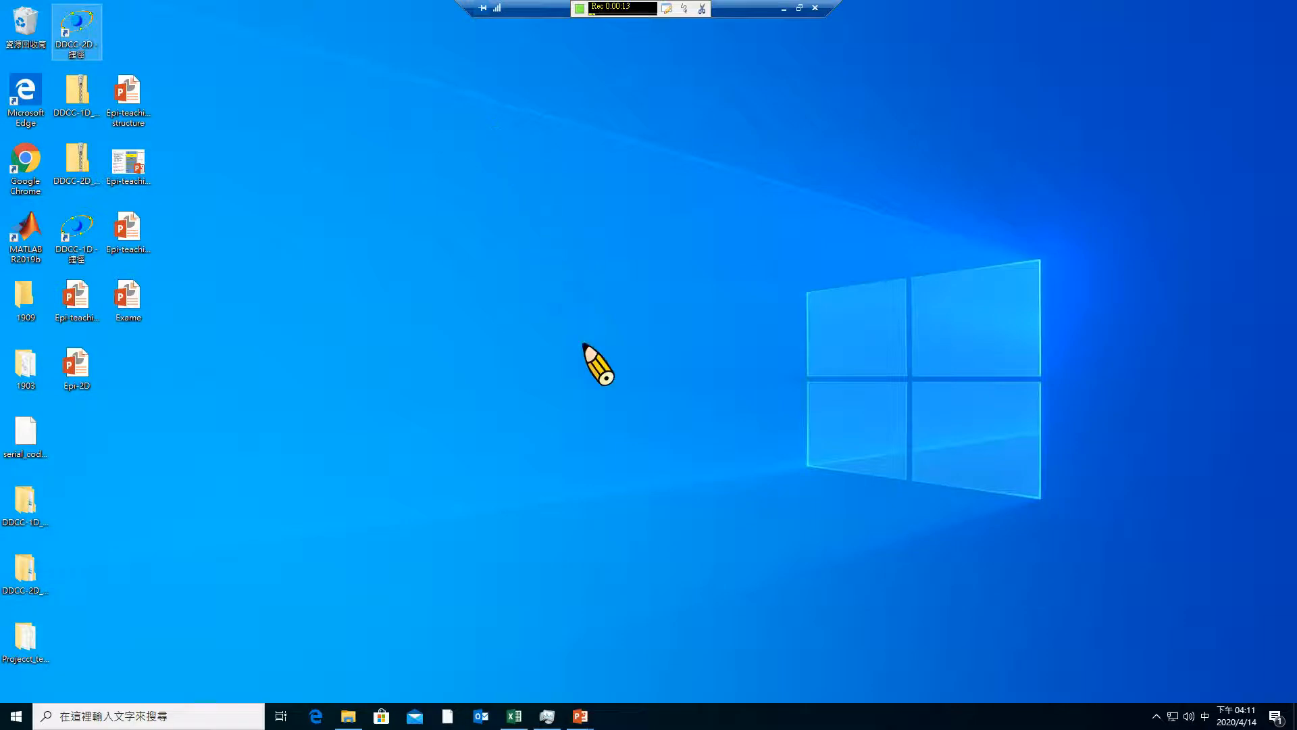
# Examine the layer structure, widths and doping in the Epi-2D presentation, and return to the 2D-DDCC Simulator
pyautogui.click(579, 717)
pyautogui.click(676, 684)
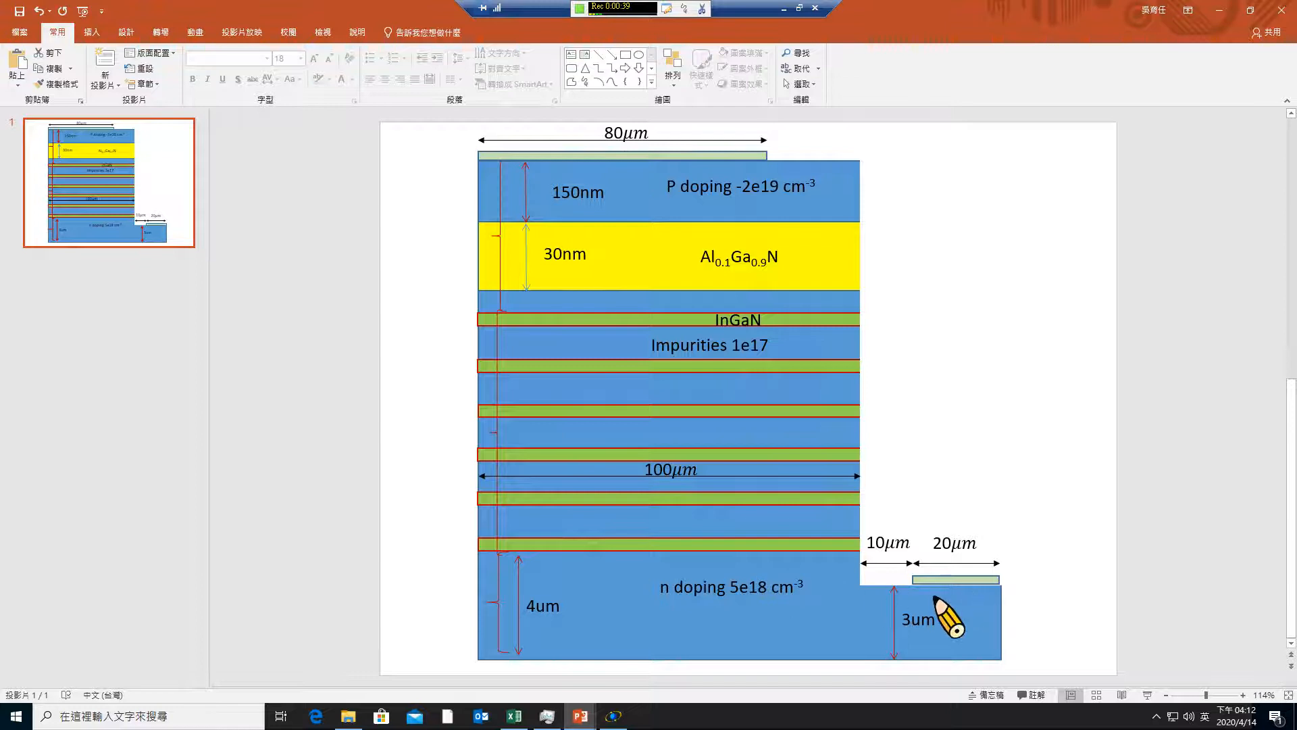
pyautogui.click(1220, 10)
pyautogui.click(473, 32)
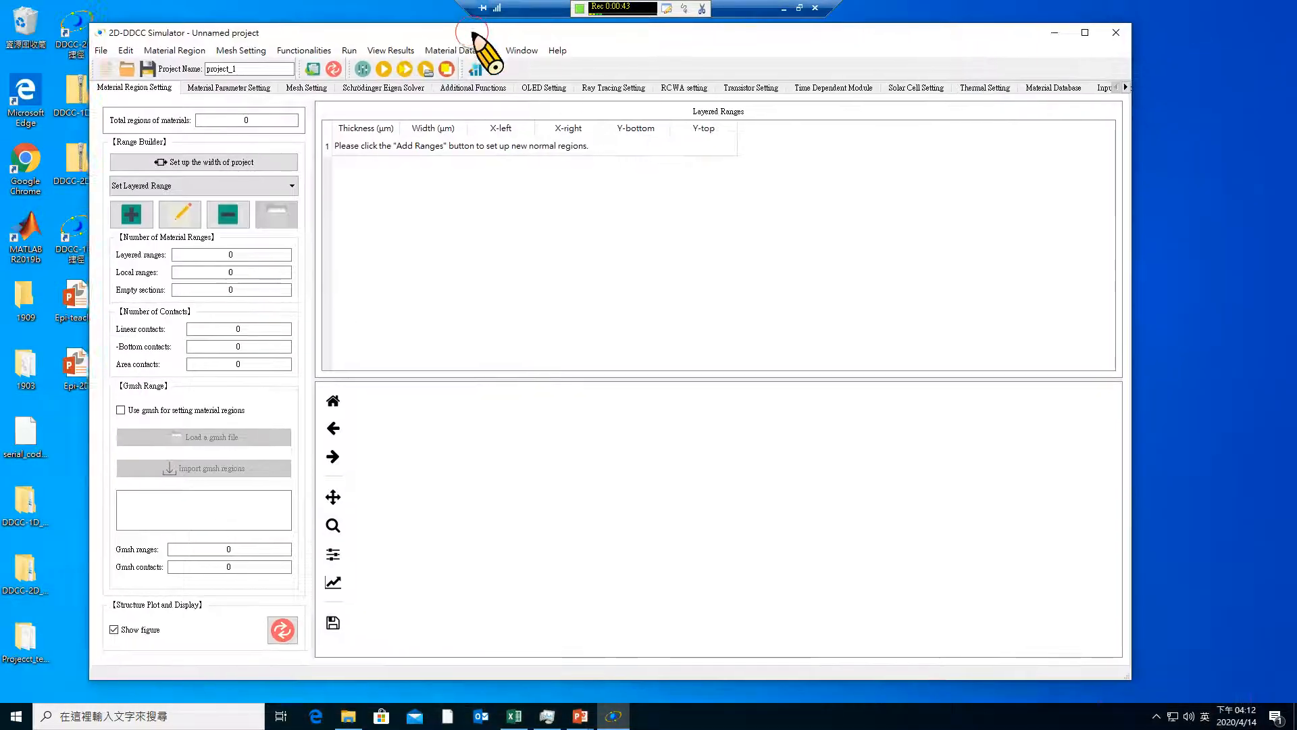
pyautogui.moveTo(473, 33); pyautogui.dragTo(408, 25)
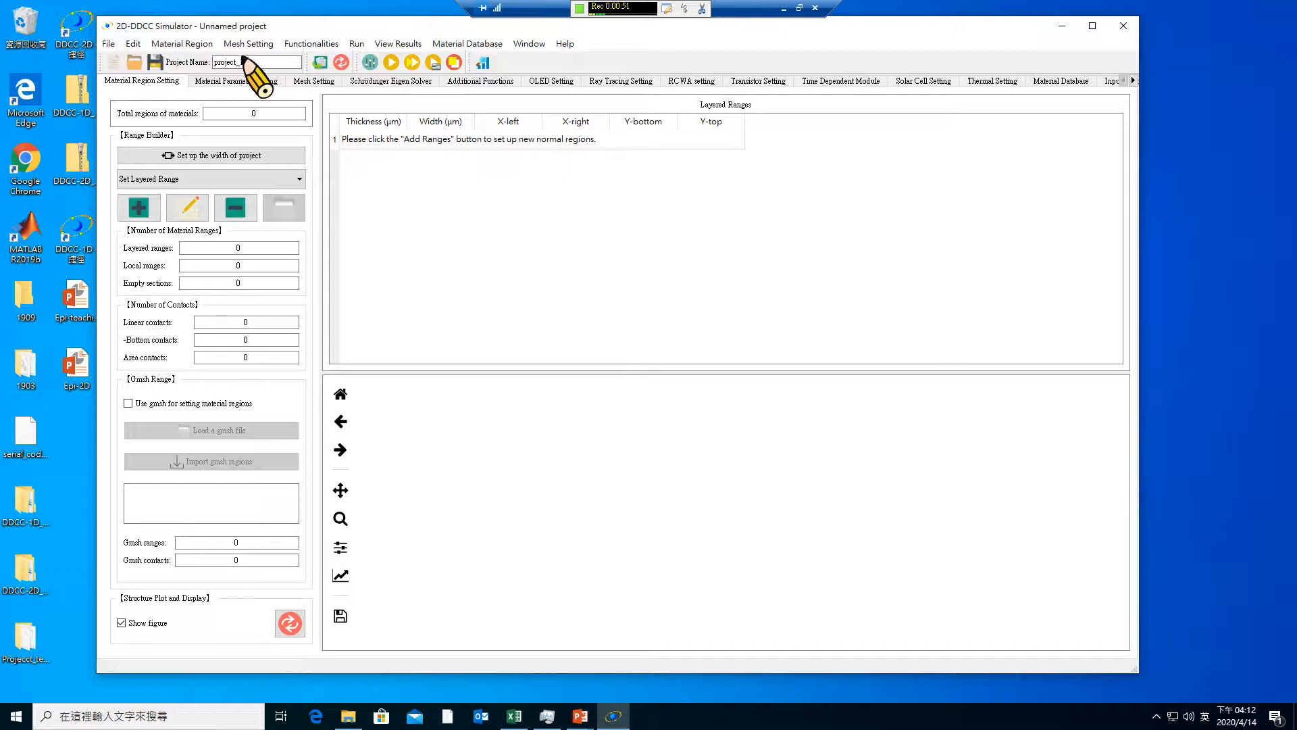
# Save the project on the desktop under the name project_2D_tutorial
pyautogui.moveTo(240, 62); pyautogui.dragTo(254, 61)
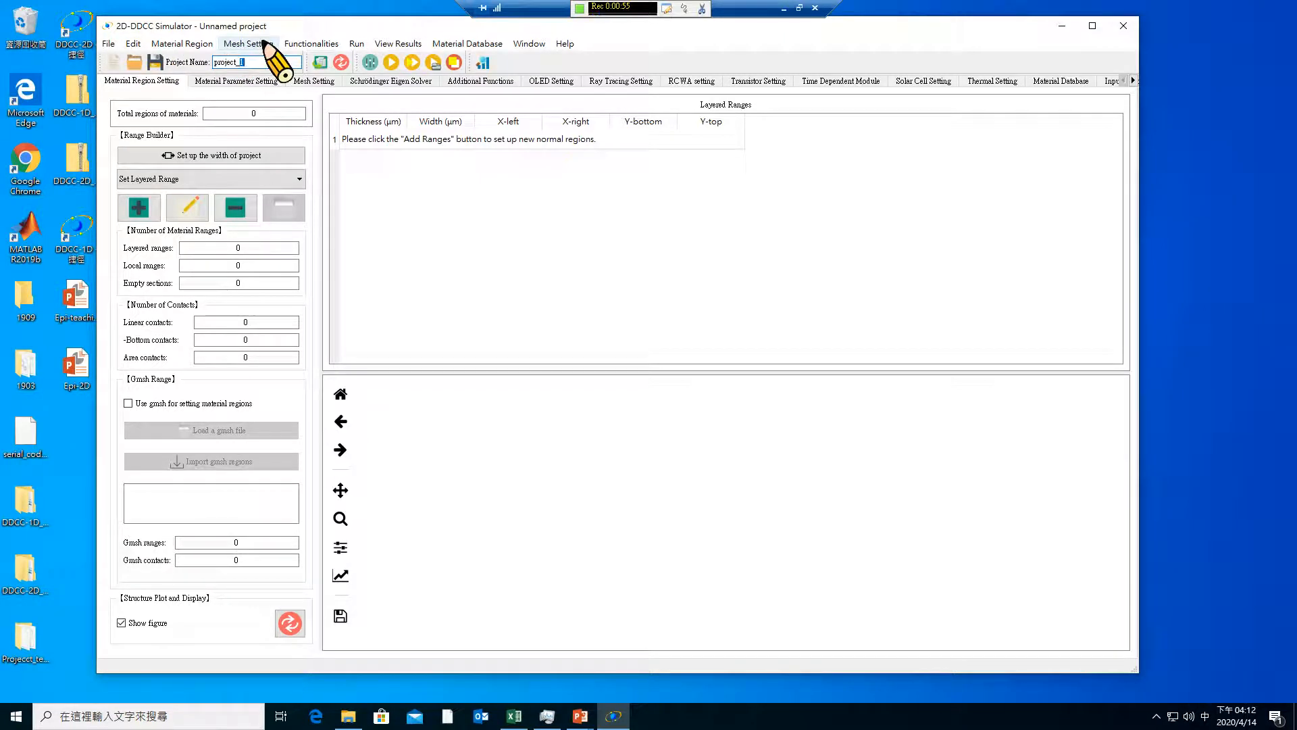
pyautogui.click(108, 44)
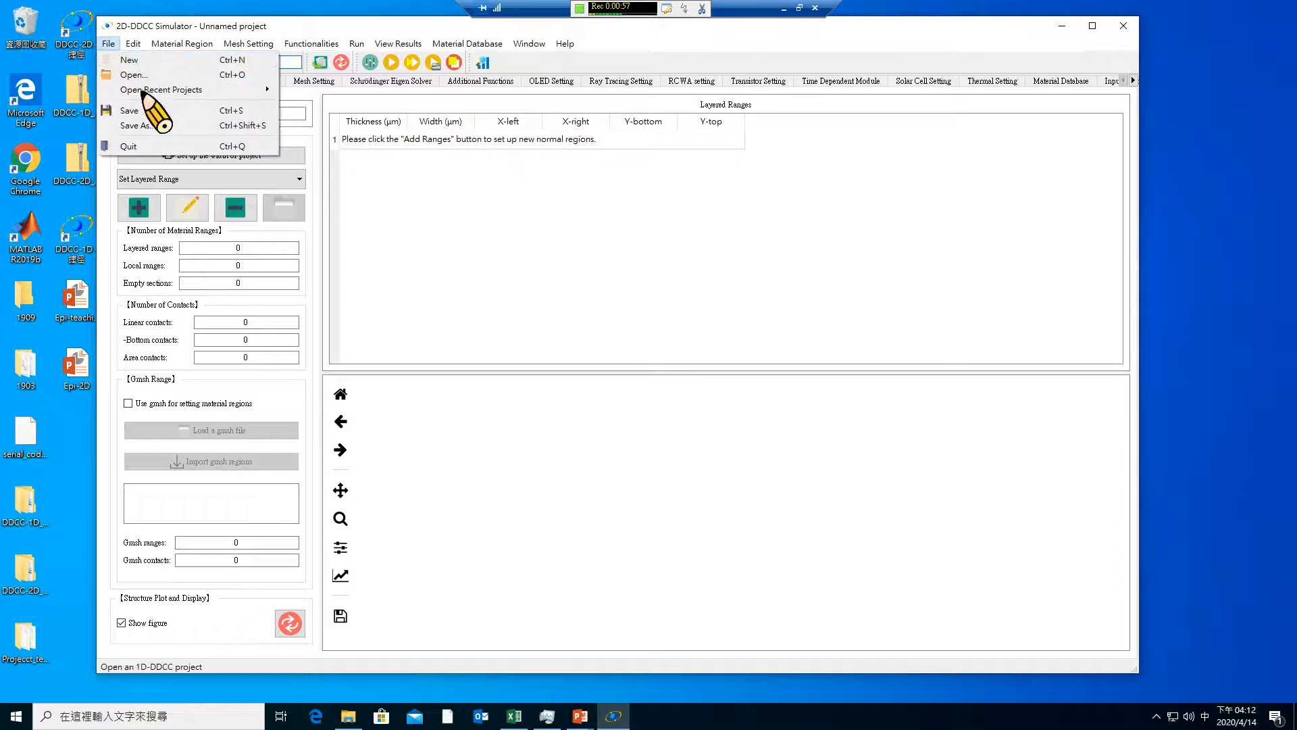
pyautogui.click(139, 126)
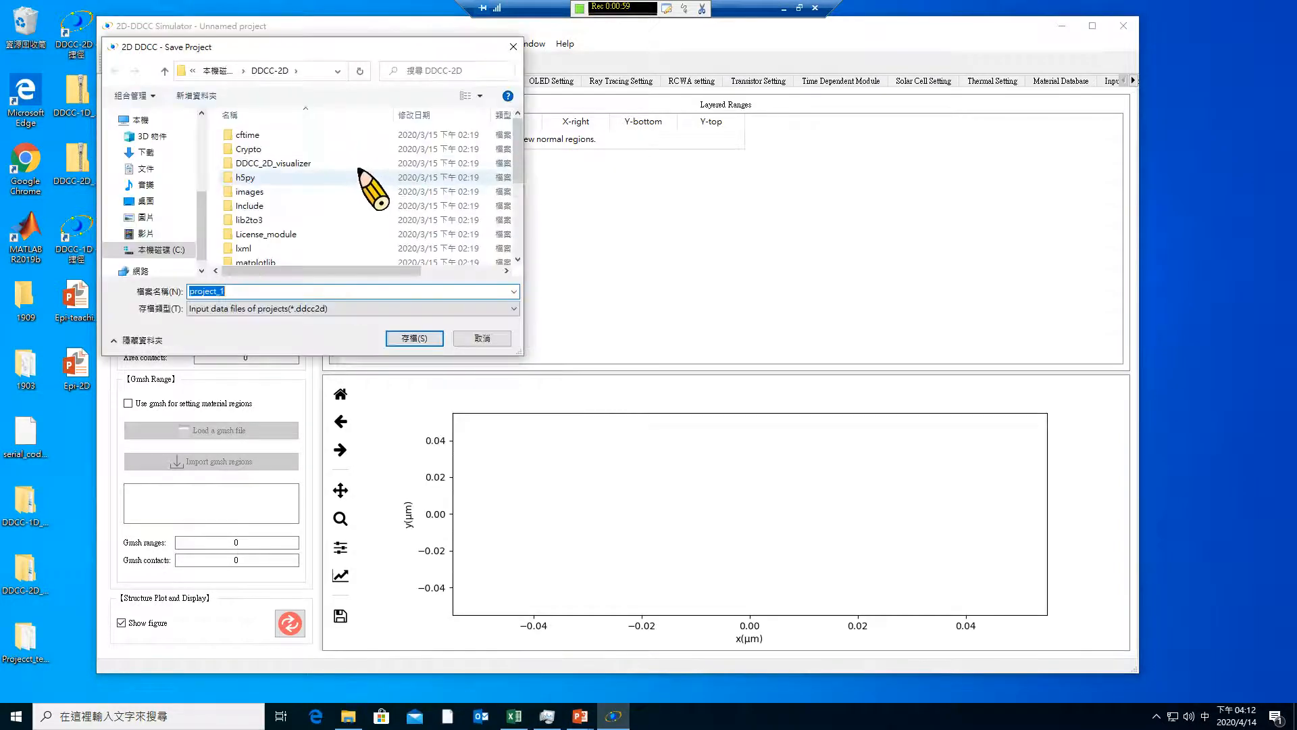
pyautogui.click(179, 200)
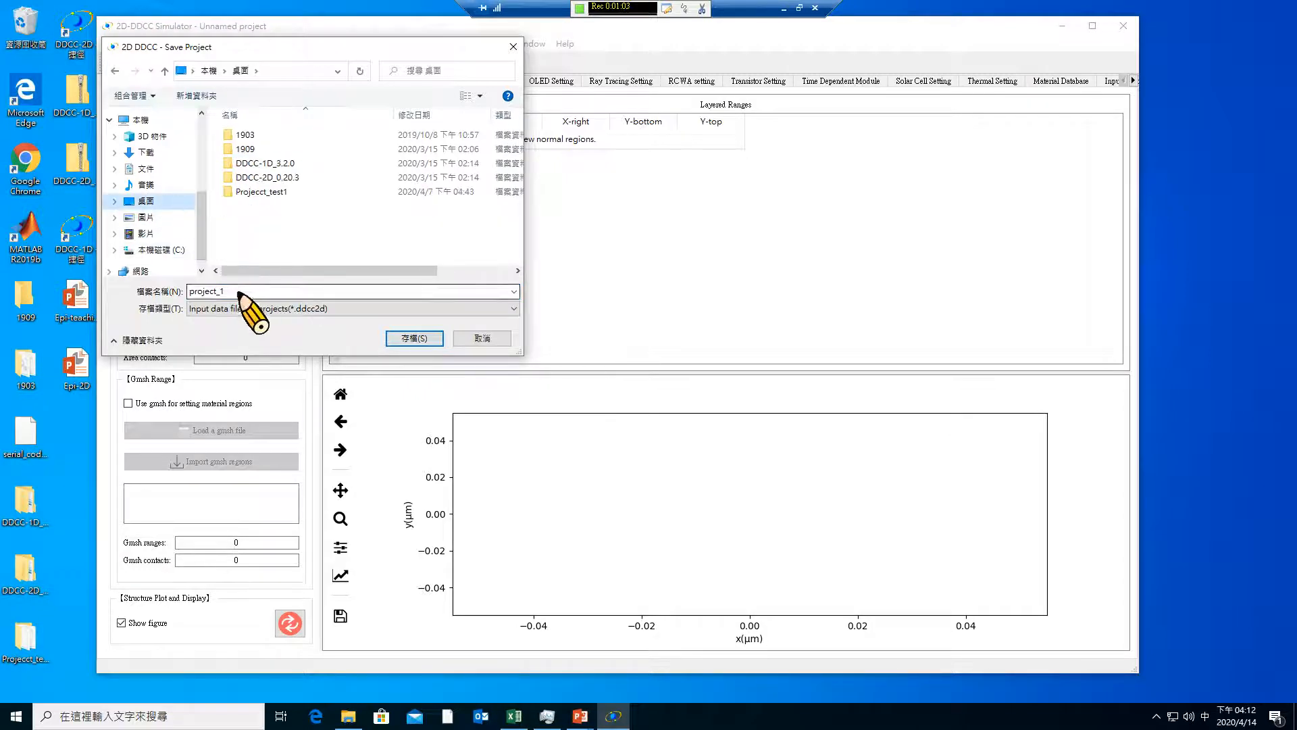
pyautogui.doubleClick(273, 290)
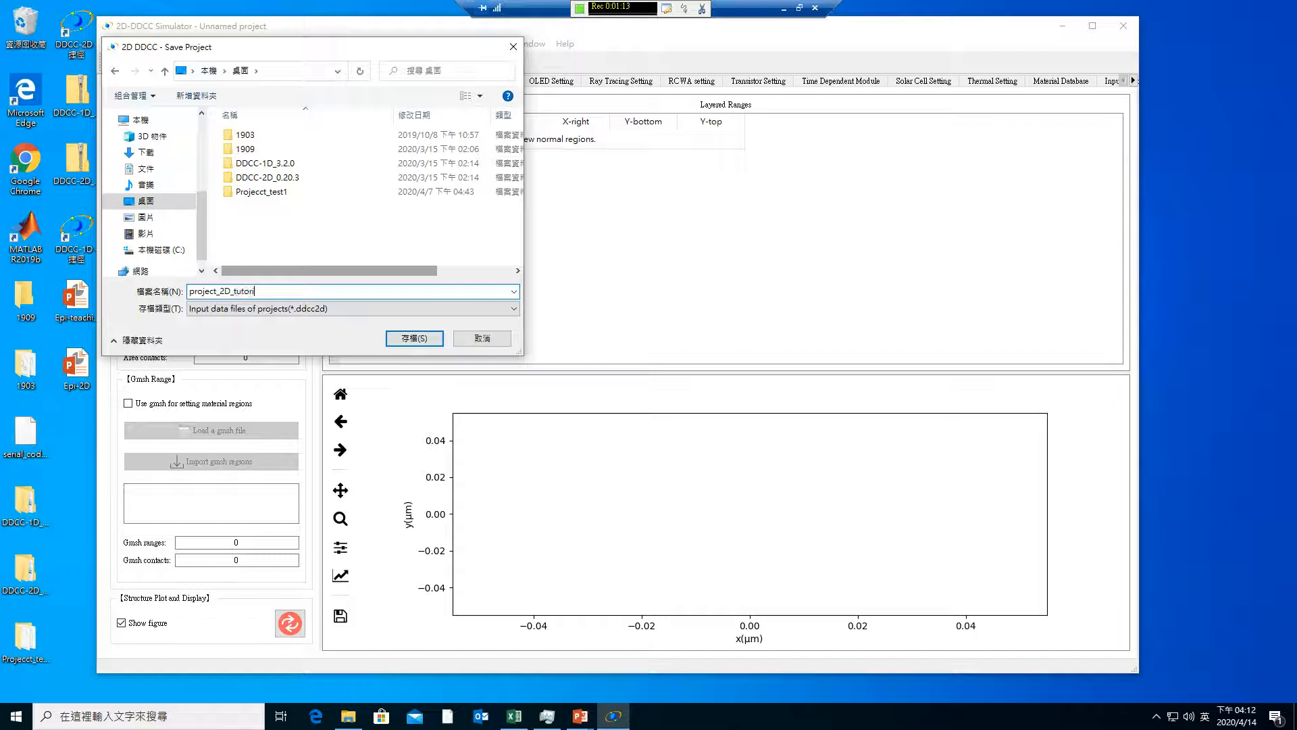
pyautogui.press('Return')
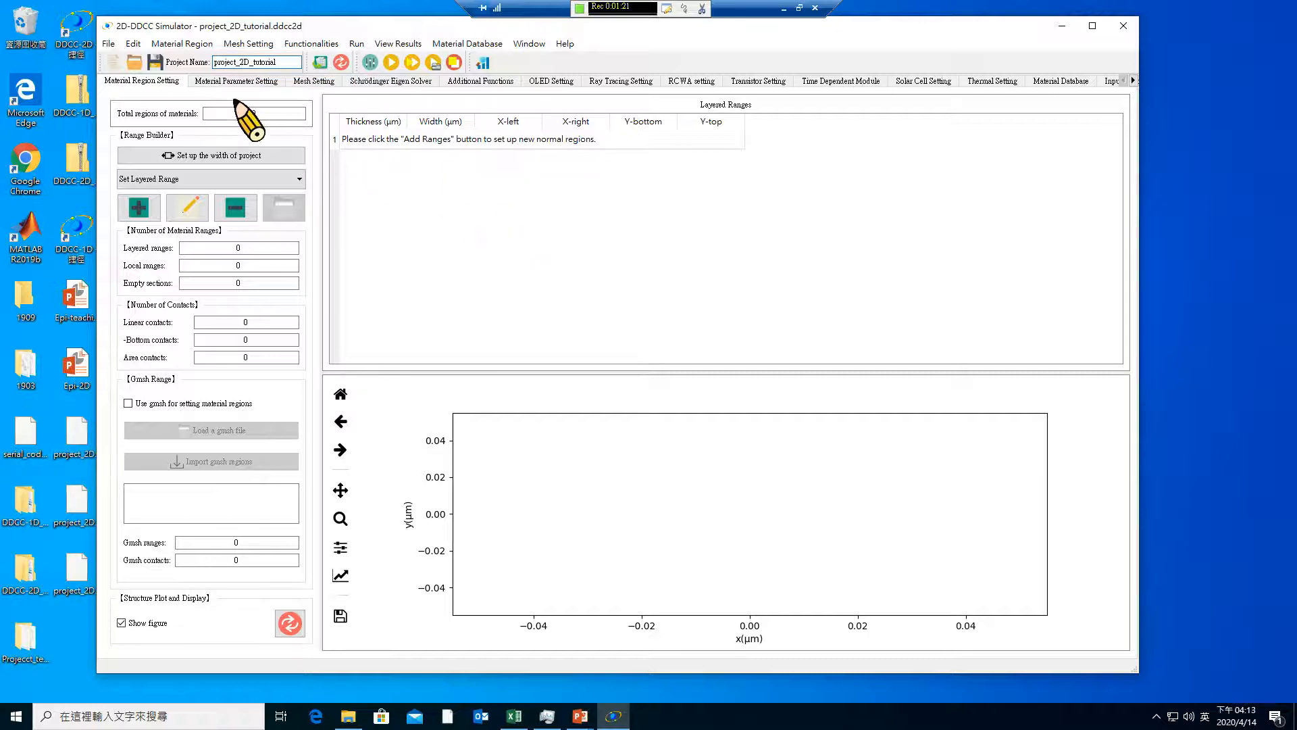
# Start saving the project as a copy and create a folder named project_2D_tutorial inside the DDCC-2D folder
pyautogui.click(108, 43)
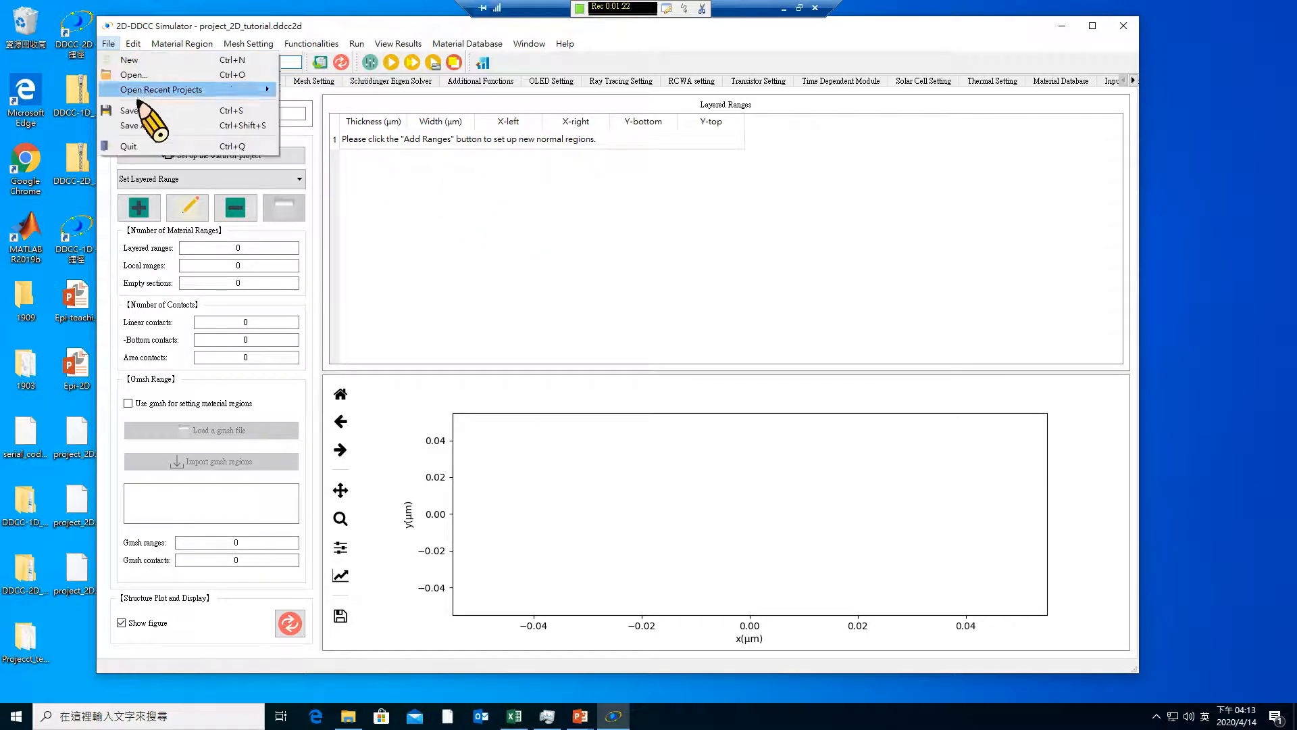
pyautogui.click(132, 125)
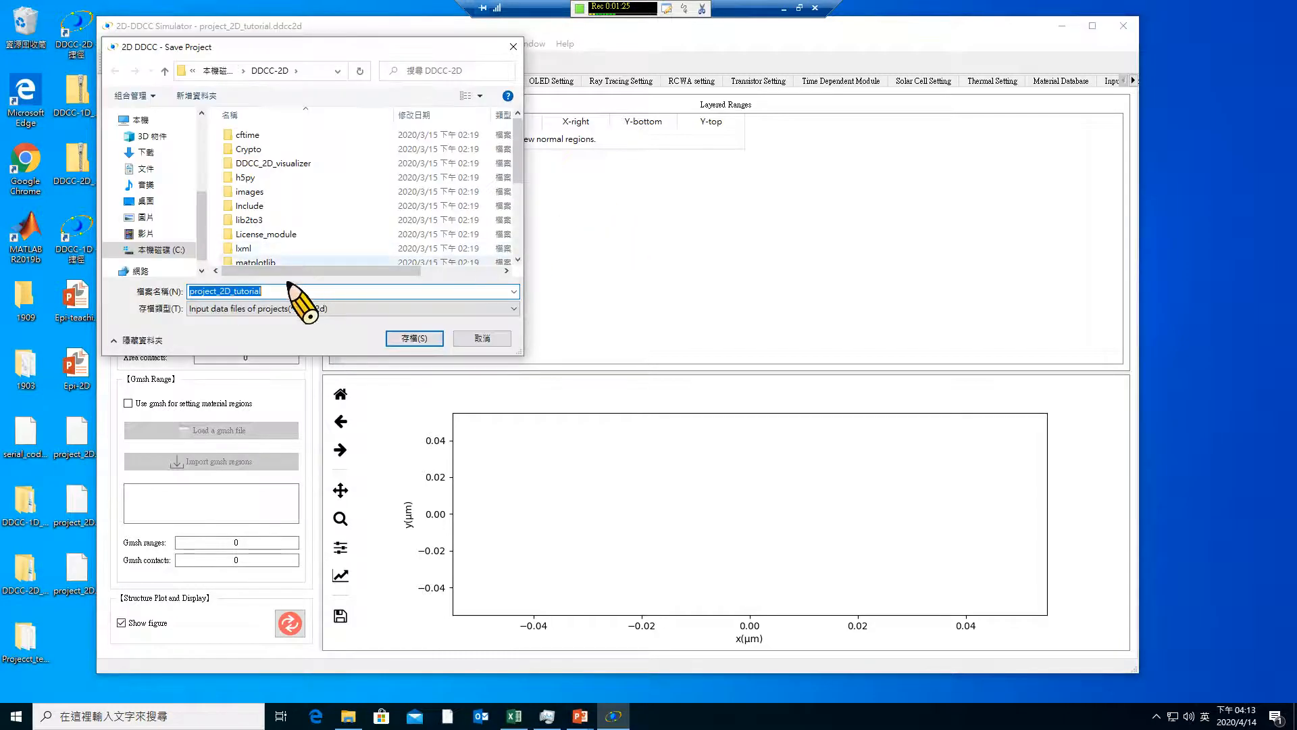
pyautogui.click(234, 291)
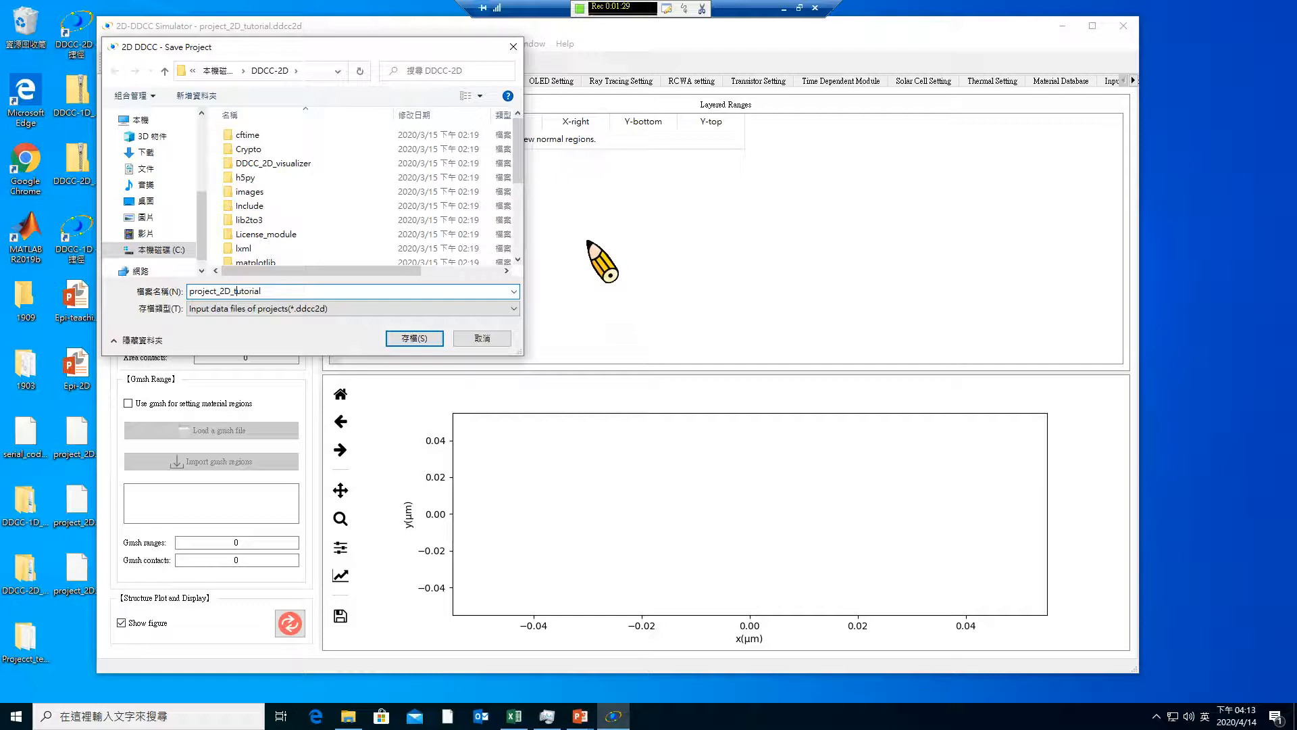
pyautogui.click(210, 96)
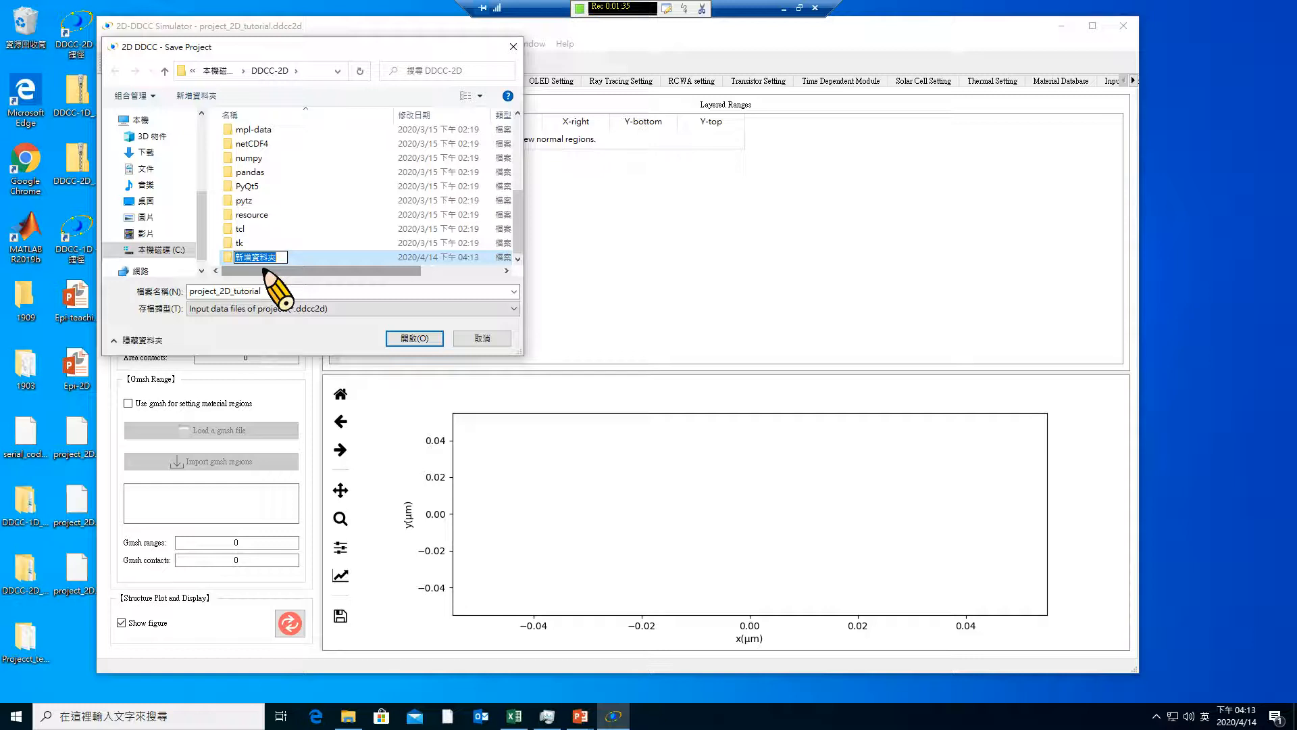
pyautogui.press('Return')
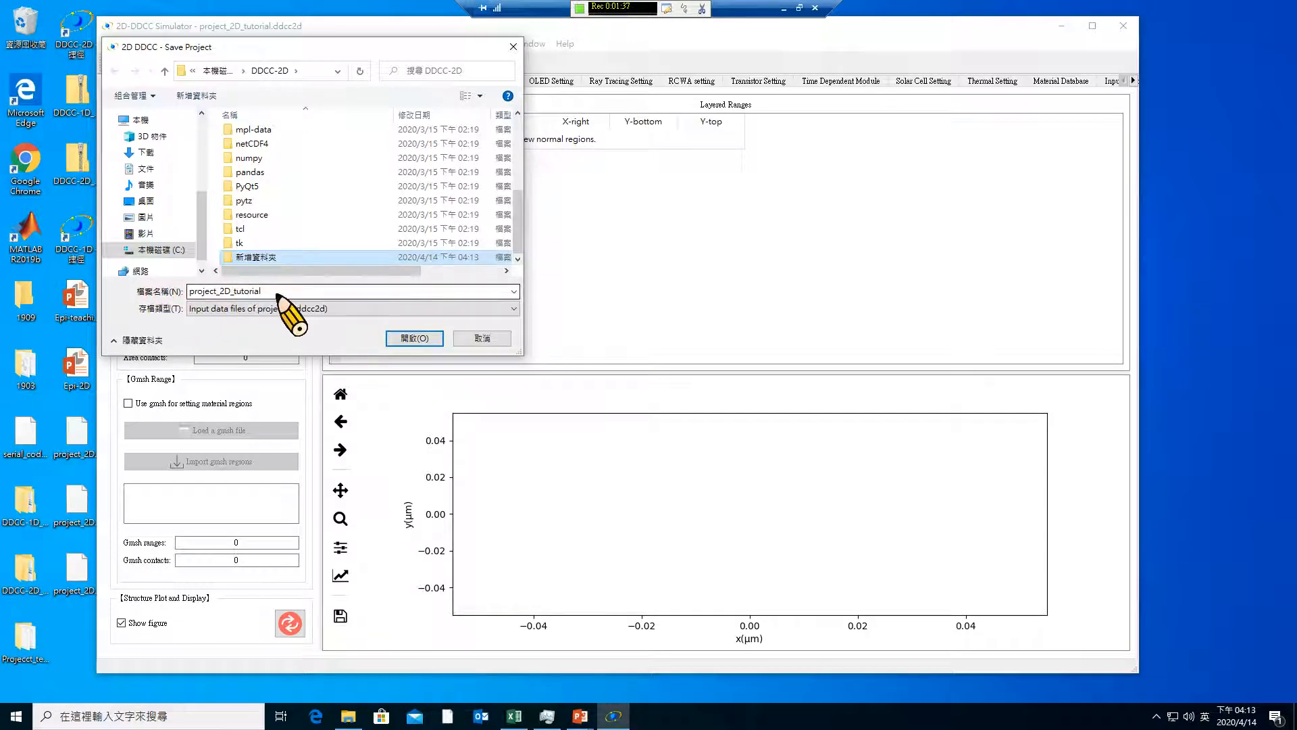
pyautogui.moveTo(277, 293); pyautogui.dragTo(174, 291)
pyautogui.hotkey('ctrl', 'c')
pyautogui.rightClick(270, 258)
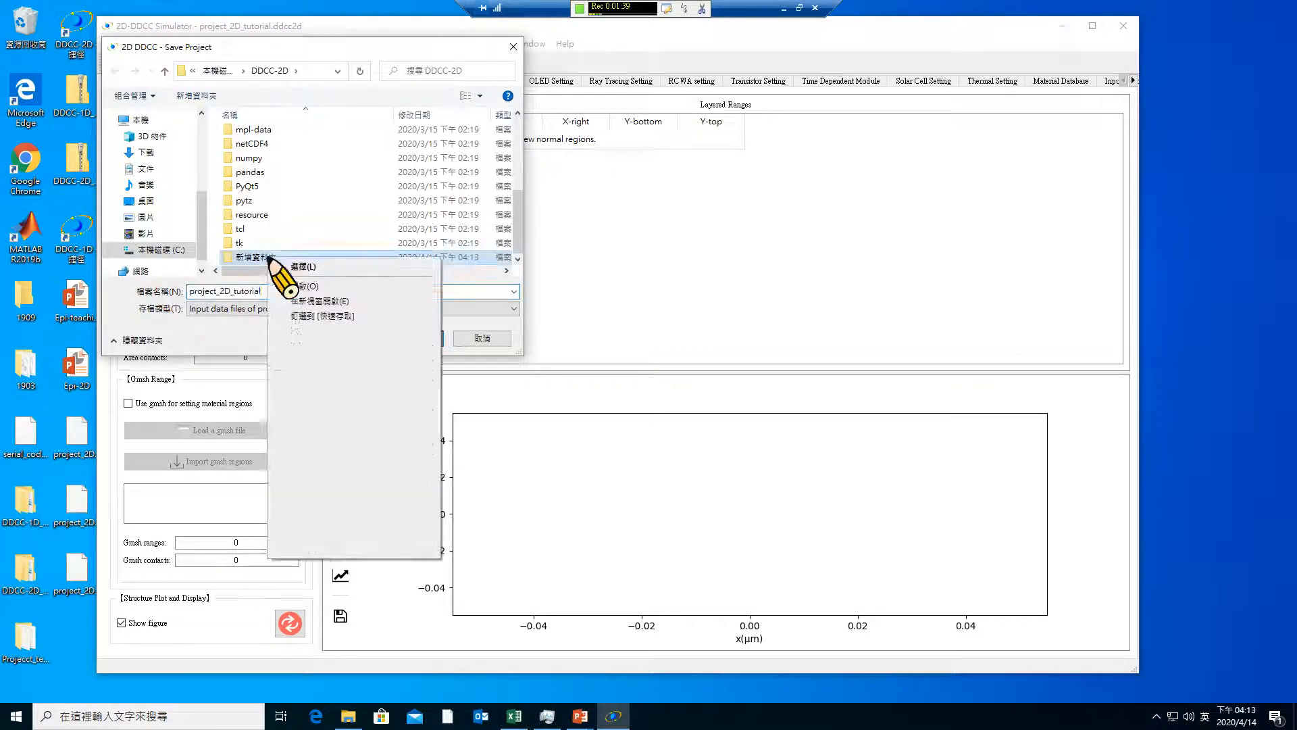
pyautogui.click(312, 528)
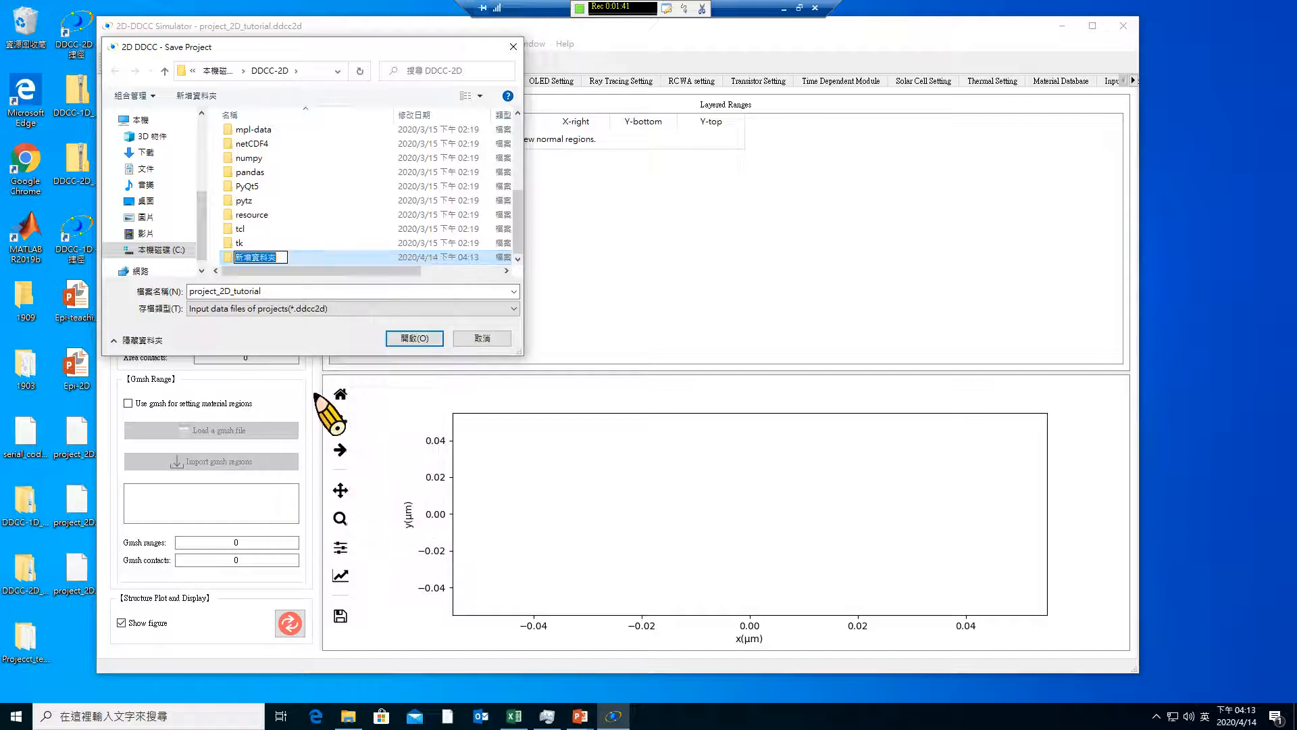
pyautogui.hotkey('ctrl', 'v')
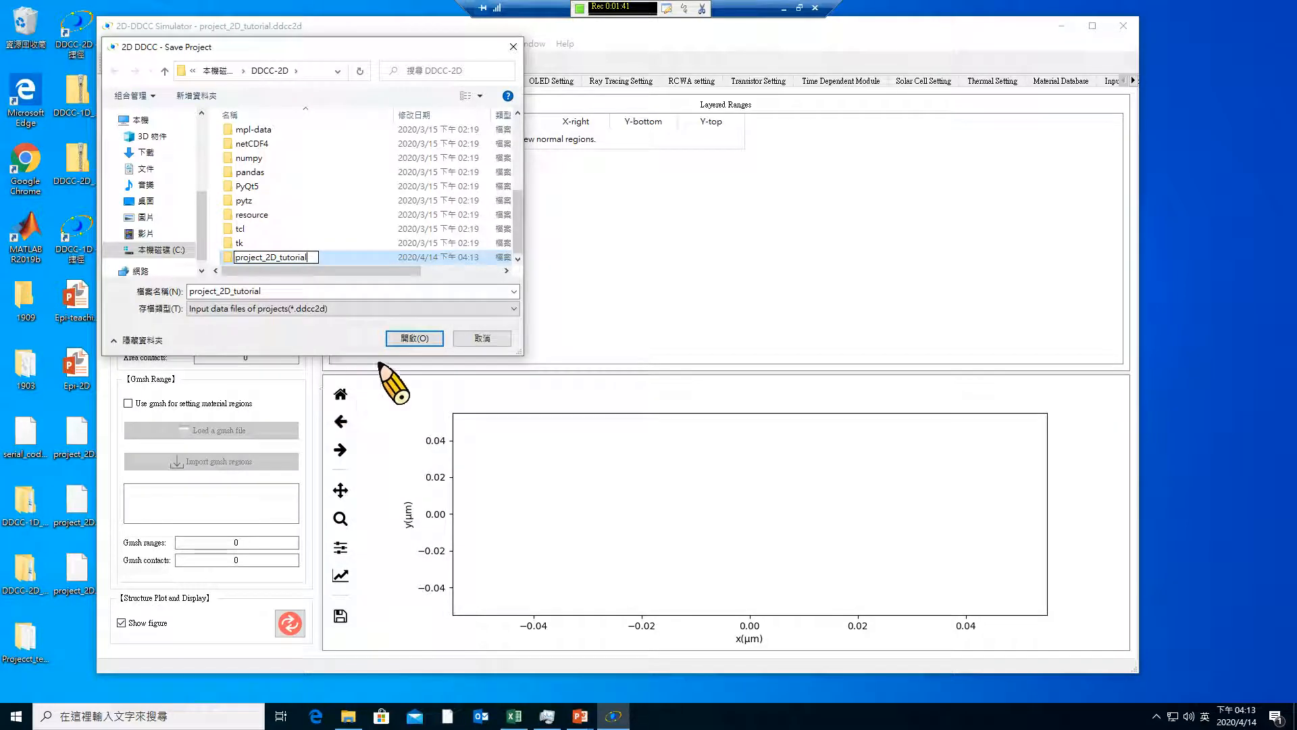
pyautogui.click(233, 263)
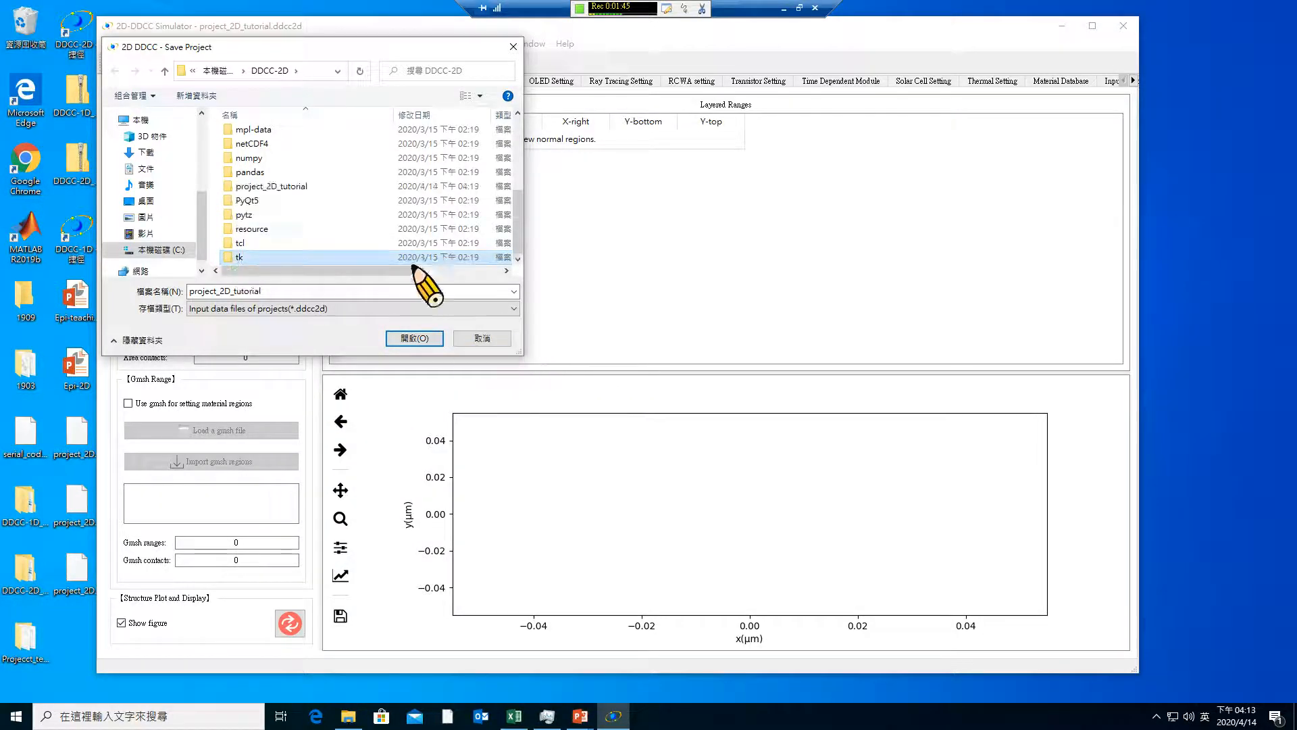
# Save the project as project_2D_tutorial inside the new project_2D_tutorial folder
pyautogui.scroll(2, 420, 251)
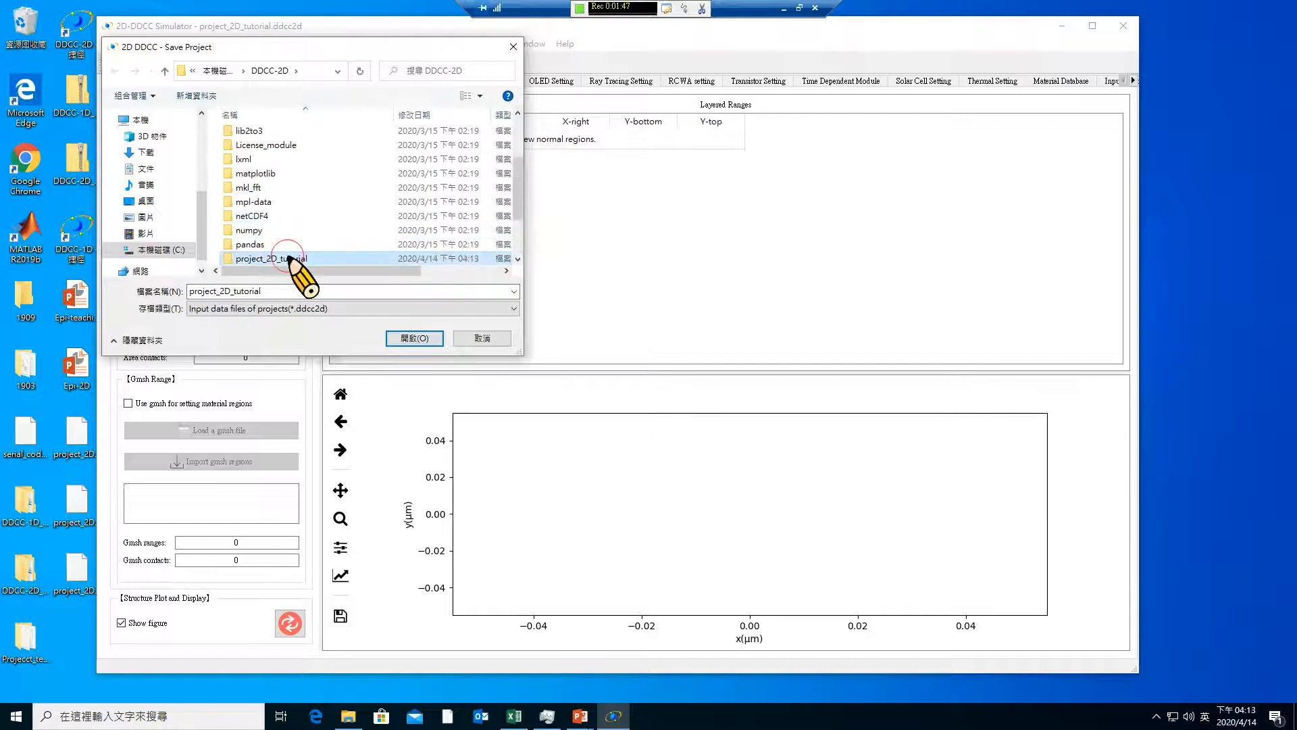
pyautogui.doubleClick(311, 255)
pyautogui.click(414, 338)
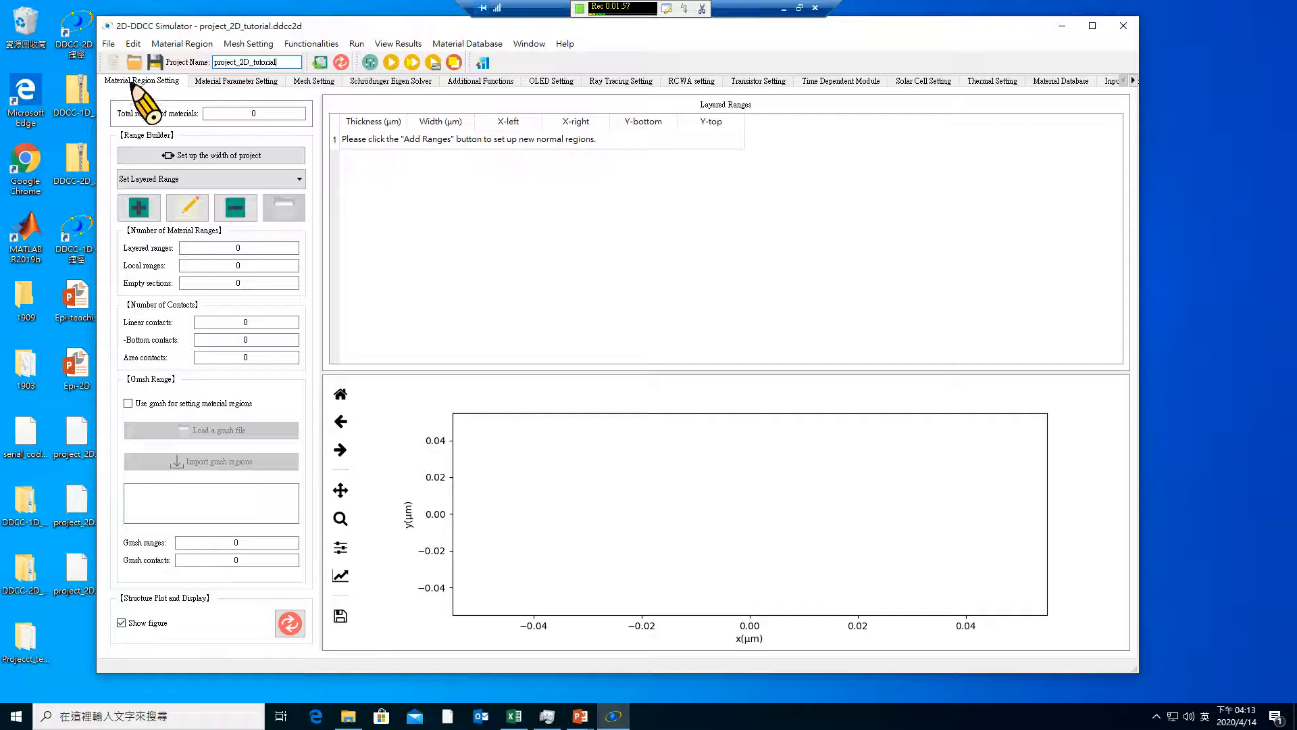
# Look through the material region, material parameter and mesh settings of the project
pyautogui.click(233, 81)
pyautogui.click(309, 82)
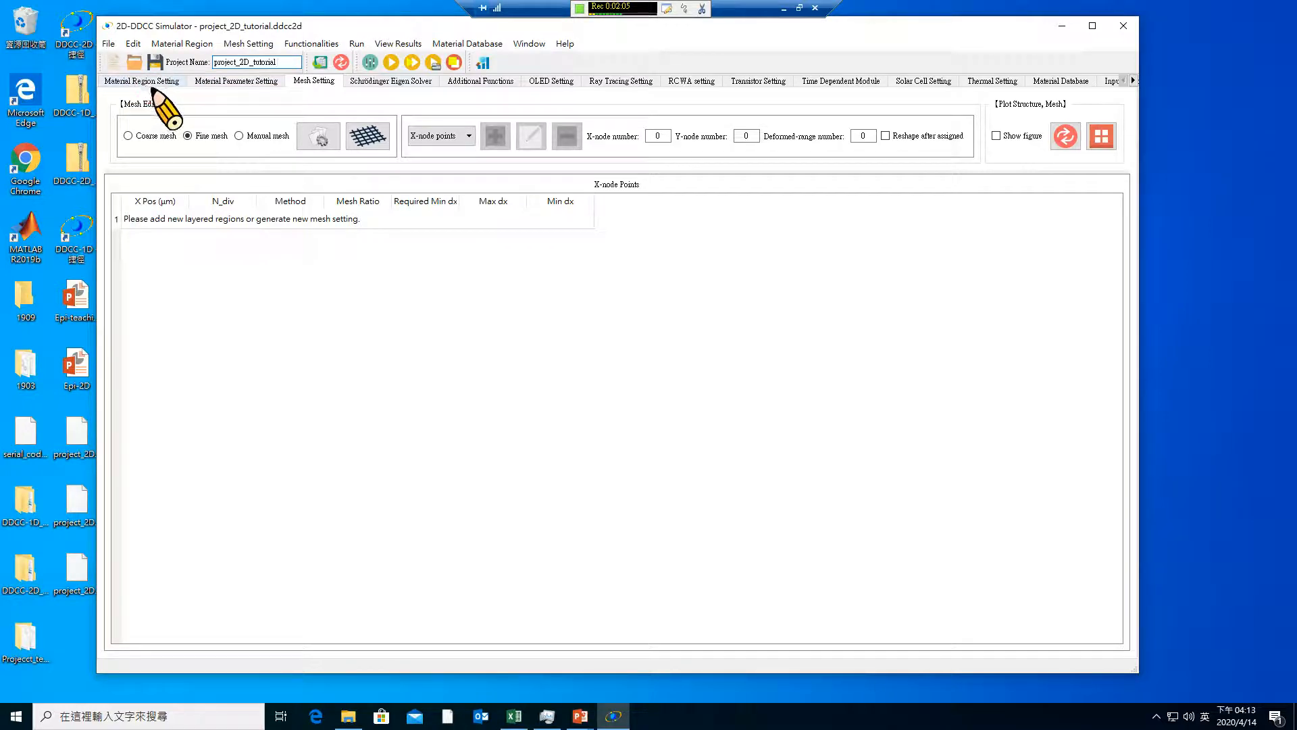
pyautogui.click(151, 84)
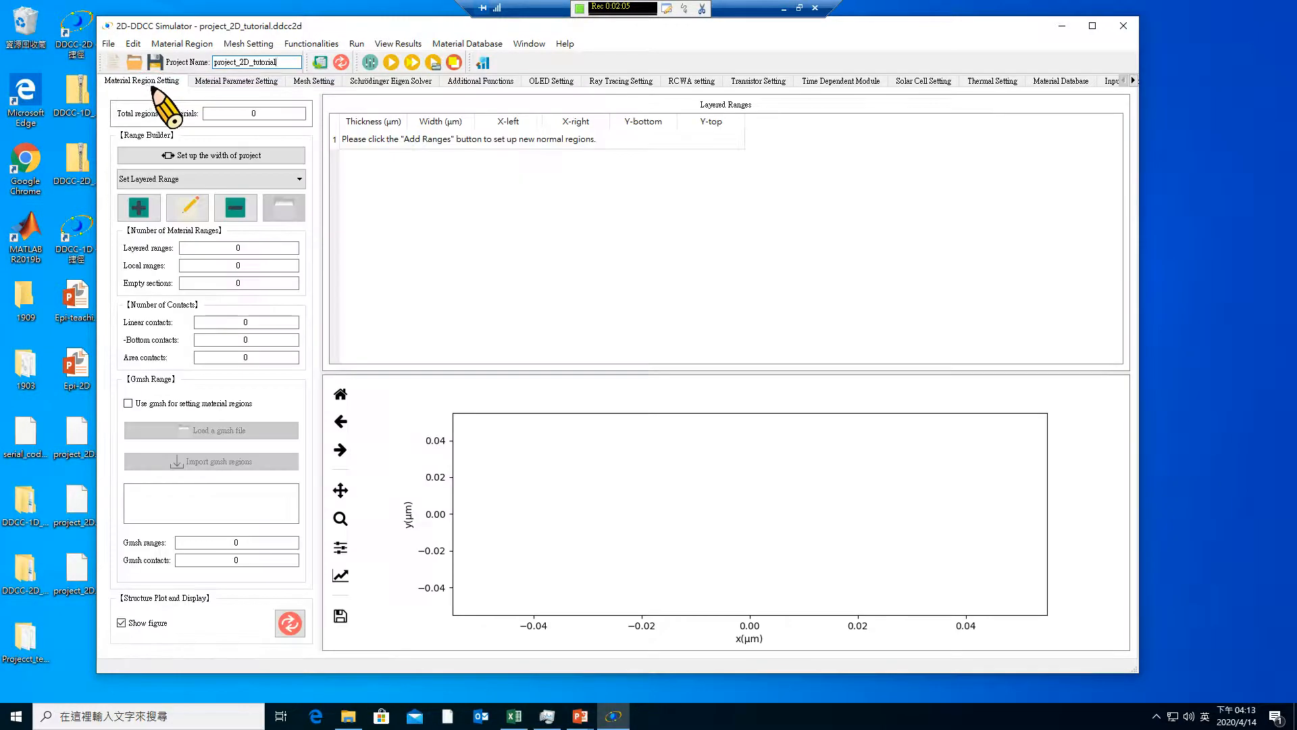
pyautogui.click(223, 84)
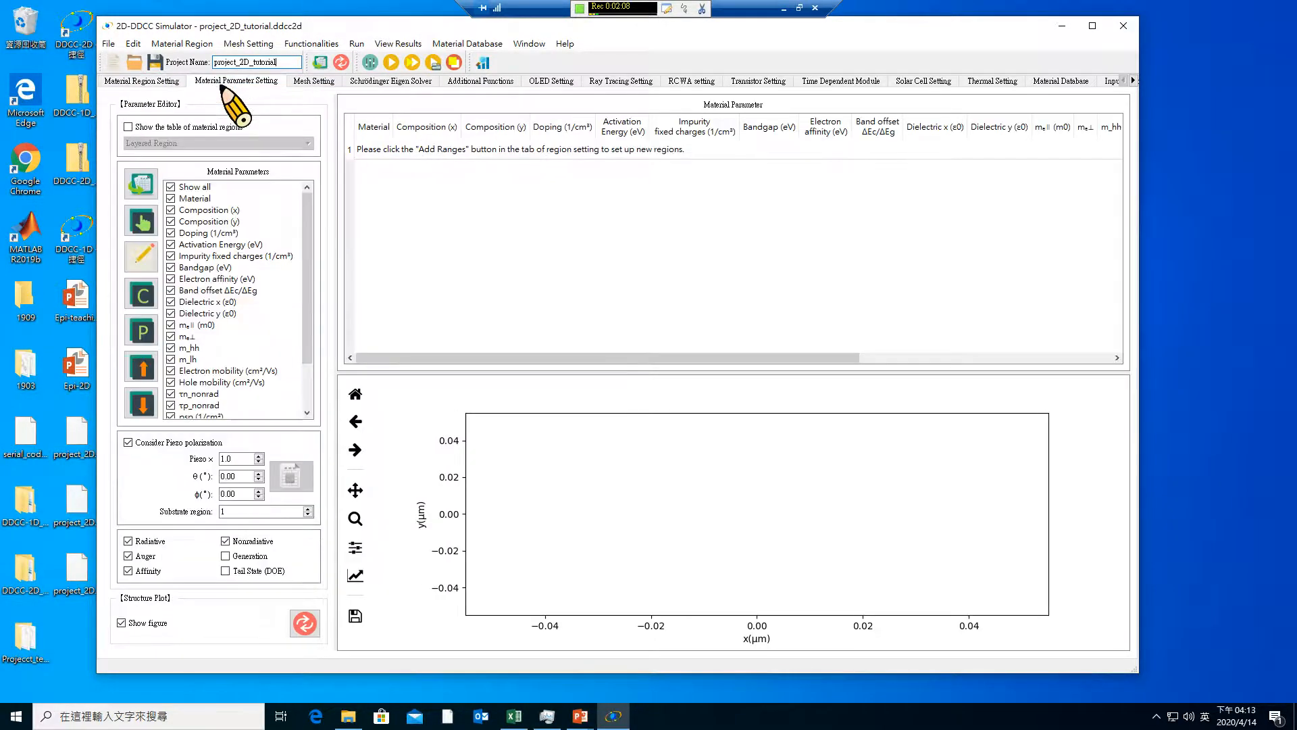
pyautogui.click(298, 83)
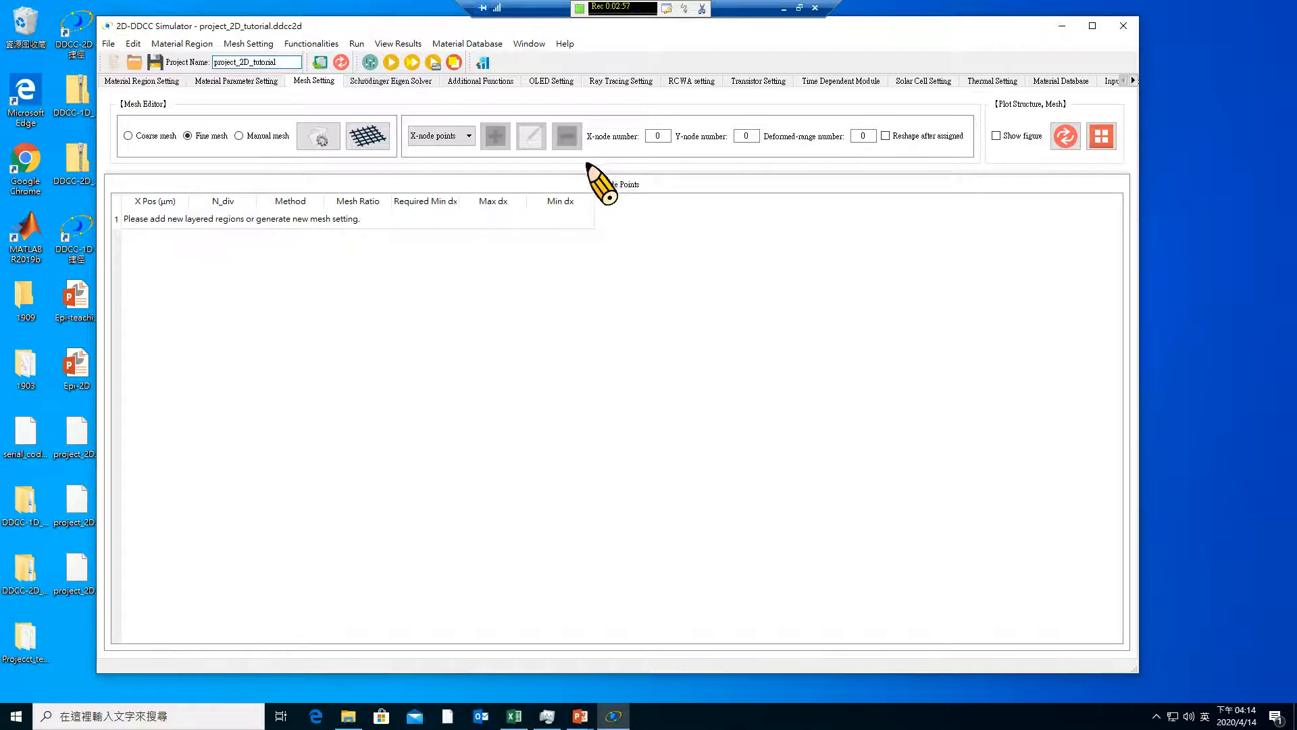
# Start adding a layered range, check the widths in the Epi-2D slide, and set the initial structure width to 130 µm
pyautogui.click(140, 80)
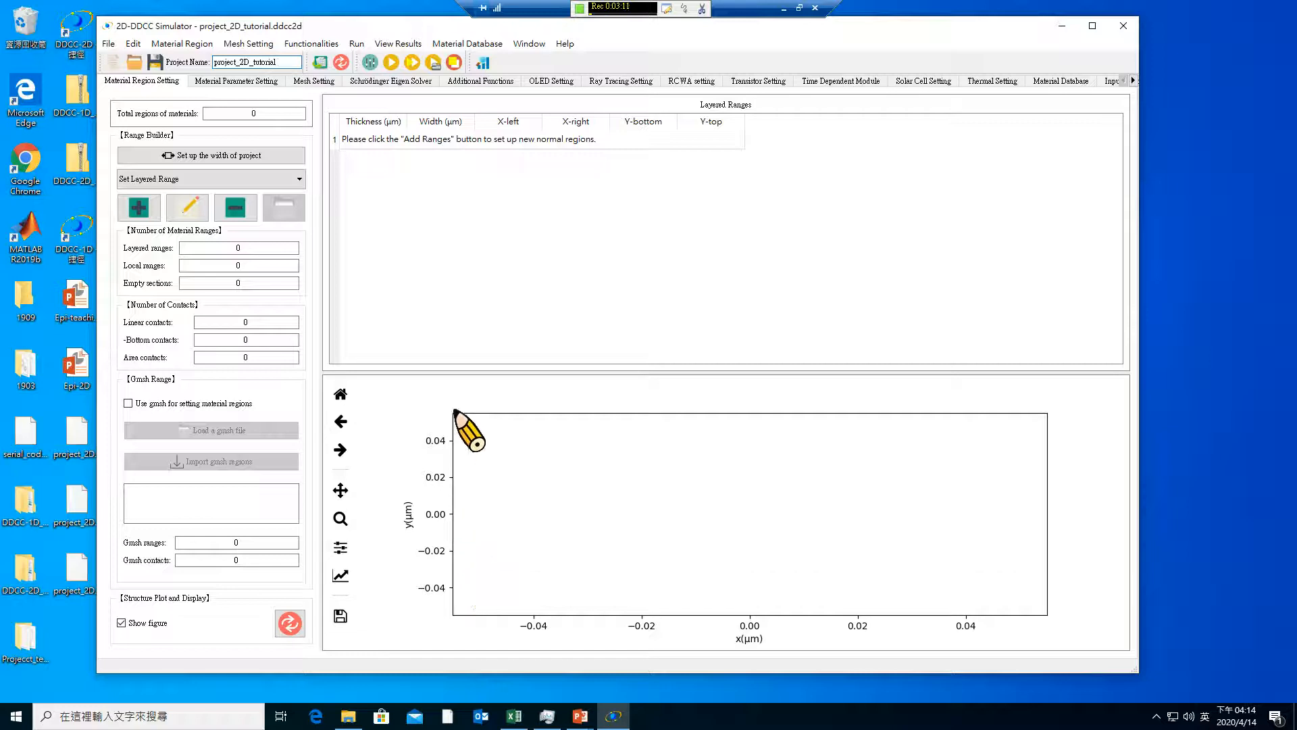
pyautogui.click(140, 213)
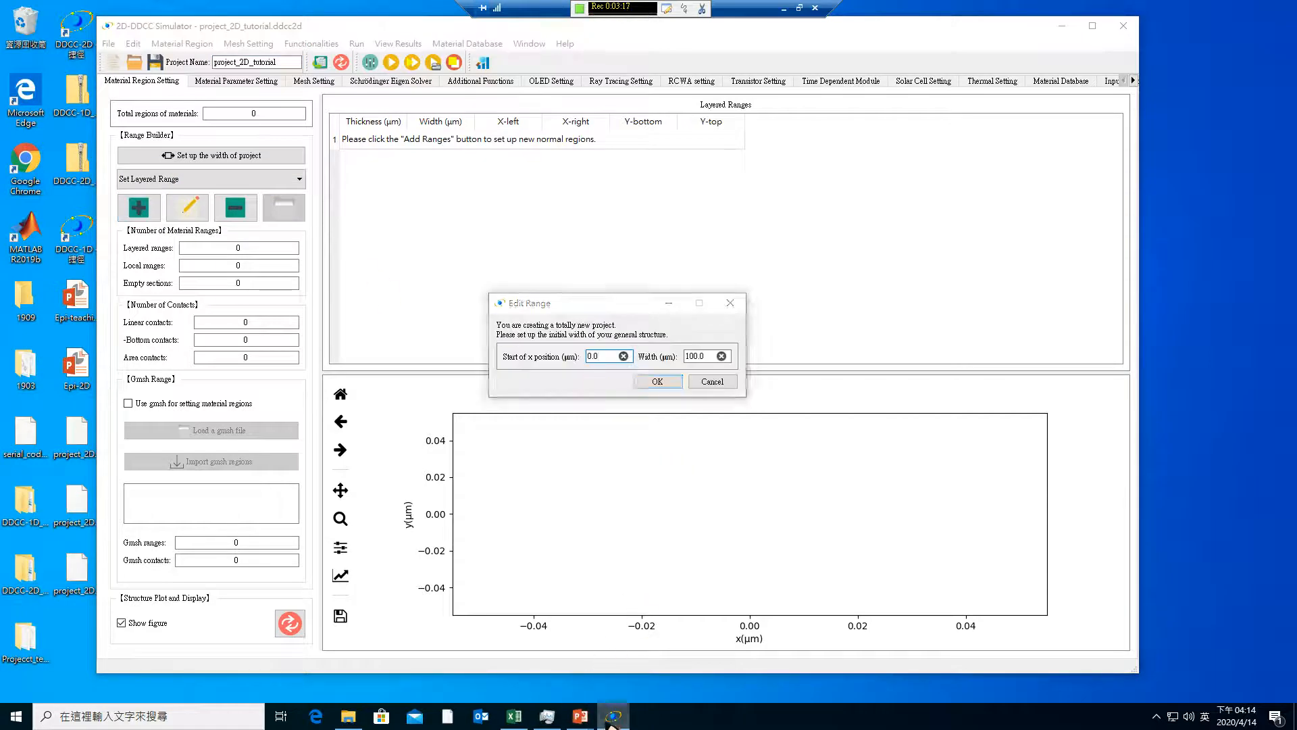
pyautogui.moveTo(580, 718)
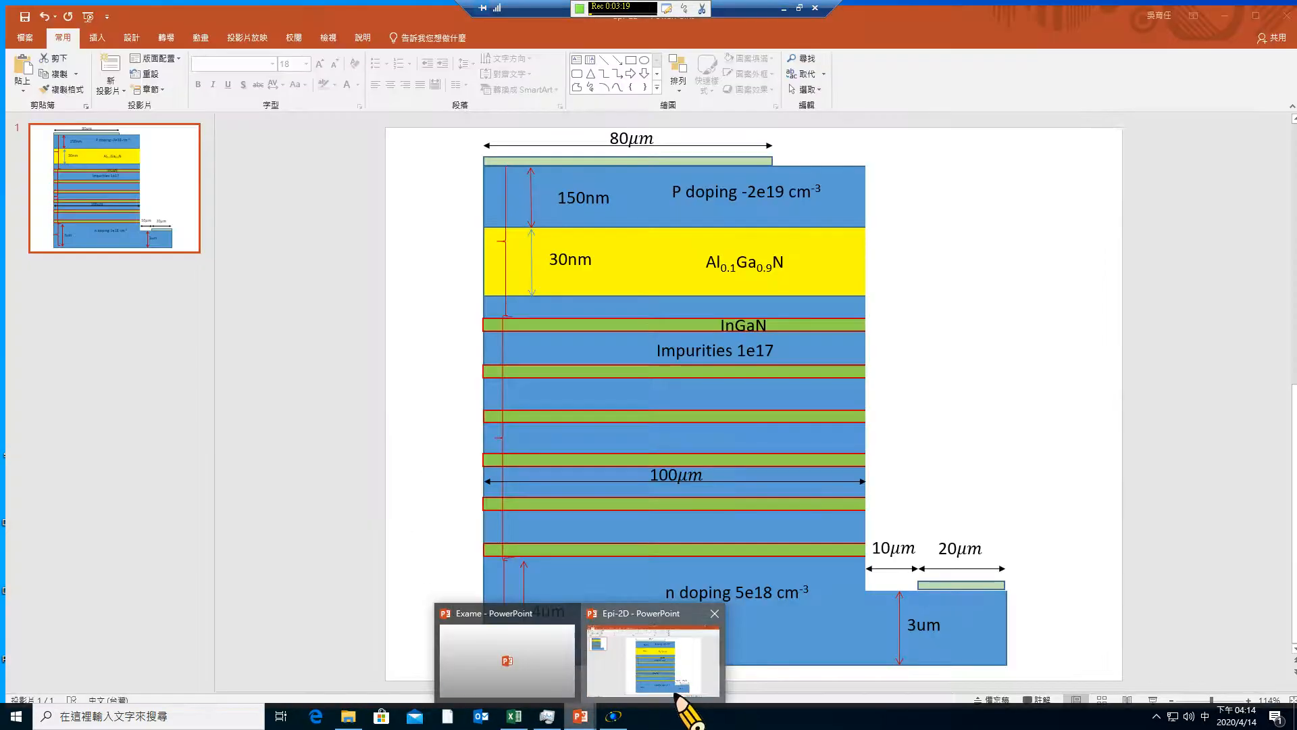
pyautogui.click(676, 695)
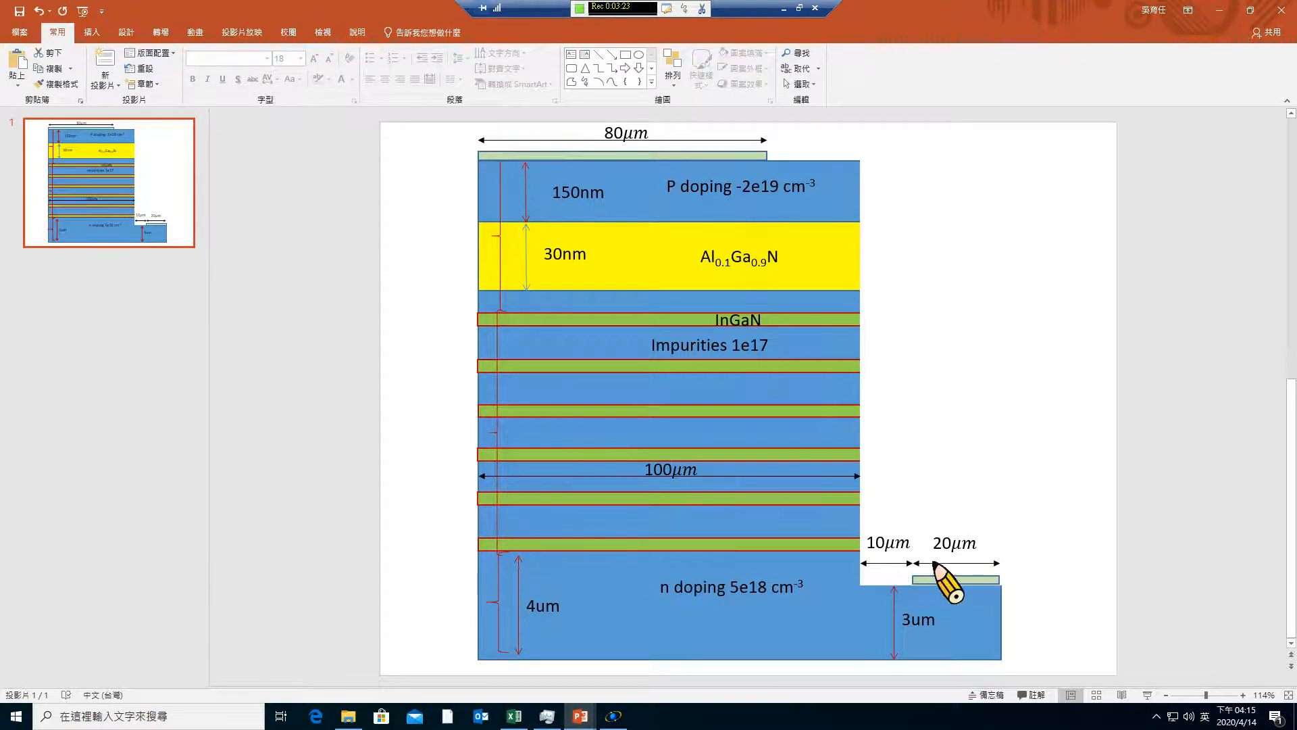
pyautogui.click(1219, 10)
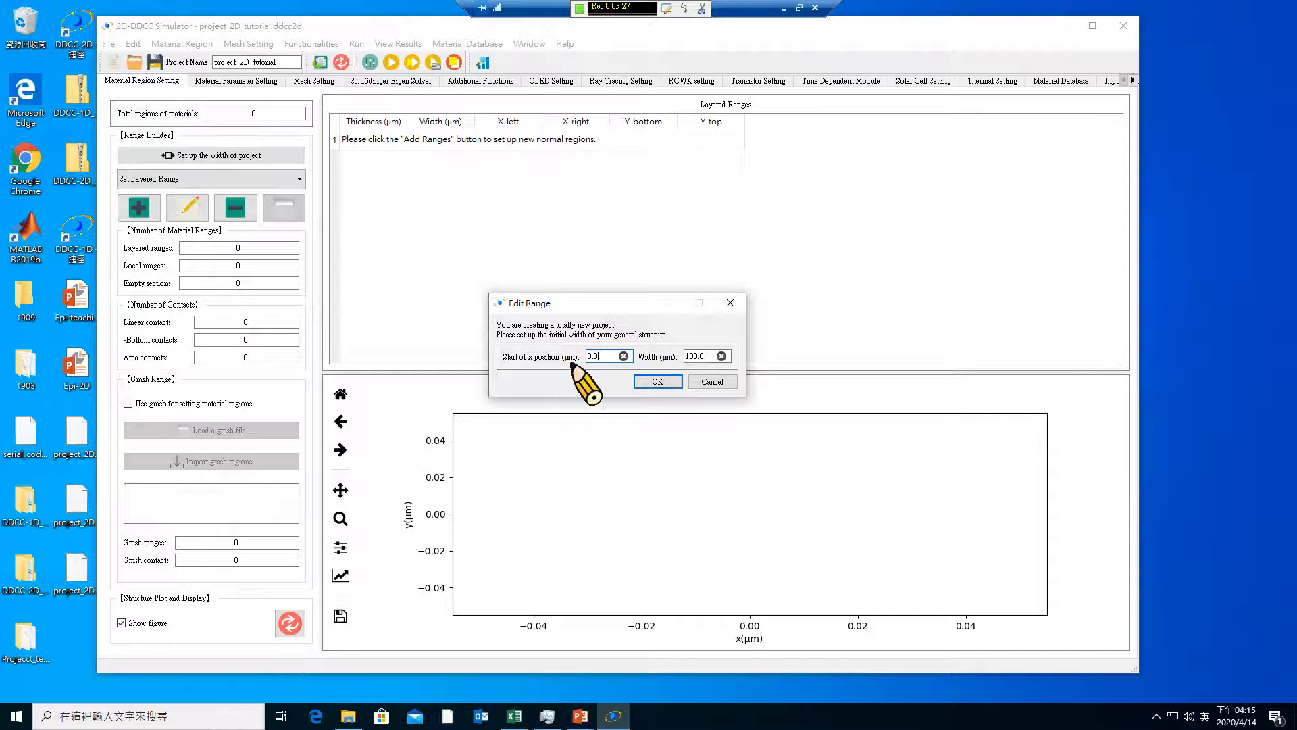
pyautogui.click(692, 356)
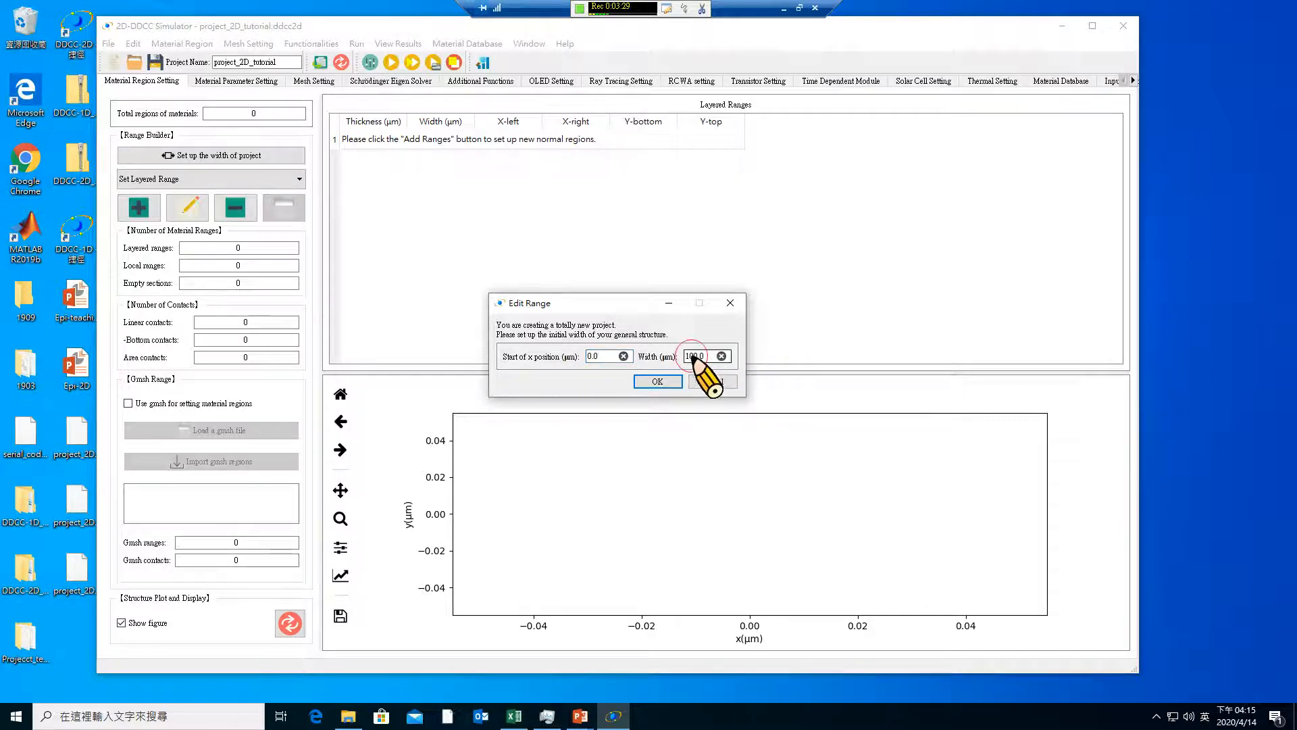
pyautogui.click(695, 356)
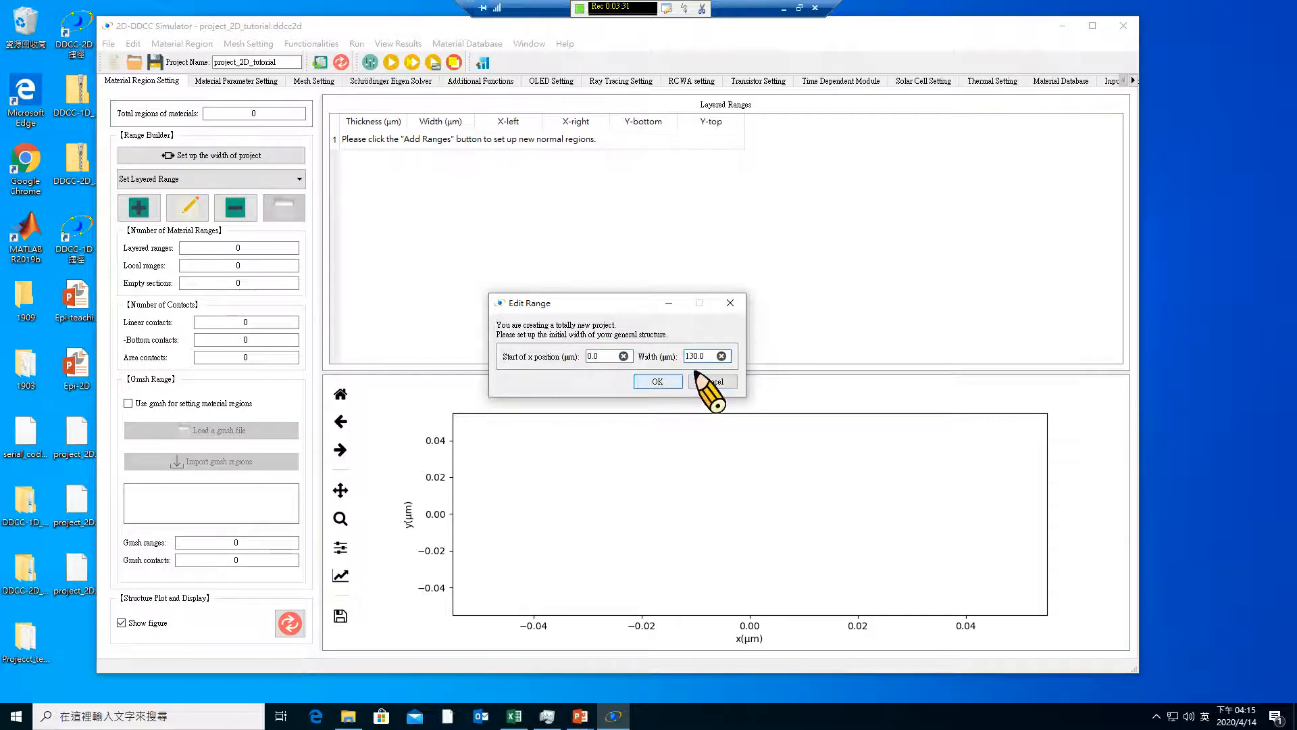
pyautogui.click(659, 381)
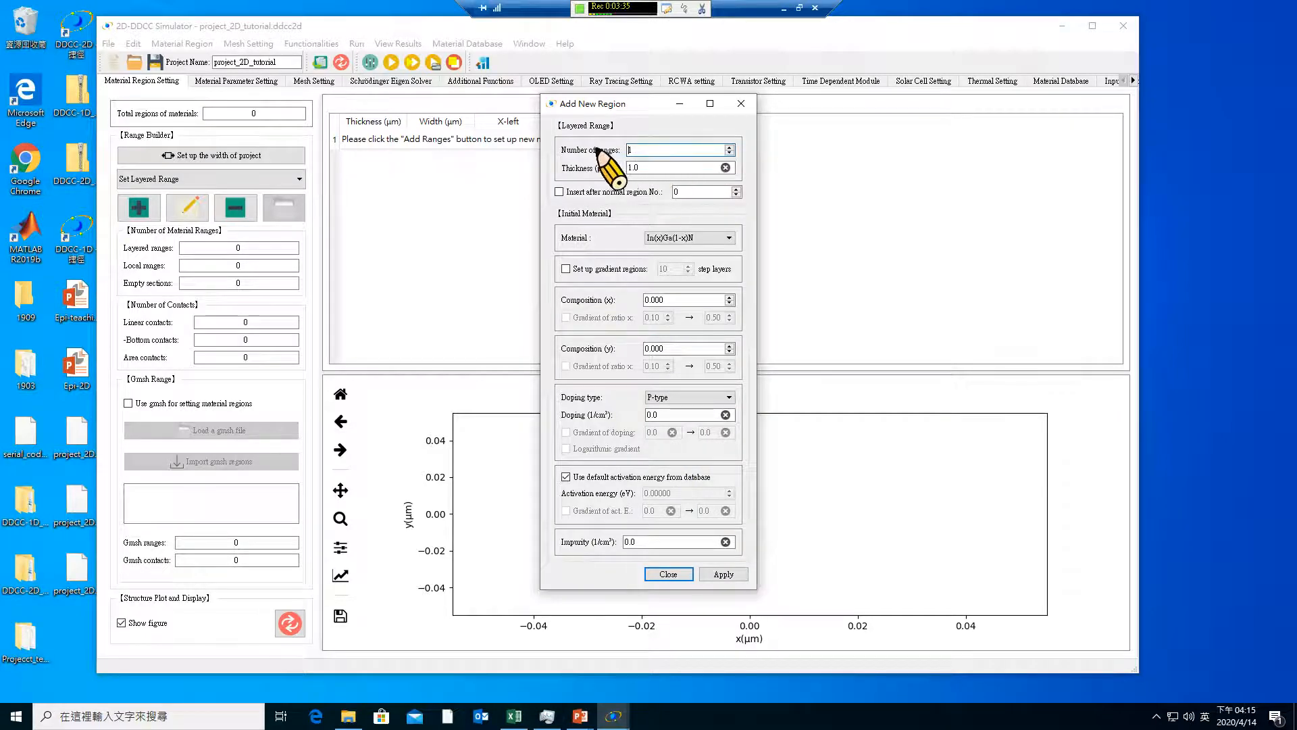
# Enter a thickness of 3.0 µm for the new layered range and place PowerPoint's Epi-2D slide window beside the Add New Region dialog
pyautogui.moveTo(637, 103); pyautogui.dragTo(839, 99)
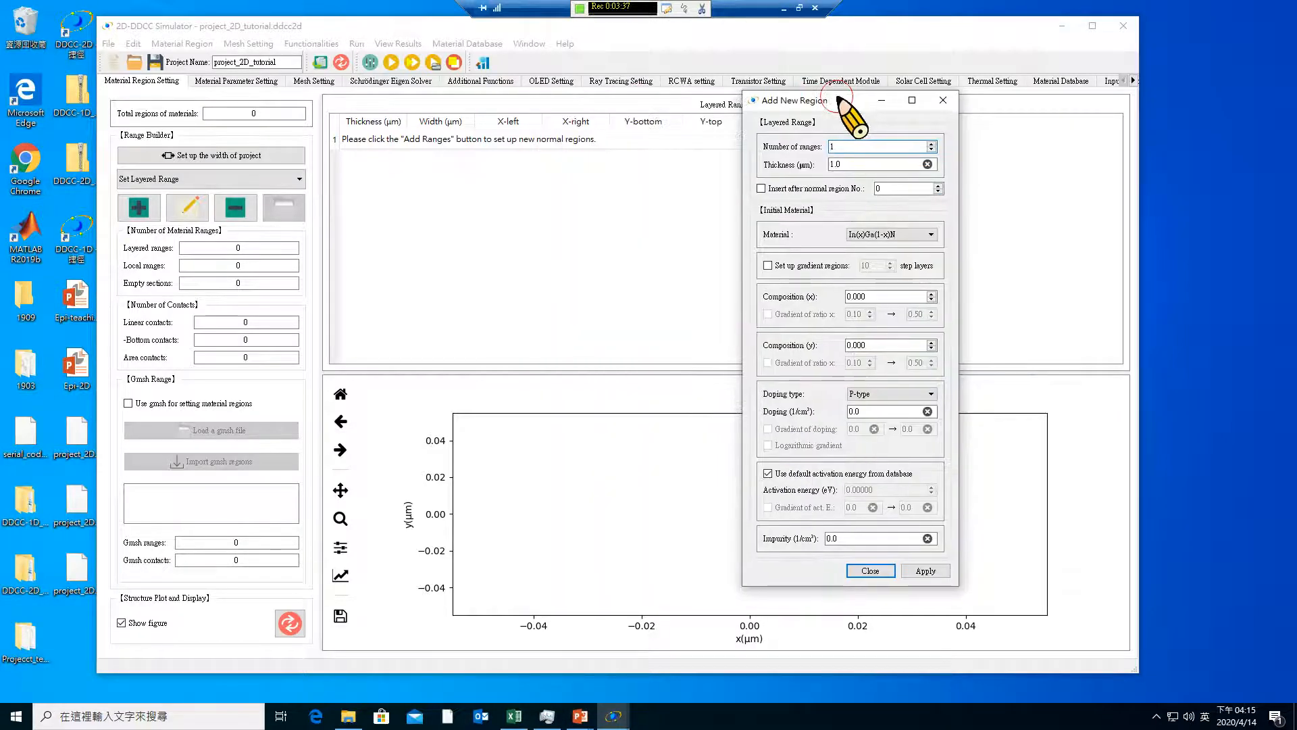
pyautogui.moveTo(845, 164); pyautogui.dragTo(810, 167)
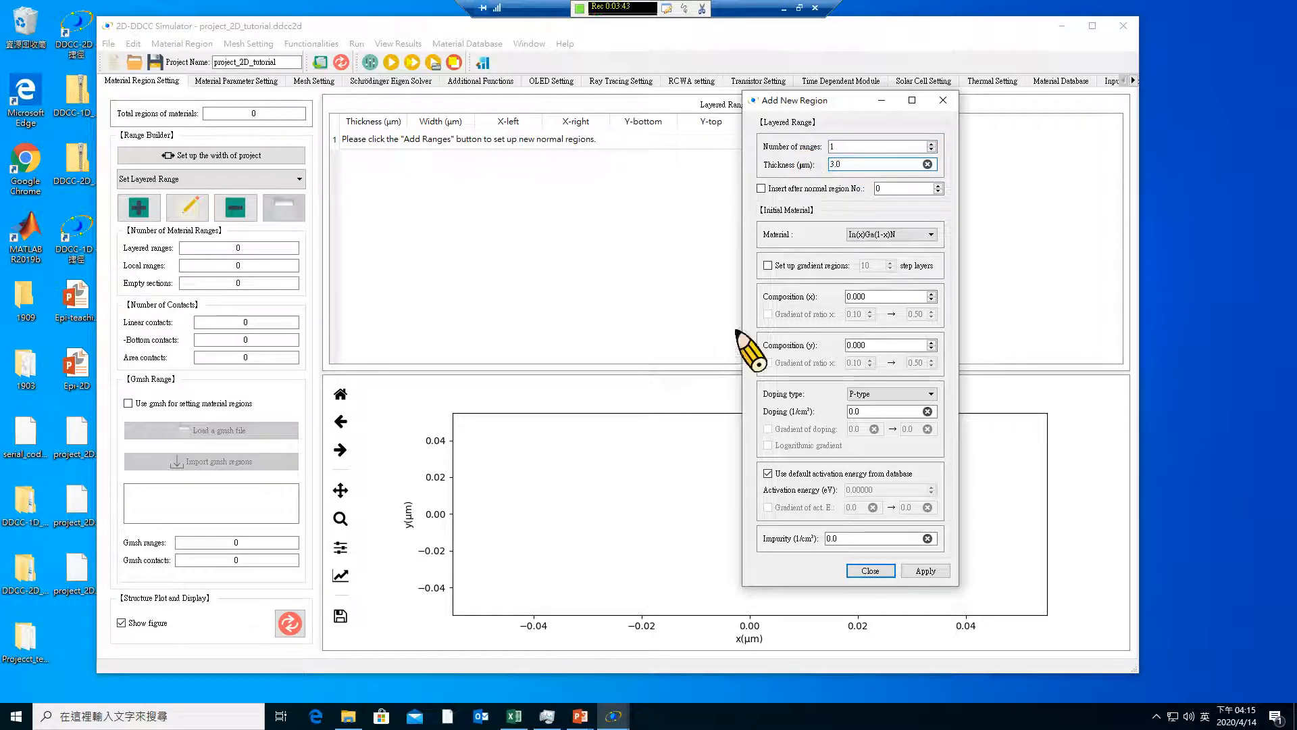
pyautogui.moveTo(616, 722)
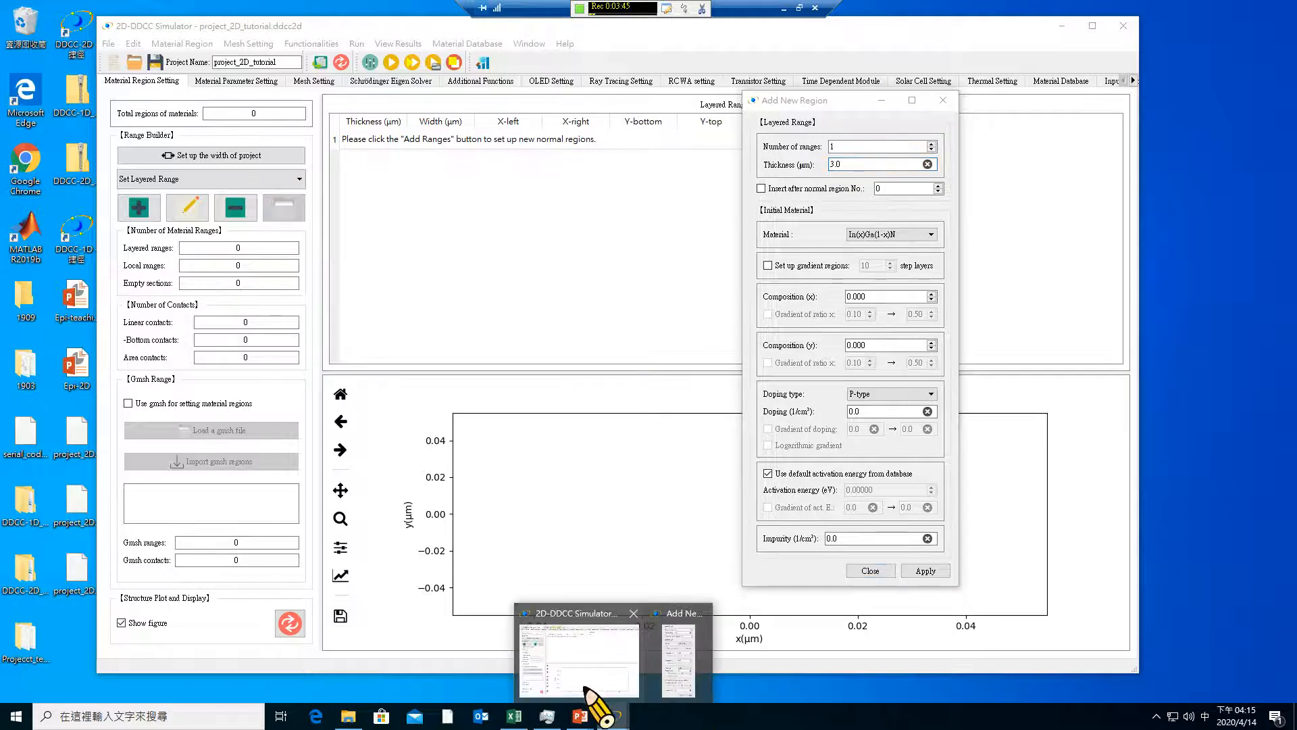
pyautogui.moveTo(592, 689)
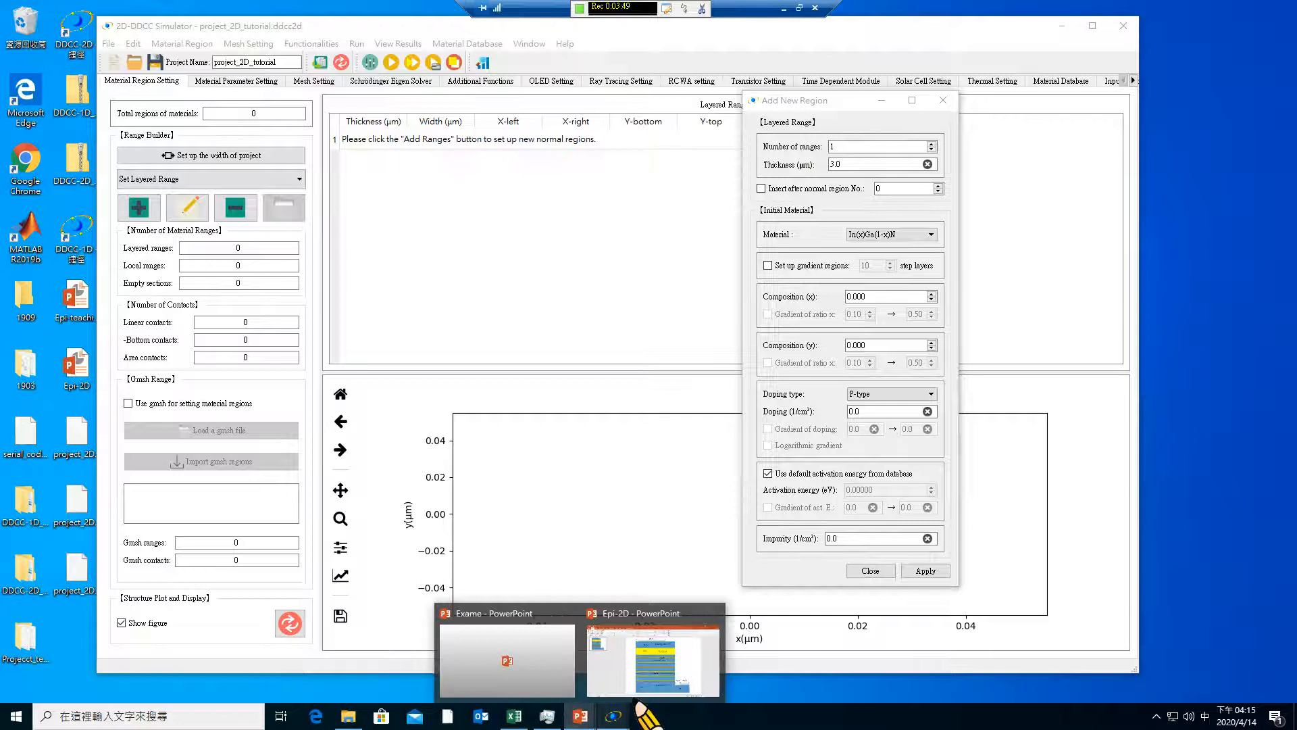
pyautogui.click(649, 683)
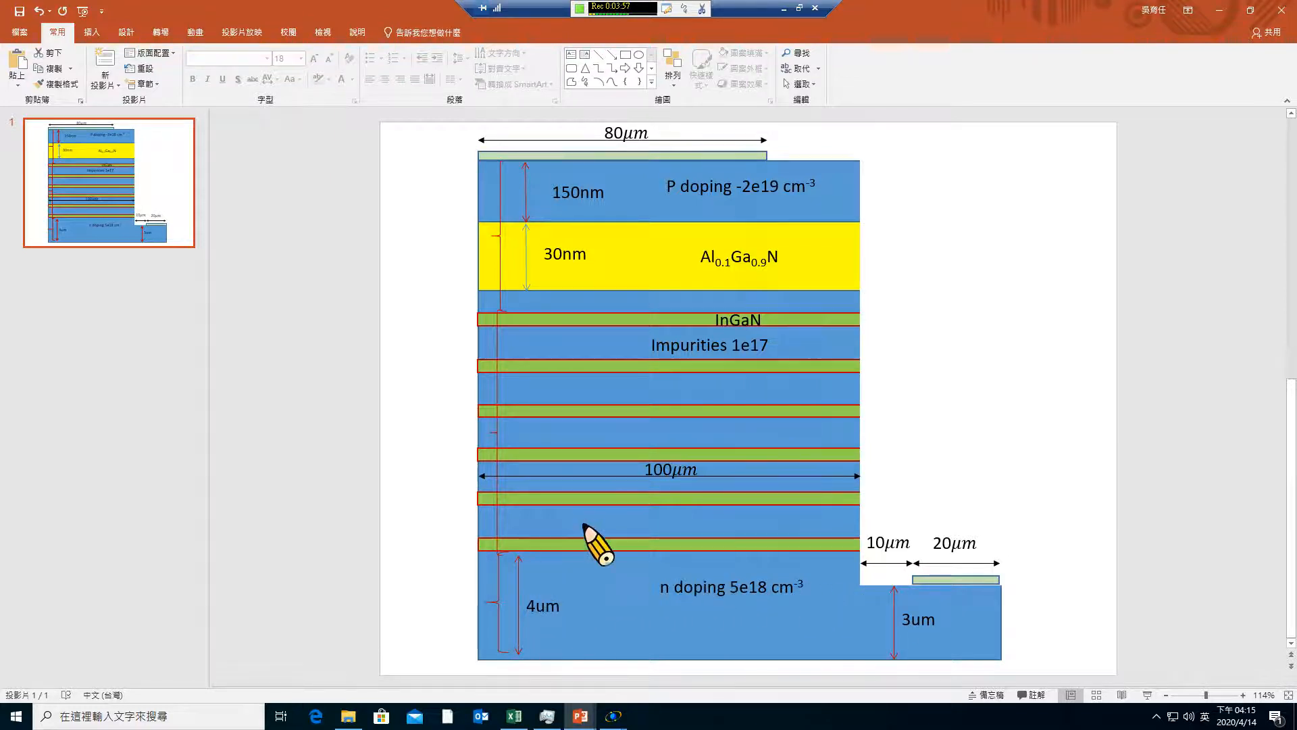
pyautogui.moveTo(1100, 29); pyautogui.dragTo(492, 88)
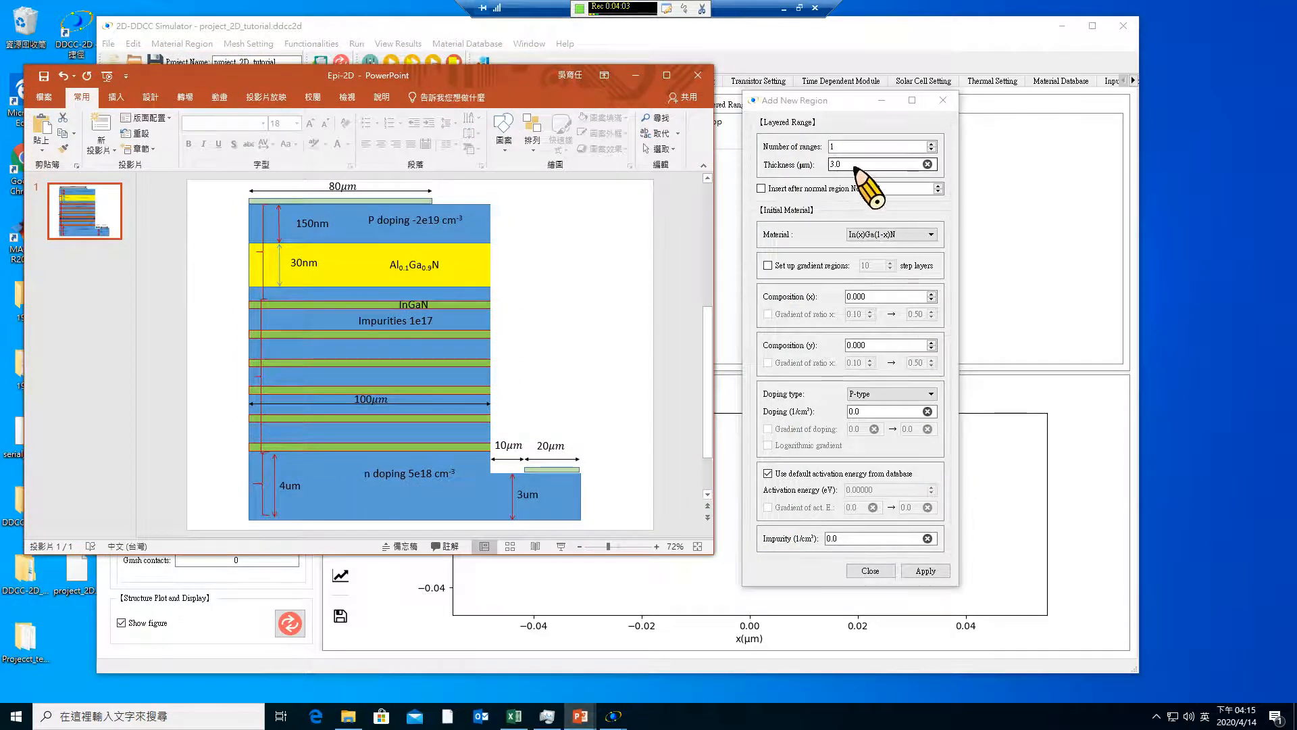
# Add one In(x)Ga(1-x)N layered range with a thickness of 4.0 µm and N-type doping of 5e18
pyautogui.moveTo(854, 167); pyautogui.dragTo(789, 167)
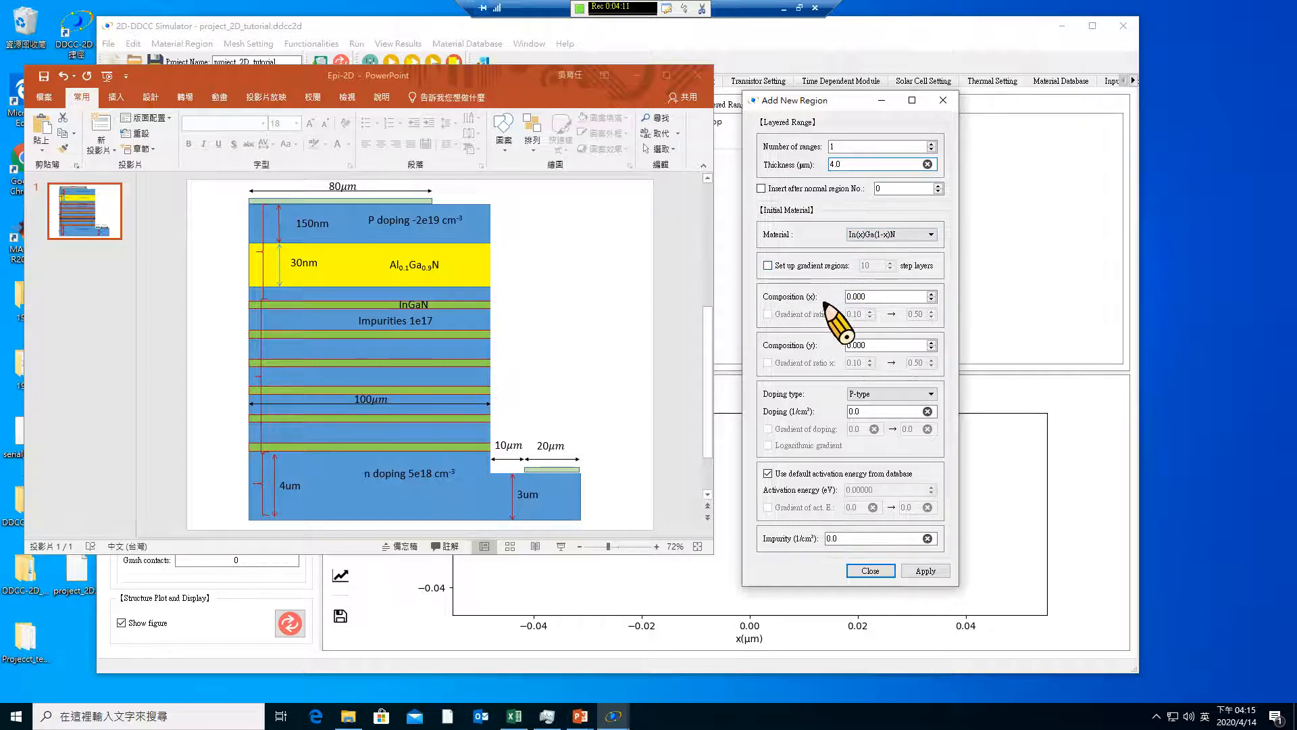
pyautogui.click(872, 394)
pyautogui.click(870, 412)
pyautogui.press('Tab')
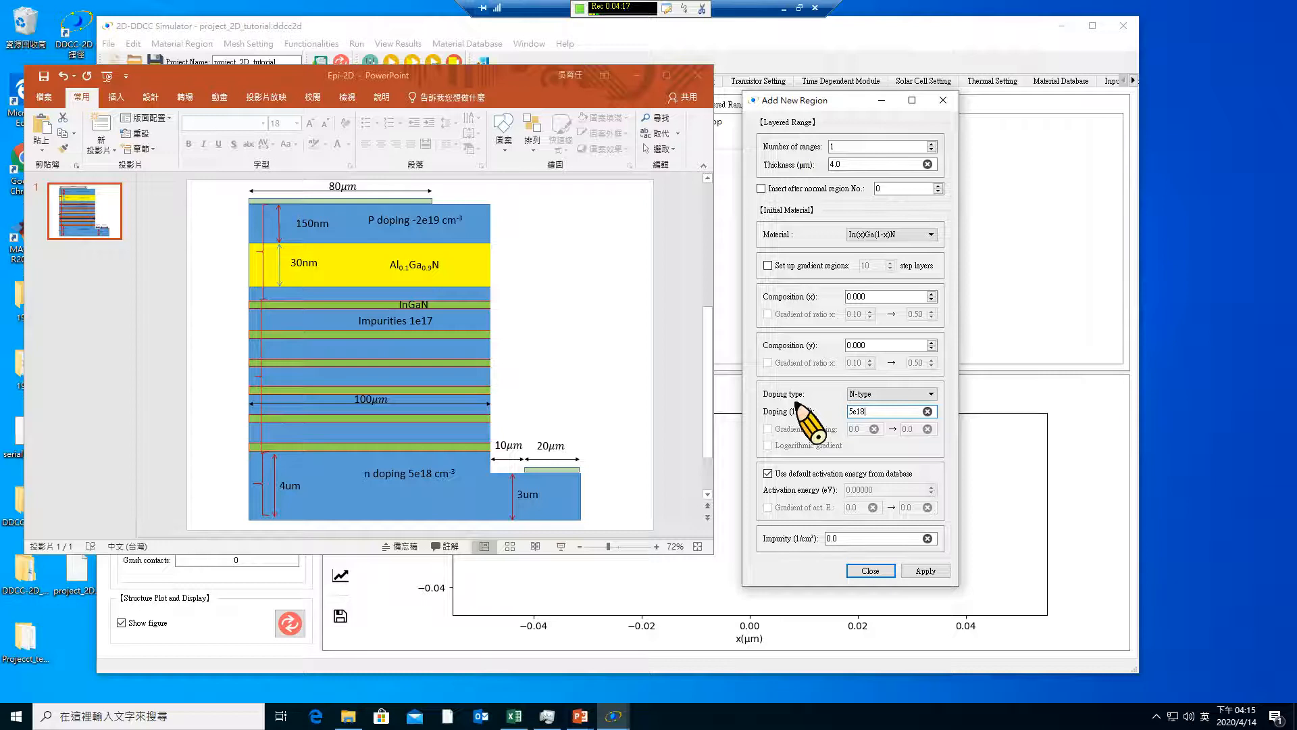
pyautogui.write('5e18')
pyautogui.click(920, 570)
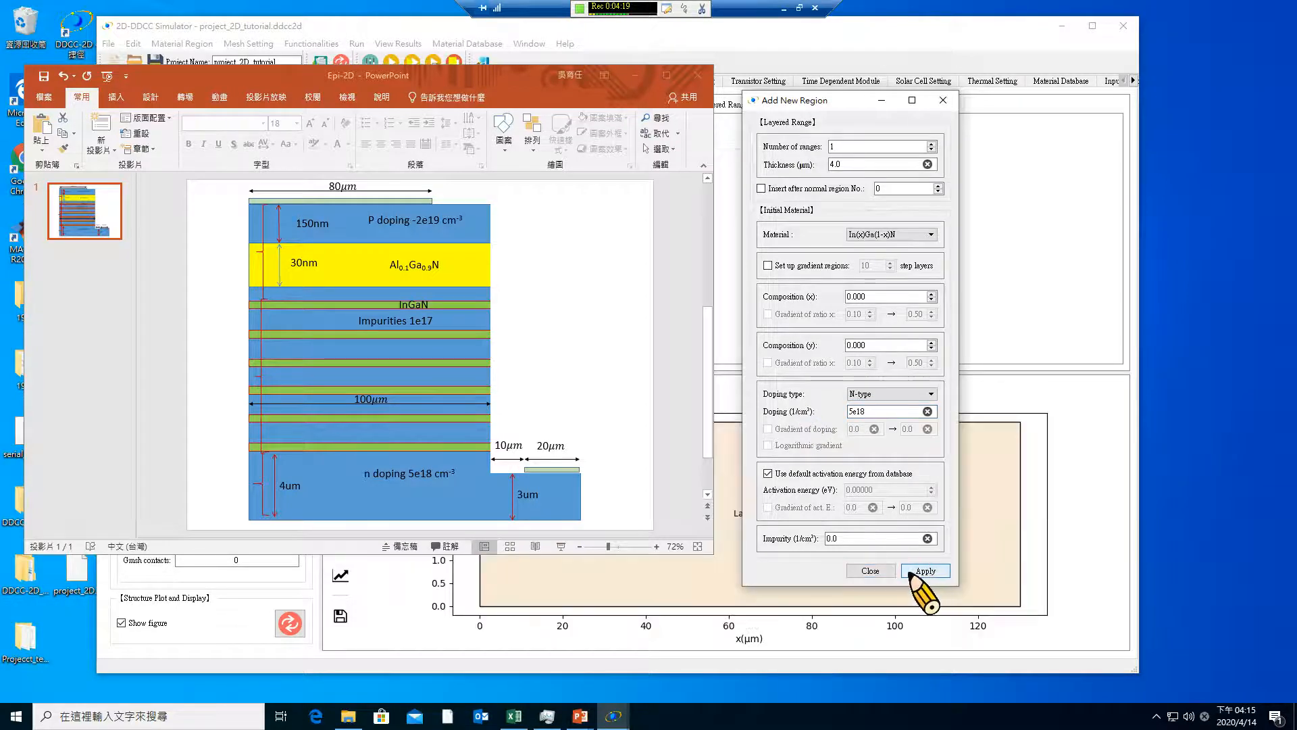
# Examine the new layer in the simulator's range table and plot, and bring the Epi-2D slide and Add New Region dialog back in front
pyautogui.moveTo(839, 99); pyautogui.dragTo(931, 142)
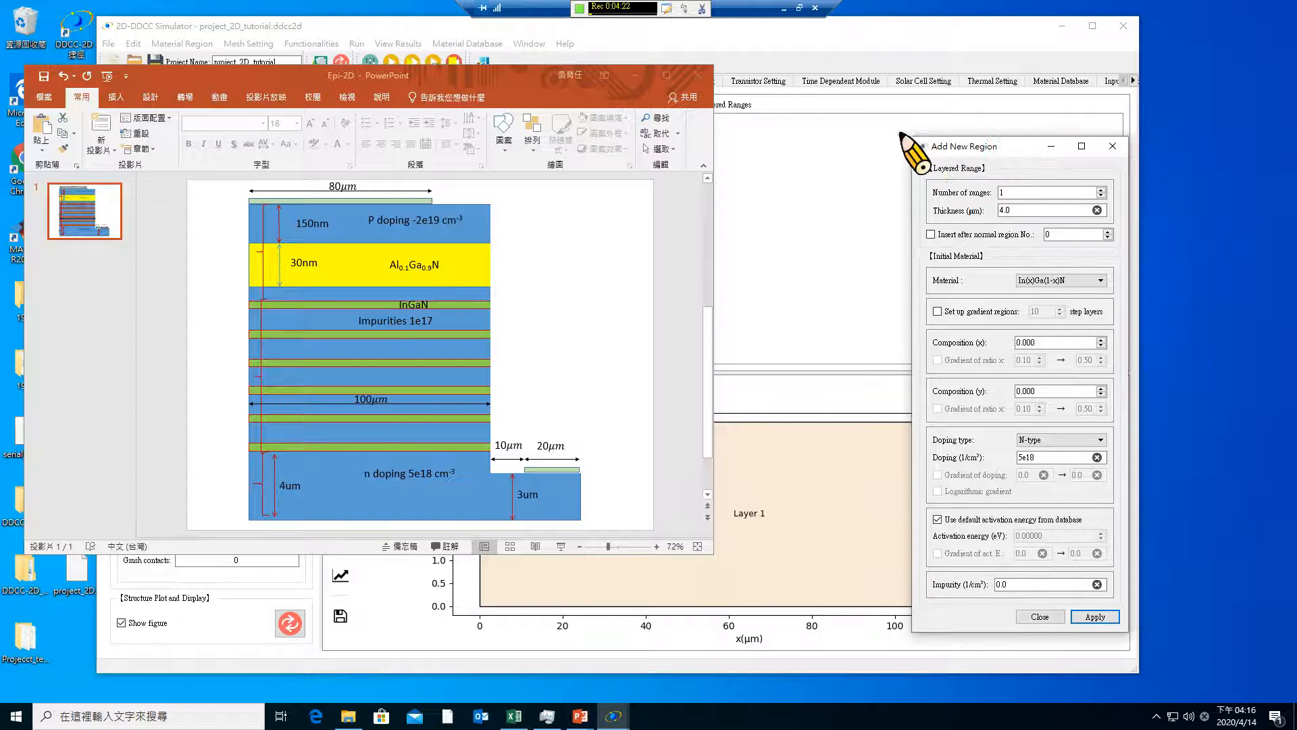
pyautogui.click(580, 8)
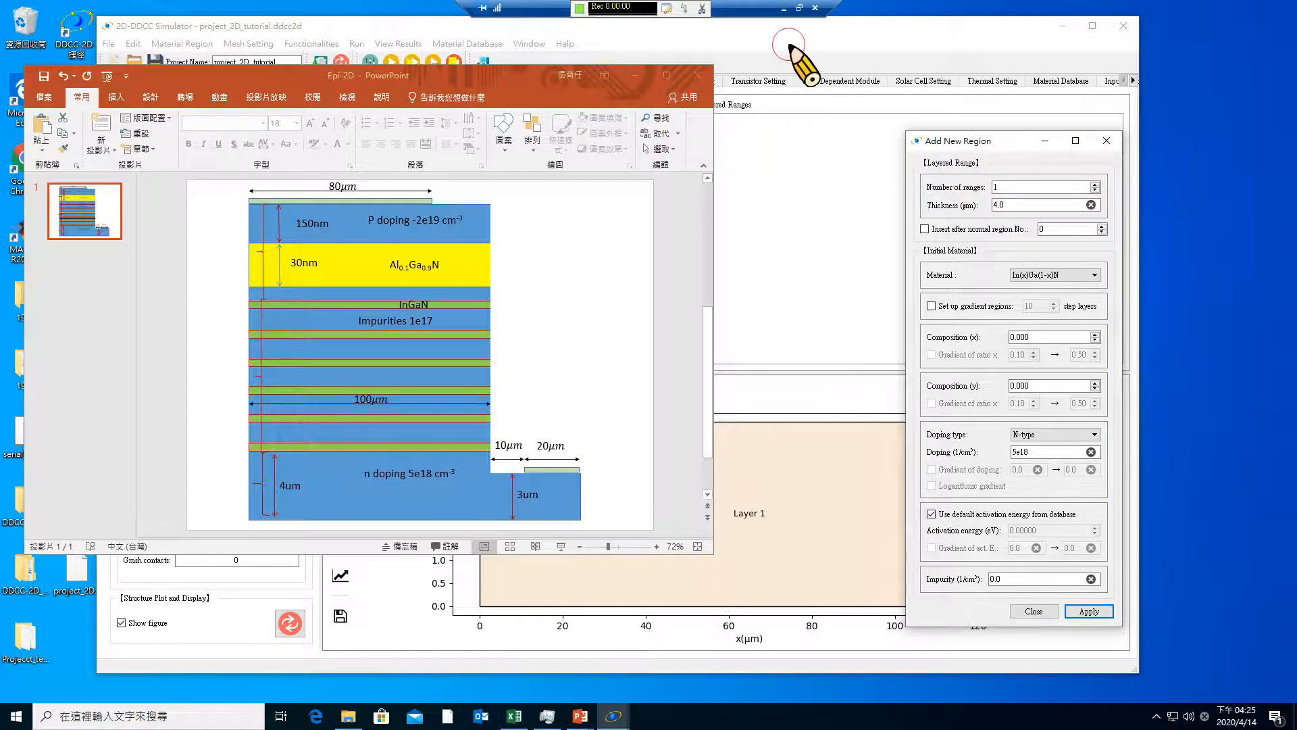
pyautogui.click(790, 47)
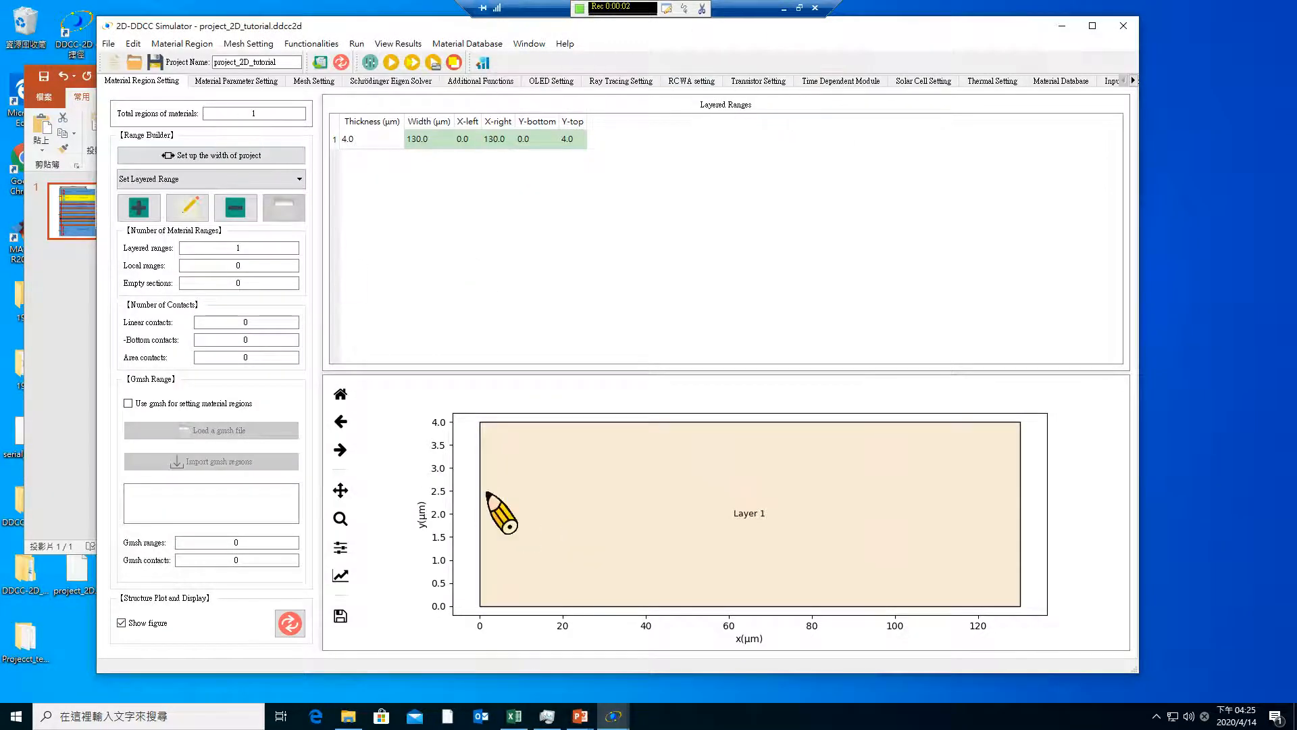
pyautogui.moveTo(613, 715)
pyautogui.click(676, 683)
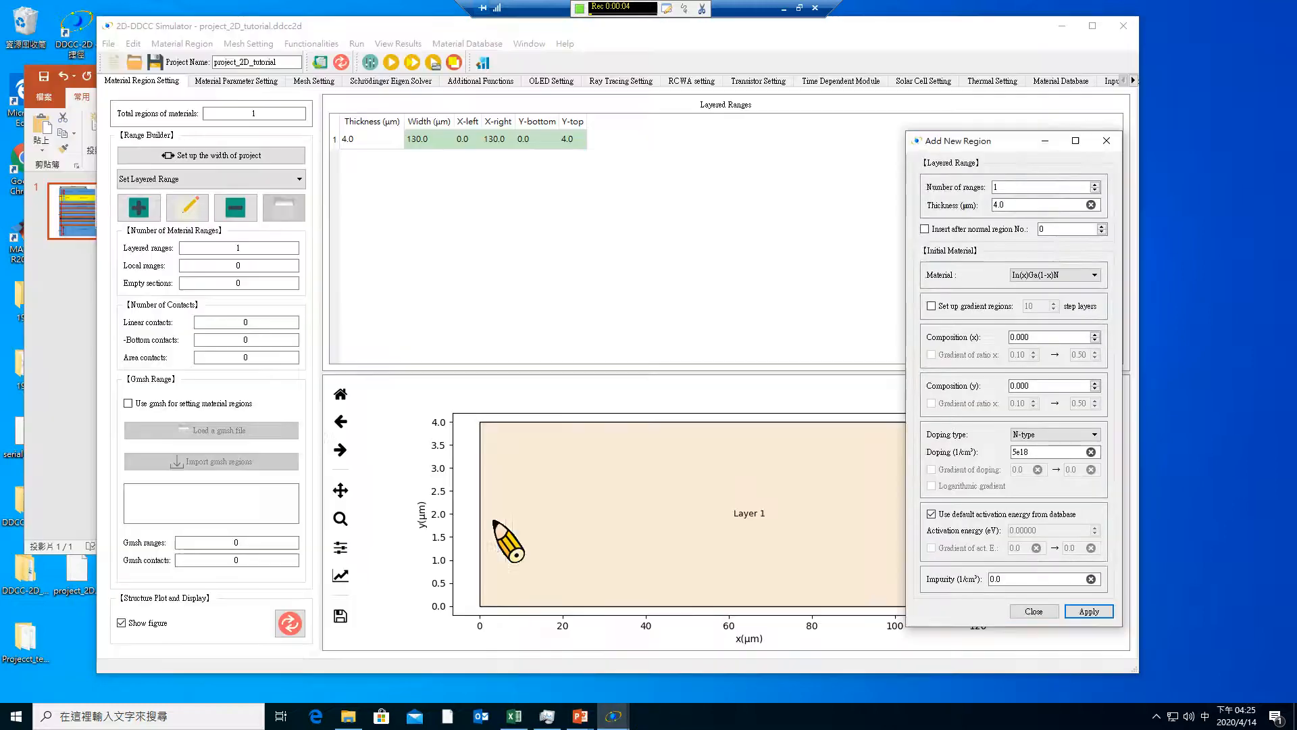
pyautogui.click(81, 331)
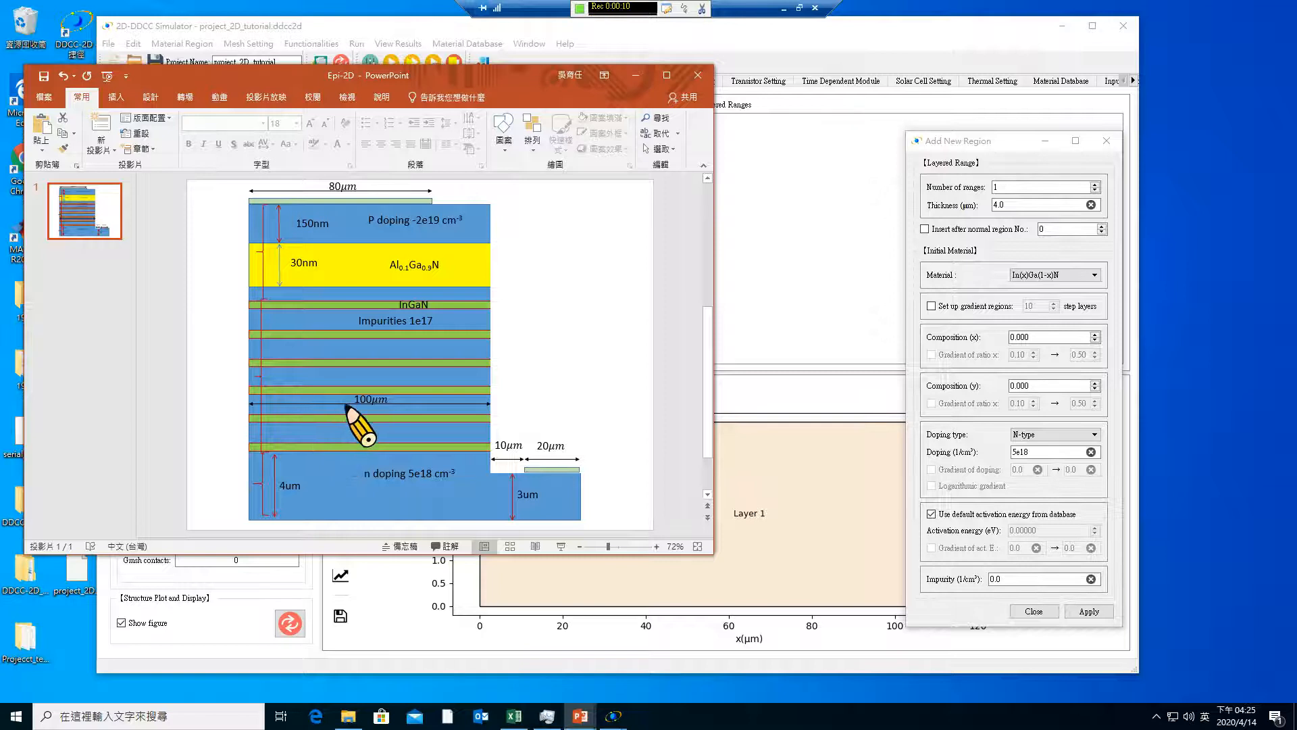
pyautogui.moveTo(612, 715)
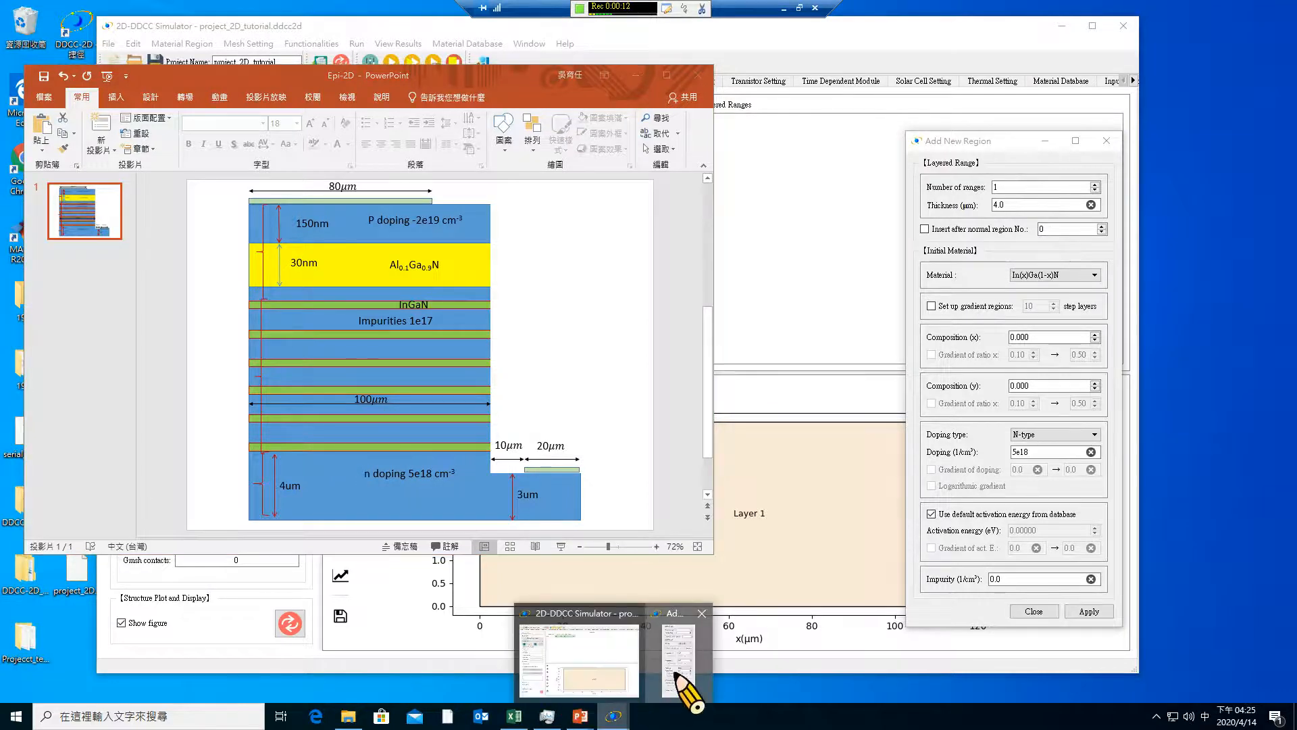
pyautogui.click(676, 672)
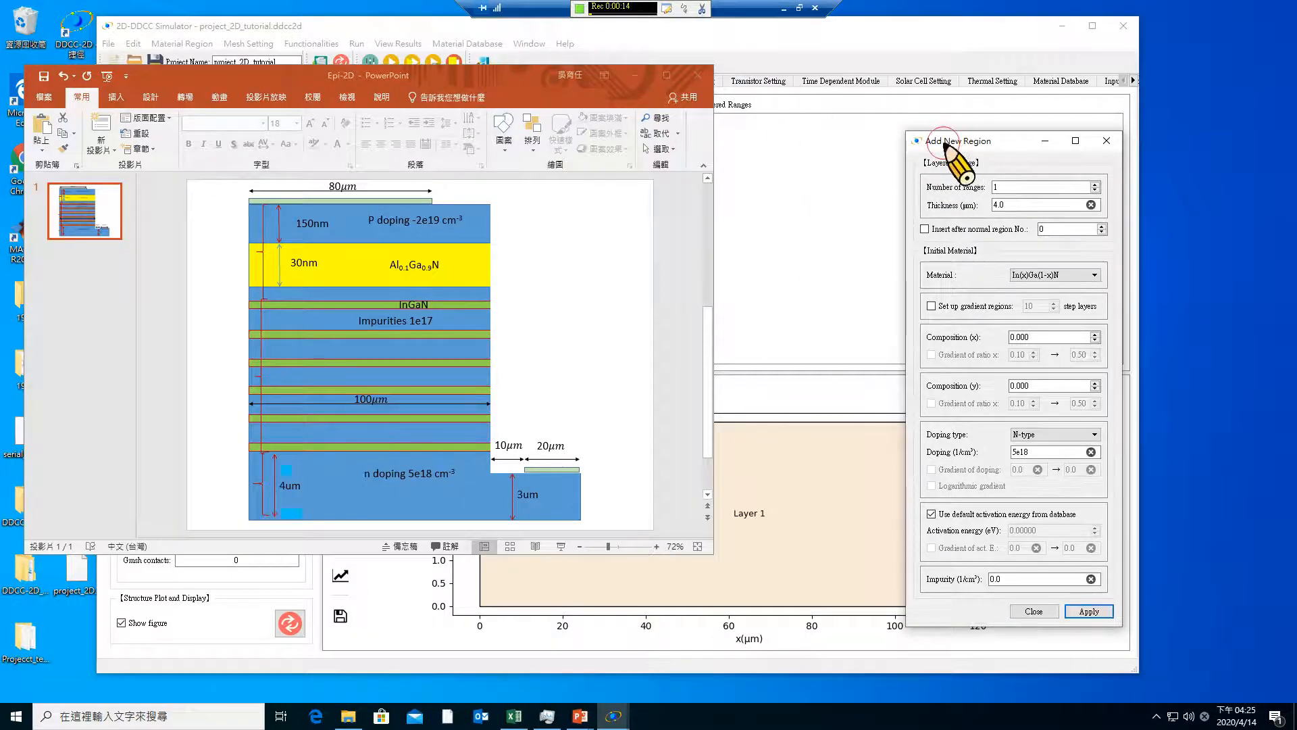
# Add a second layered range 0.01 µm thick with the same material and doping
pyautogui.moveTo(944, 143); pyautogui.dragTo(753, 129)
pyautogui.moveTo(839, 192); pyautogui.dragTo(782, 190)
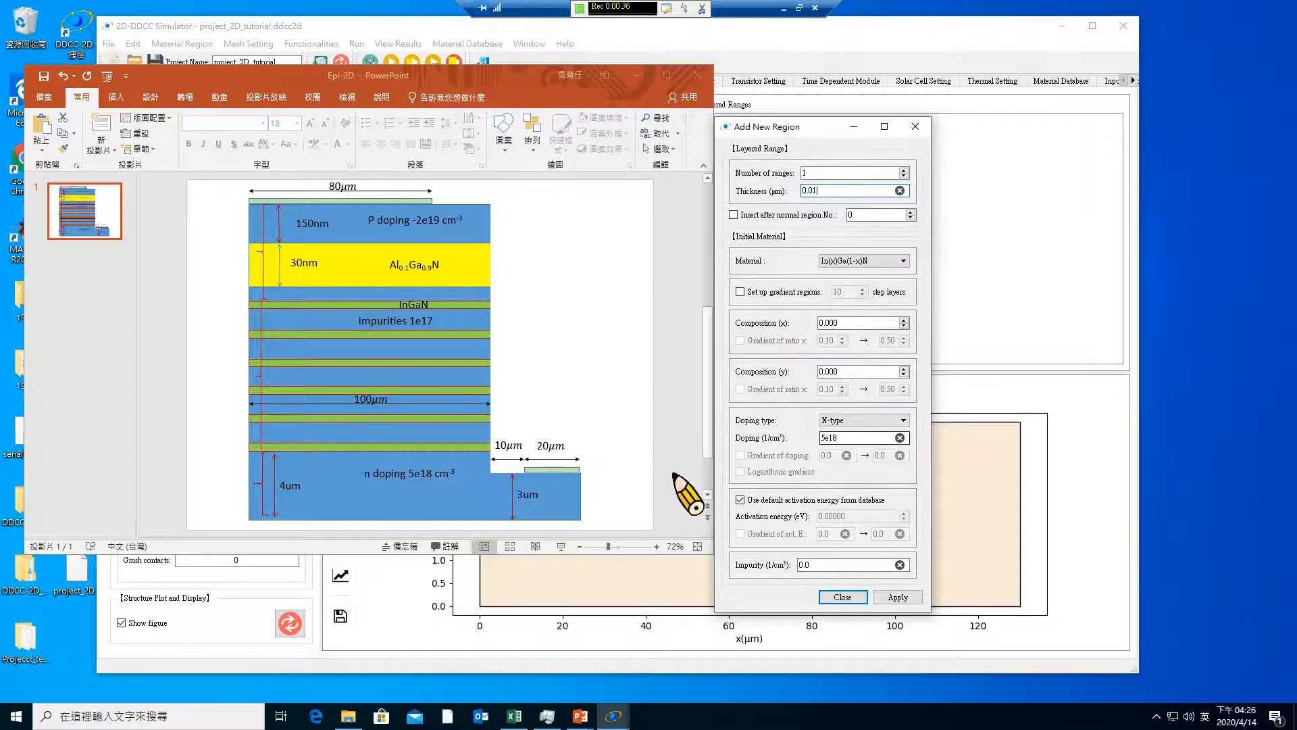
pyautogui.click(898, 598)
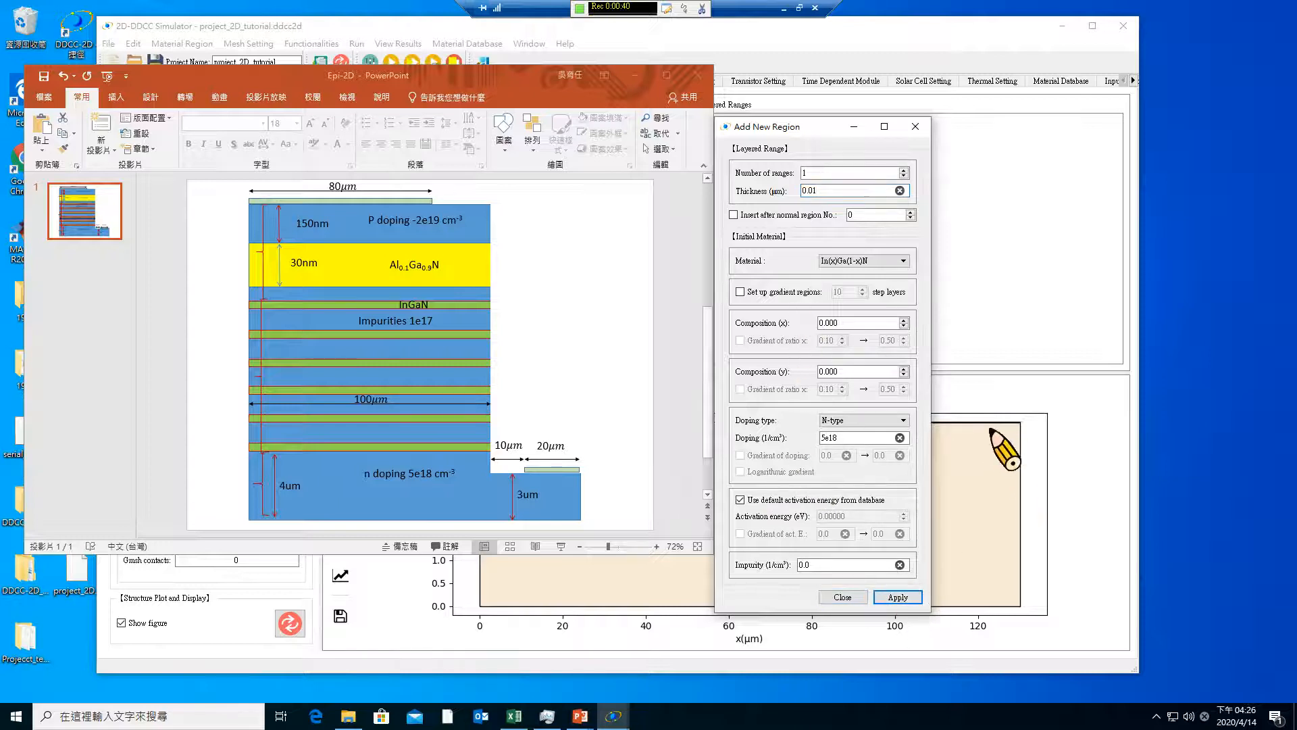
# Add a 0.003 µm layered range with composition x 0.170 and N-type doping of 1e17, and inspect the thin layers in the structure plot
pyautogui.click(838, 190)
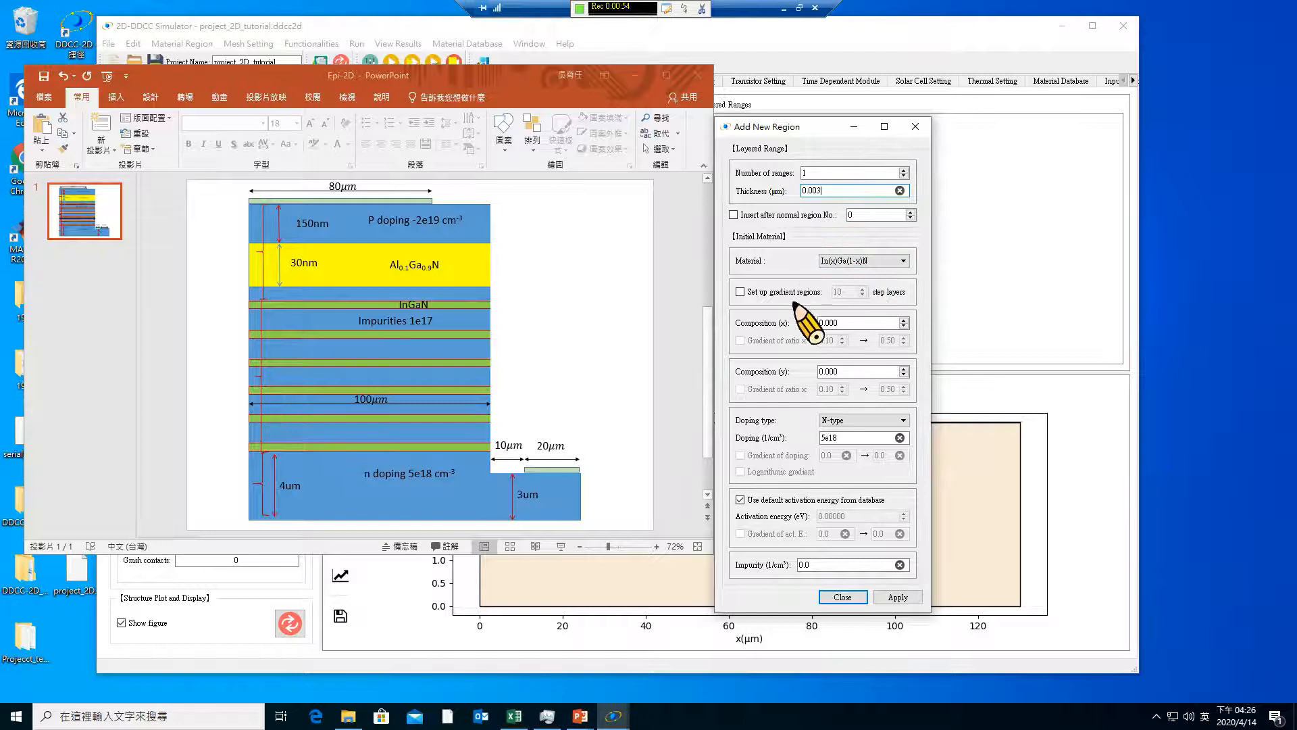
pyautogui.moveTo(854, 325); pyautogui.dragTo(805, 305)
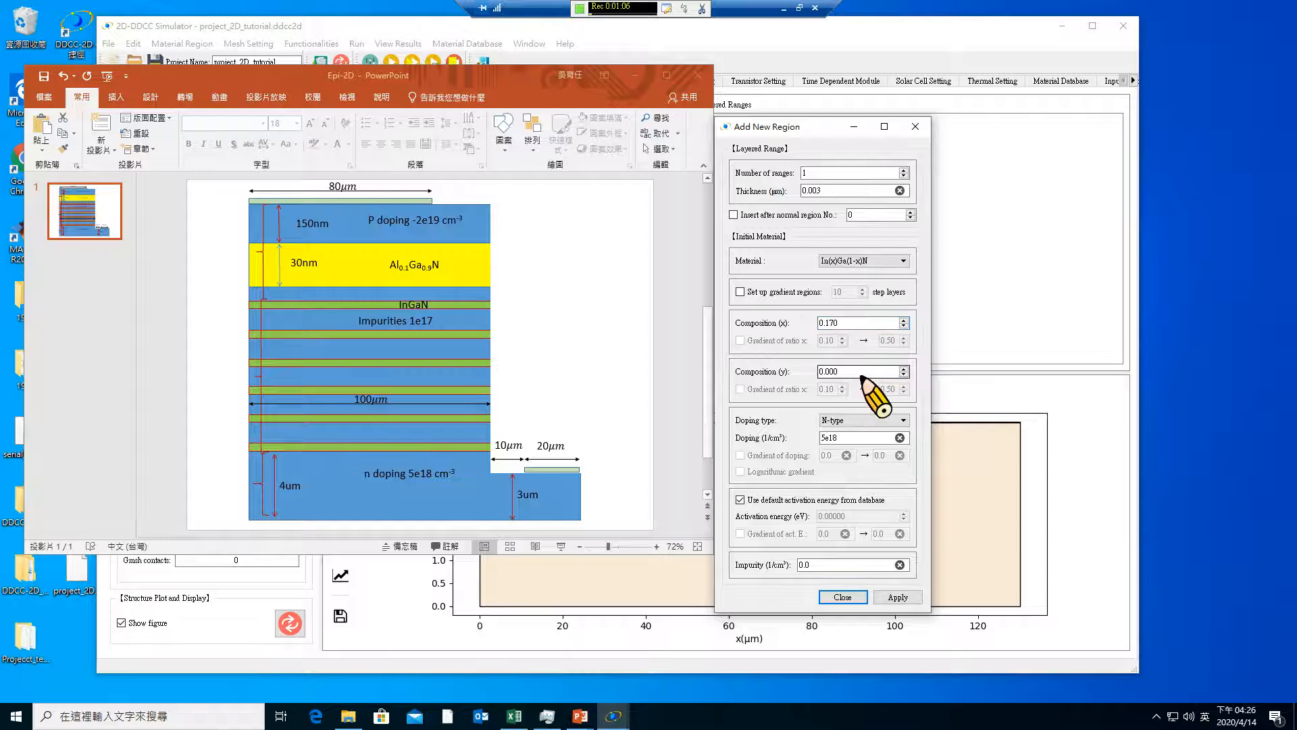
pyautogui.click(859, 420)
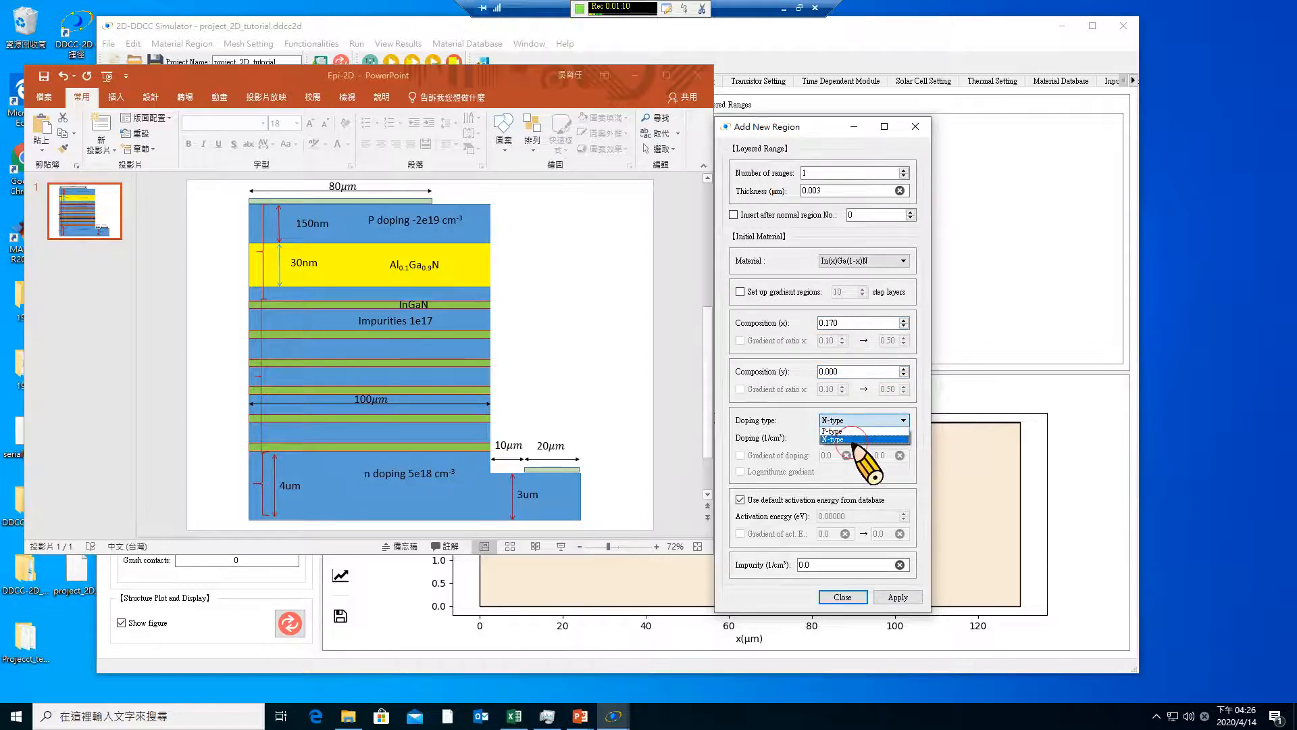
pyautogui.click(857, 438)
pyautogui.moveTo(858, 443); pyautogui.dragTo(786, 423)
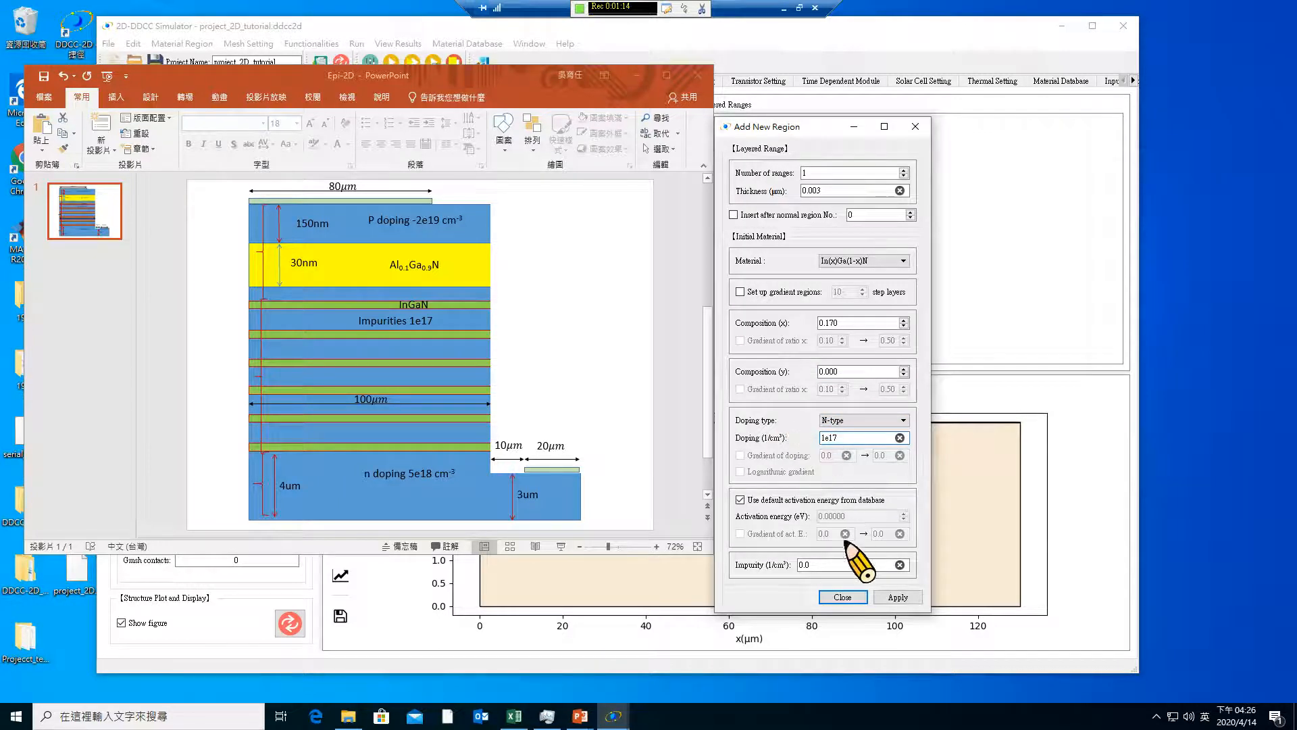
pyautogui.click(900, 599)
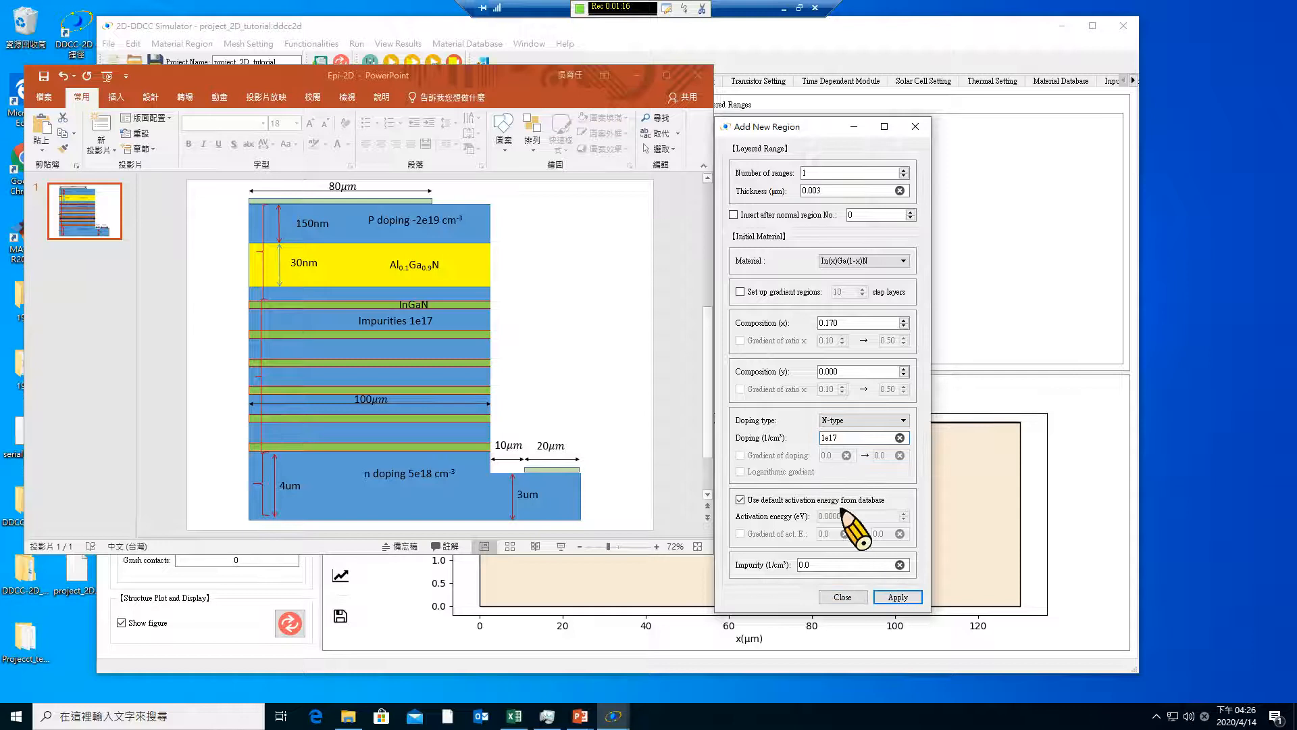
pyautogui.click(846, 598)
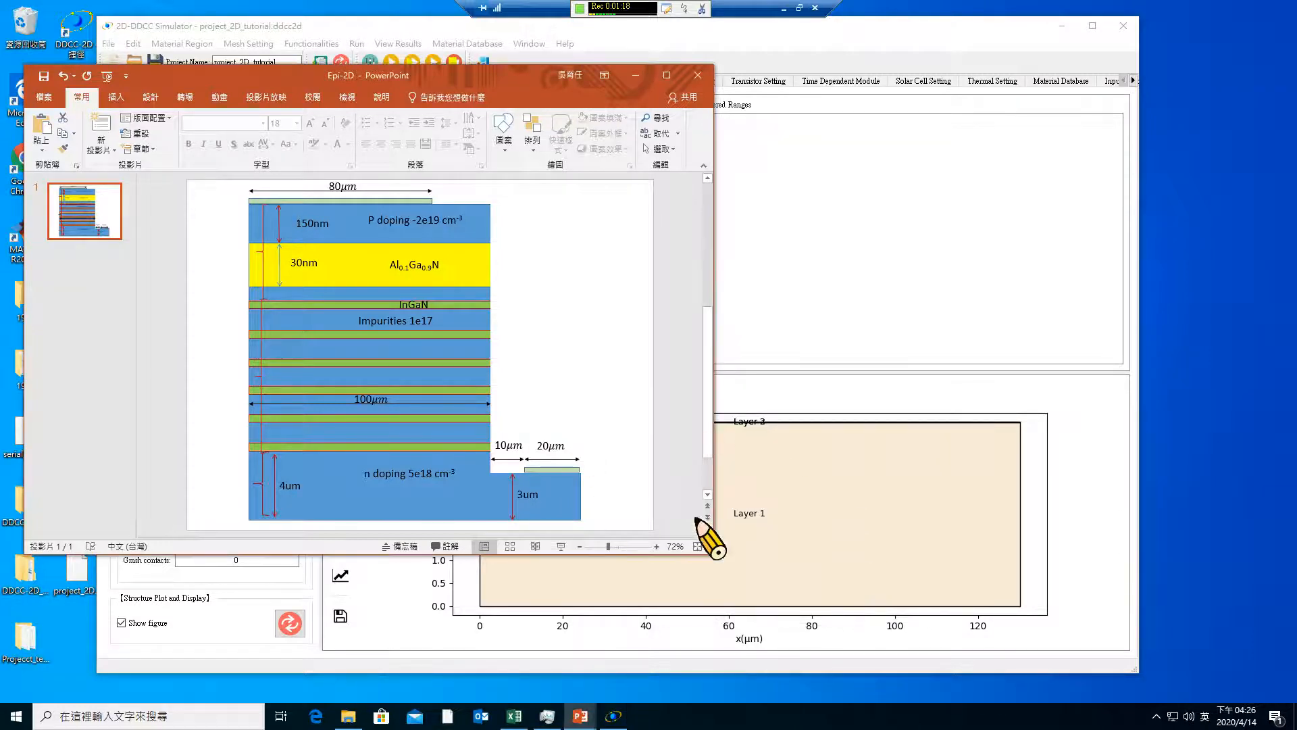
pyautogui.click(638, 75)
pyautogui.click(340, 519)
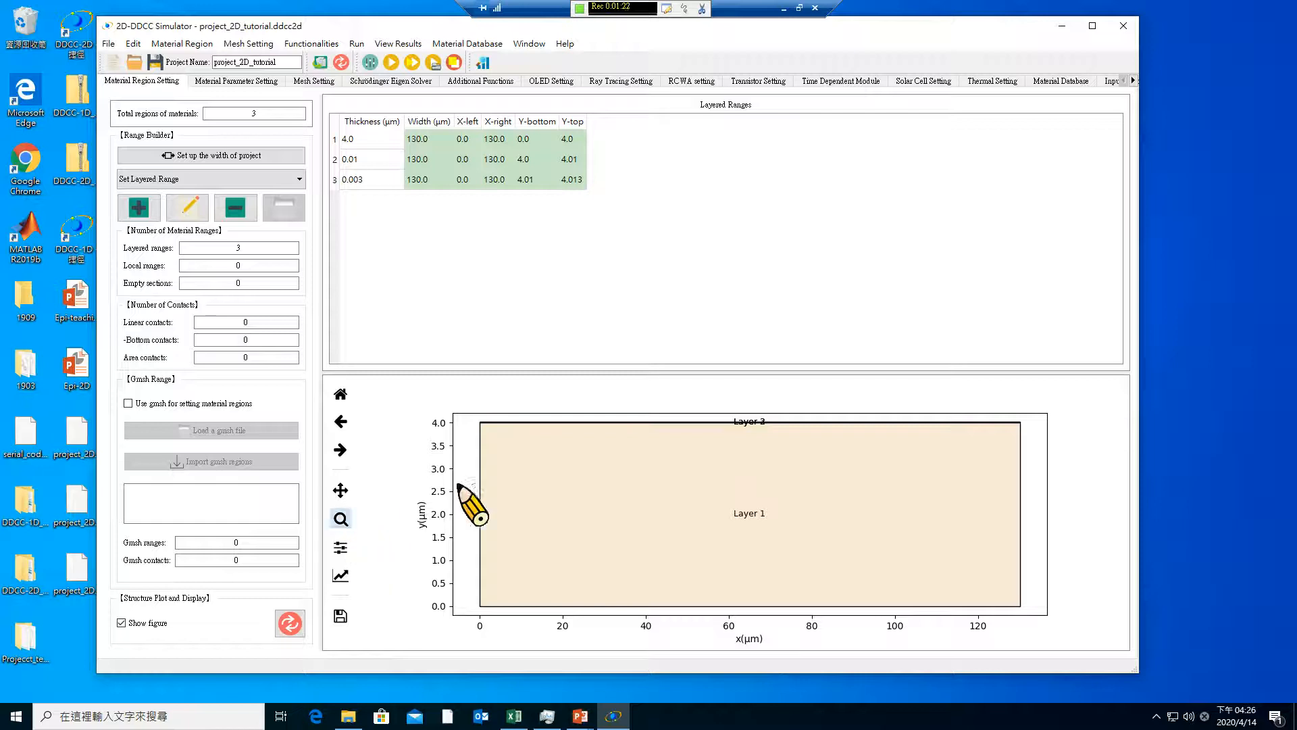
pyautogui.moveTo(477, 419); pyautogui.dragTo(616, 492)
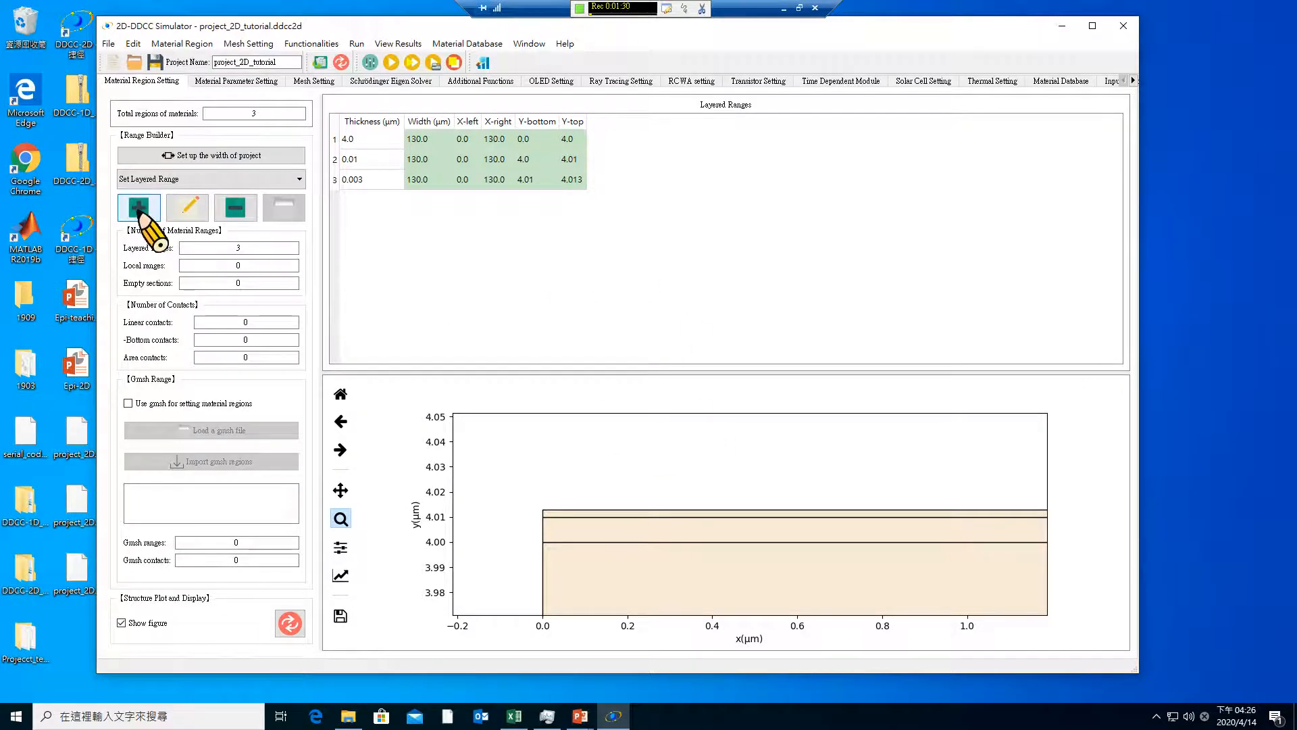
# Add 10 more layered ranges, each 0.01 µm thick, with composition x 0.000 and the N-type doping kept at 1e17
pyautogui.click(139, 211)
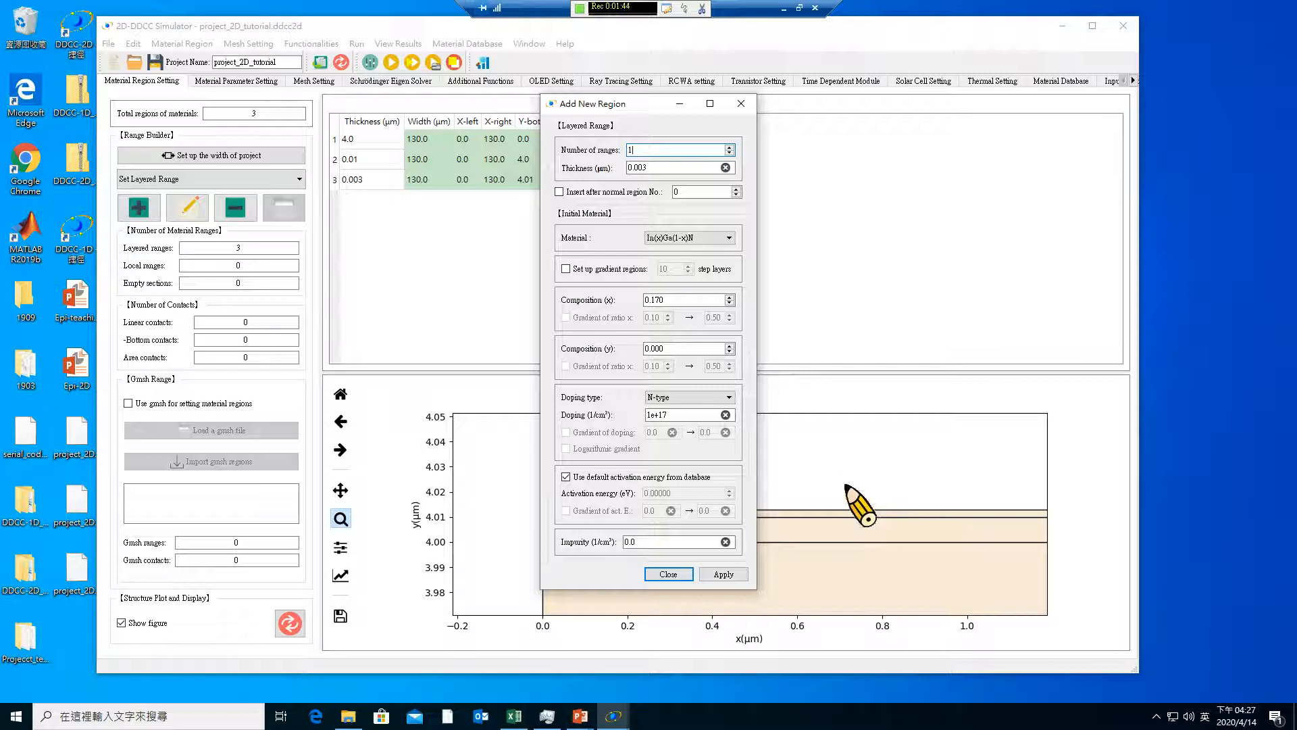
pyautogui.moveTo(590, 722)
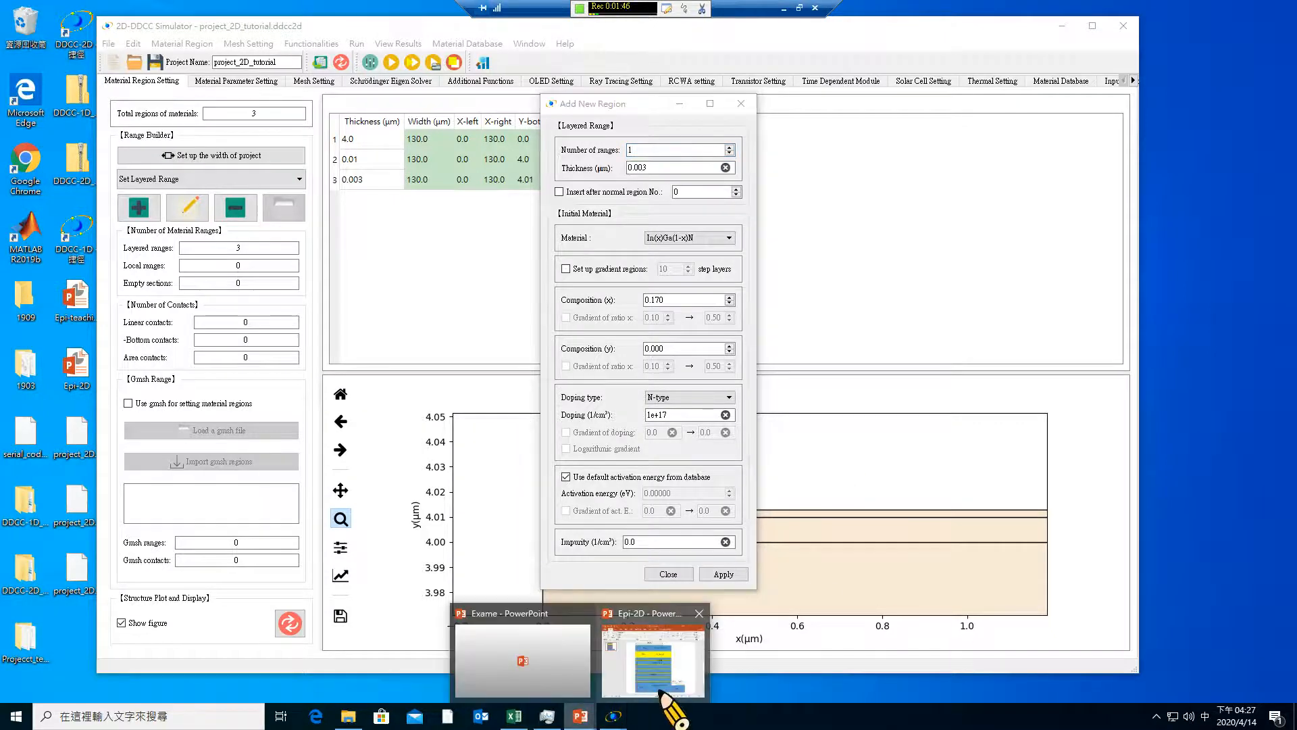
pyautogui.moveTo(660, 692)
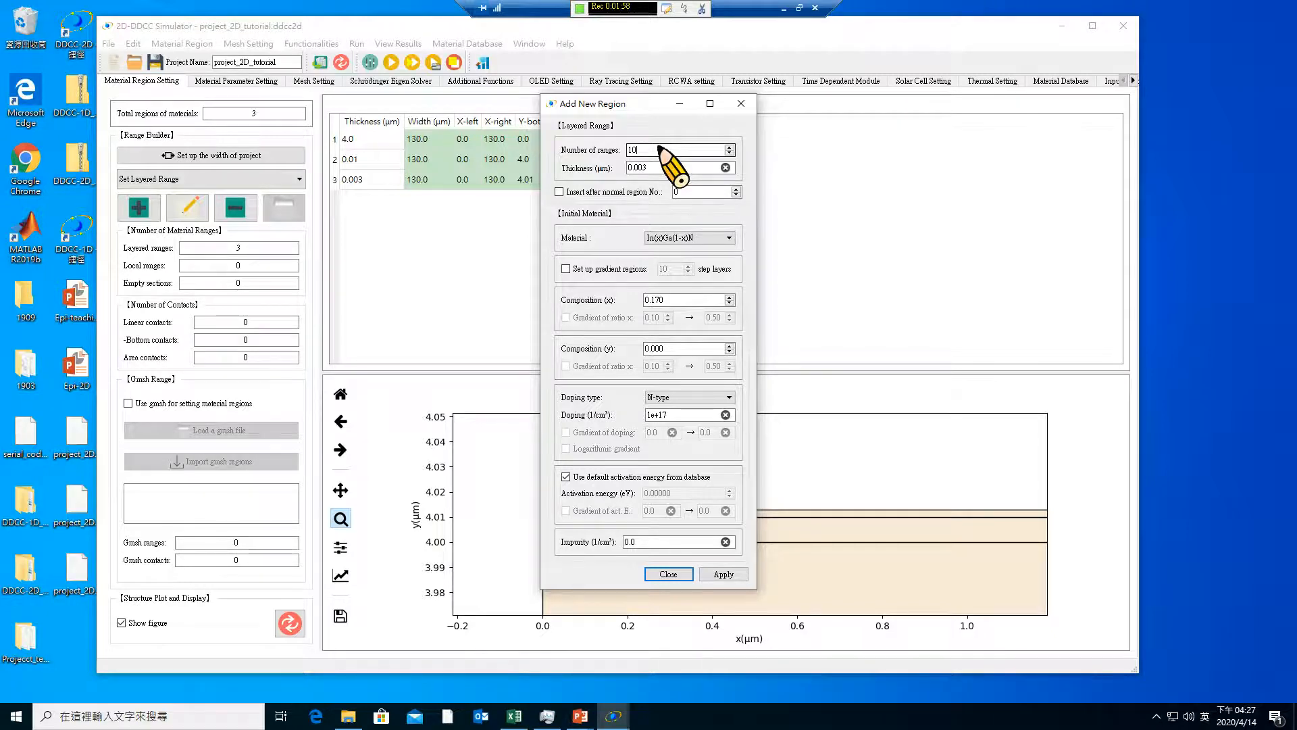
pyautogui.moveTo(640, 172); pyautogui.dragTo(679, 163)
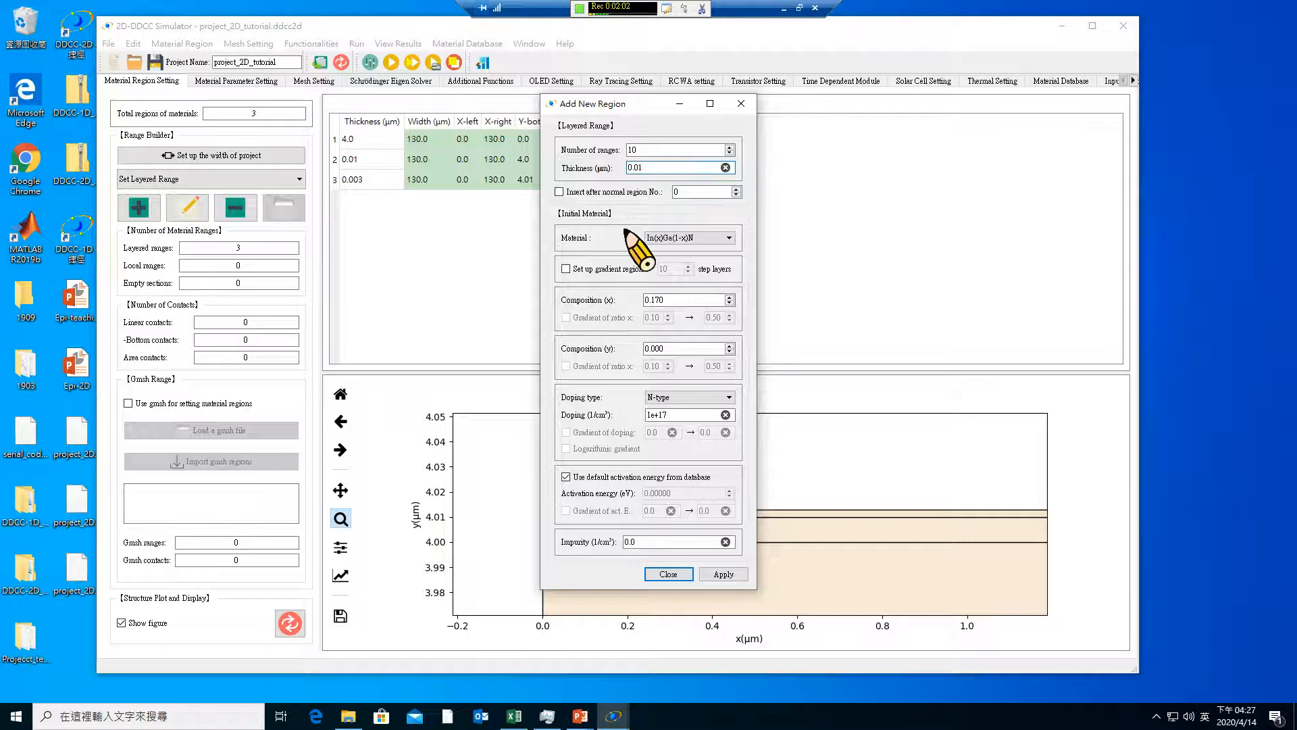
pyautogui.moveTo(672, 303); pyautogui.dragTo(627, 292)
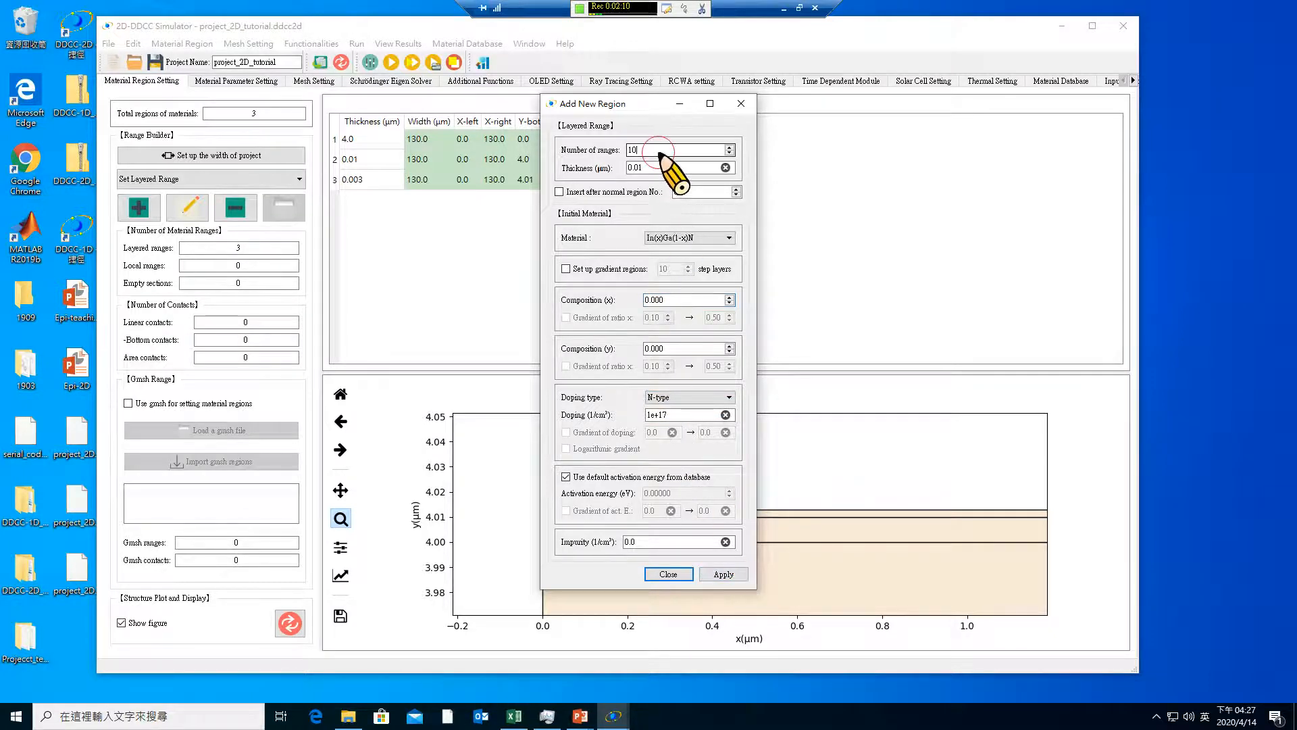
pyautogui.moveTo(658, 153); pyautogui.dragTo(608, 147)
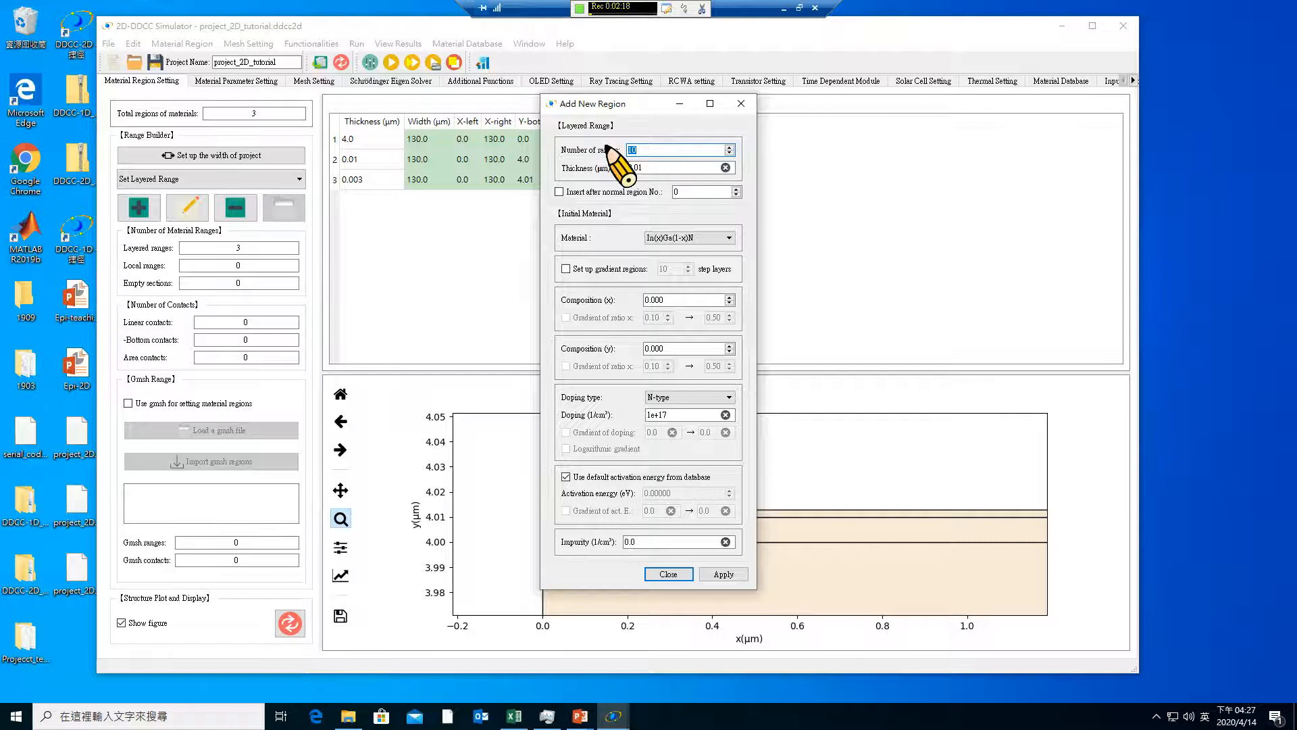
pyautogui.click(720, 575)
pyautogui.click(659, 574)
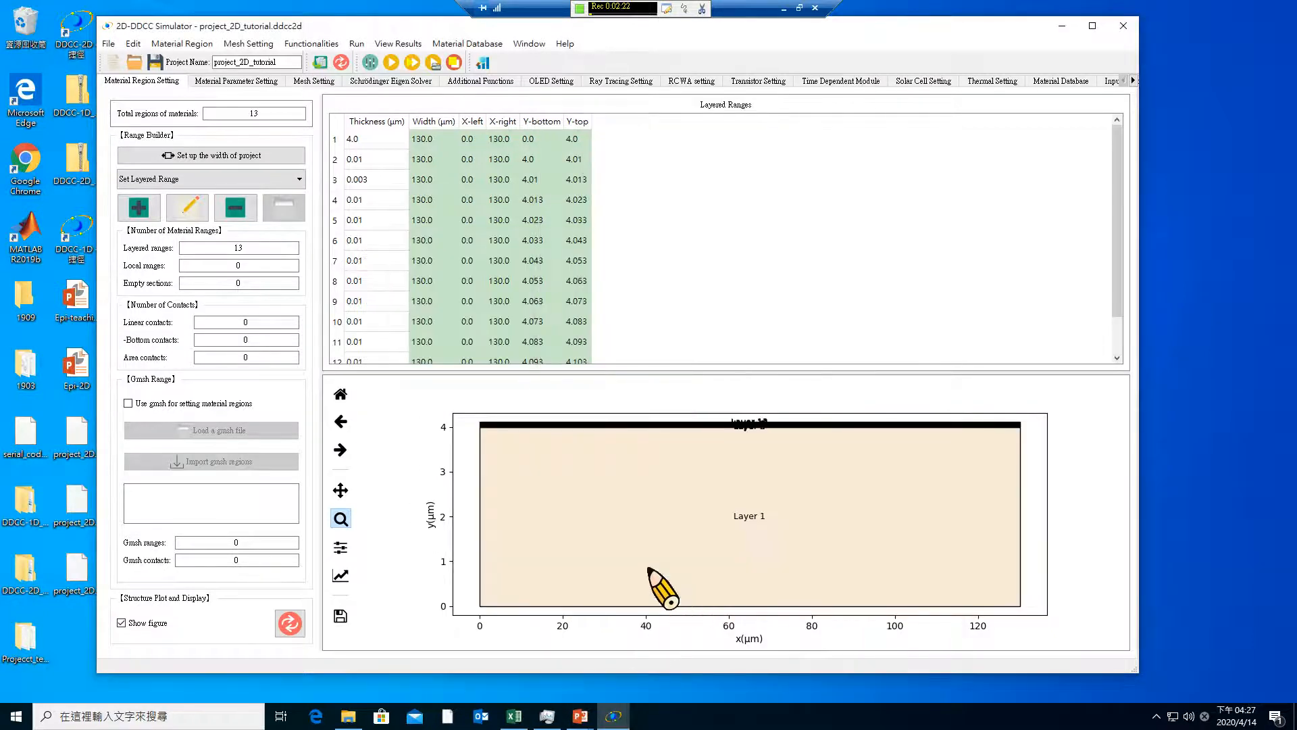
# Set the thickness of layered regions 5, 7, 9, 11 and 13 to 0.003 µm and inspect the thin layers in the structure plot
pyautogui.moveTo(477, 416); pyautogui.dragTo(530, 446)
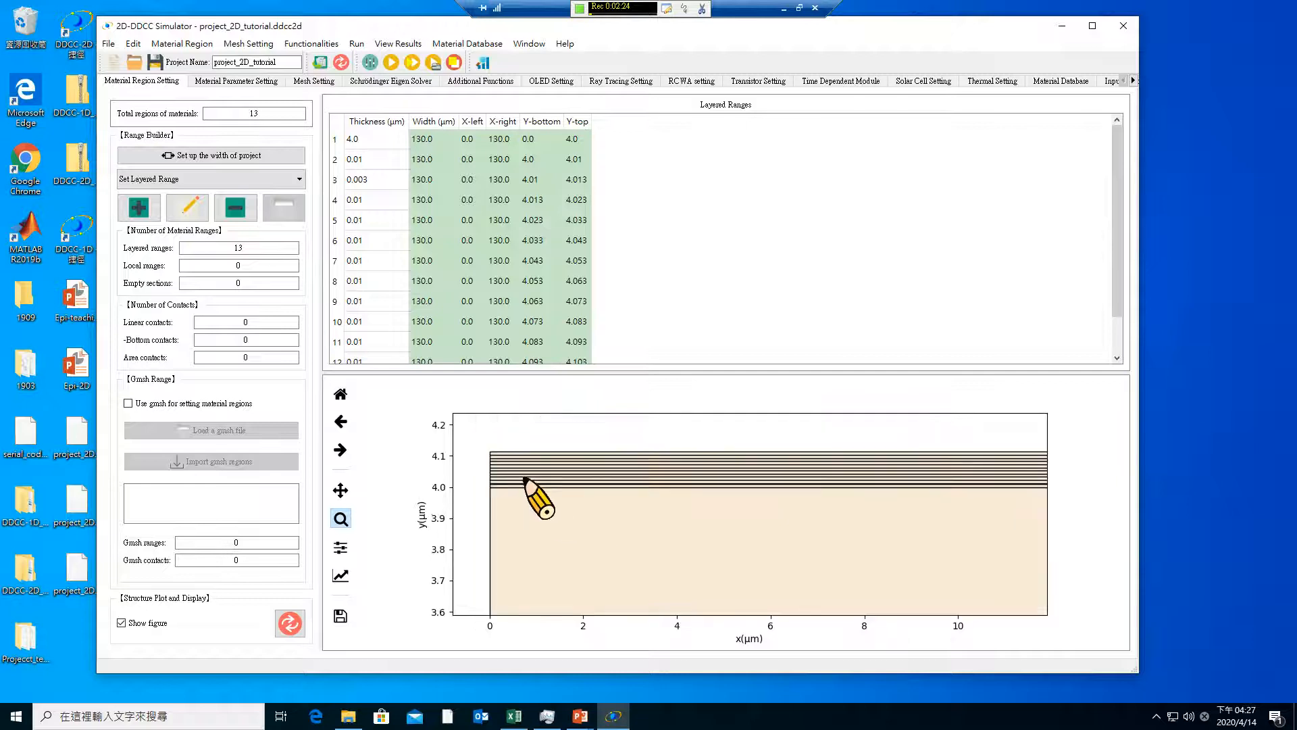
pyautogui.click(196, 215)
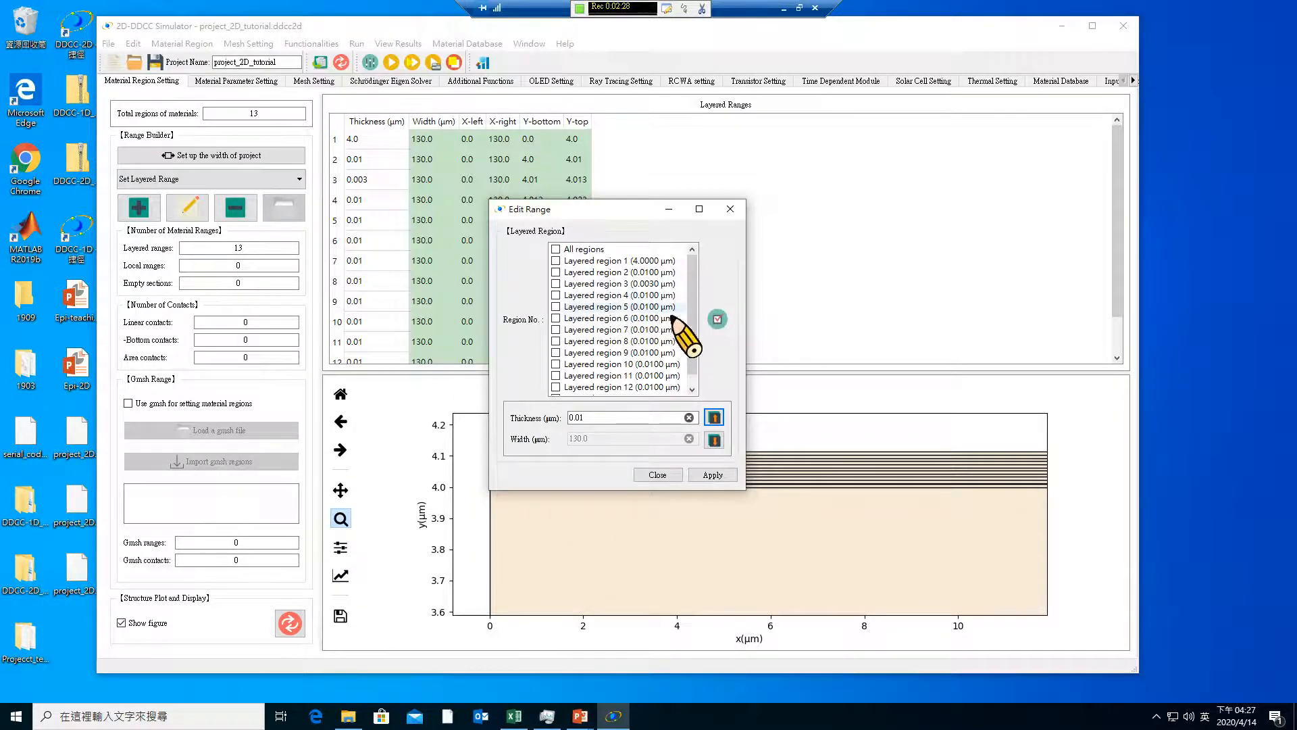
pyautogui.click(556, 330)
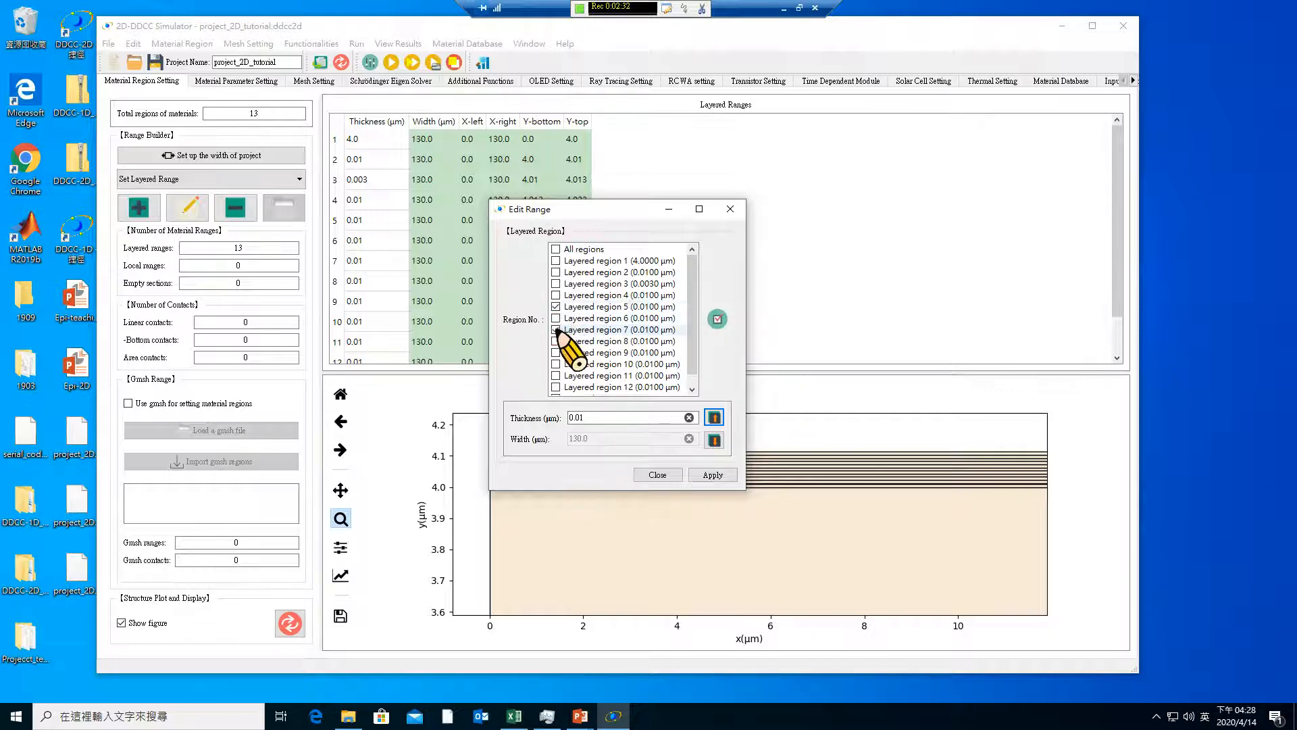
pyautogui.click(556, 352)
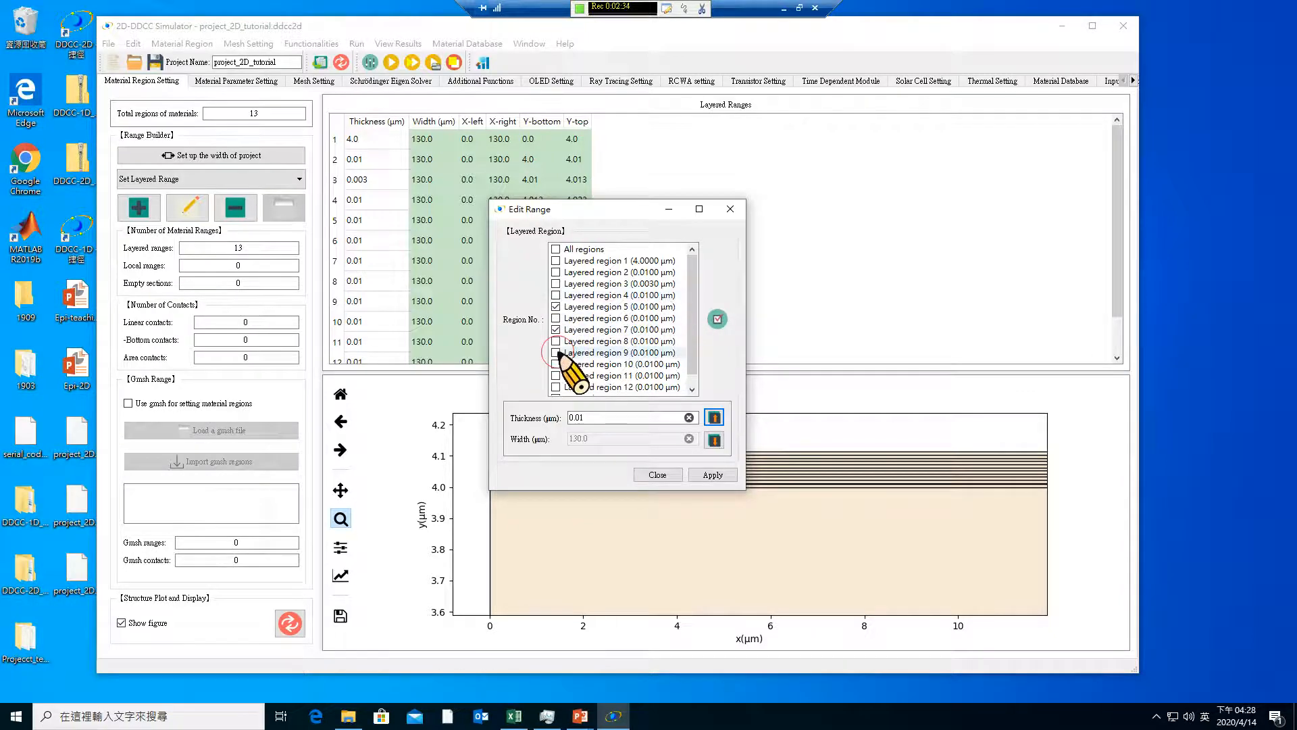
pyautogui.scroll(-1, 558, 354)
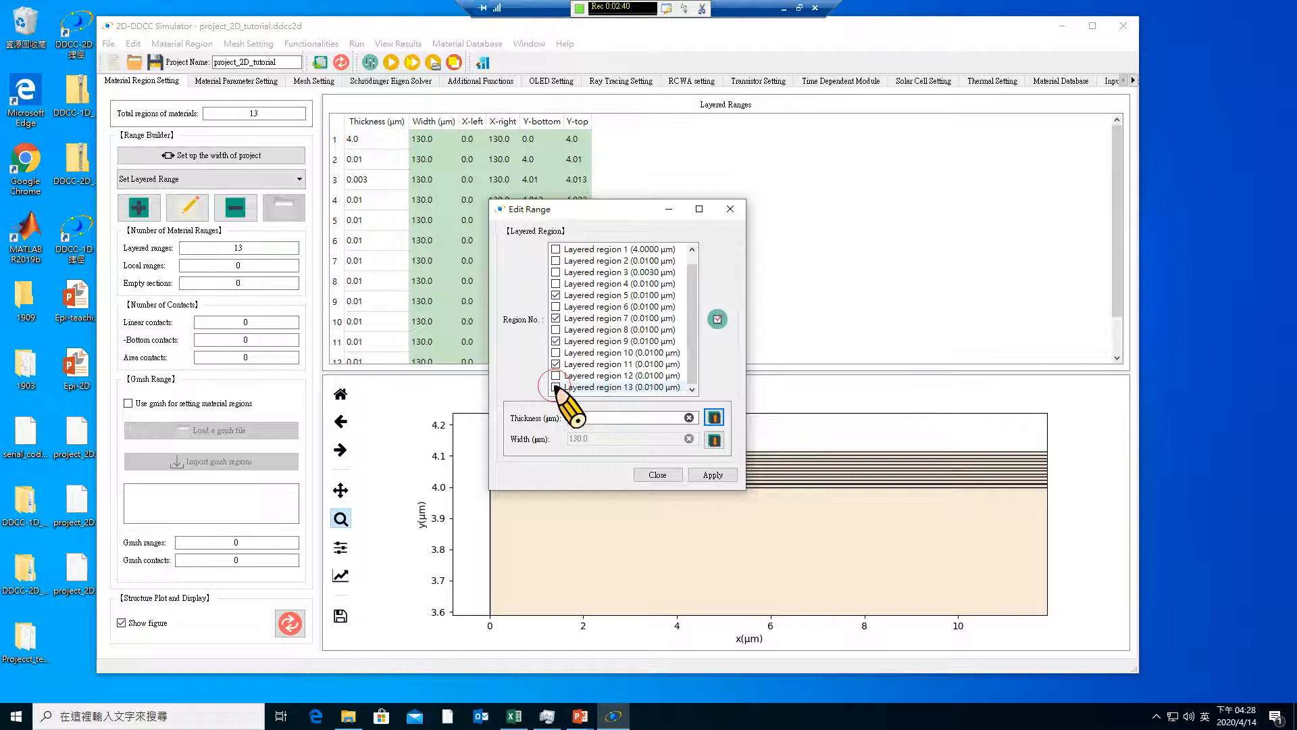
pyautogui.click(556, 386)
pyautogui.moveTo(581, 417); pyautogui.dragTo(548, 418)
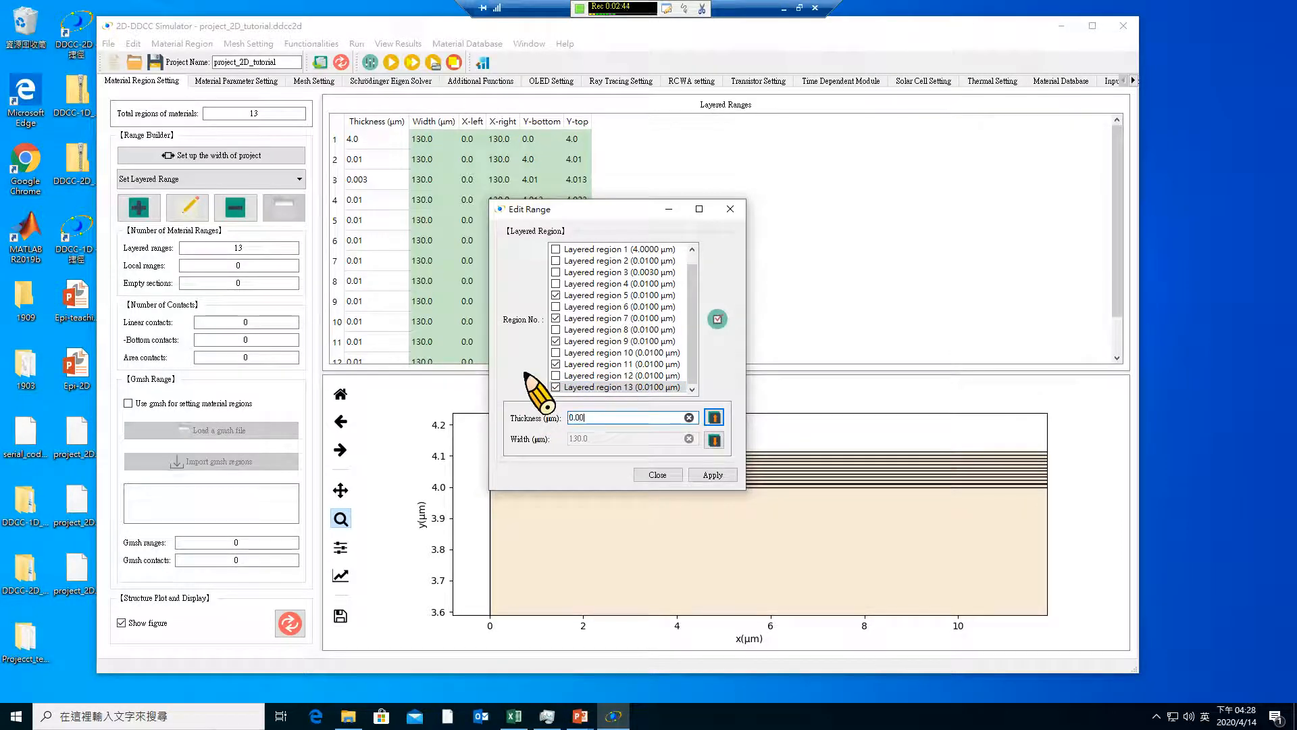
pyautogui.click(714, 475)
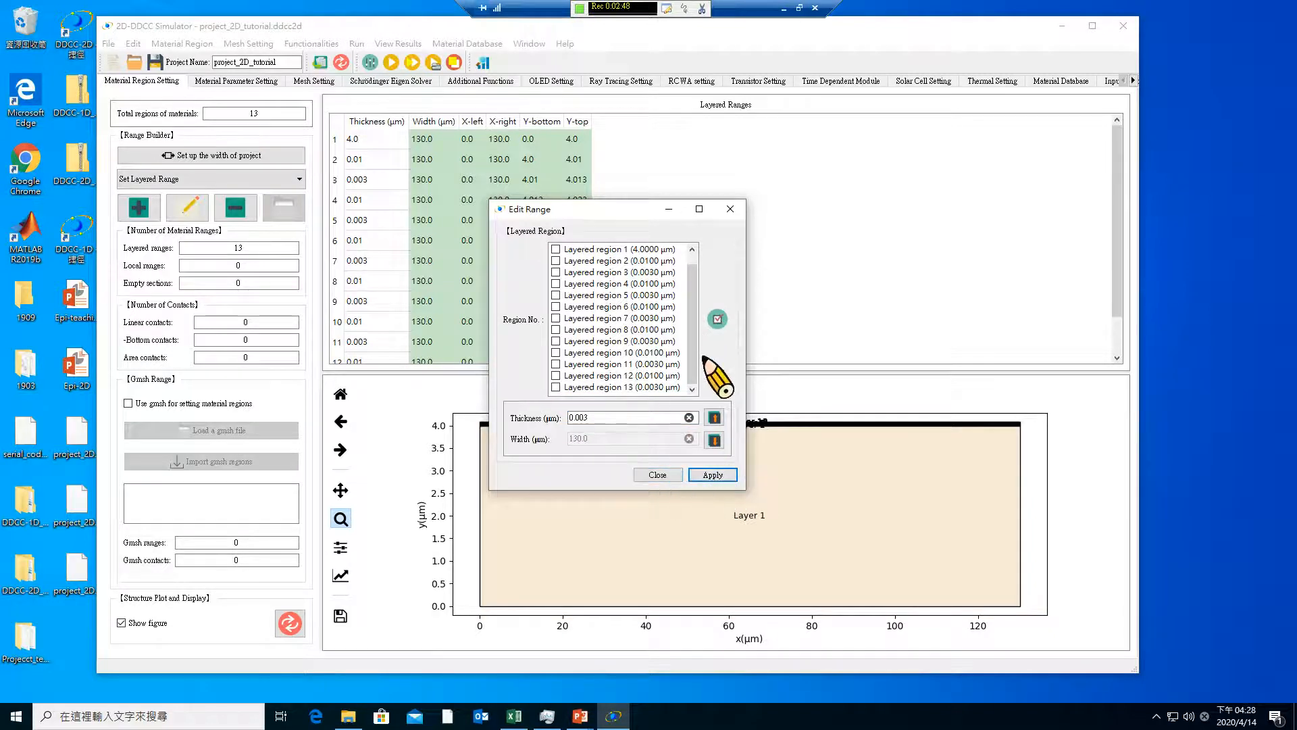
pyautogui.scroll(1, 696, 368)
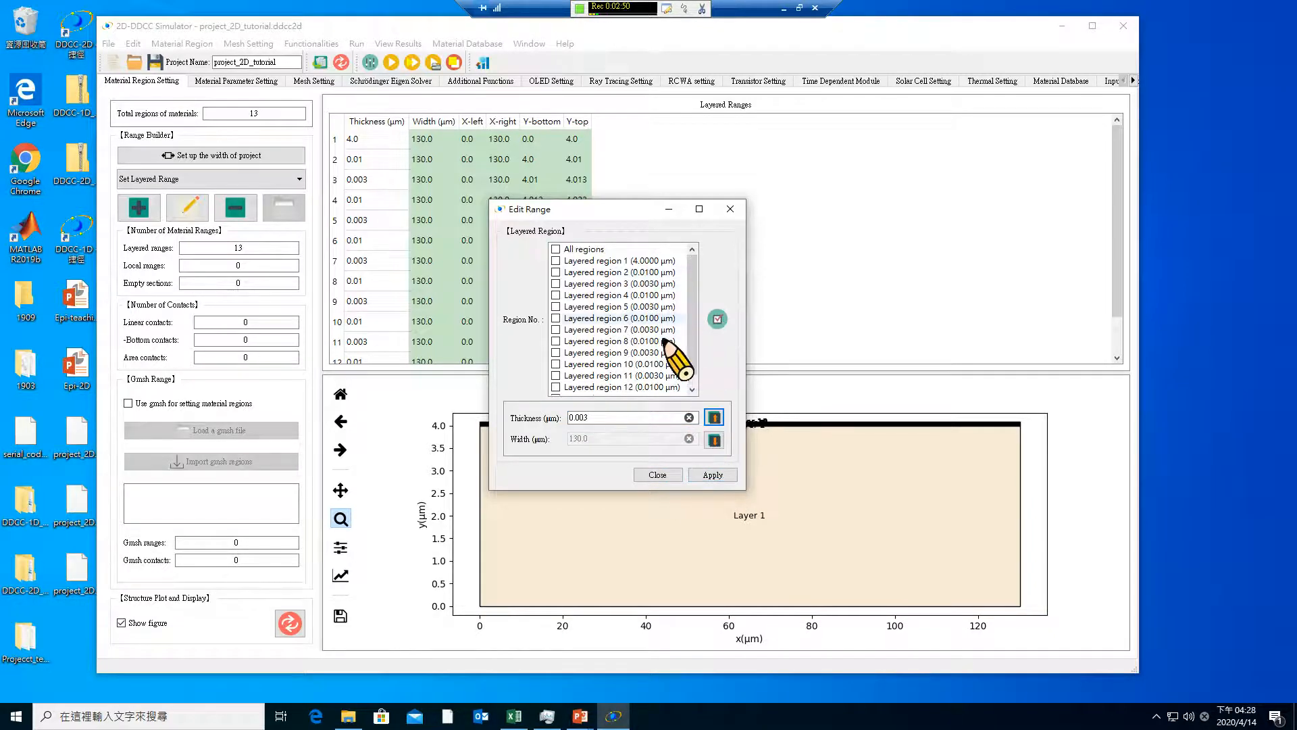
pyautogui.scroll(-1, 692, 369)
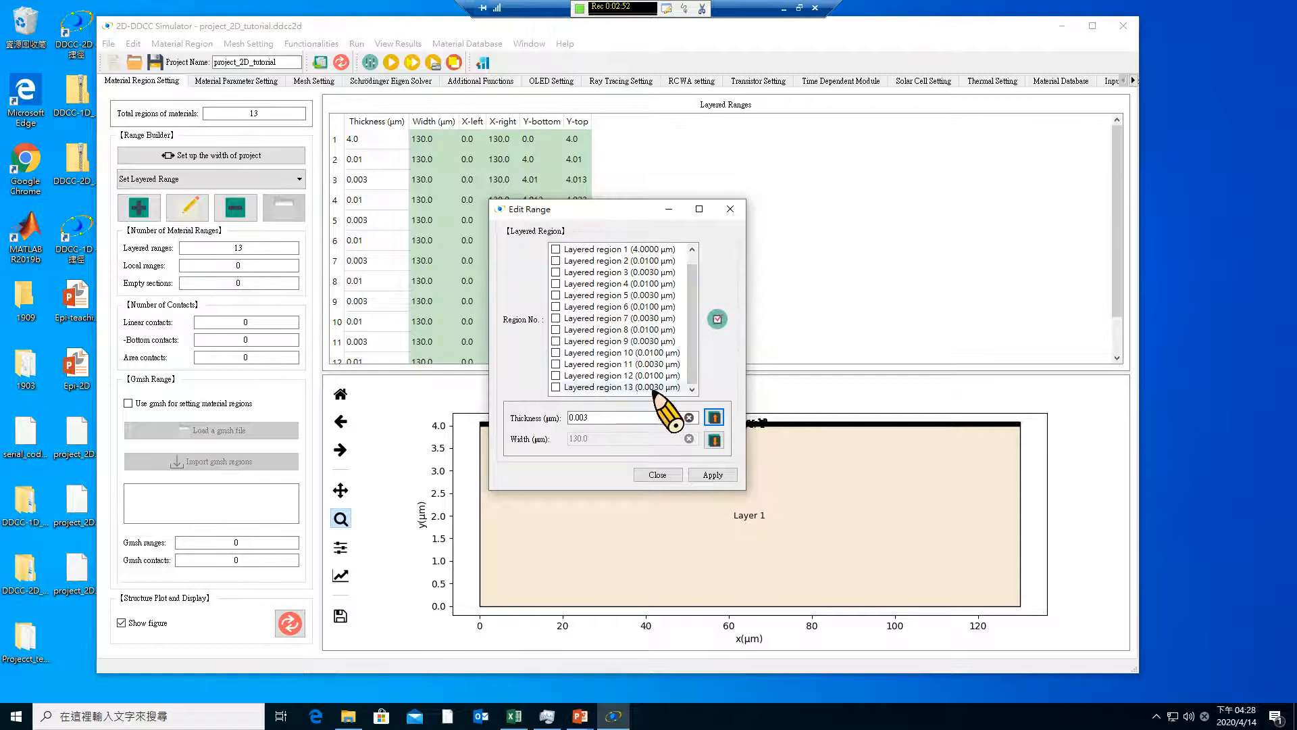
pyautogui.click(657, 475)
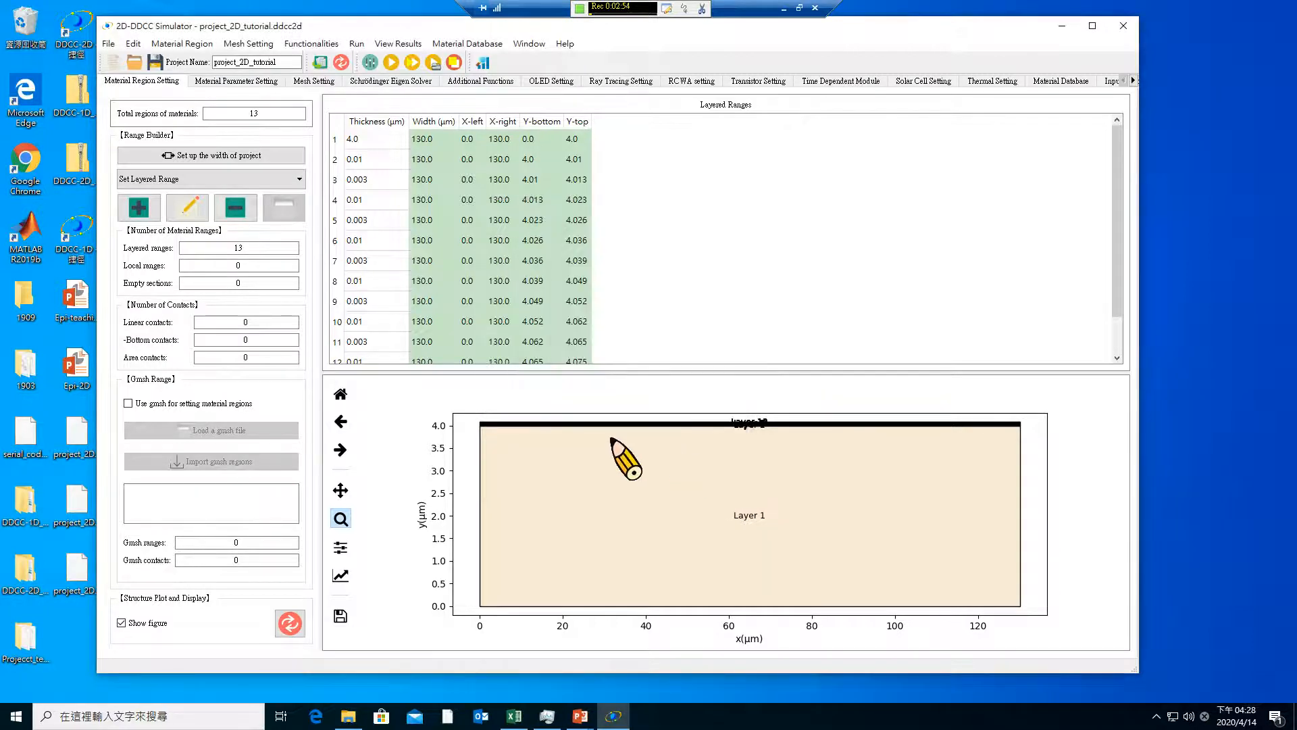
pyautogui.moveTo(564, 440); pyautogui.dragTo(632, 517)
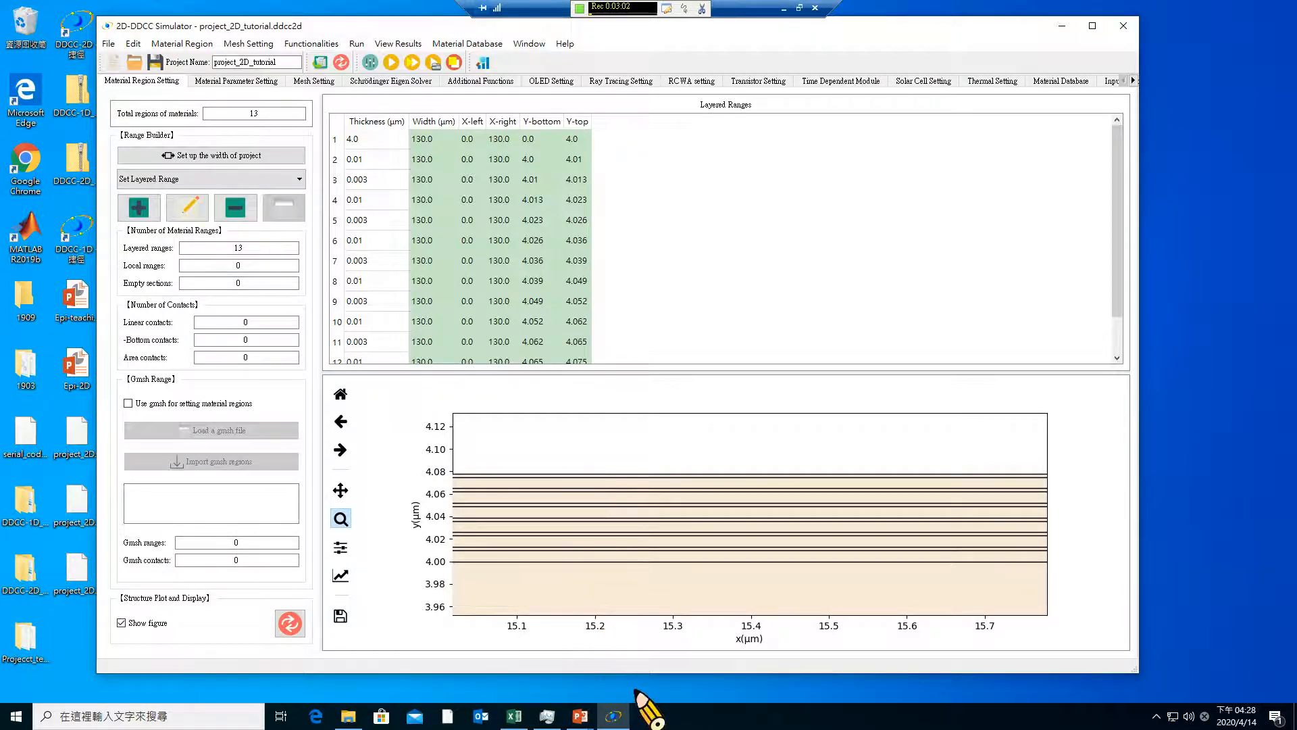
# Consult the Epi-2D slide in PowerPoint and add a 0.01 µm In(x)Ga(1-x)N layered range with composition x 0.000 and P-type doping of 2e19
pyautogui.click(615, 717)
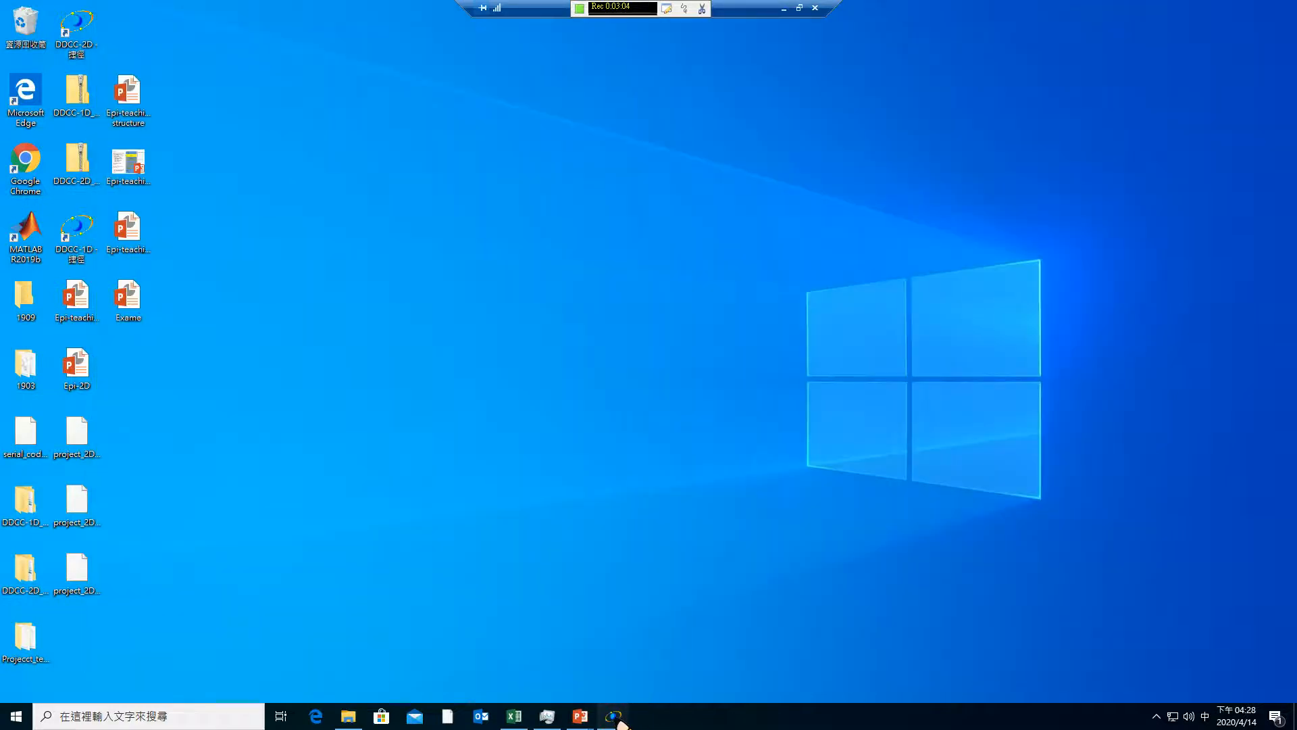
pyautogui.click(614, 718)
pyautogui.moveTo(583, 718)
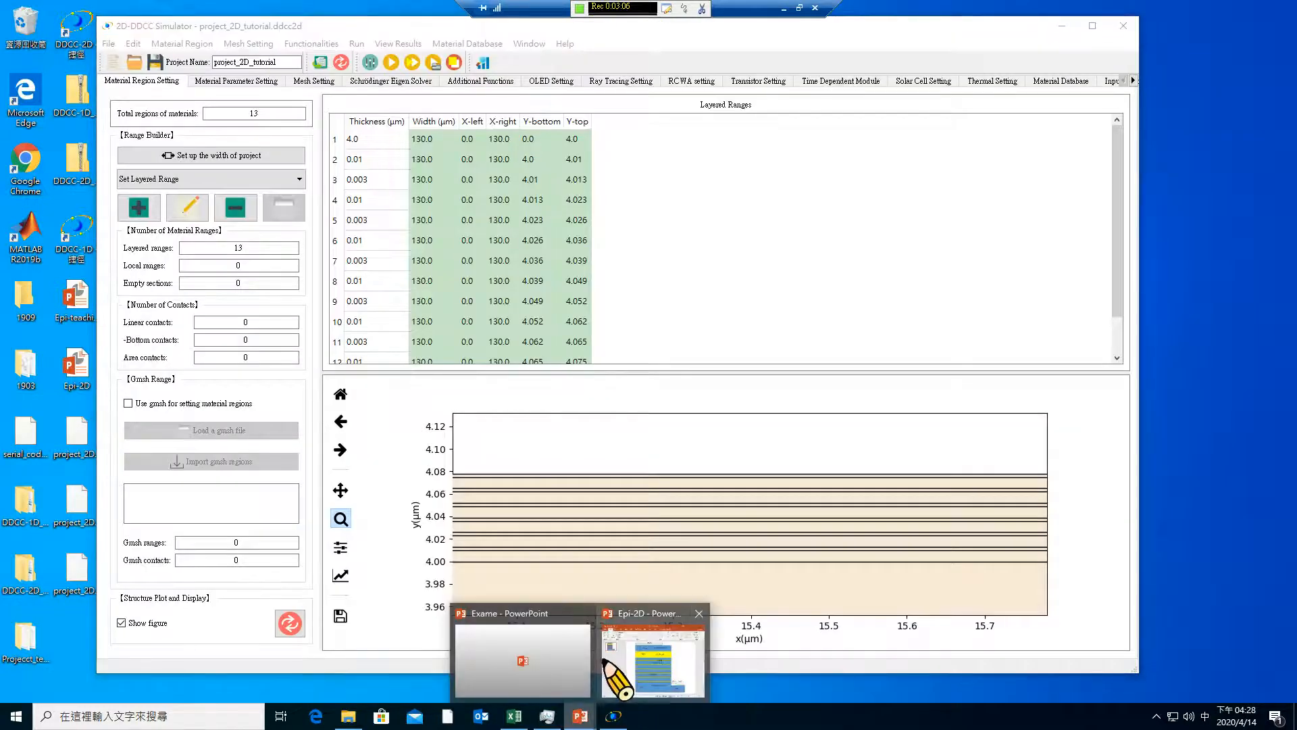
pyautogui.click(651, 672)
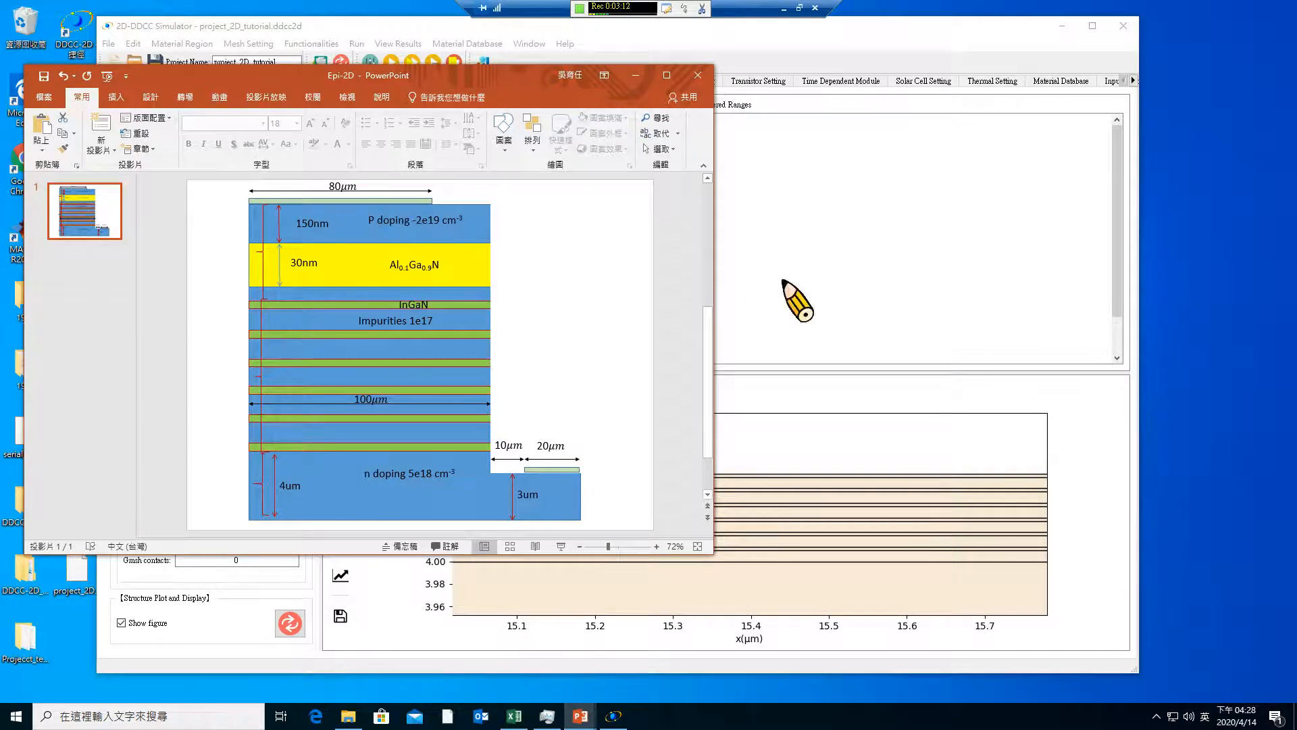
pyautogui.click(613, 717)
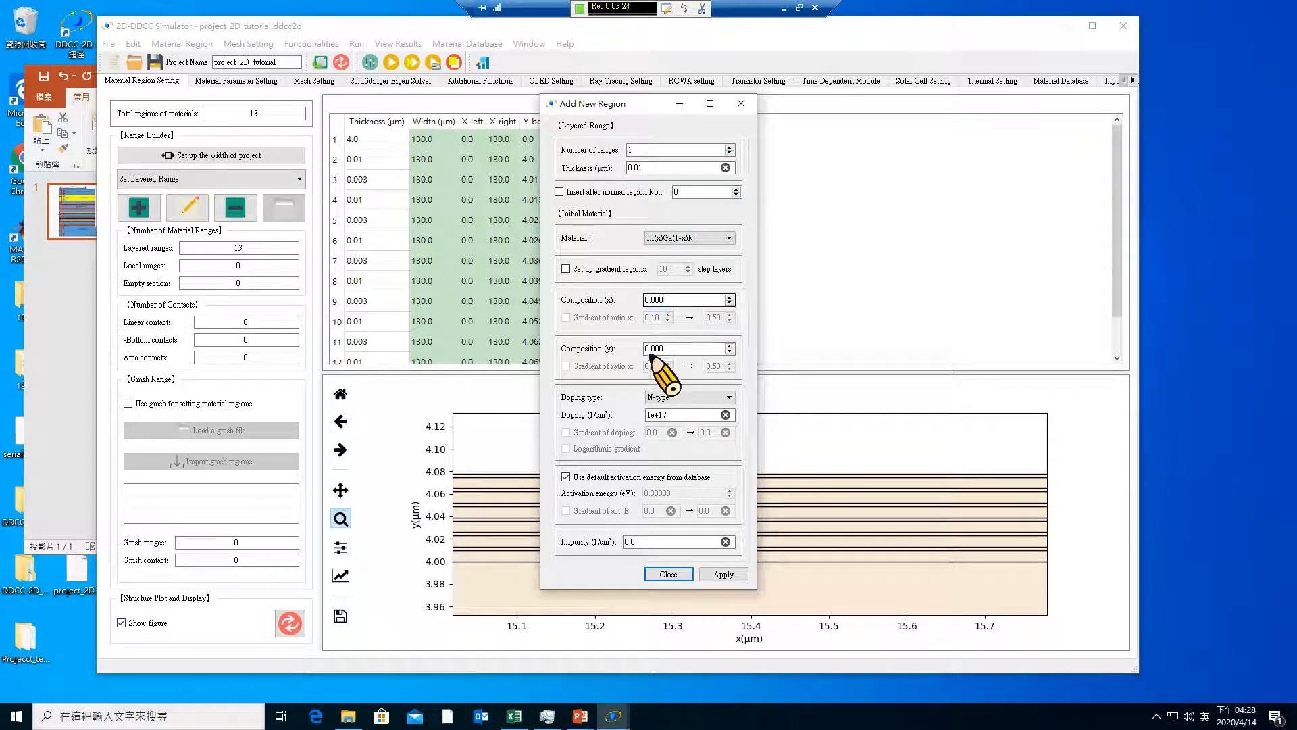
pyautogui.click(679, 397)
pyautogui.click(682, 412)
pyautogui.moveTo(680, 414); pyautogui.dragTo(606, 415)
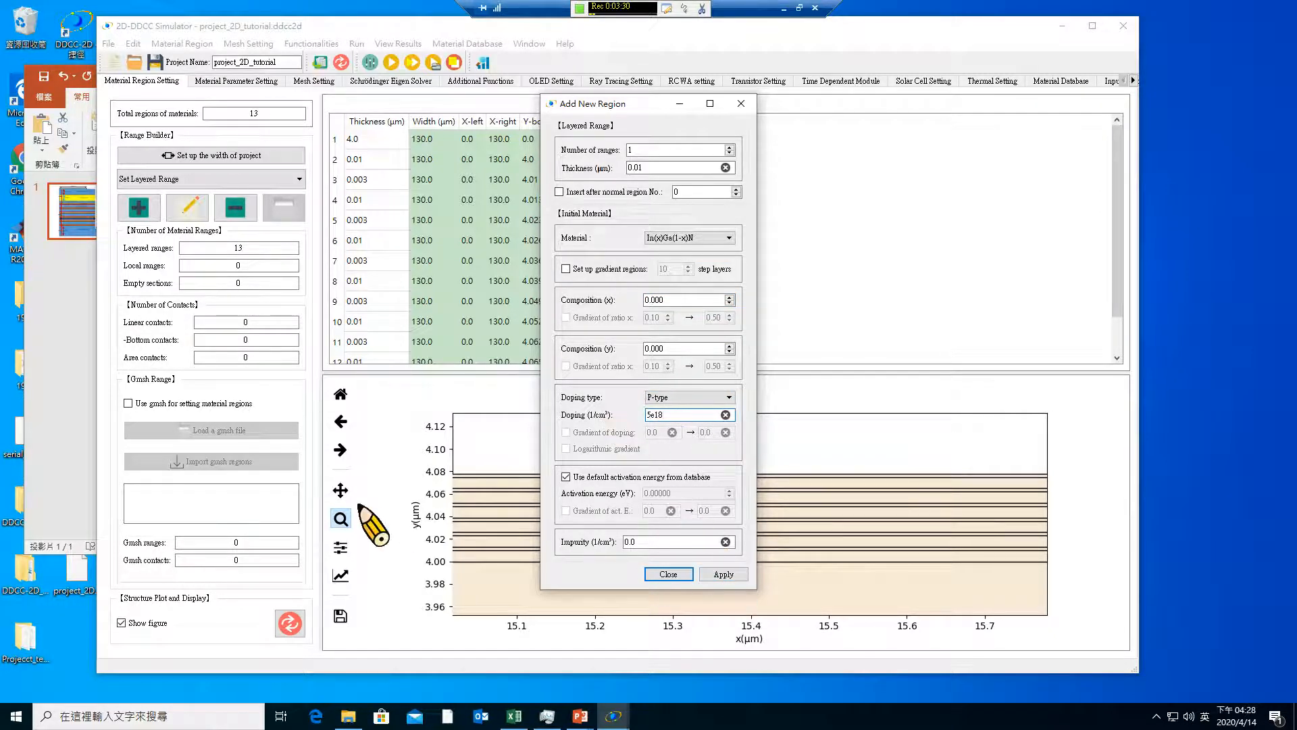
pyautogui.click(80, 427)
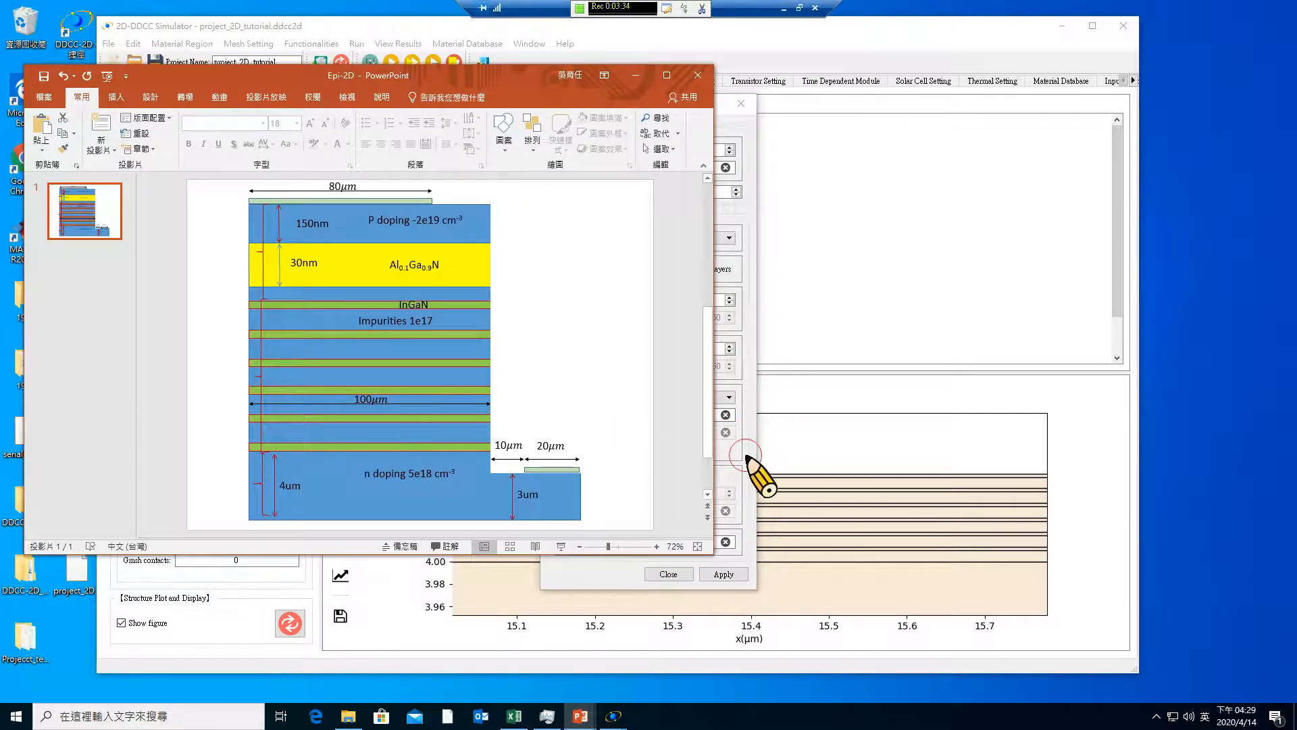
pyautogui.click(724, 440)
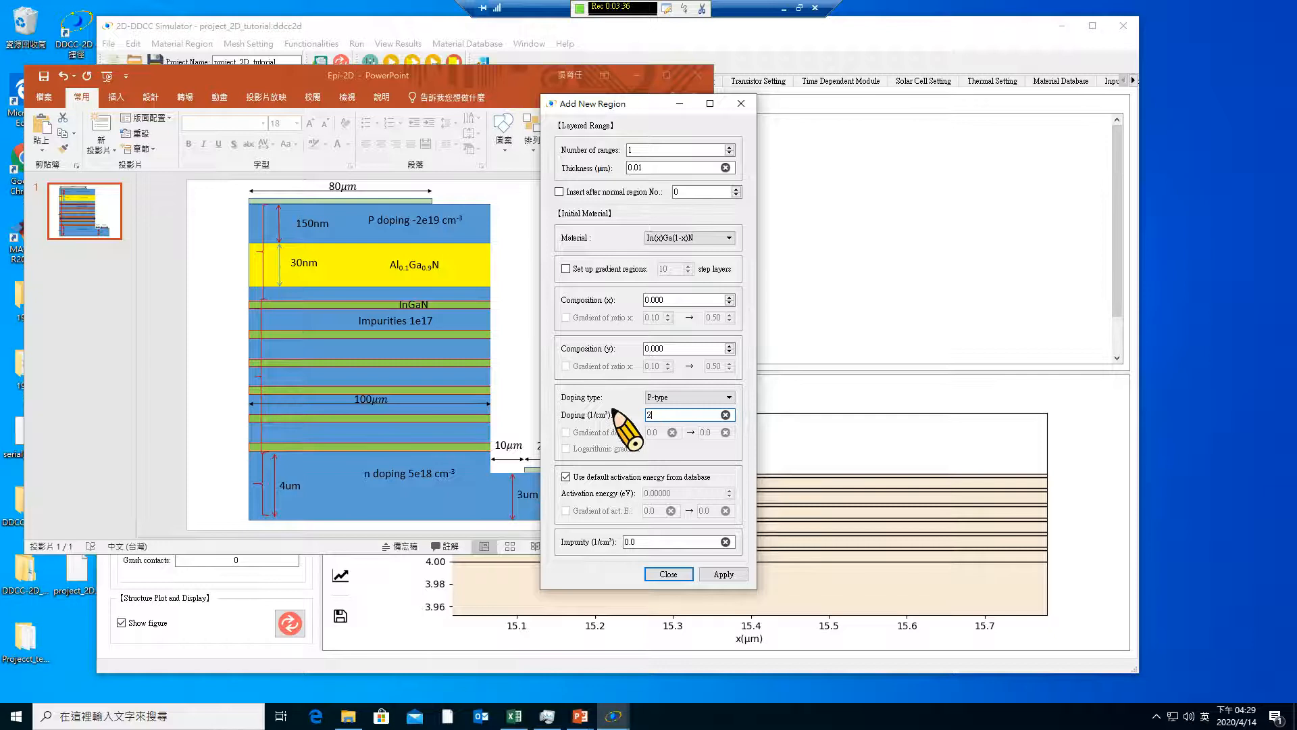
pyautogui.click(735, 576)
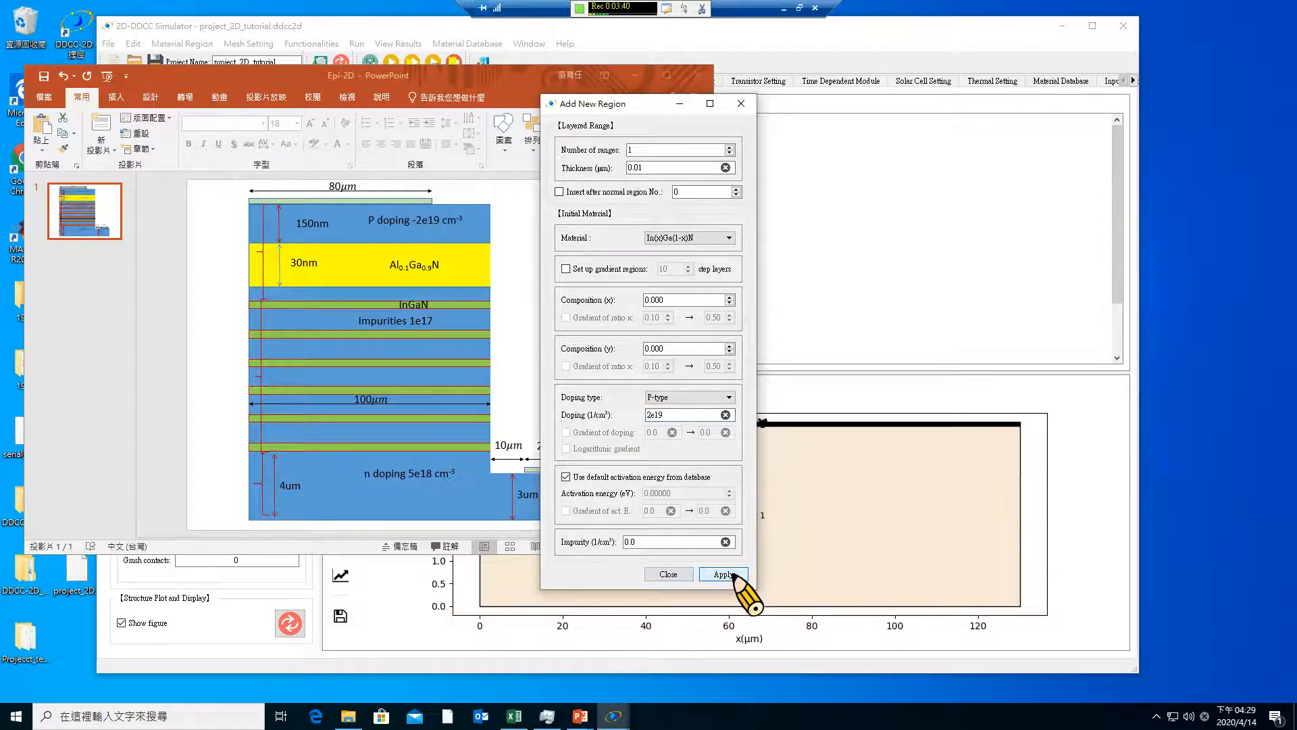
pyautogui.click(684, 238)
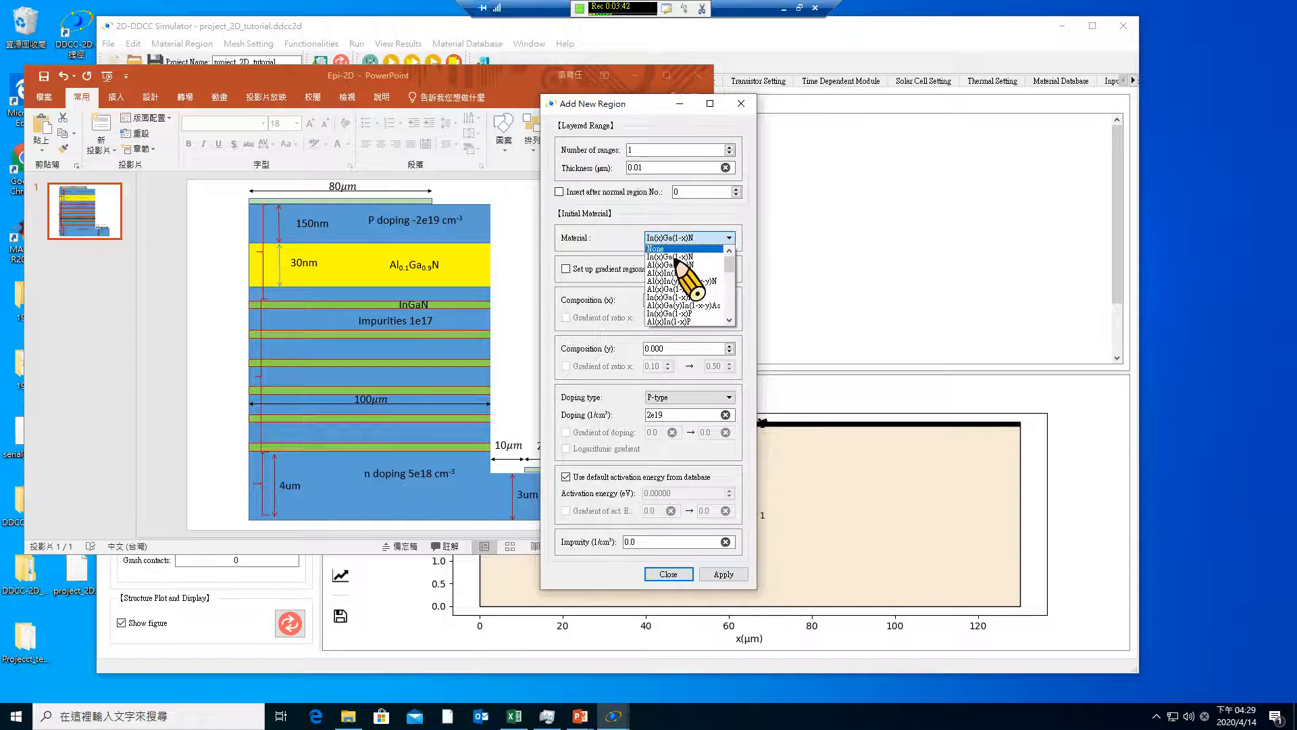
pyautogui.click(676, 264)
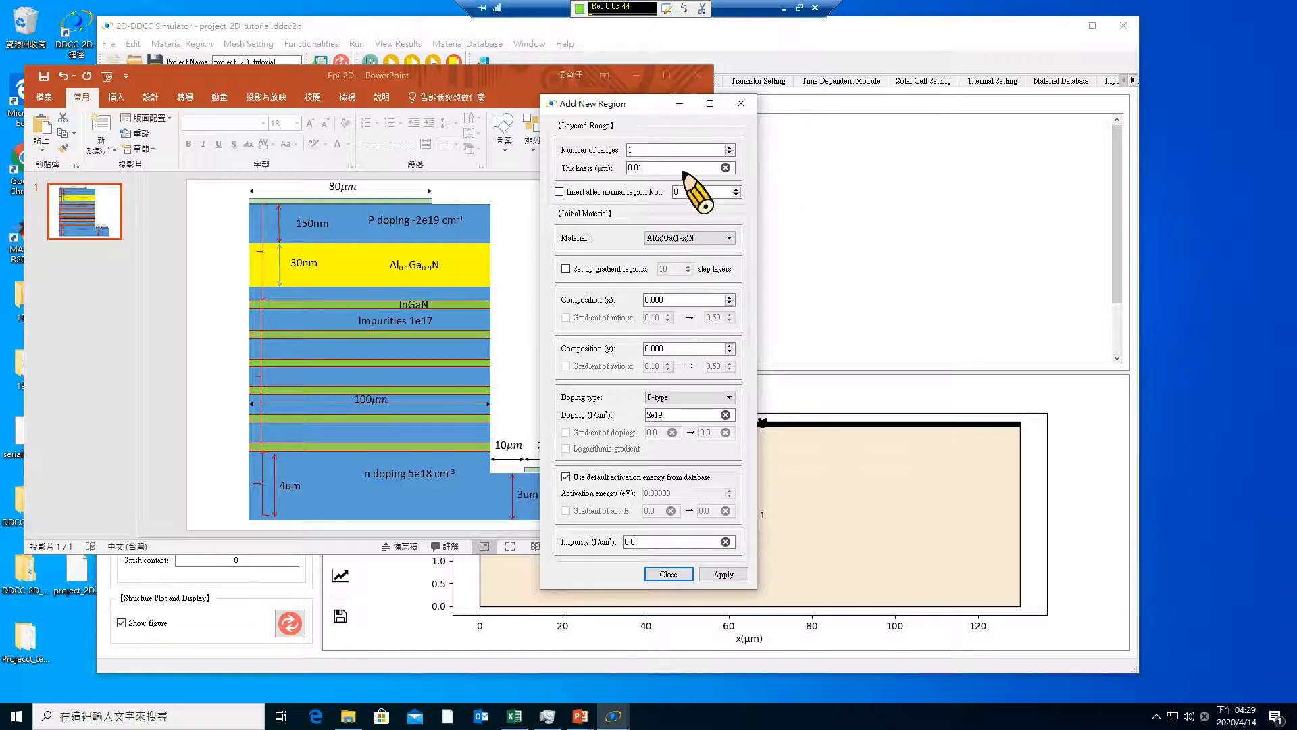
pyautogui.write('3')
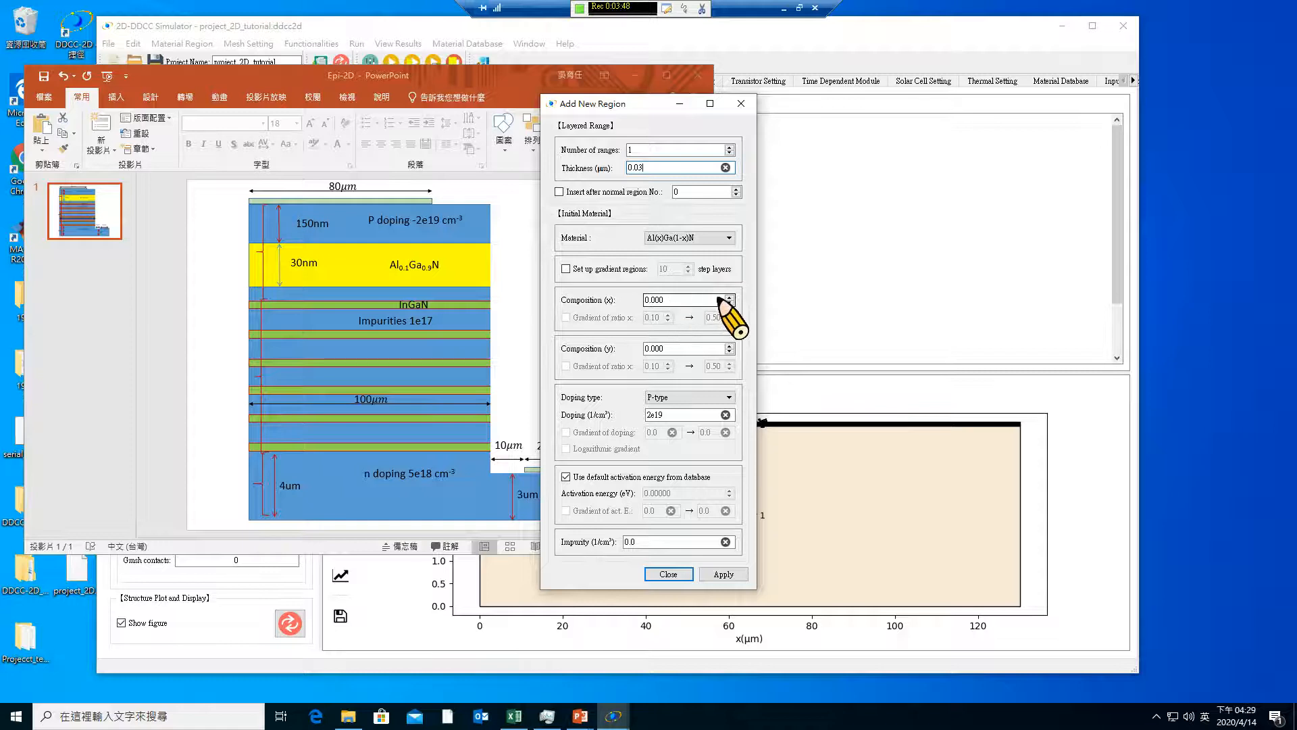
pyautogui.moveTo(724, 300); pyautogui.dragTo(617, 289)
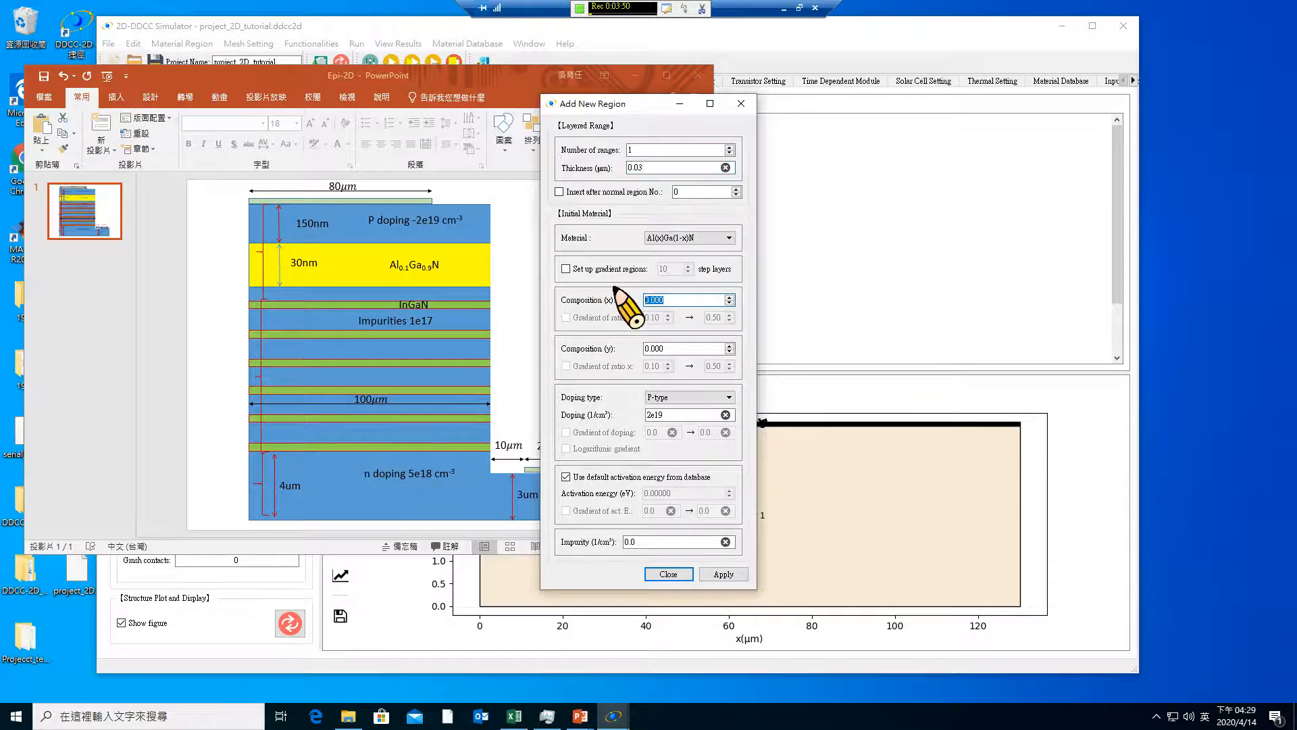
pyautogui.press('Return')
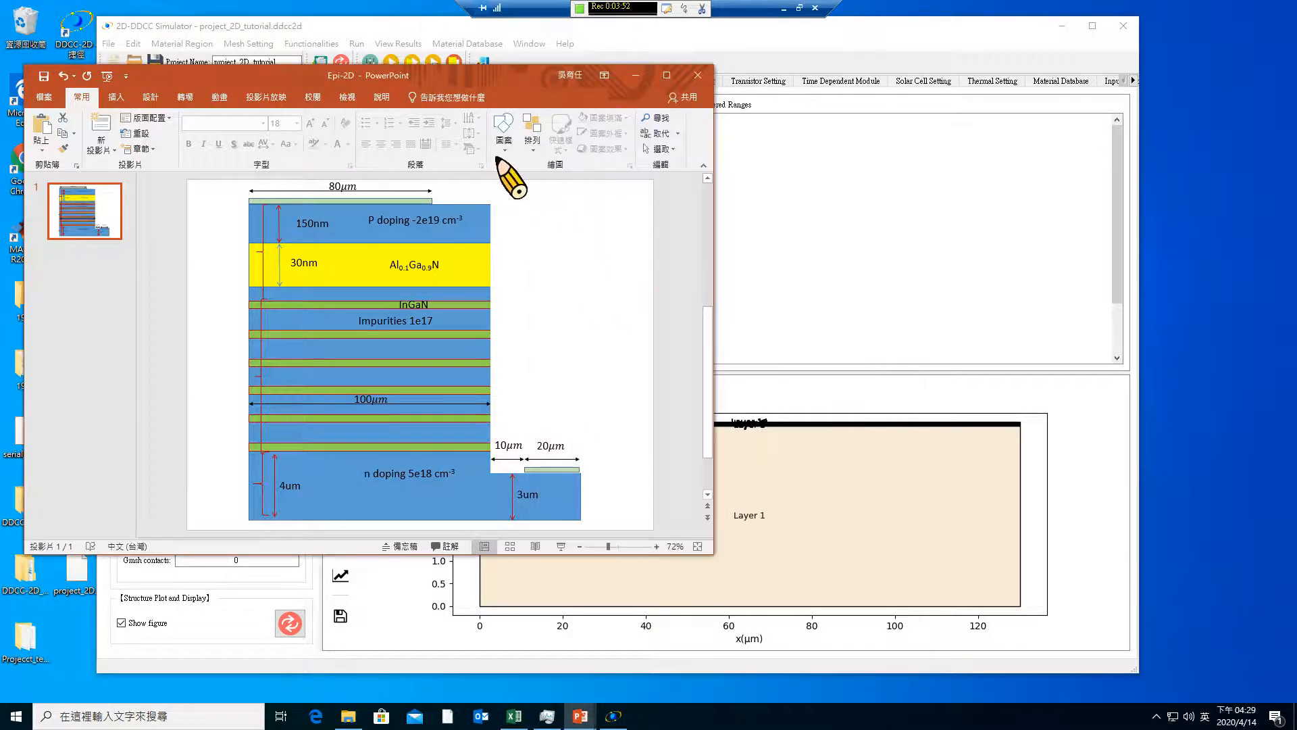
# Add a 0.03 µm Al(x)Ga(1-x)N layered range with composition x 0.1, keeping the P-type doping at -2e+19
pyautogui.click(813, 393)
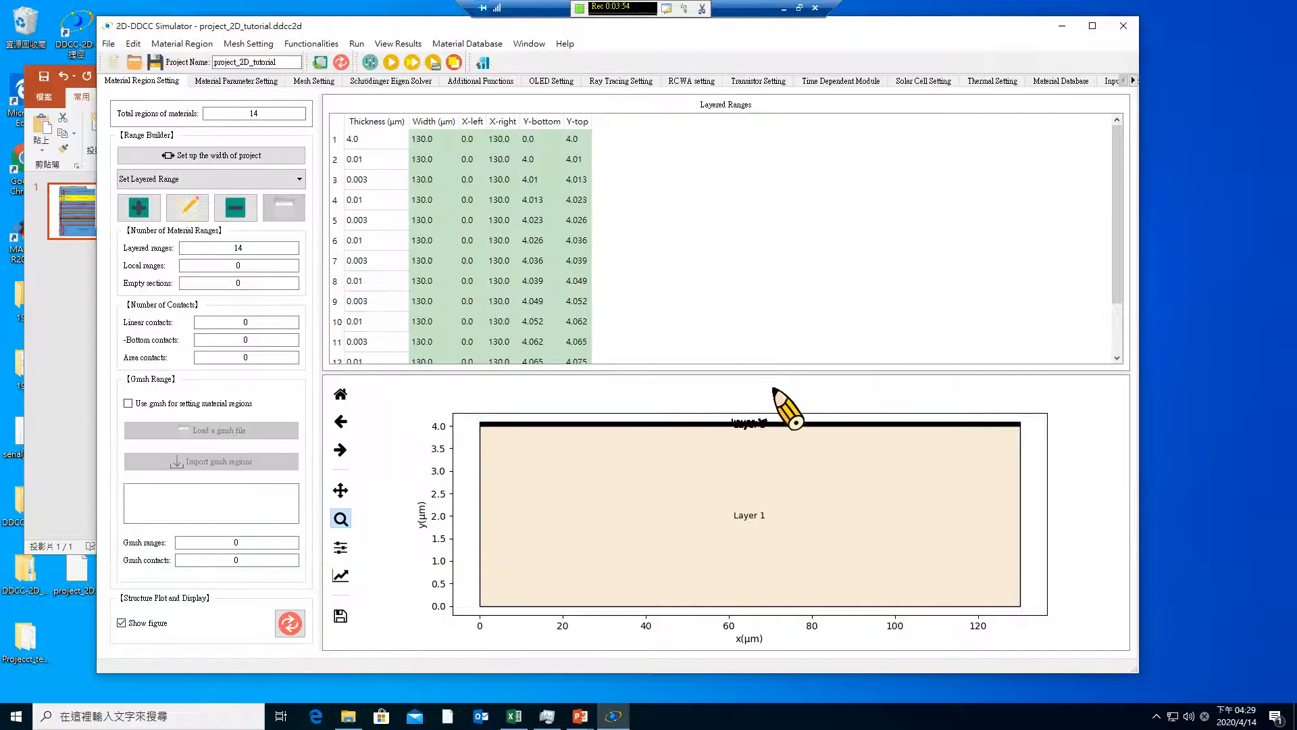
pyautogui.moveTo(609, 417); pyautogui.dragTo(650, 462)
pyautogui.moveTo(560, 431); pyautogui.dragTo(611, 544)
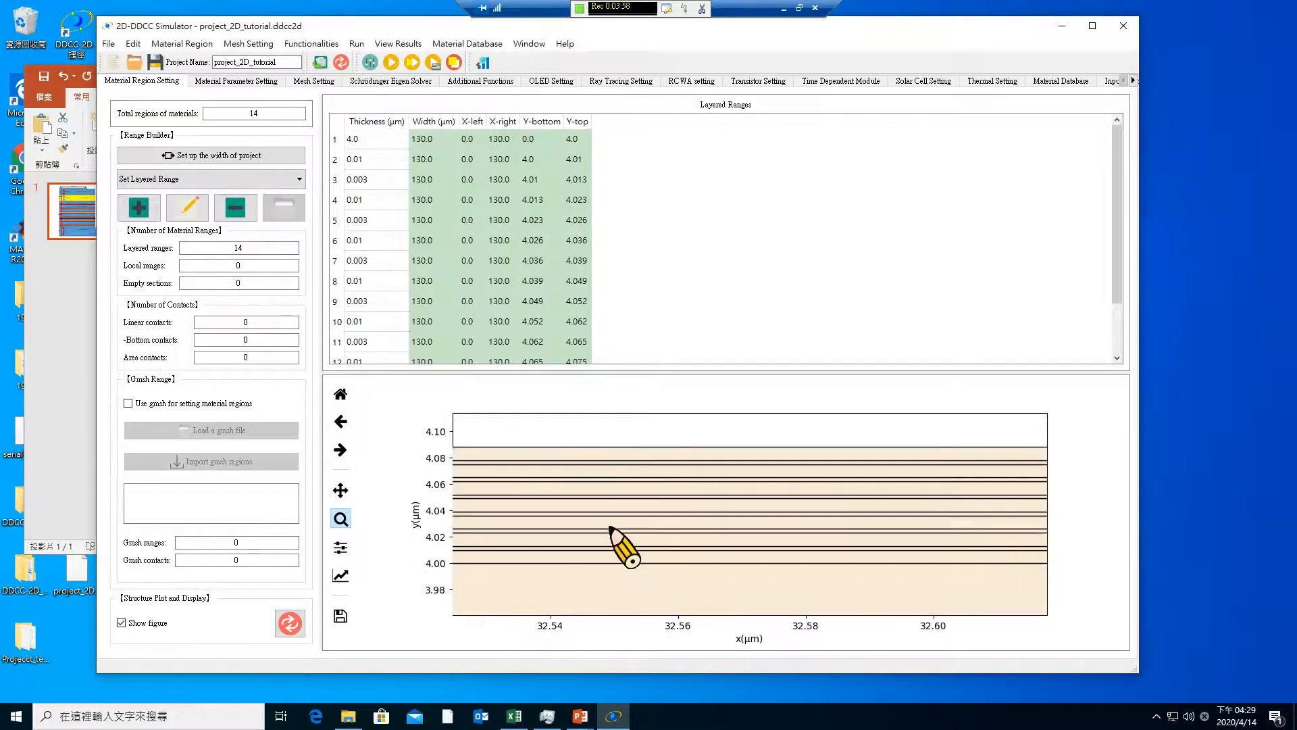
pyautogui.click(134, 209)
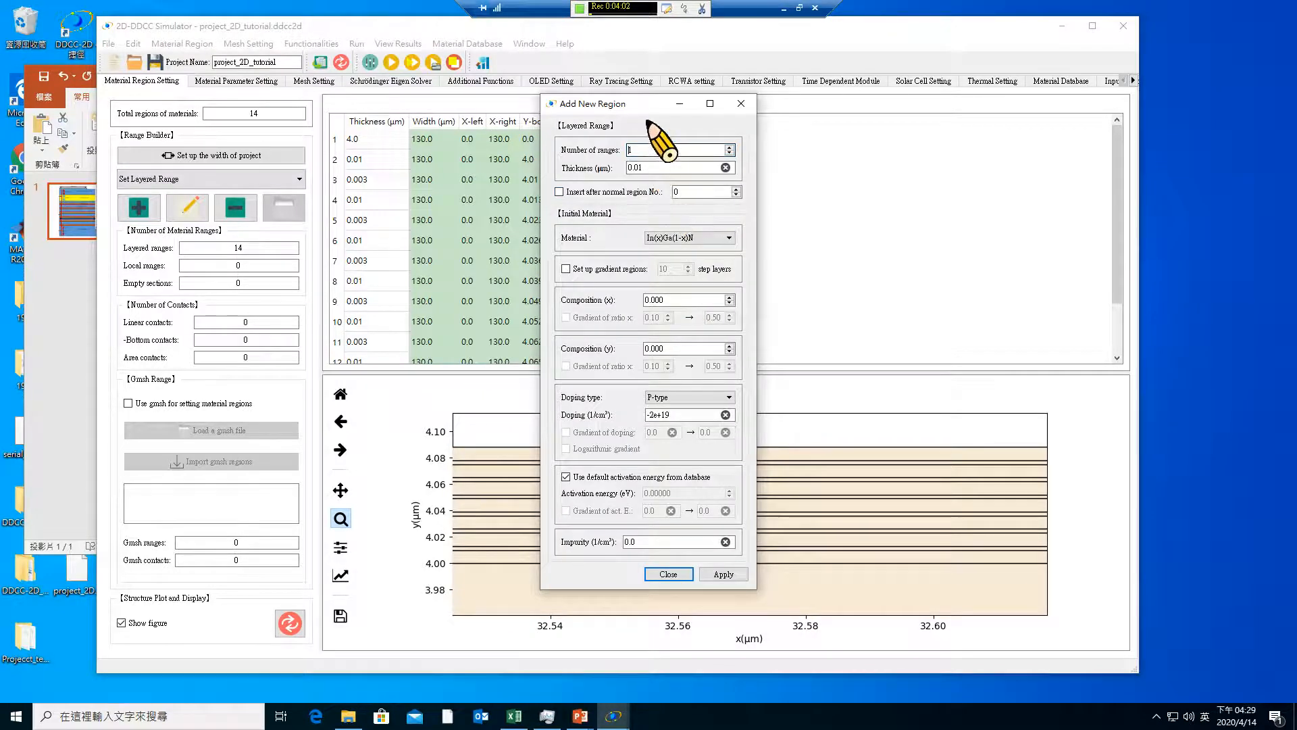
pyautogui.click(685, 239)
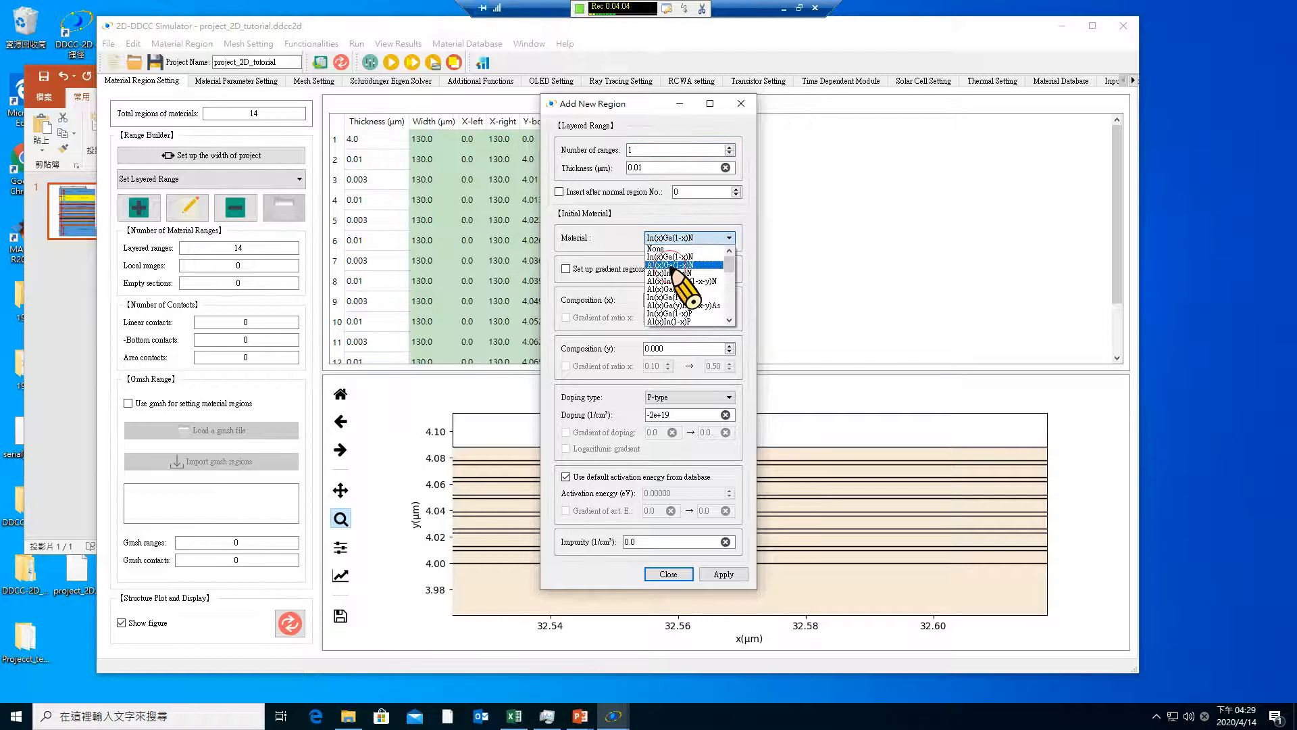
pyautogui.click(679, 265)
pyautogui.moveTo(651, 169); pyautogui.dragTo(623, 156)
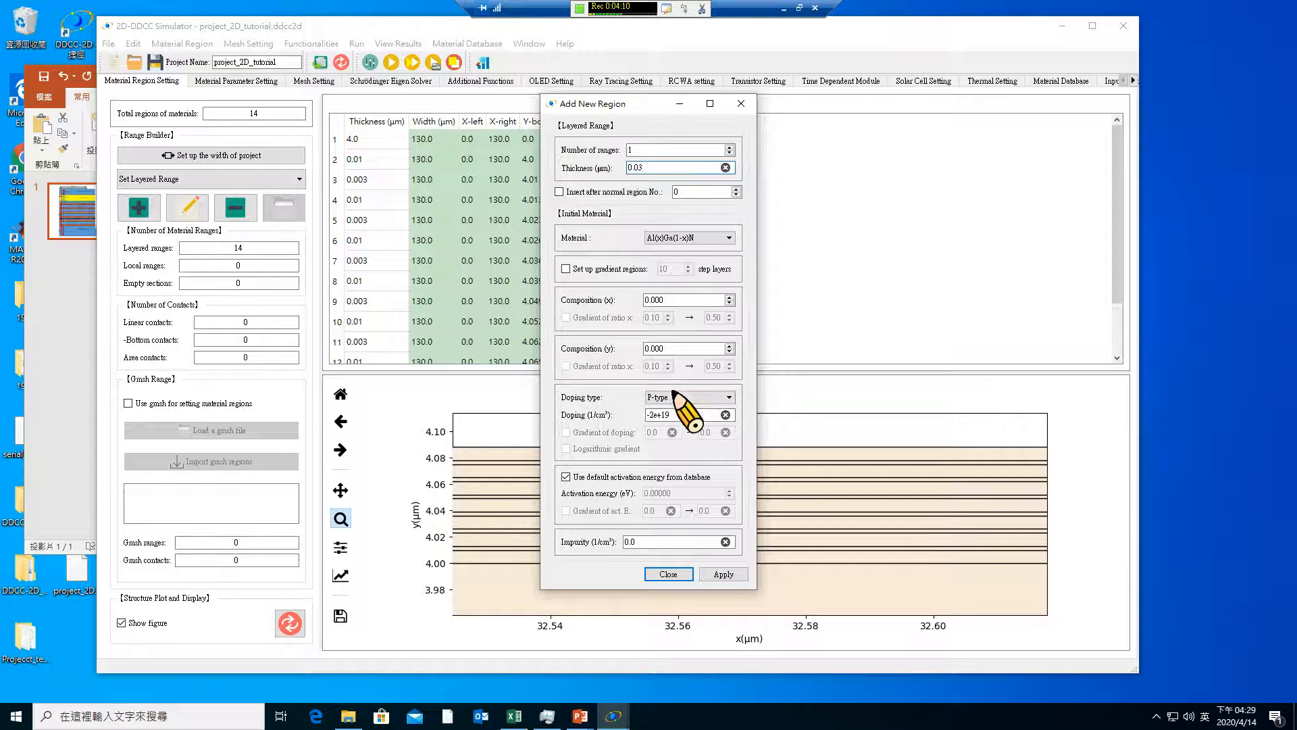
pyautogui.moveTo(684, 301); pyautogui.dragTo(608, 305)
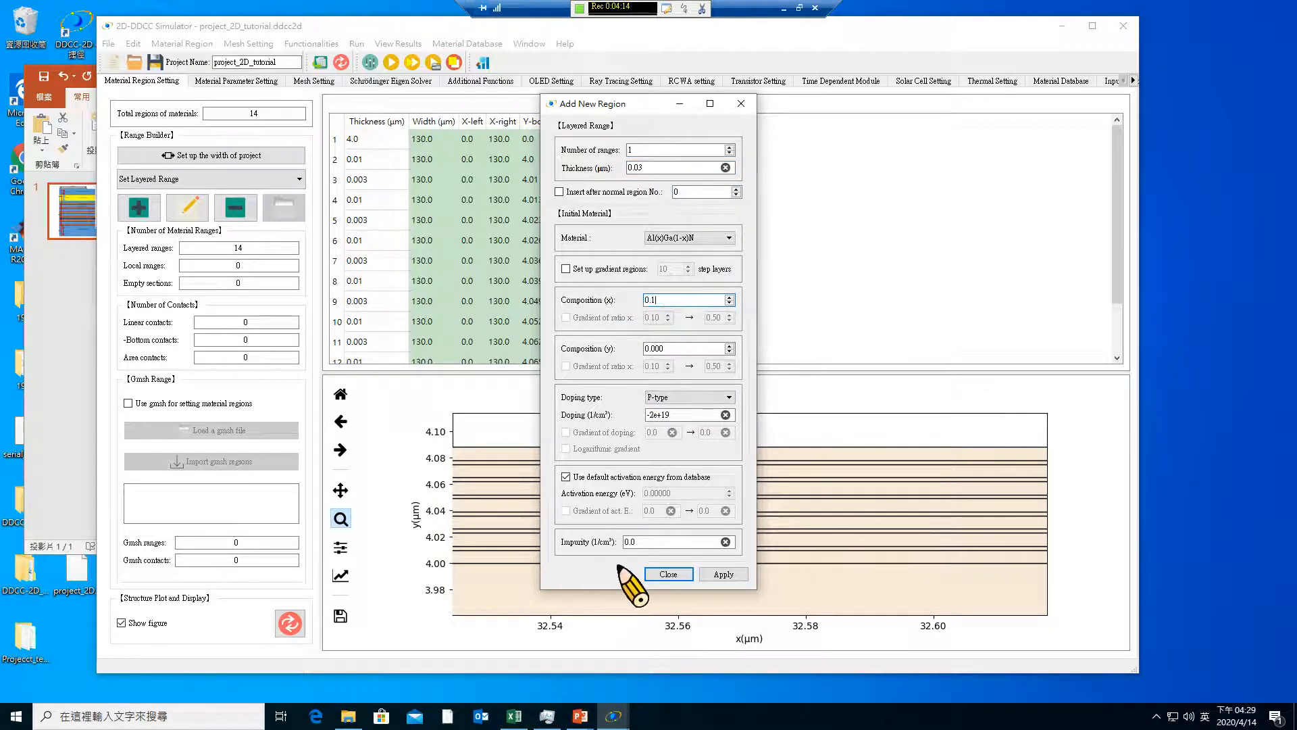
pyautogui.click(722, 574)
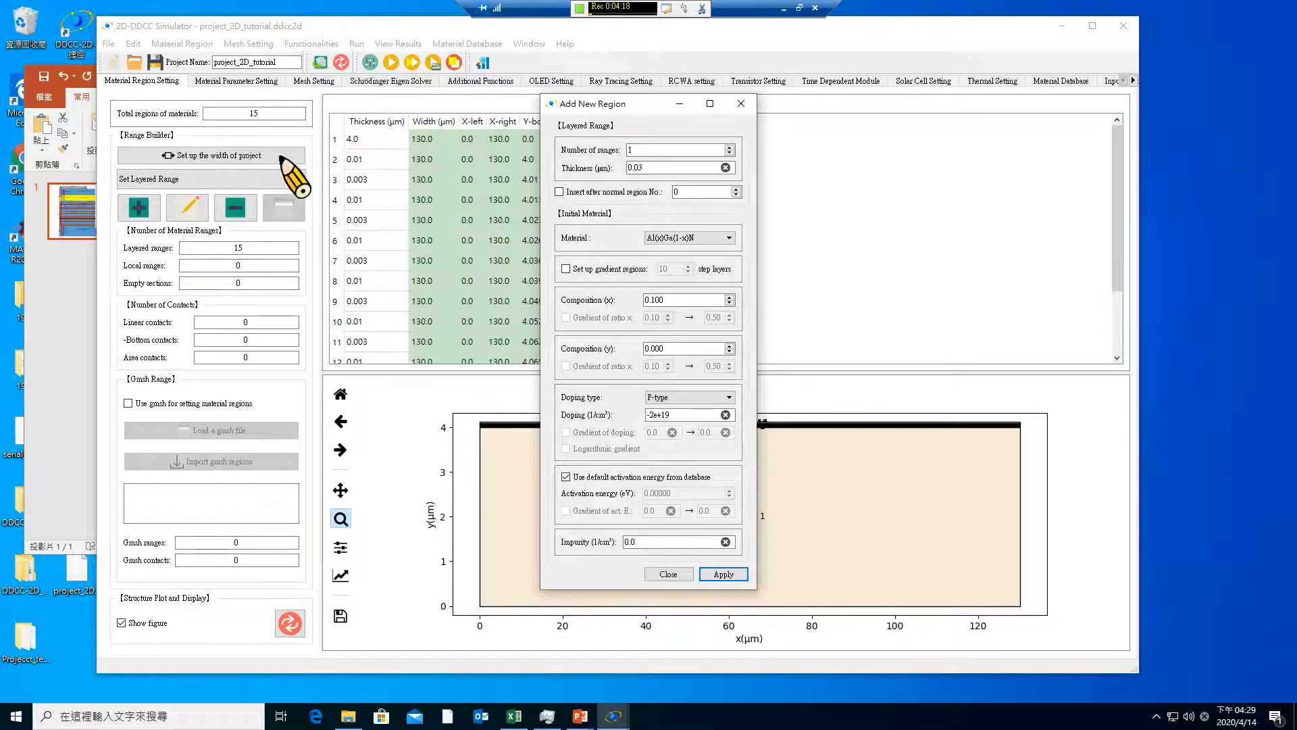
# Add a 0.15 µm In(x)Ga(1-x)N layered range with composition x 0, keeping the P-type doping at -2e+19
pyautogui.doubleClick(638, 167)
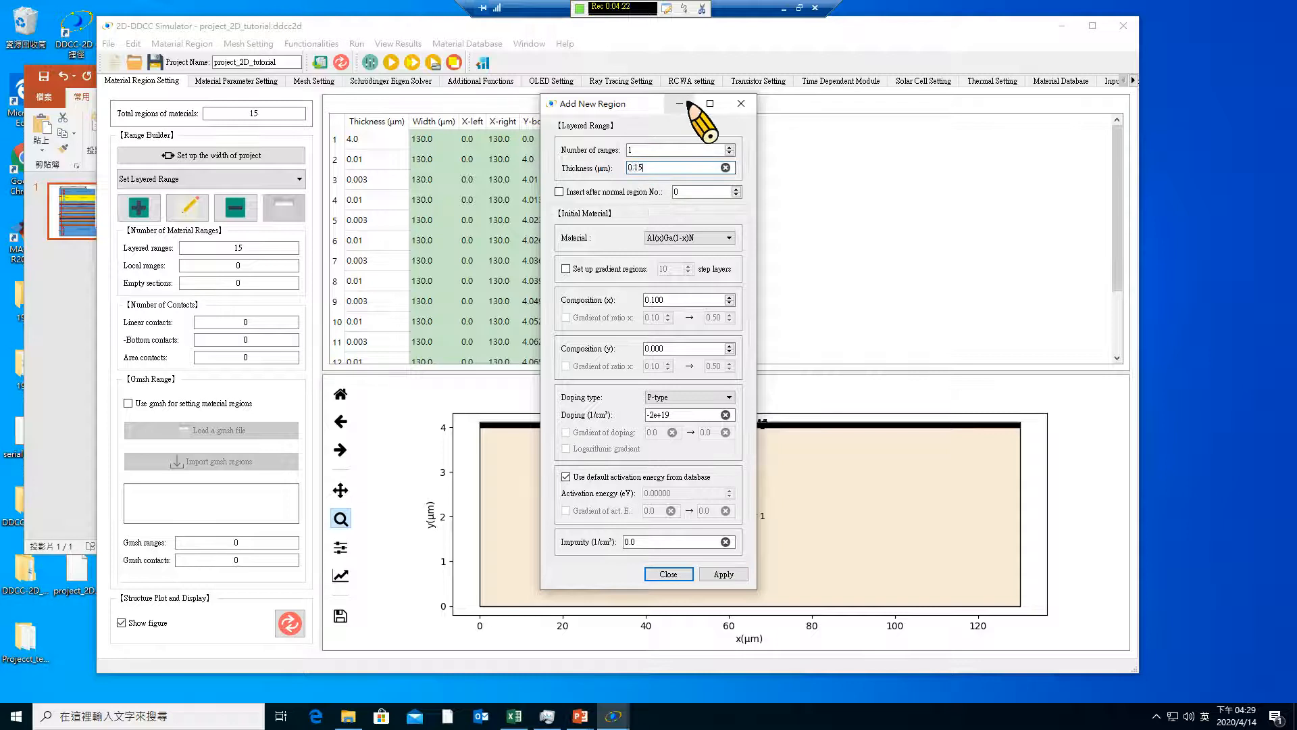
pyautogui.write('15')
pyautogui.click(679, 238)
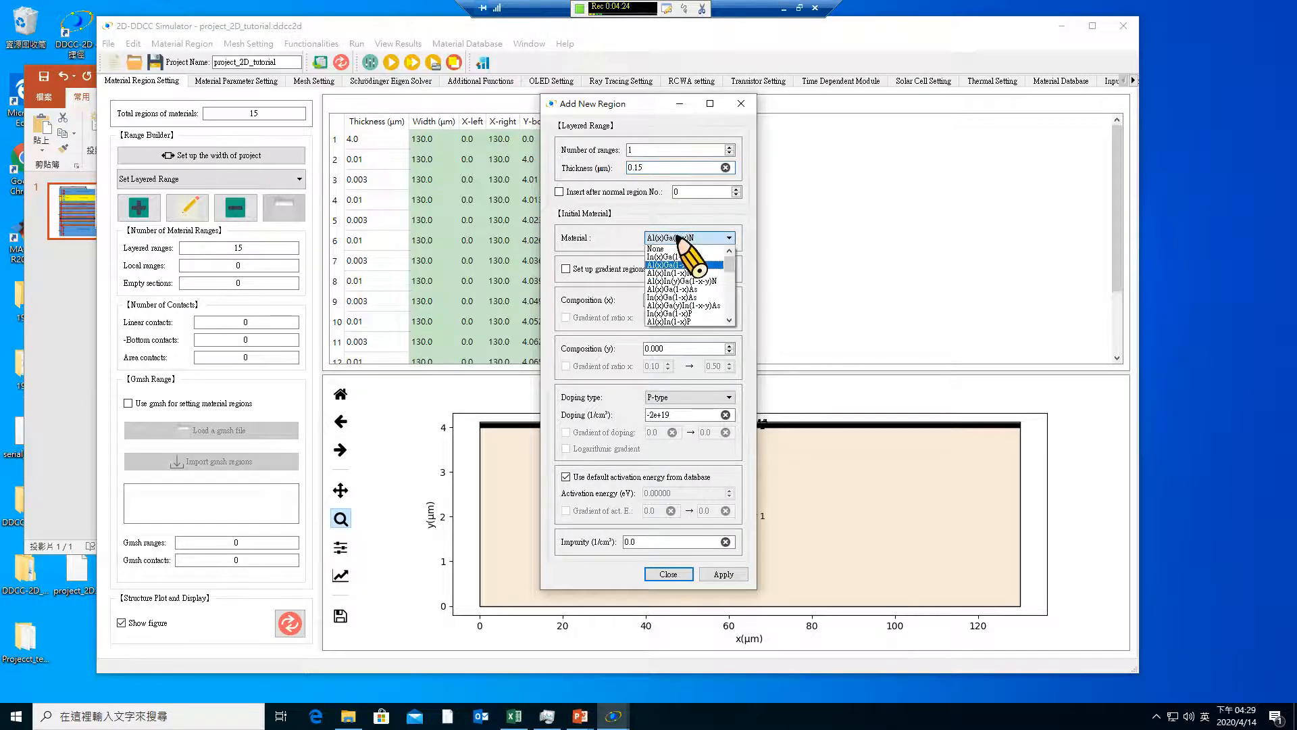
pyautogui.click(675, 258)
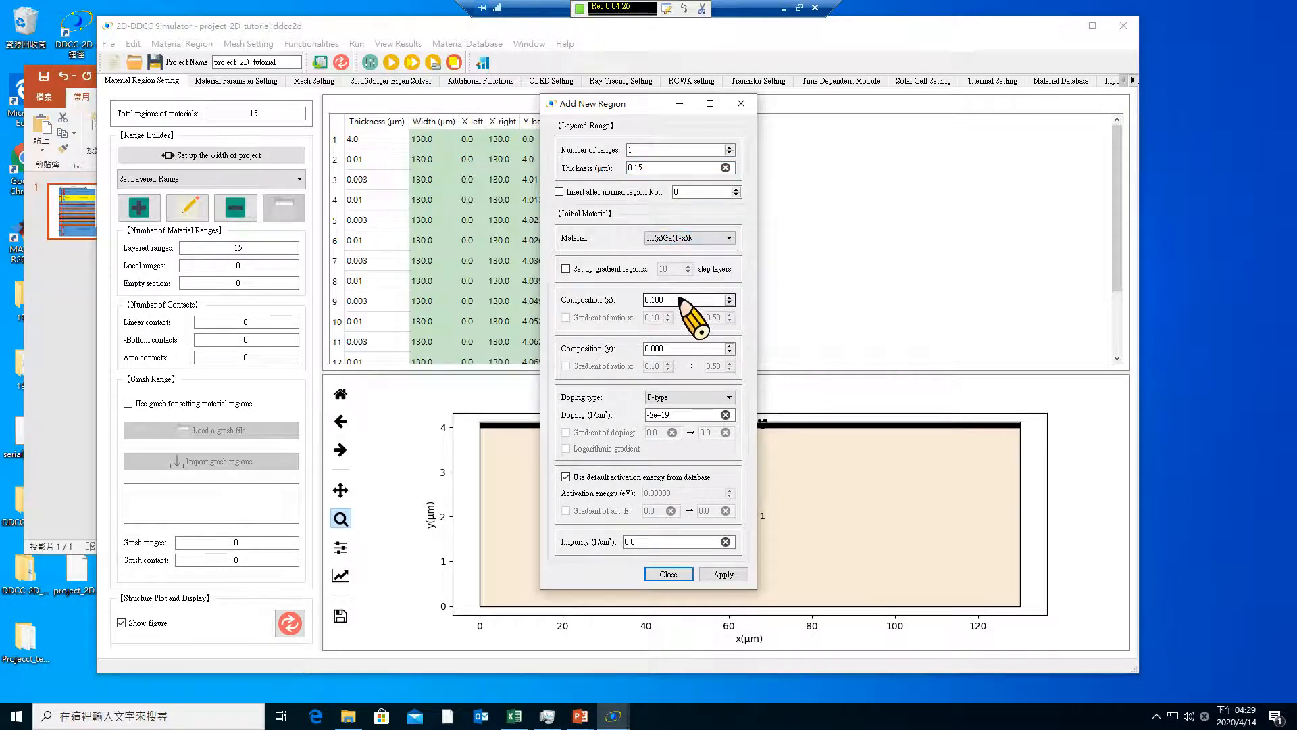
pyautogui.moveTo(679, 298); pyautogui.dragTo(594, 292)
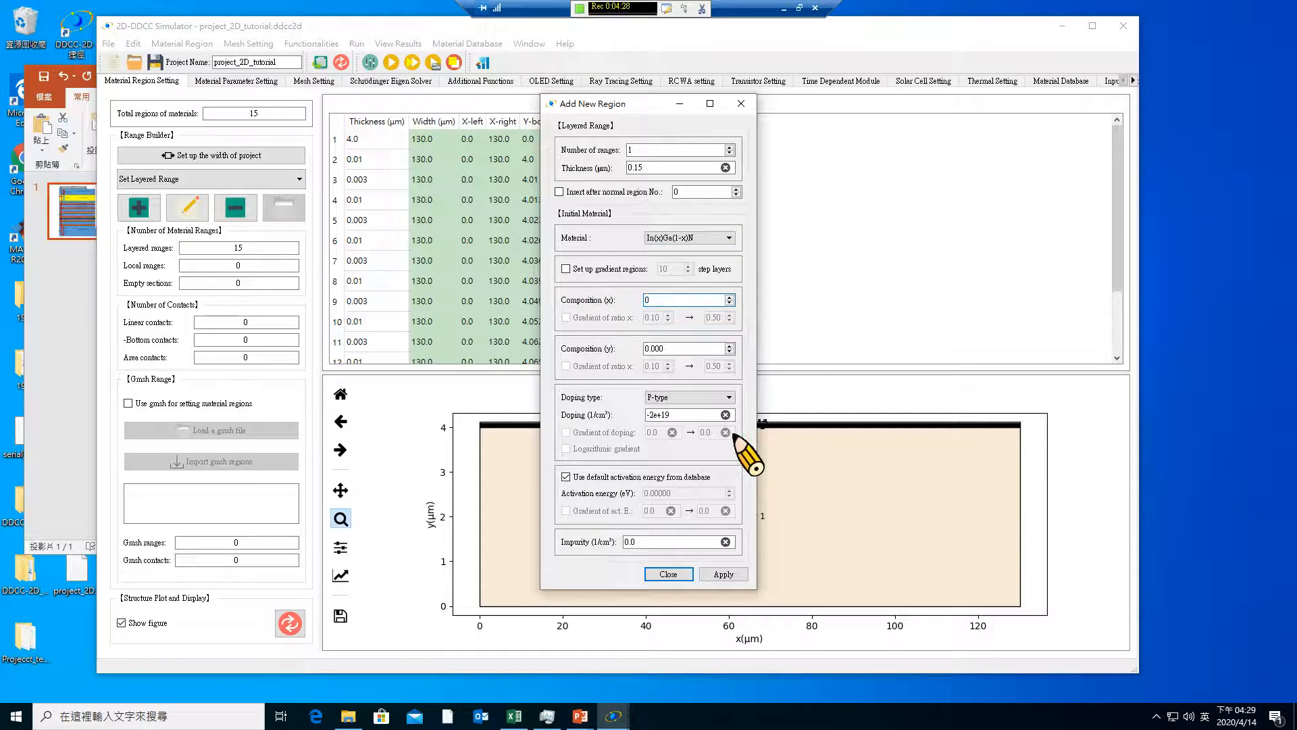
pyautogui.click(726, 573)
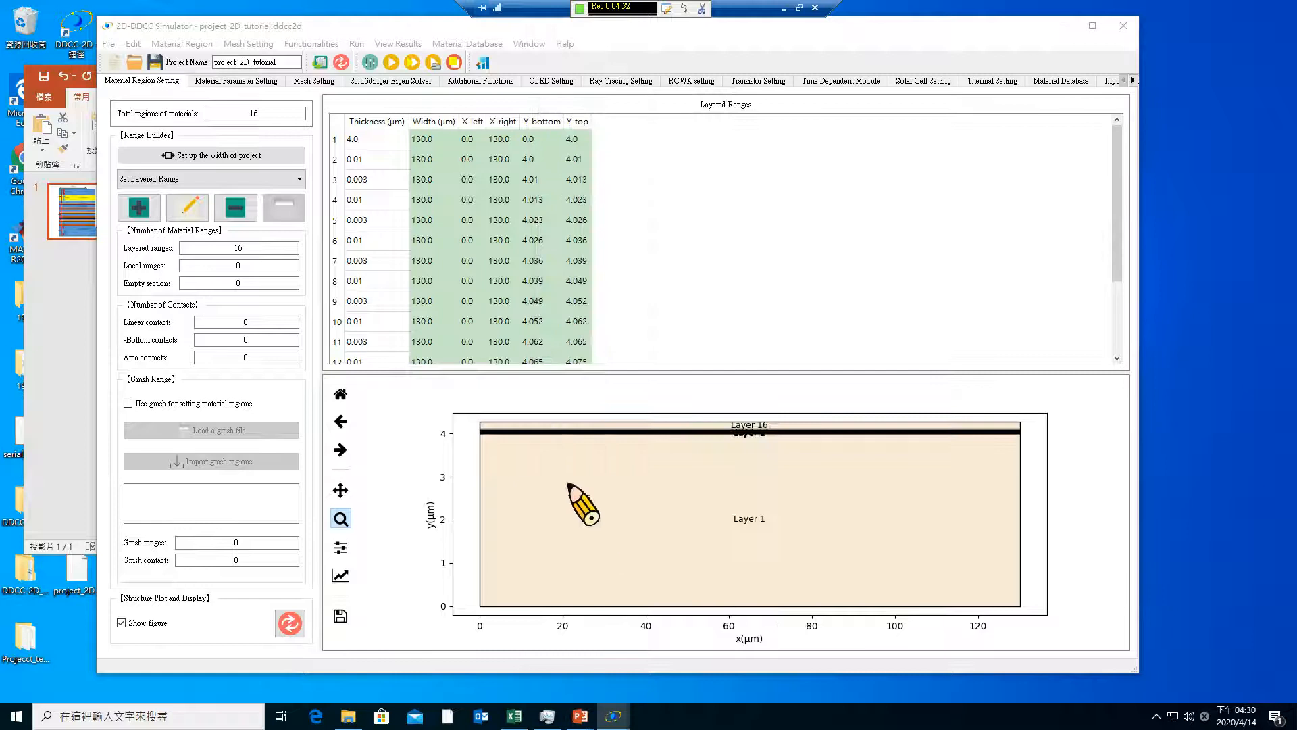
# Inspect the thin layers near the top of the structure plot and review the layered regions available for thickness editing
pyautogui.moveTo(480, 418); pyautogui.dragTo(531, 475)
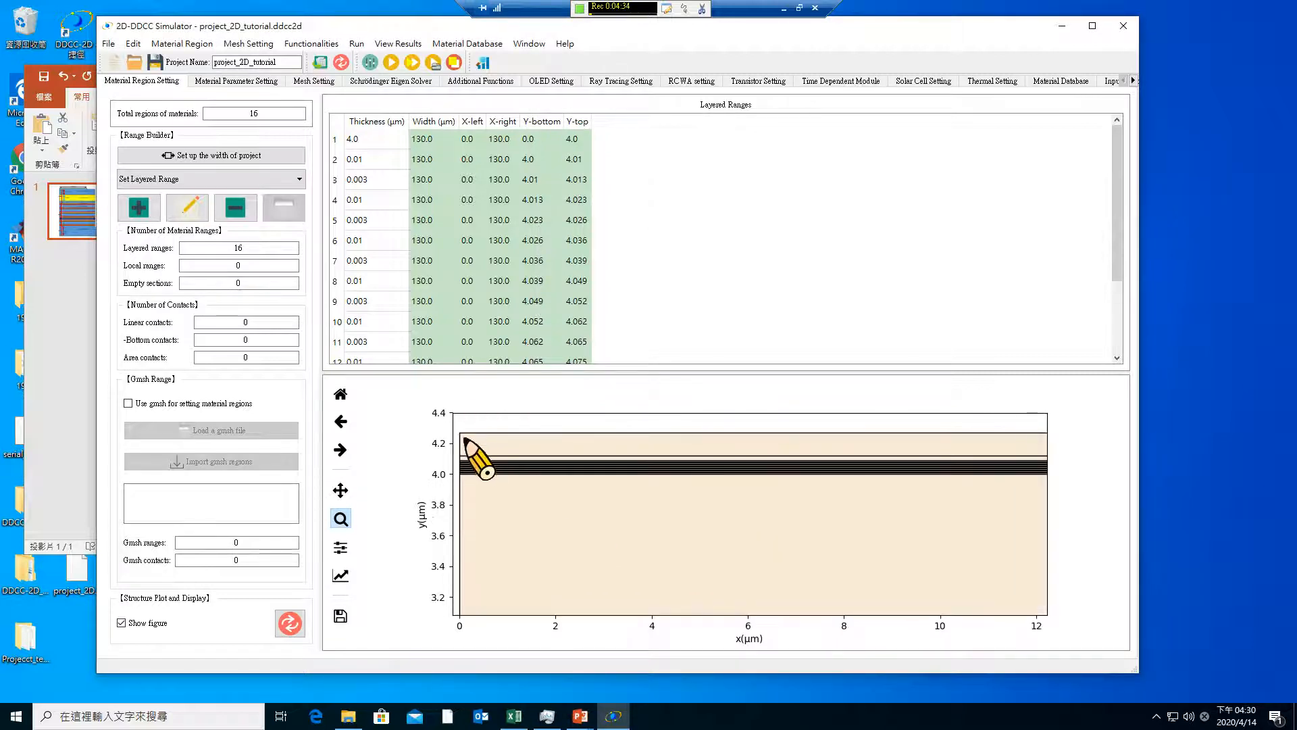
pyautogui.moveTo(454, 428); pyautogui.dragTo(527, 504)
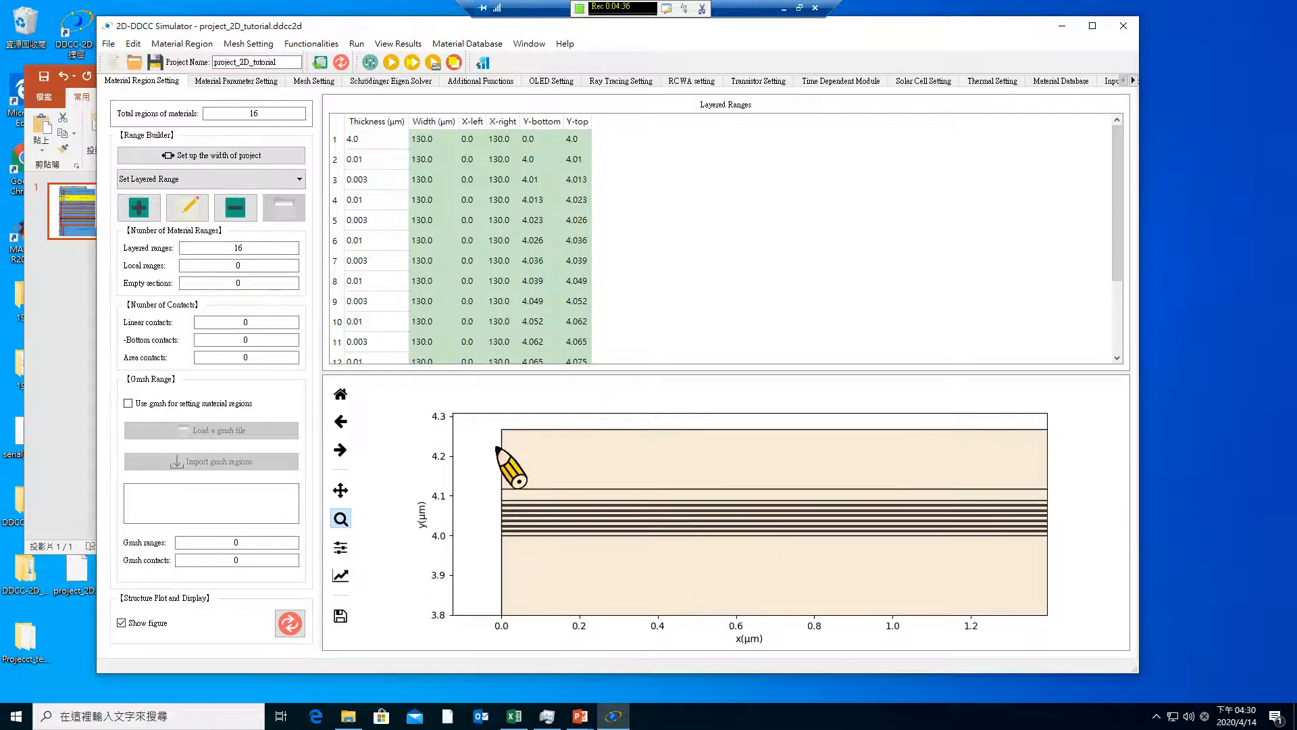
pyautogui.moveTo(493, 419); pyautogui.dragTo(553, 553)
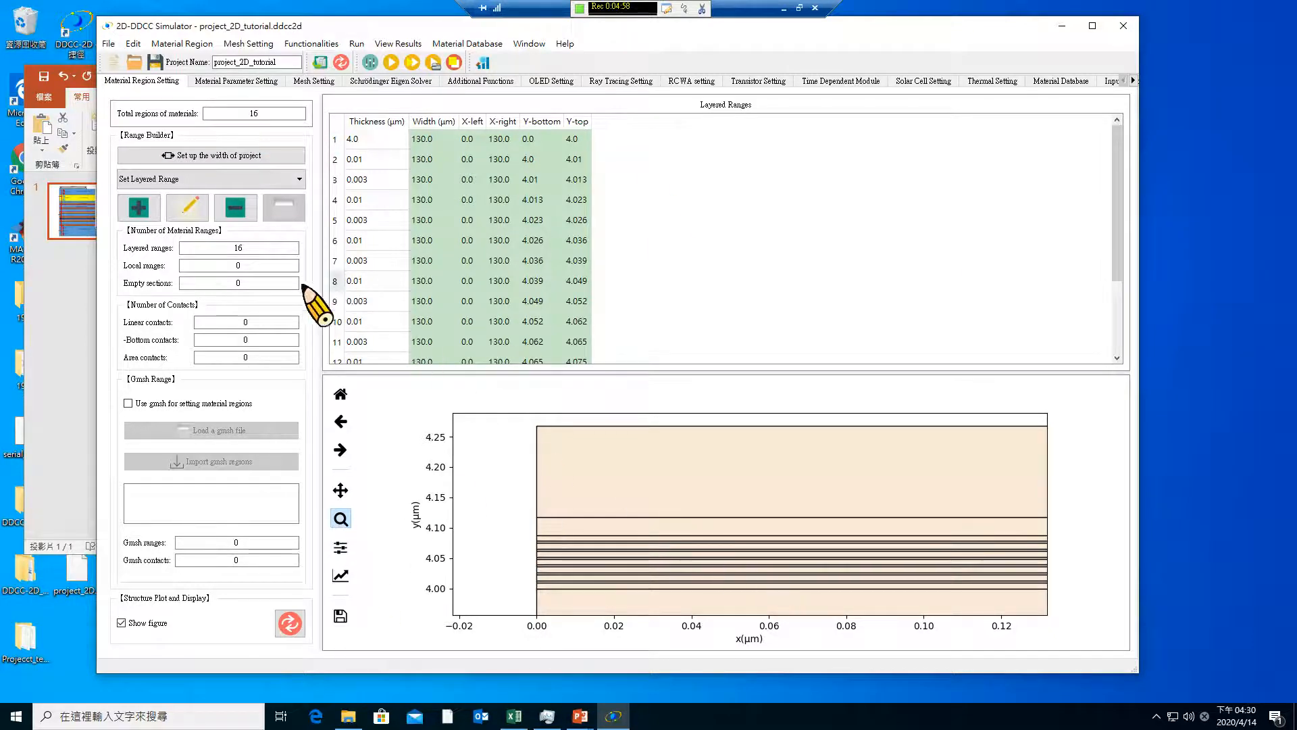
pyautogui.click(184, 204)
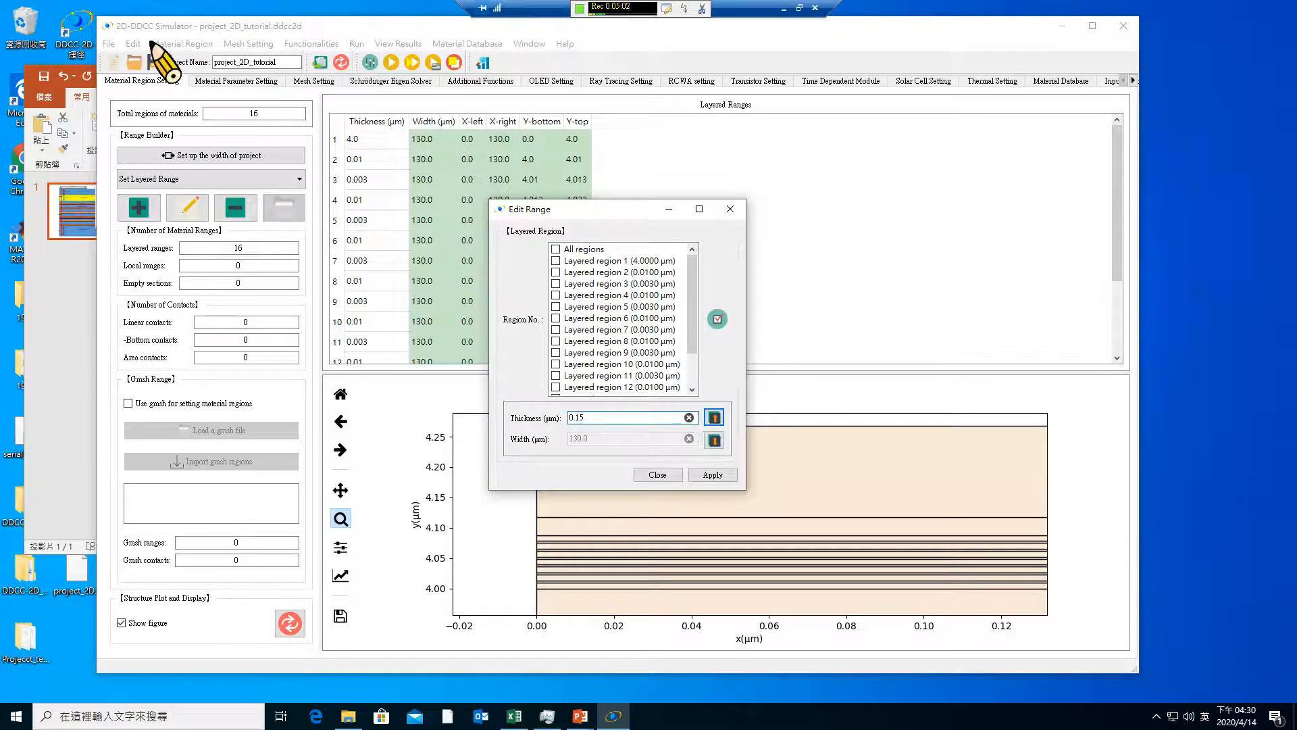
pyautogui.click(657, 475)
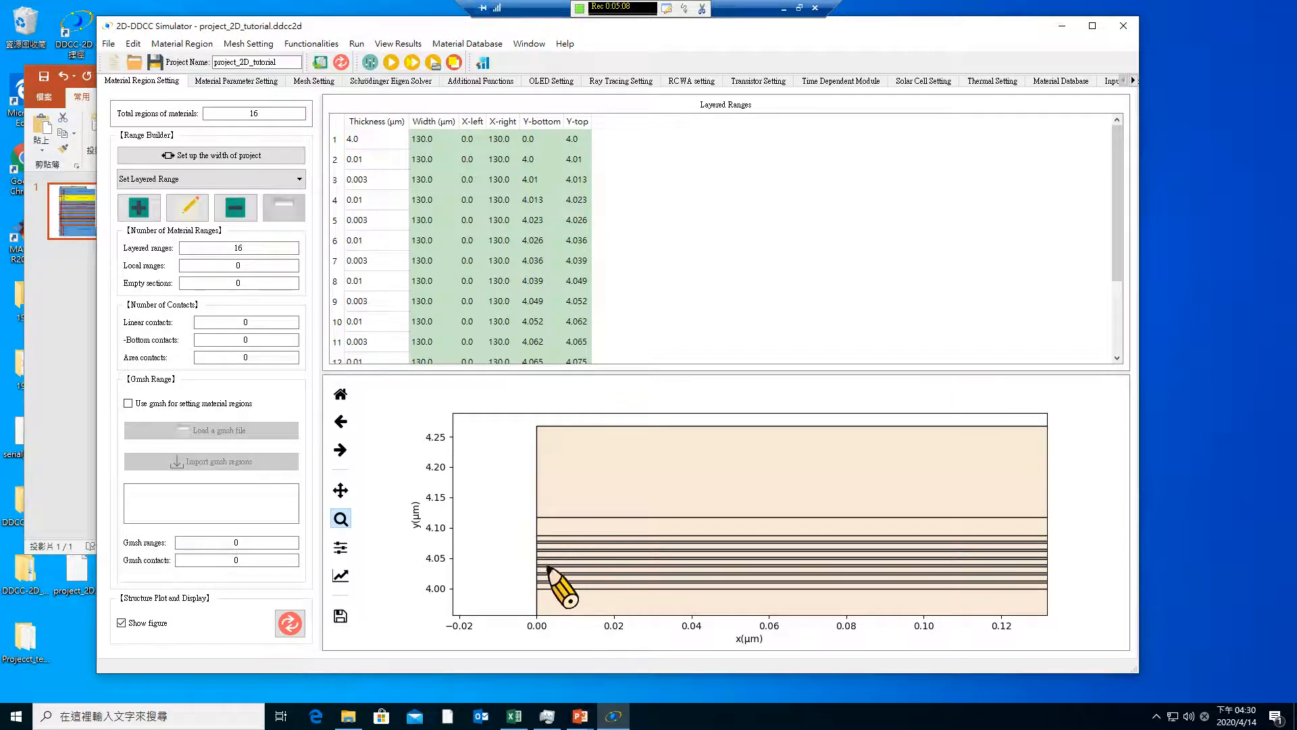
# Set composition x of Region 5 (Layer 5) to 0.17 in the material parameters and generate the default parameters for all regions
pyautogui.click(230, 81)
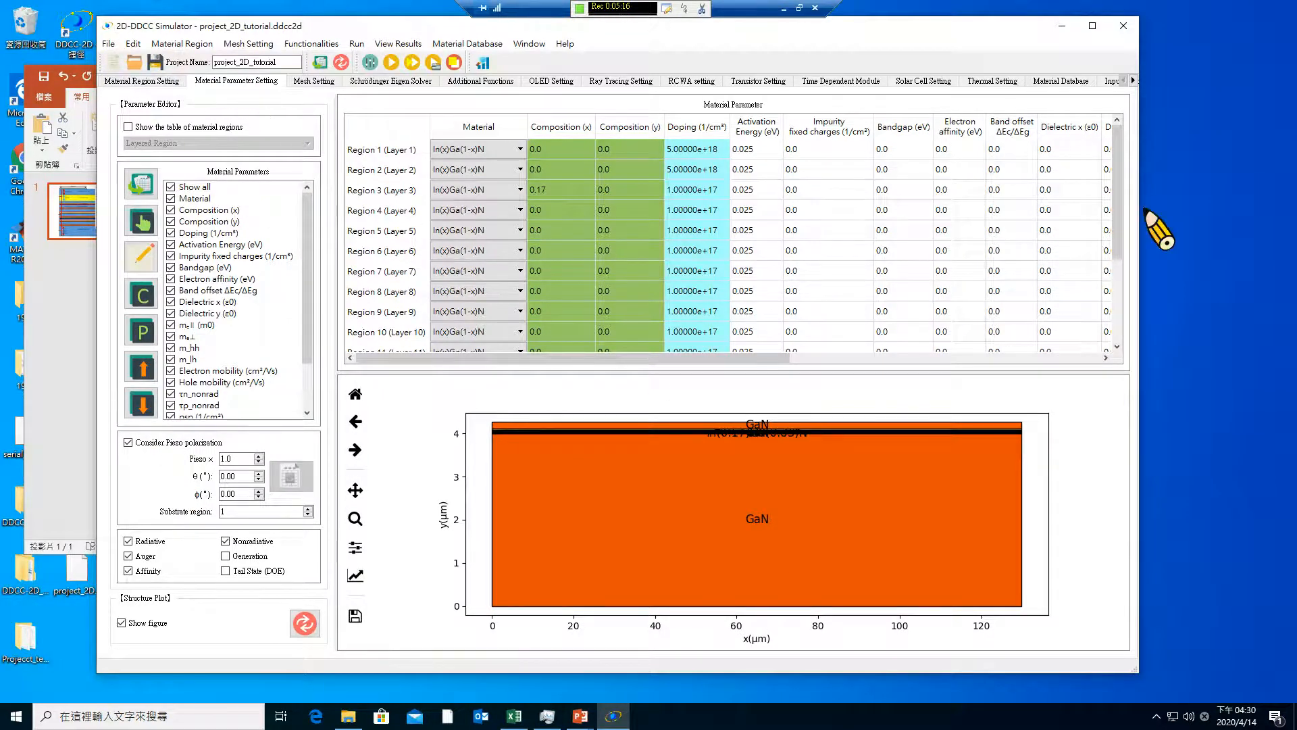
pyautogui.moveTo(1119, 174); pyautogui.dragTo(1131, 201)
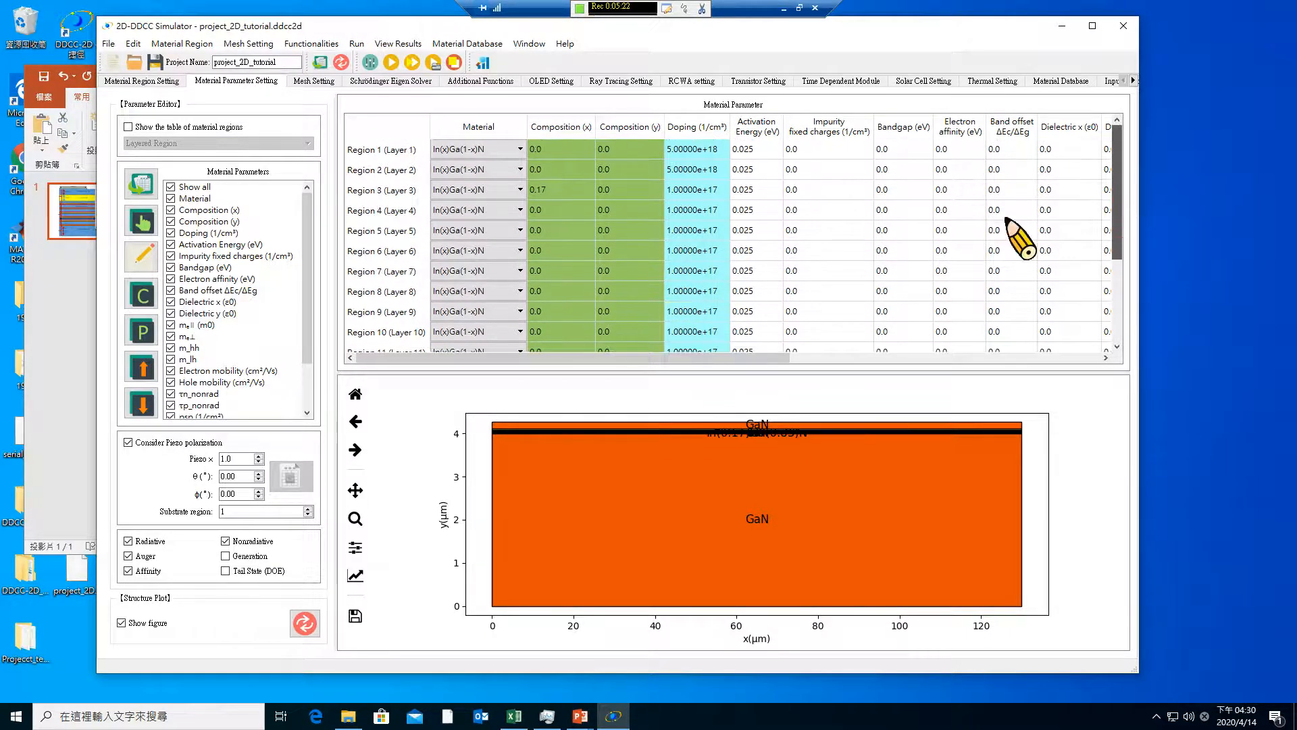
pyautogui.click(545, 232)
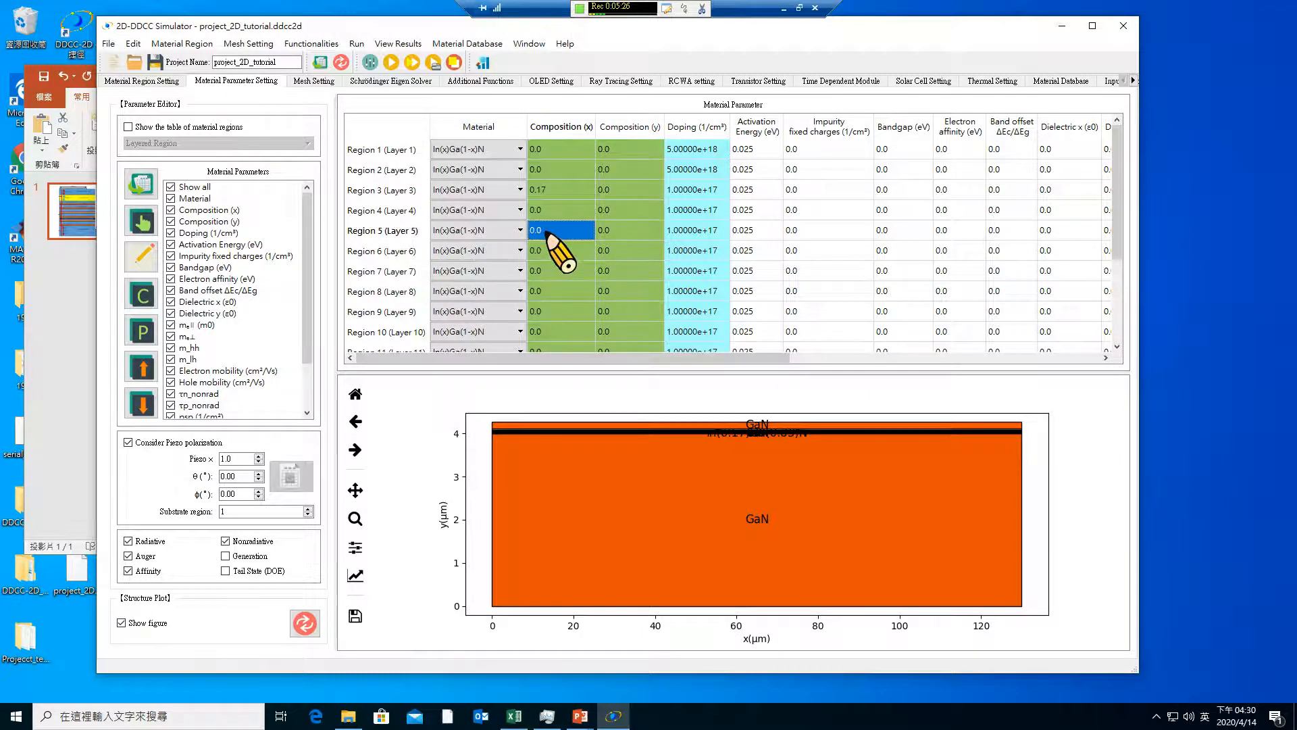
pyautogui.press('Return')
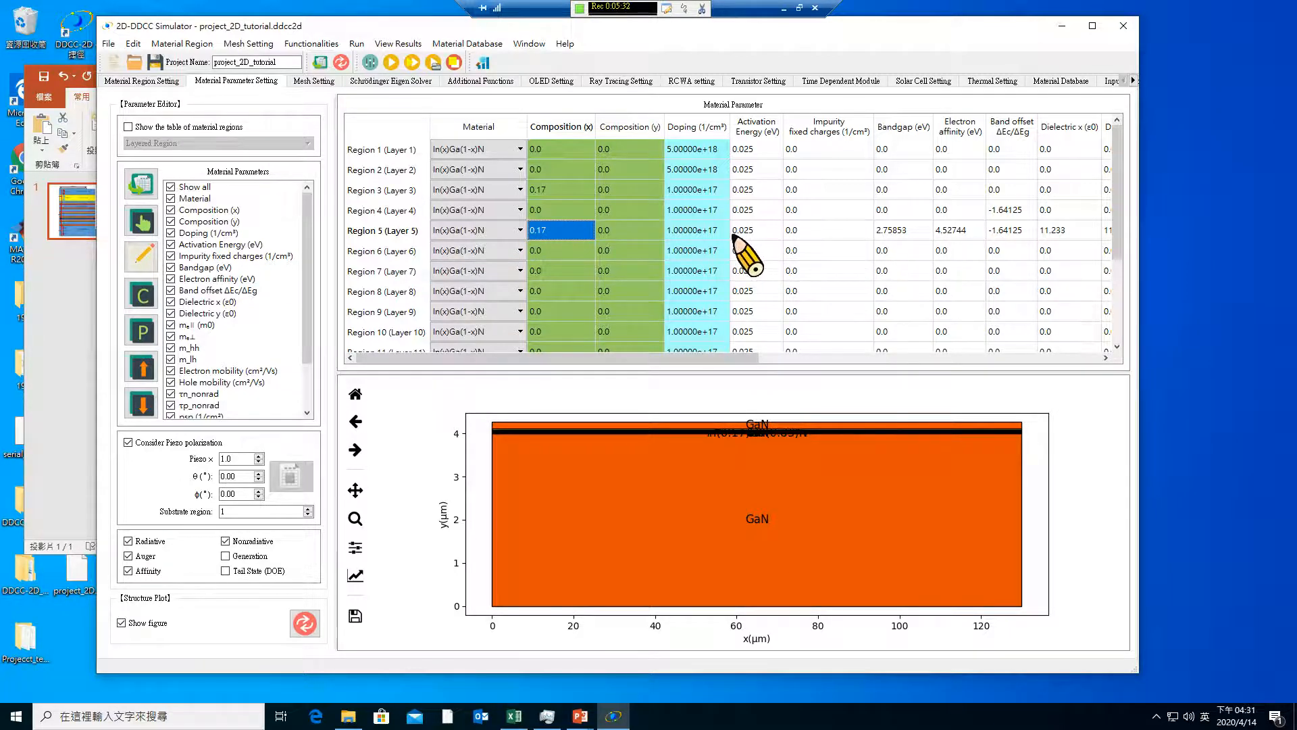
pyautogui.click(144, 194)
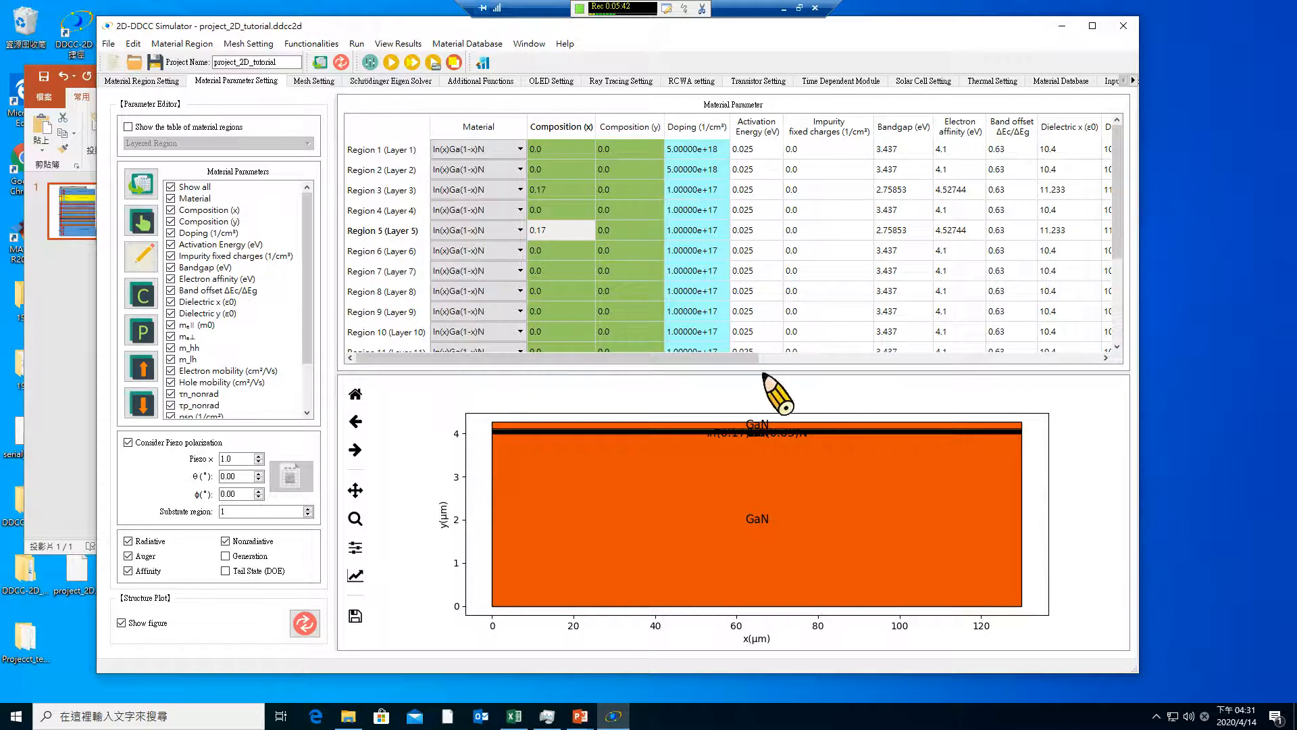
pyautogui.moveTo(749, 363); pyautogui.dragTo(716, 385)
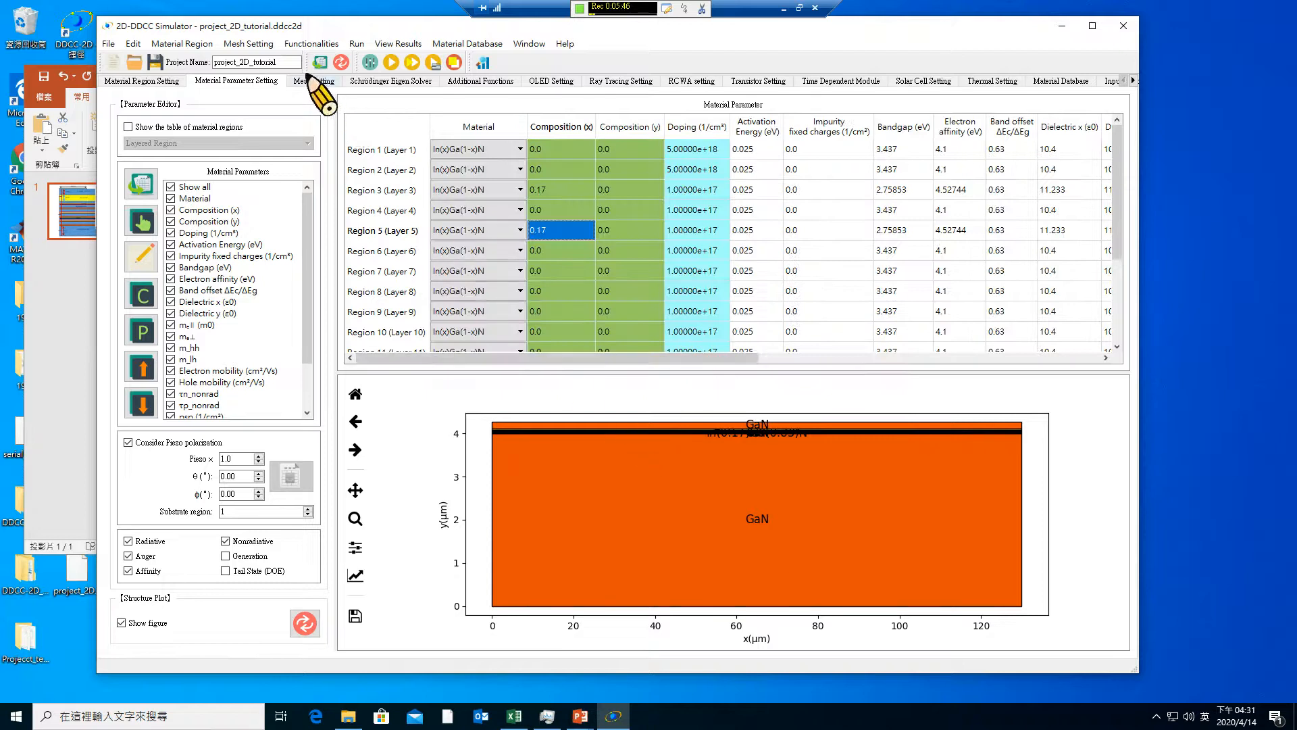
# Examine the material labels of the thin layers around y = 4.0 µm in the structure plot
pyautogui.click(355, 518)
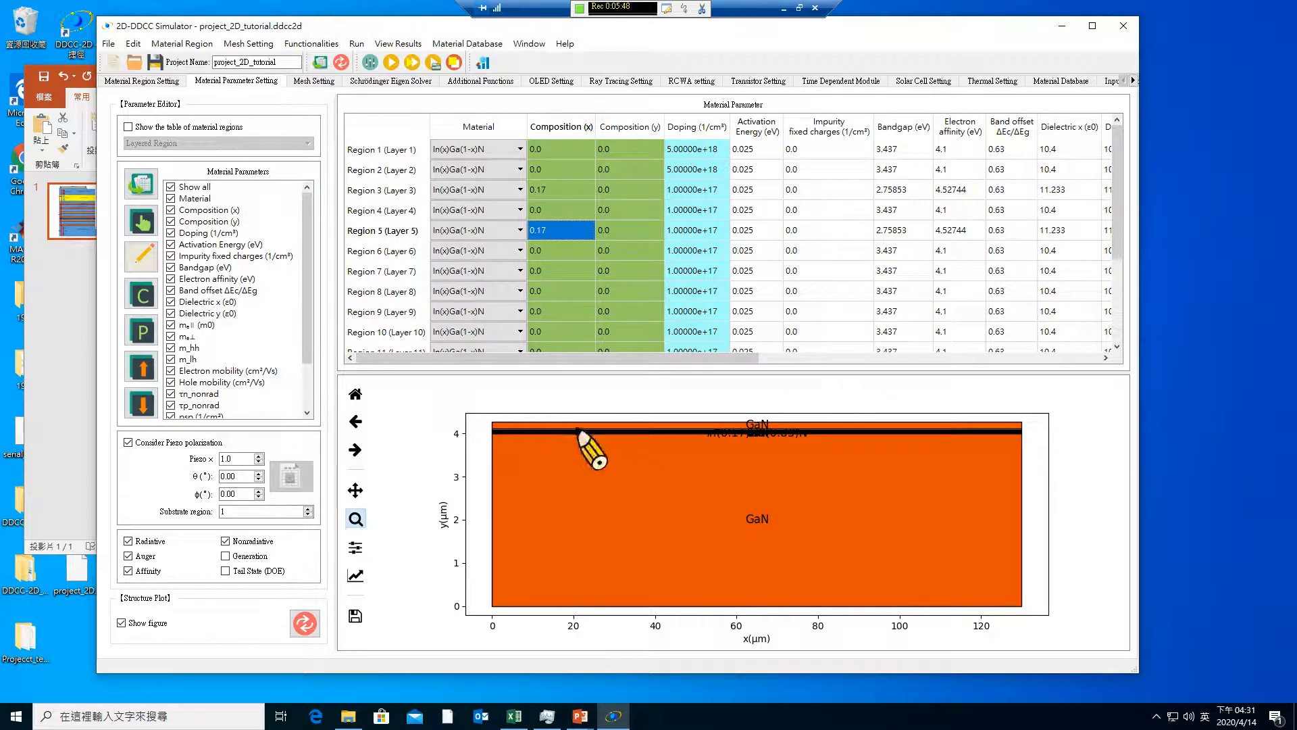
pyautogui.moveTo(694, 426); pyautogui.dragTo(847, 454)
pyautogui.moveTo(598, 427); pyautogui.dragTo(836, 517)
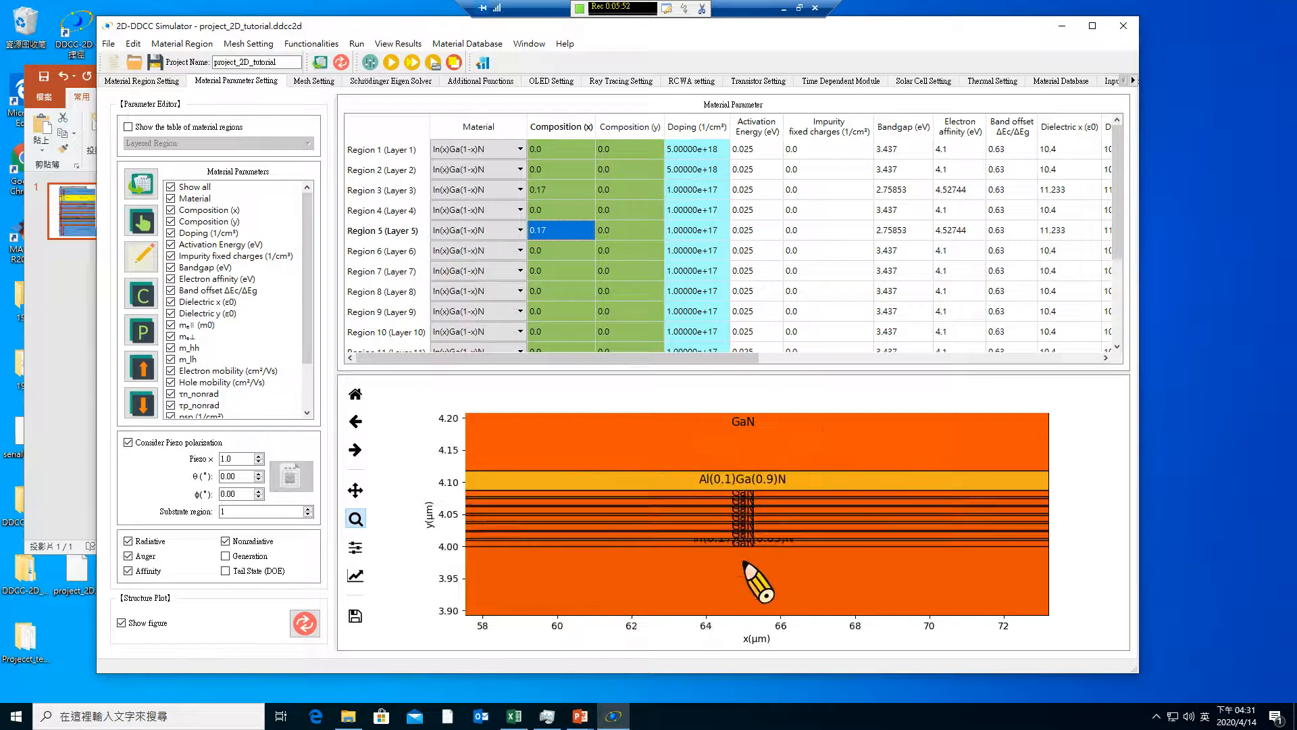
pyautogui.moveTo(672, 474); pyautogui.dragTo(832, 567)
pyautogui.moveTo(623, 540); pyautogui.dragTo(893, 601)
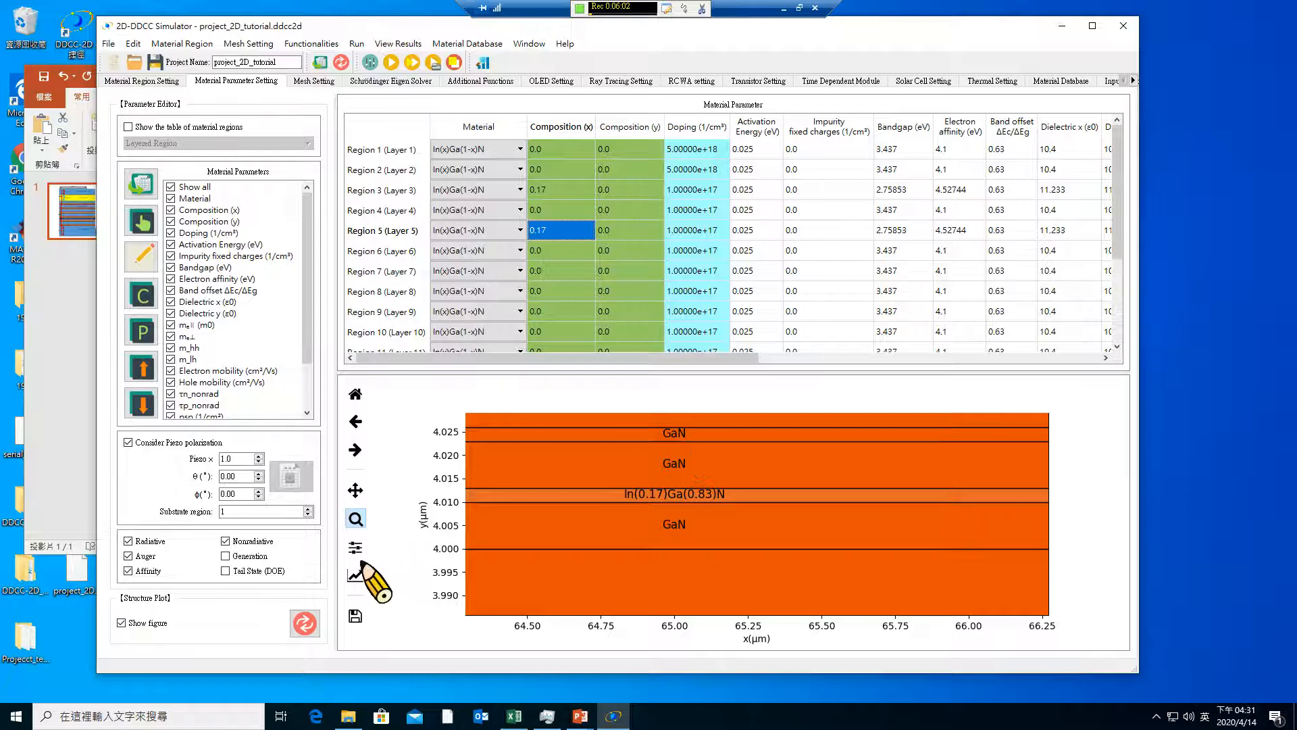
# Refresh the structure plot and check the materials of the quantum-well layers and the AlGaN layer above them
pyautogui.click(303, 622)
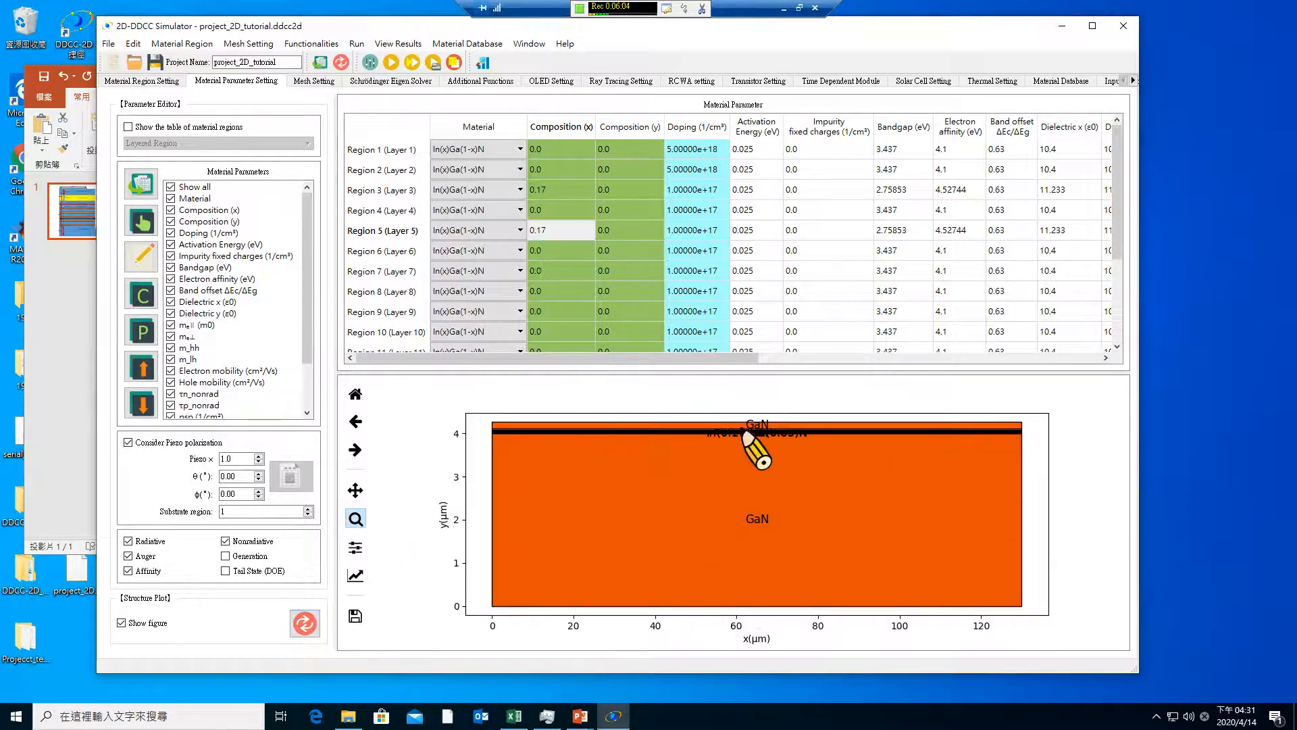
pyautogui.moveTo(693, 420); pyautogui.dragTo(849, 466)
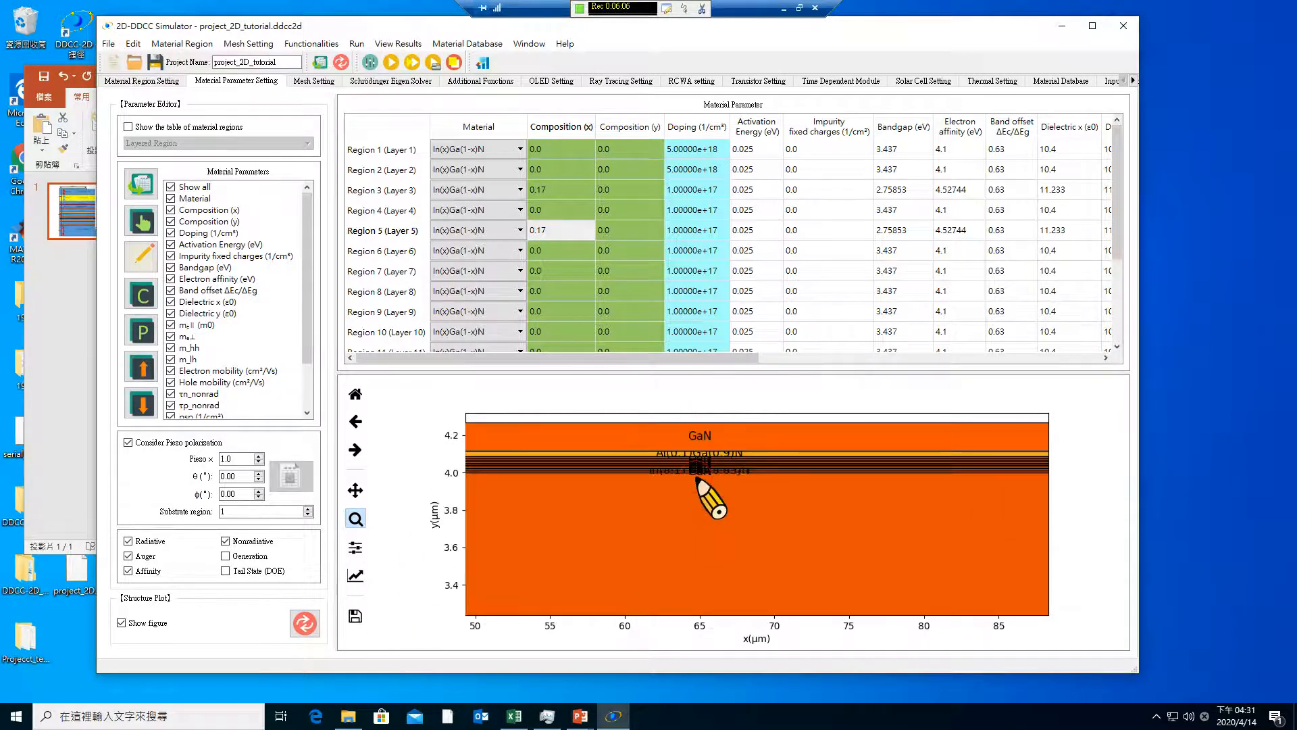
pyautogui.moveTo(698, 481); pyautogui.dragTo(823, 515)
pyautogui.moveTo(606, 488); pyautogui.dragTo(748, 525)
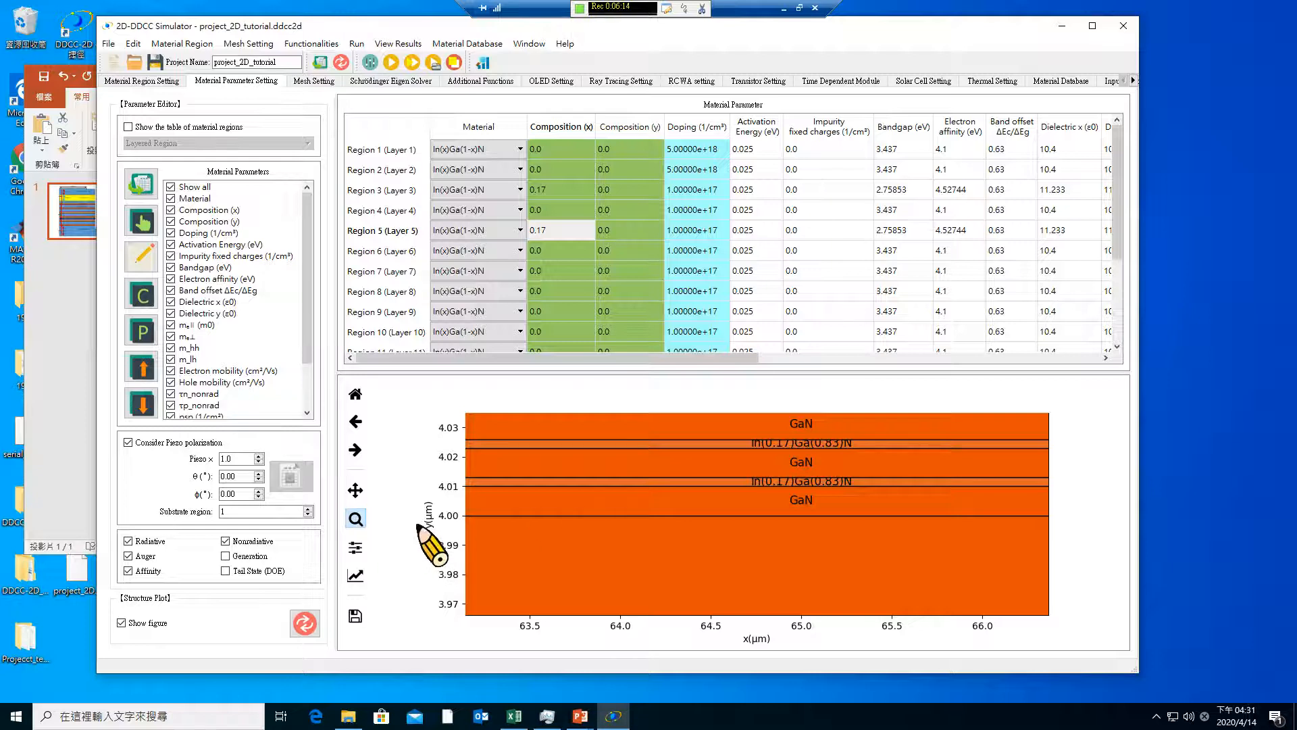
pyautogui.click(355, 518)
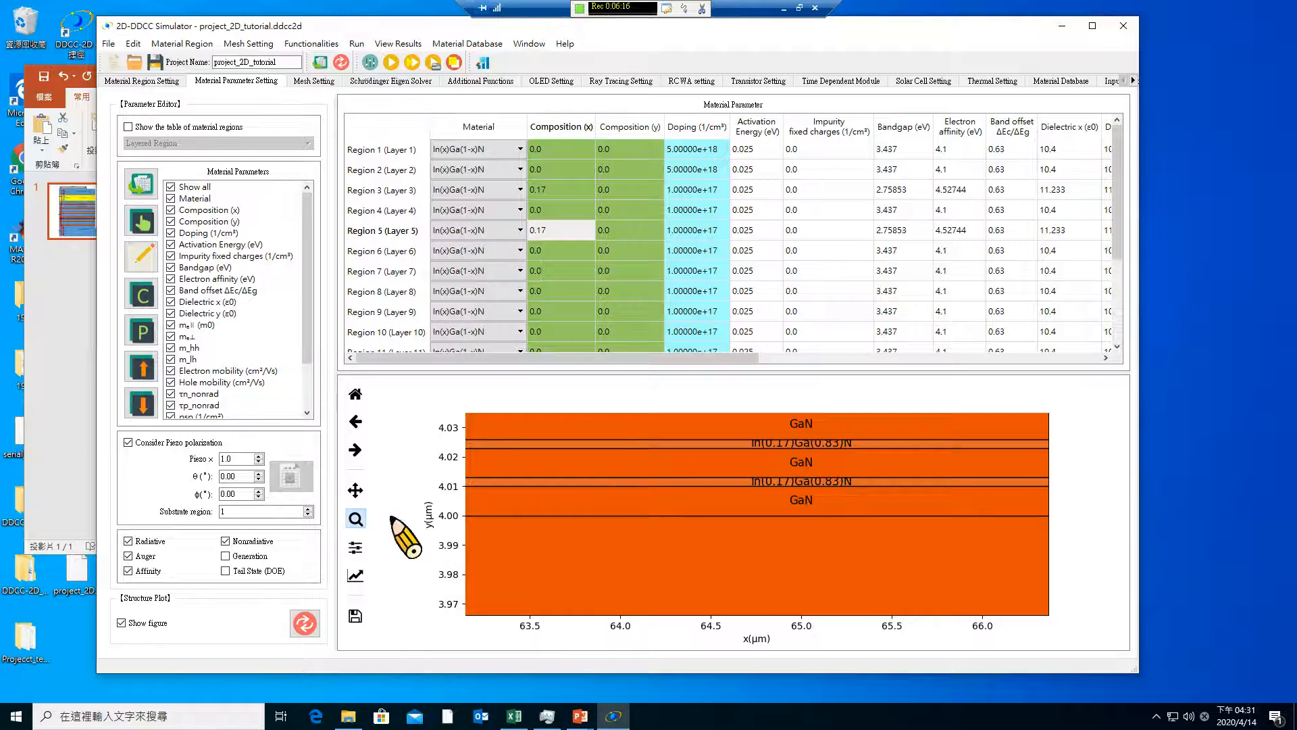
pyautogui.click(352, 396)
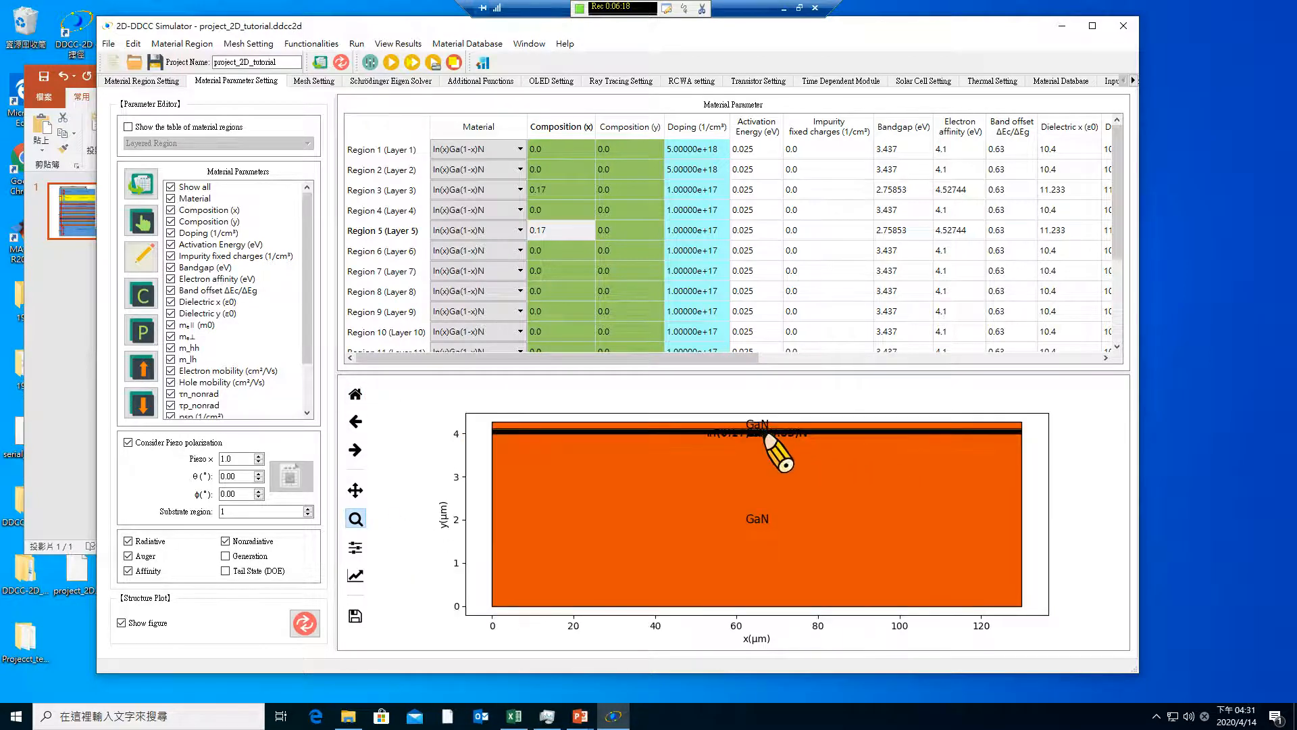
pyautogui.moveTo(704, 424); pyautogui.dragTo(846, 465)
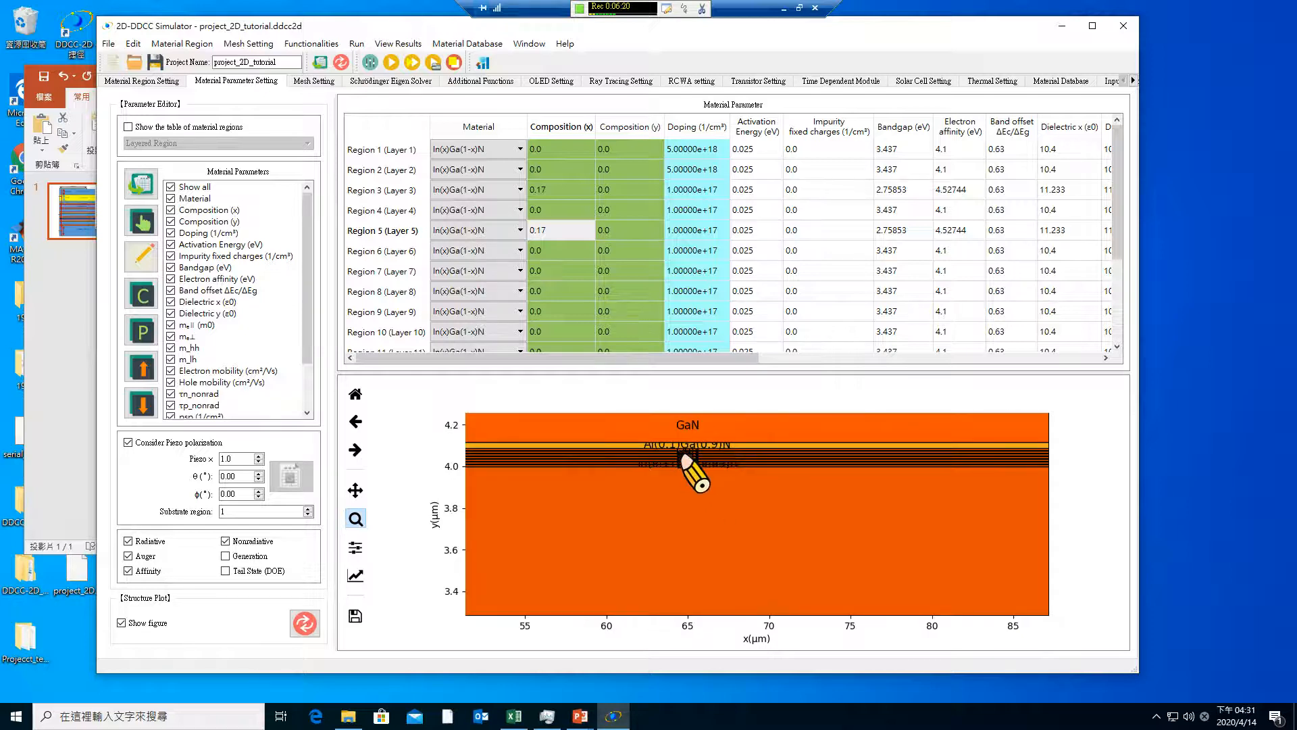
pyautogui.moveTo(709, 472); pyautogui.dragTo(753, 487)
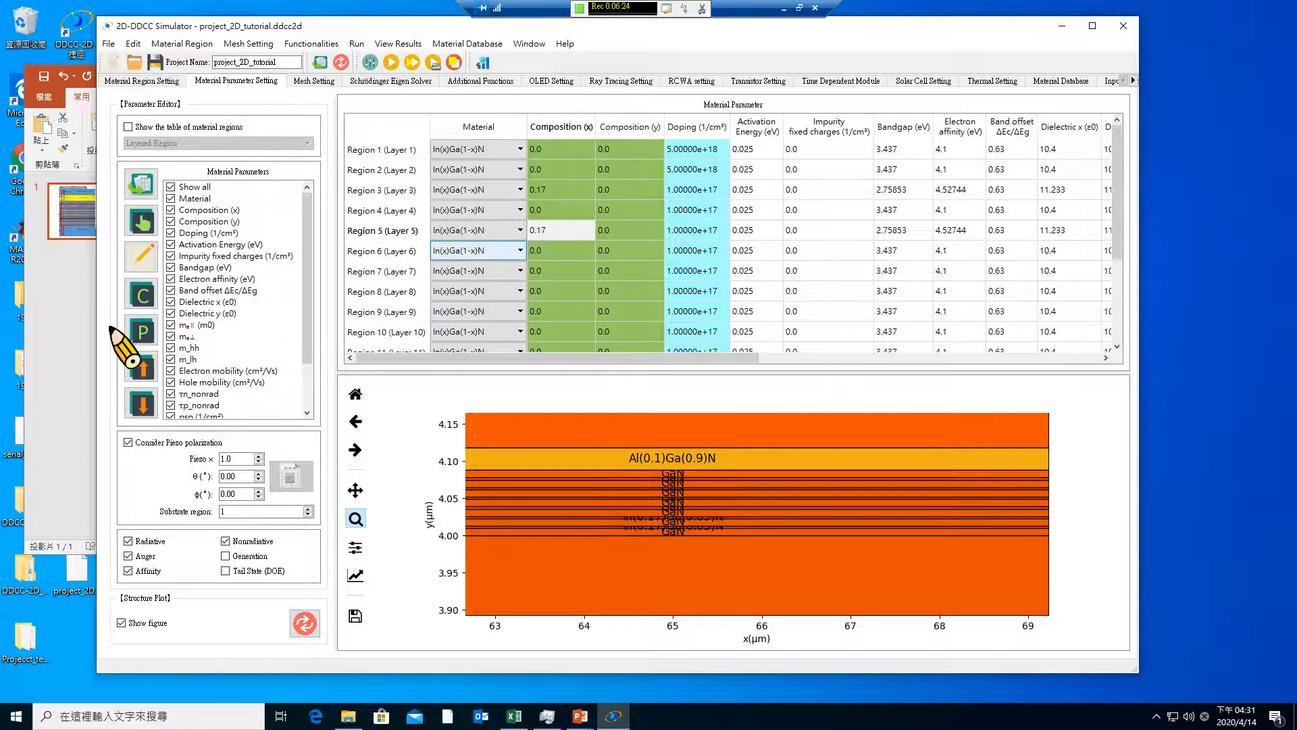
# Set Composition (y) to 0.17 for regions 7, 9, 11 and 13 together, using the default activation energy
pyautogui.click(144, 254)
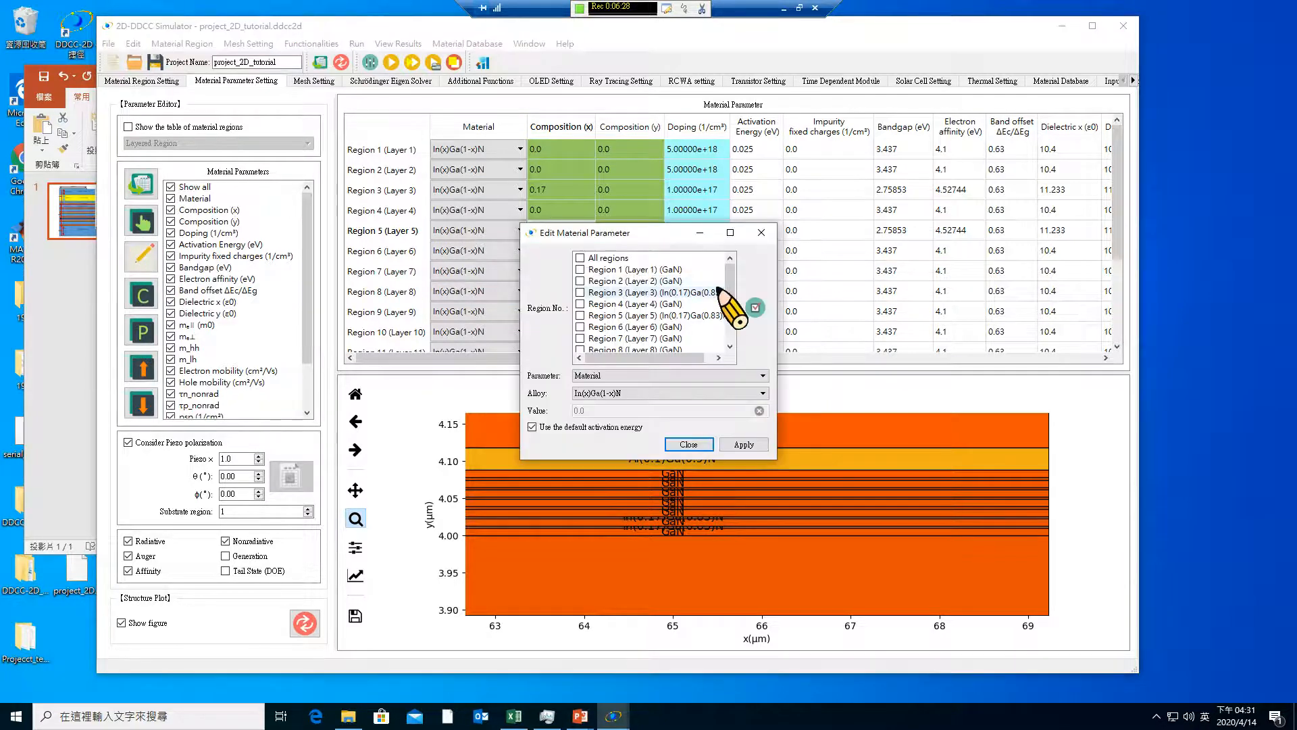
pyautogui.moveTo(733, 291); pyautogui.dragTo(731, 300)
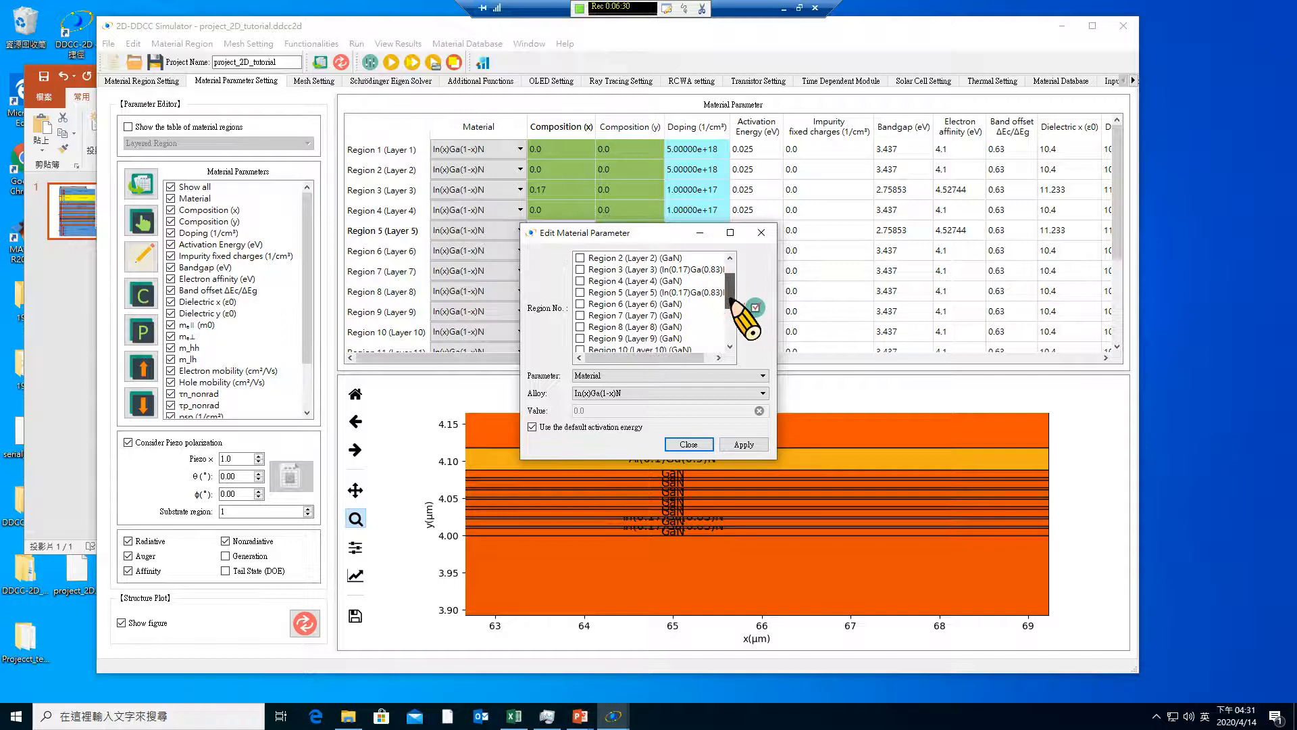
pyautogui.click(579, 316)
pyautogui.click(580, 316)
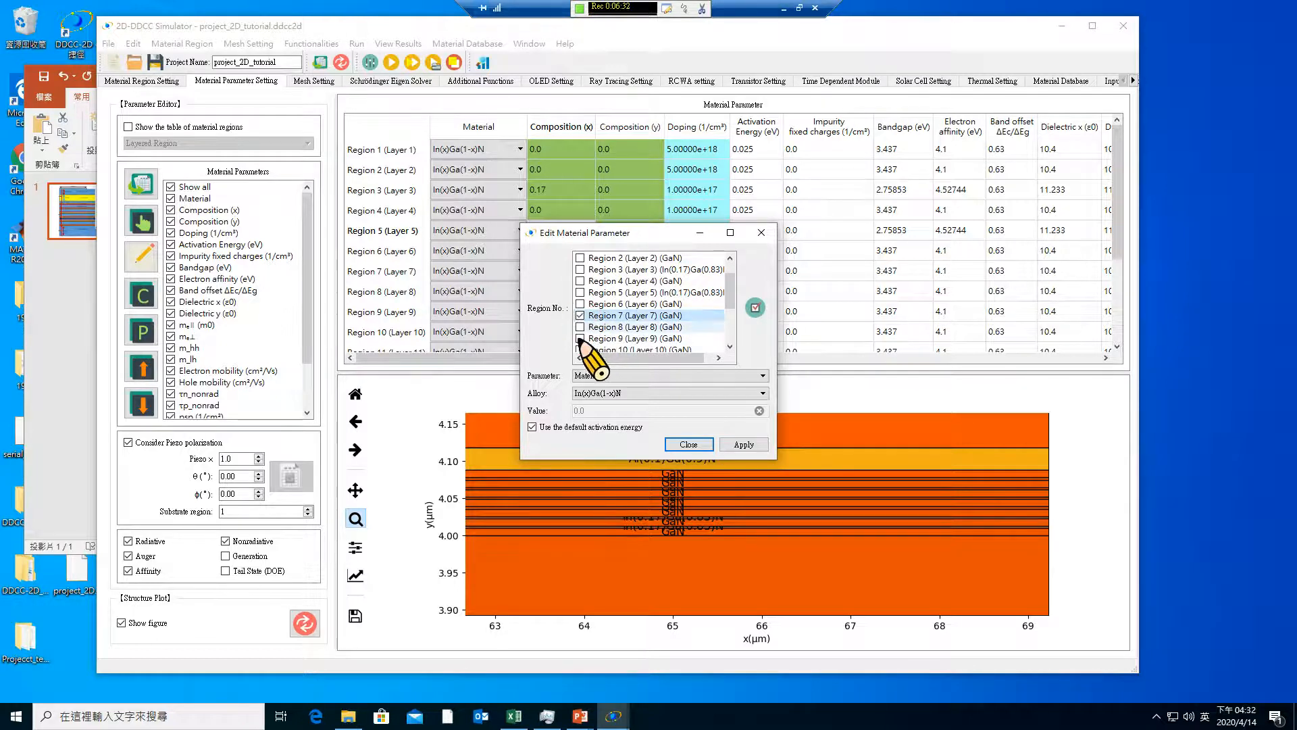
pyautogui.click(580, 339)
pyautogui.moveTo(730, 301); pyautogui.dragTo(731, 319)
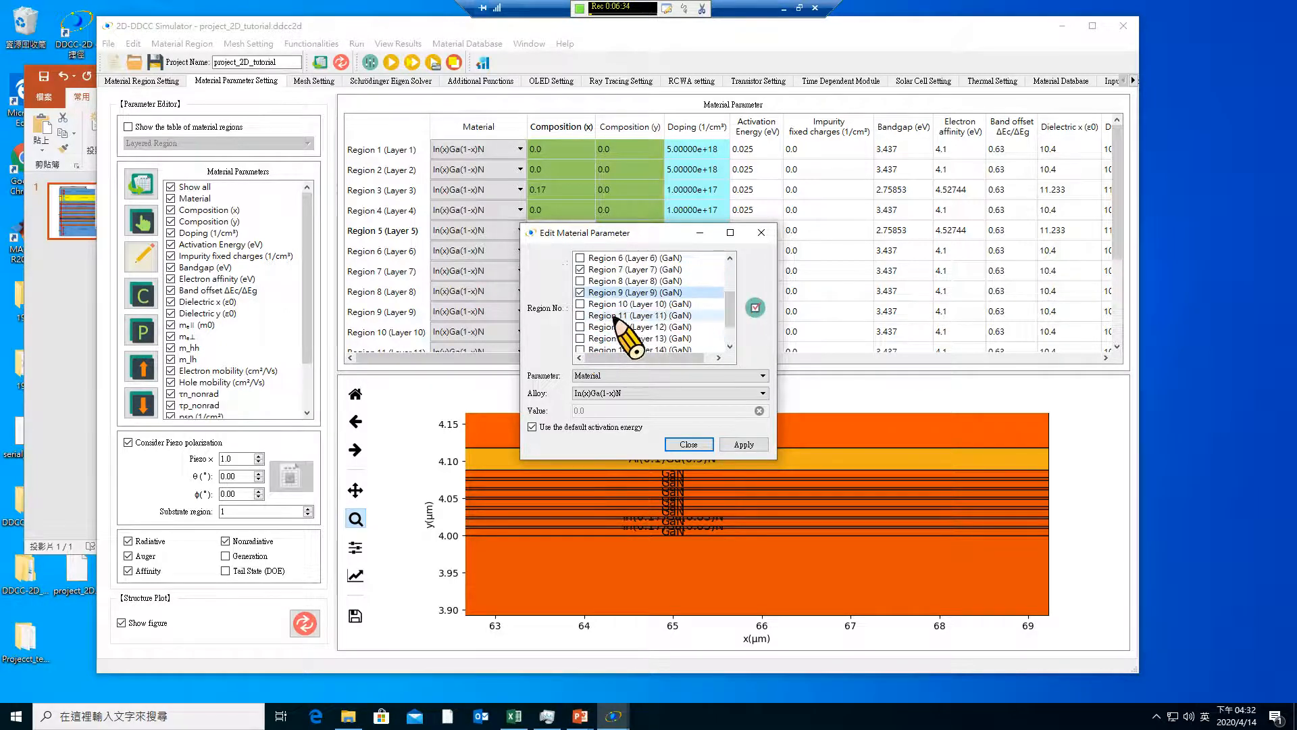
pyautogui.click(580, 316)
pyautogui.click(580, 339)
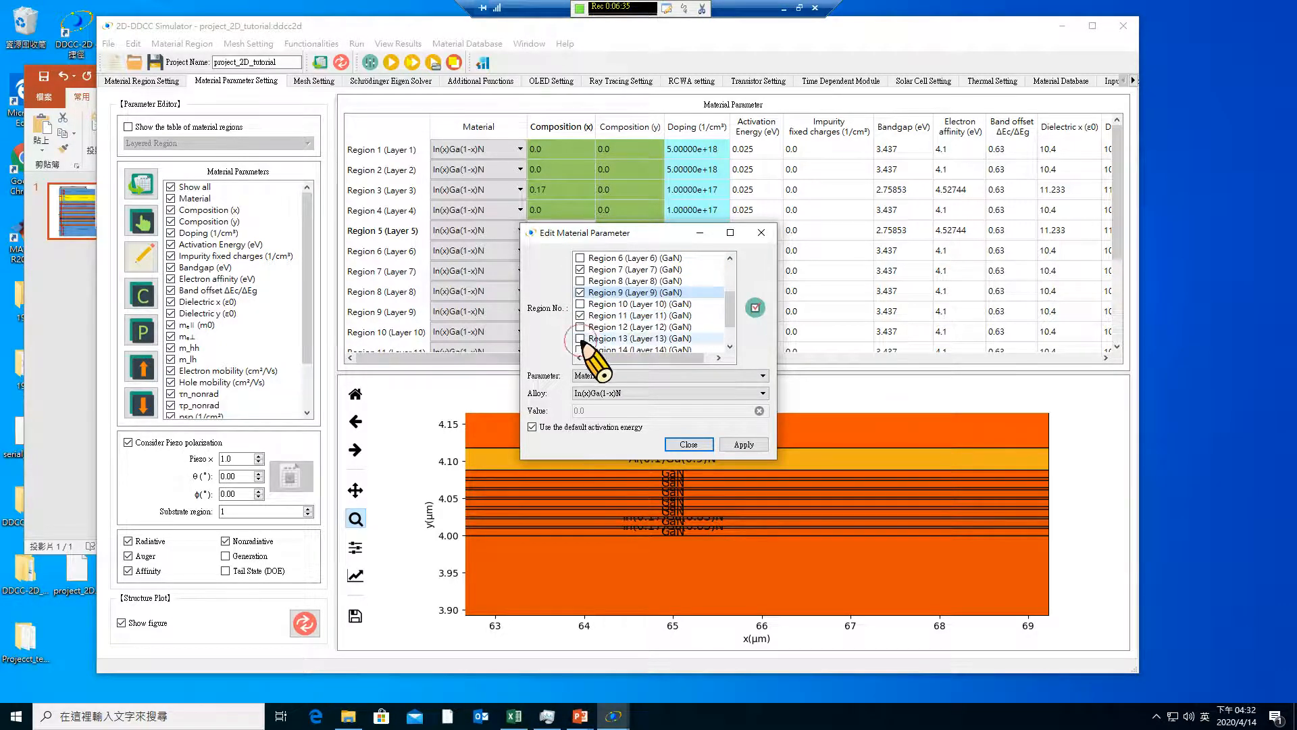
pyautogui.click(639, 379)
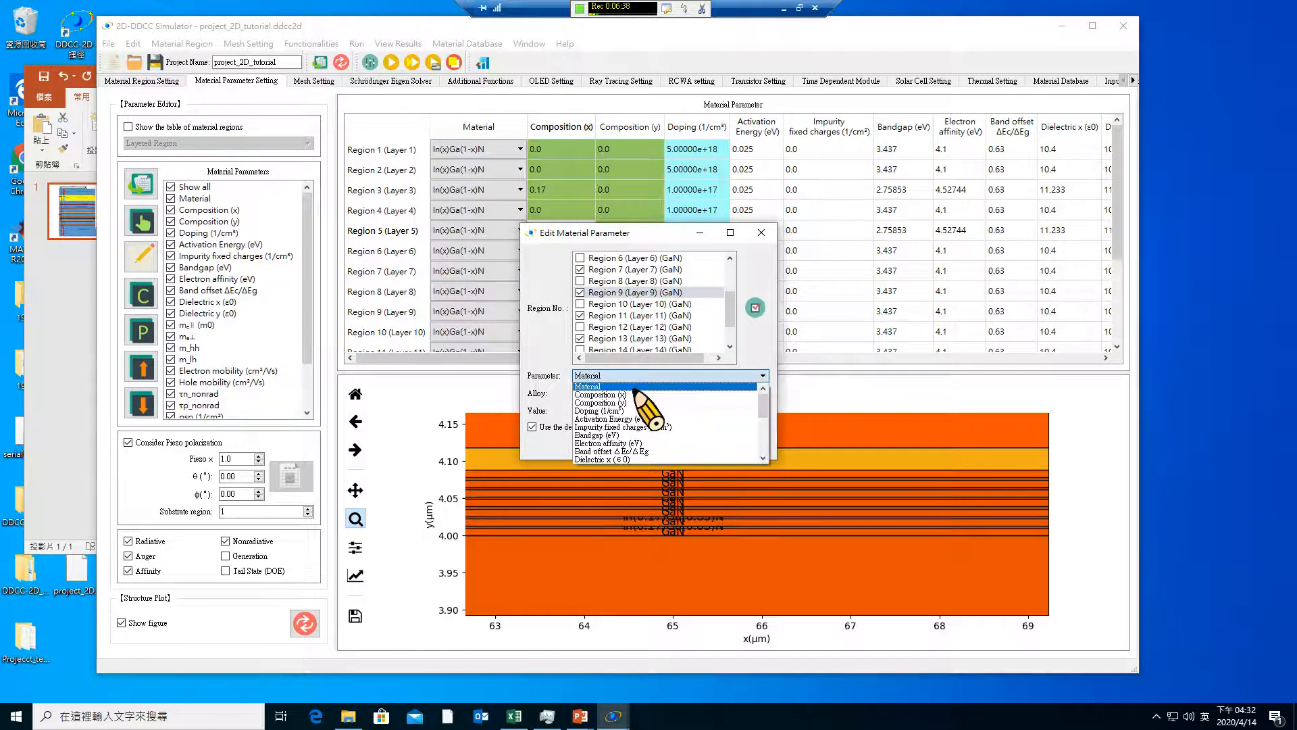
pyautogui.click(629, 403)
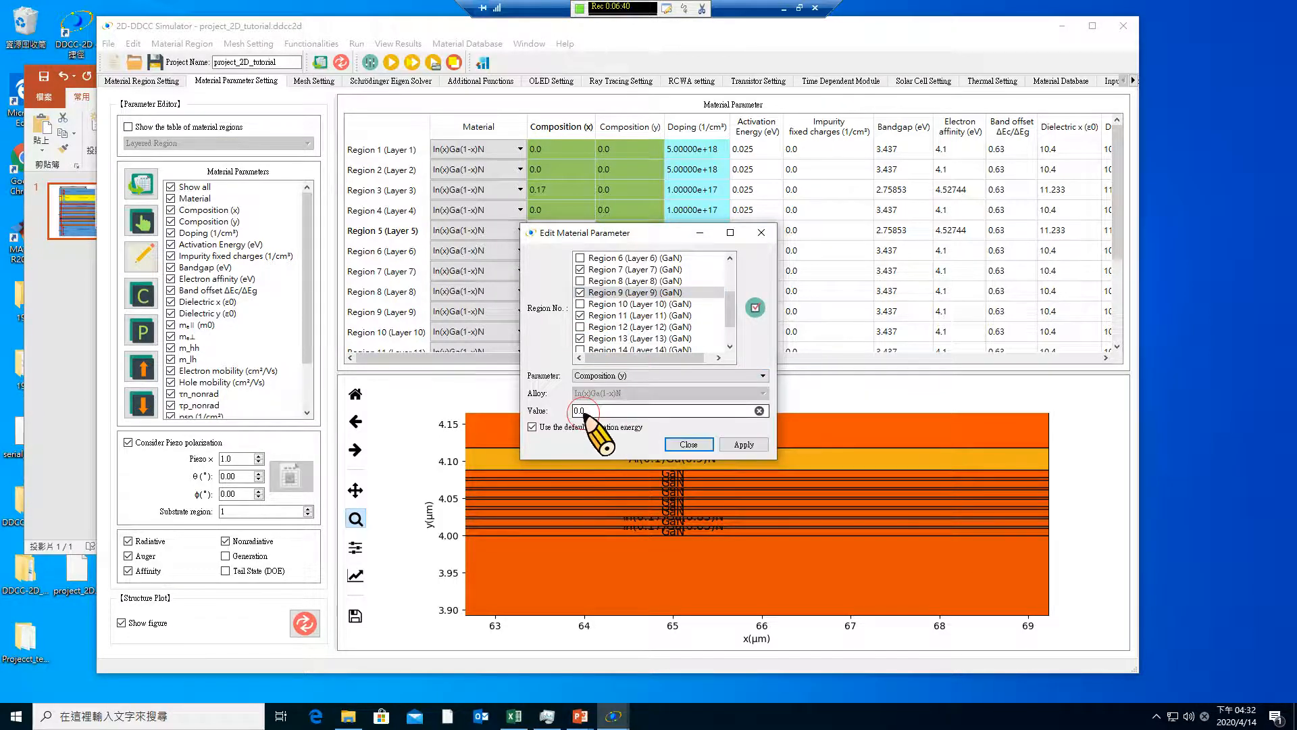
pyautogui.moveTo(587, 410); pyautogui.dragTo(551, 404)
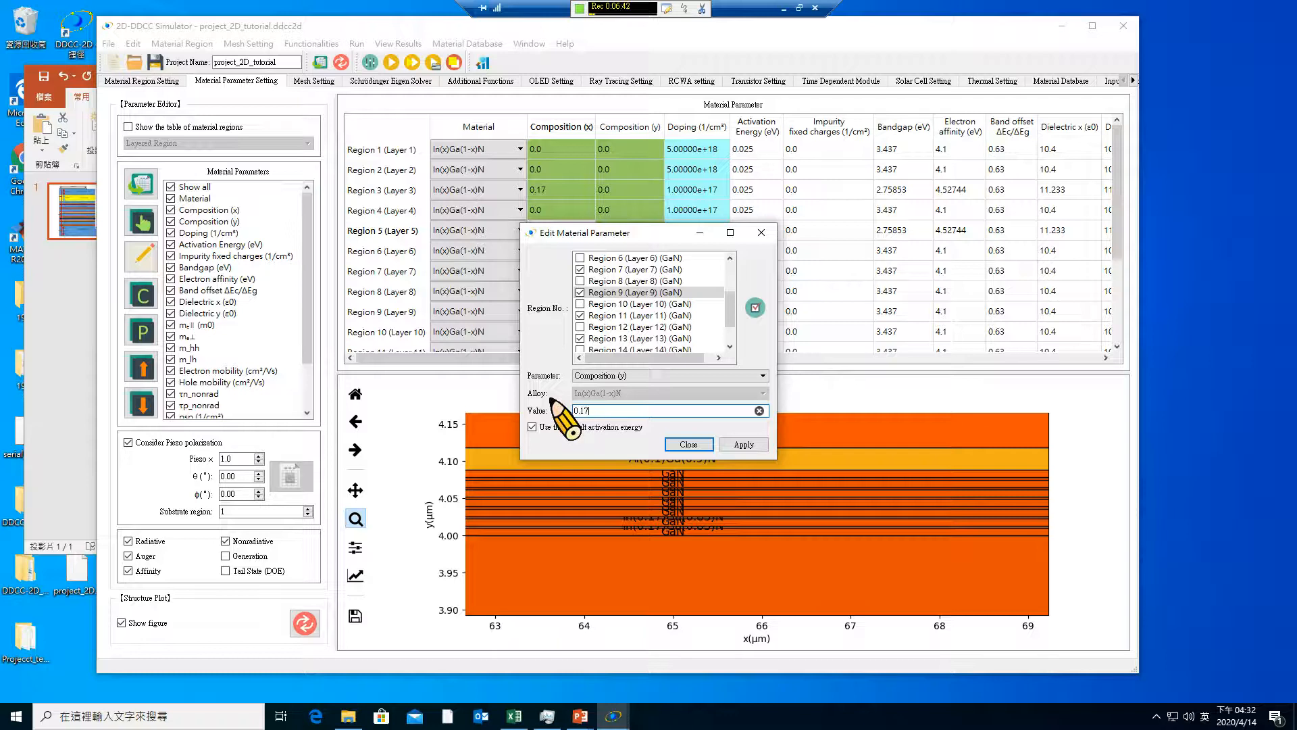
pyautogui.write('0.17')
pyautogui.click(745, 444)
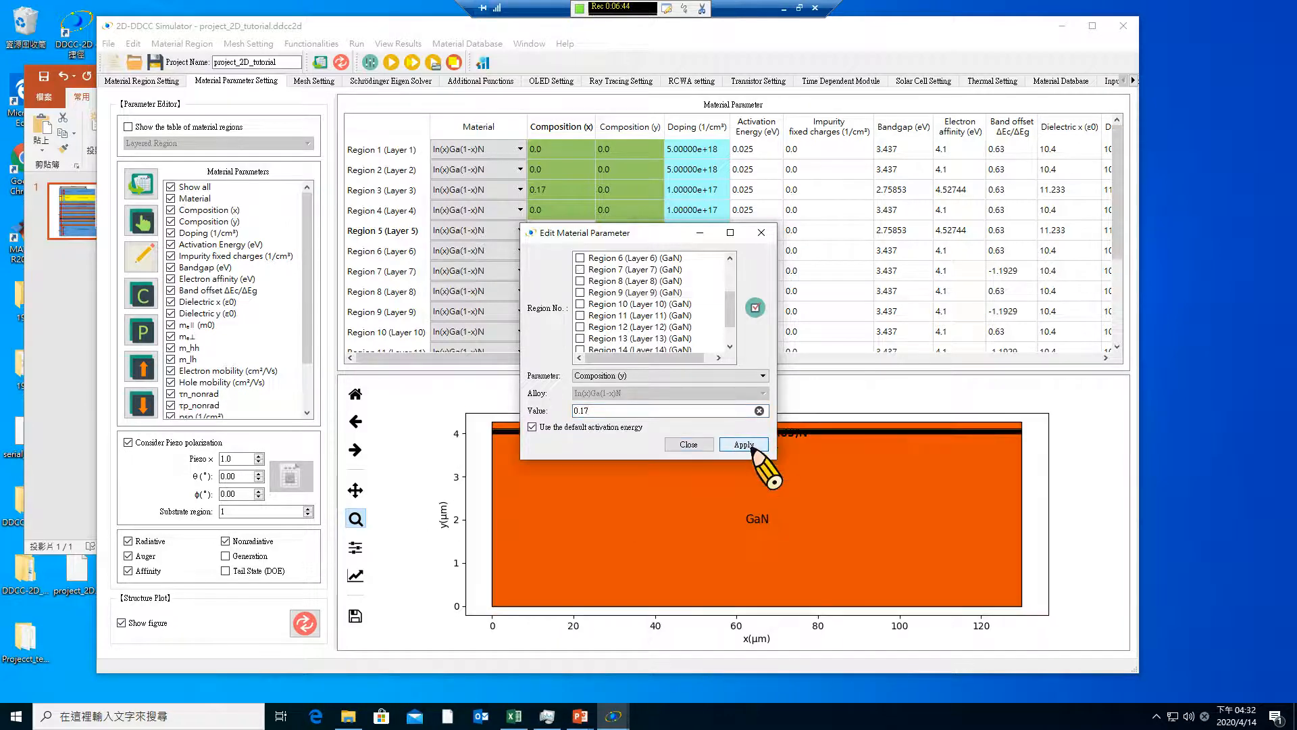
# Check which thin layers between y = 4.00 and 4.10 µm carry the InGaN label, refreshing the structure plot
pyautogui.click(688, 444)
pyautogui.moveTo(673, 423); pyautogui.dragTo(886, 465)
pyautogui.moveTo(600, 440); pyautogui.dragTo(819, 500)
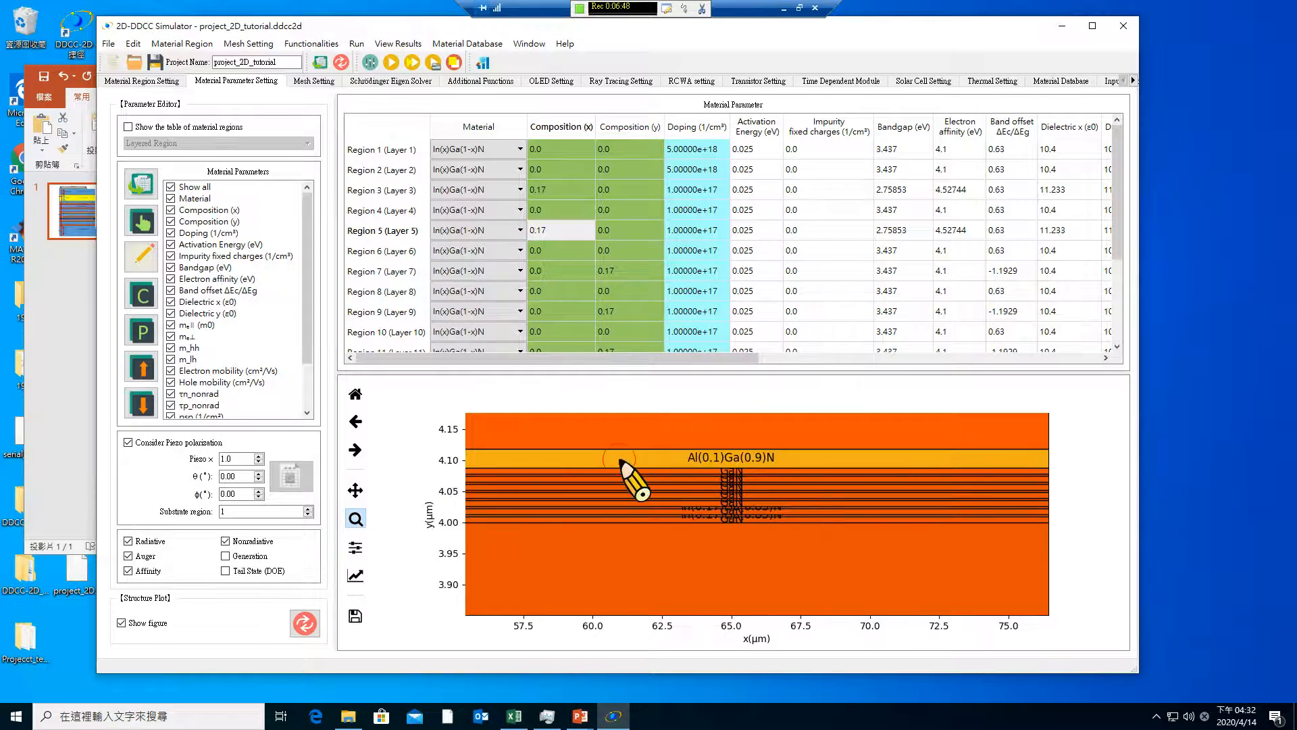
pyautogui.moveTo(620, 461); pyautogui.dragTo(863, 550)
pyautogui.click(305, 623)
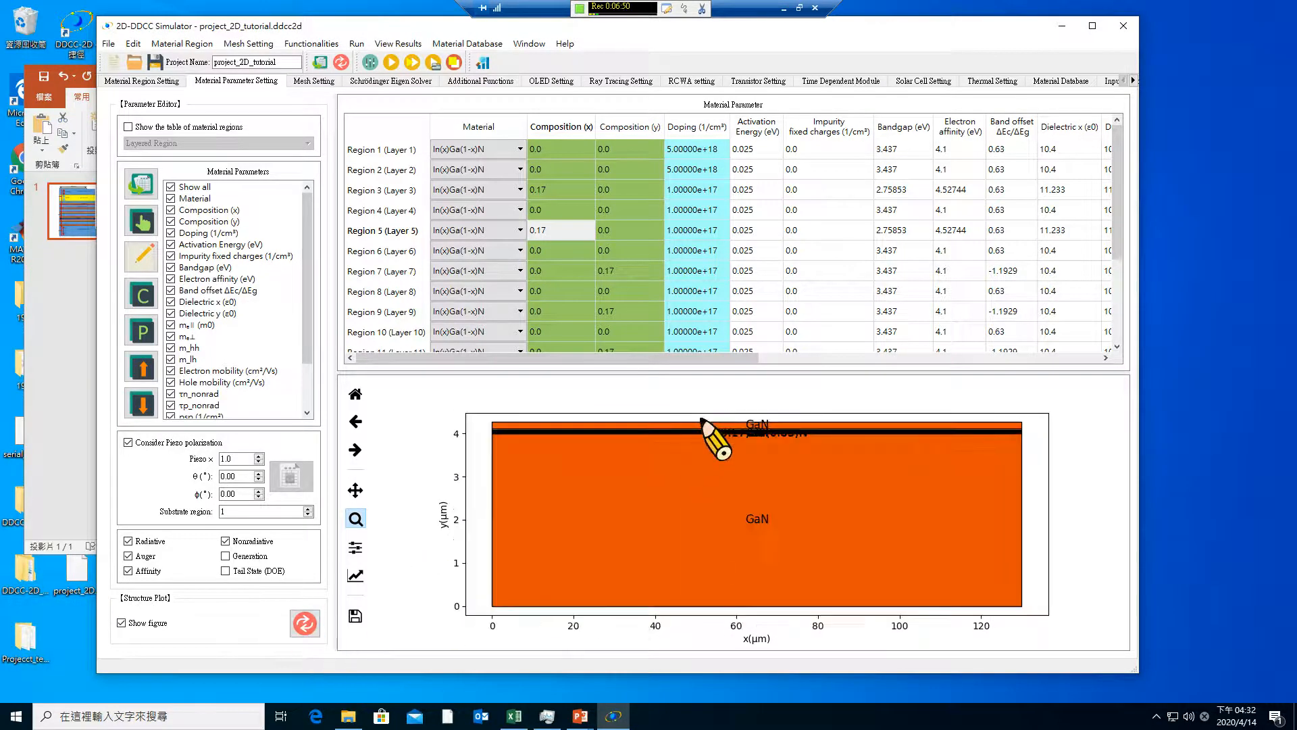
pyautogui.moveTo(700, 417); pyautogui.dragTo(867, 463)
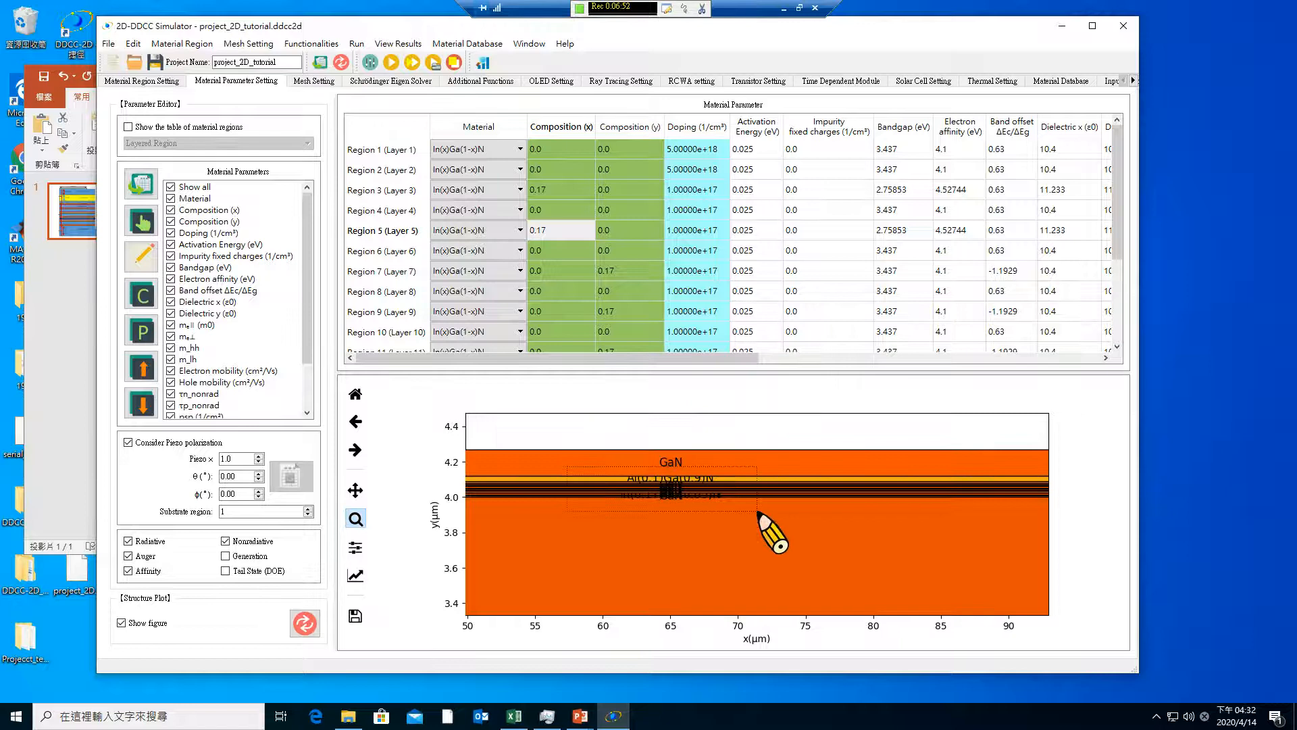
pyautogui.moveTo(758, 513); pyautogui.dragTo(757, 512)
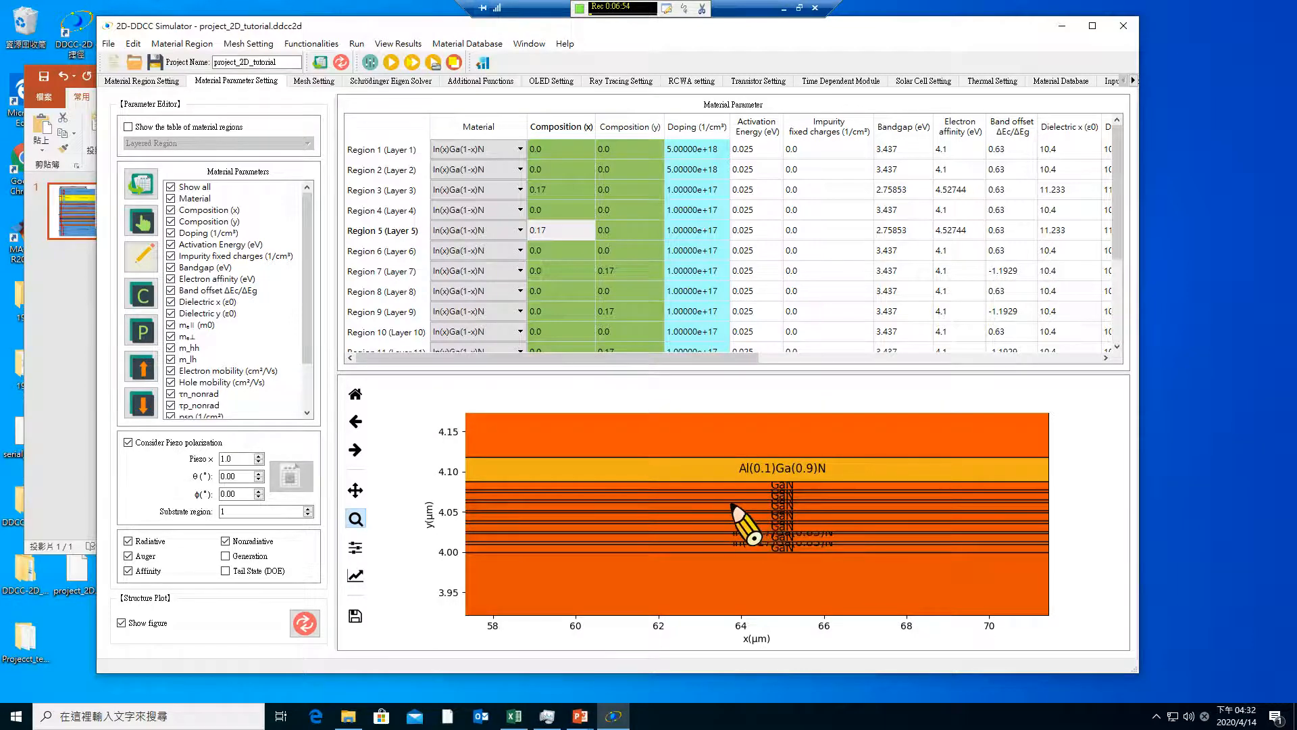
# Set Composition (x) to 0.17 for regions 7, 9, 11 and 13 together, using the default activation energy
pyautogui.click(143, 255)
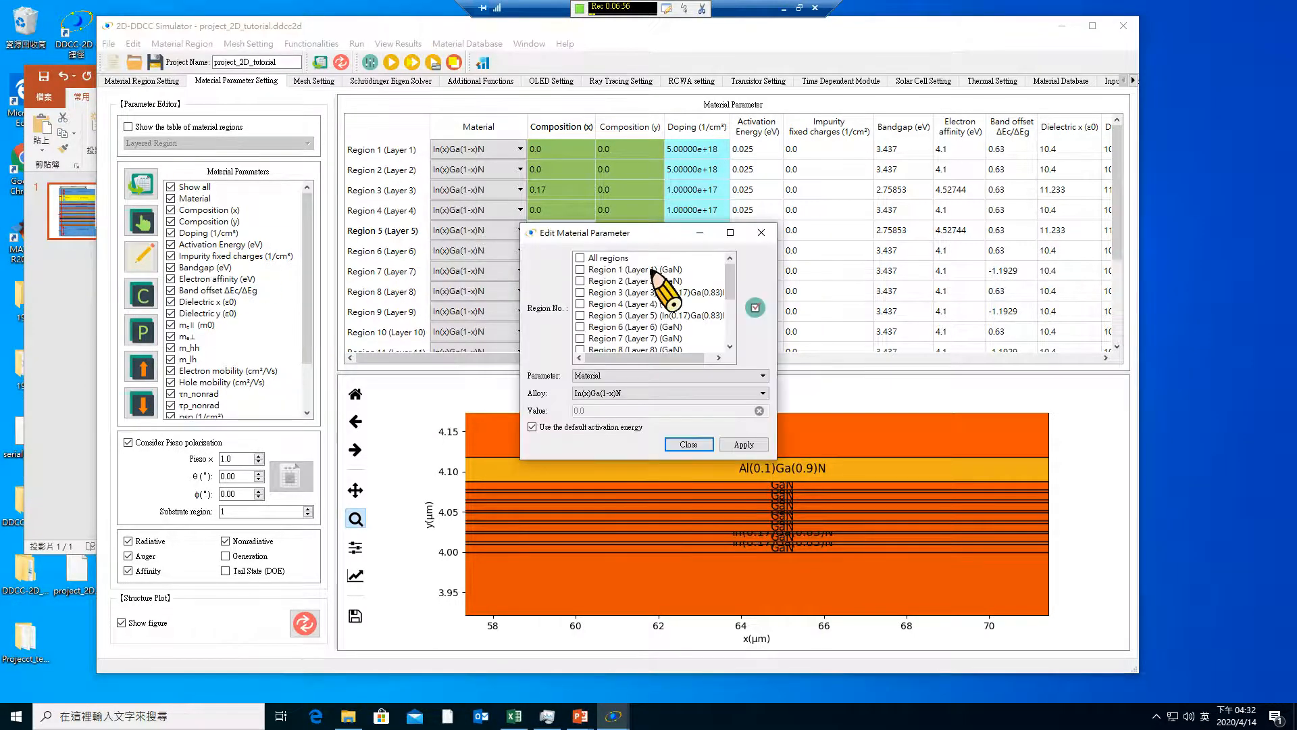
pyautogui.moveTo(730, 274); pyautogui.dragTo(730, 284)
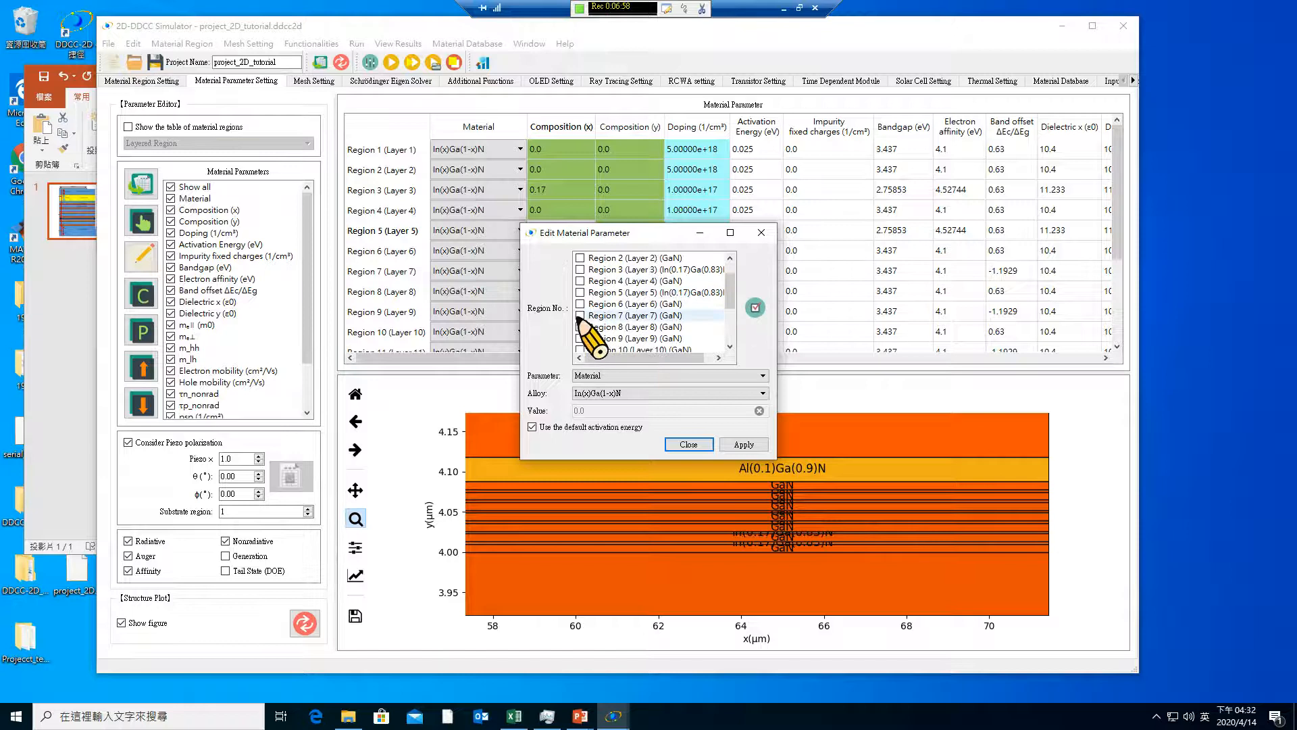
pyautogui.click(580, 338)
pyautogui.click(579, 315)
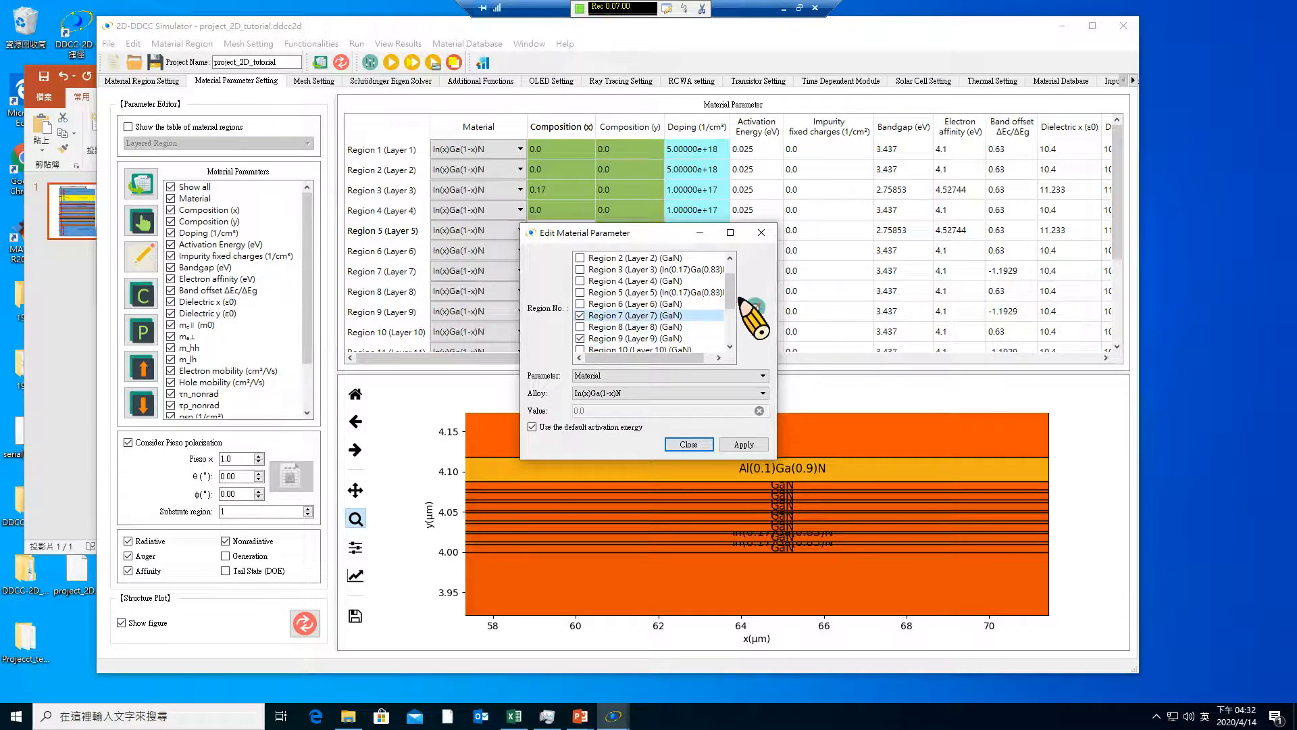
pyautogui.moveTo(731, 290); pyautogui.dragTo(730, 319)
pyautogui.click(580, 338)
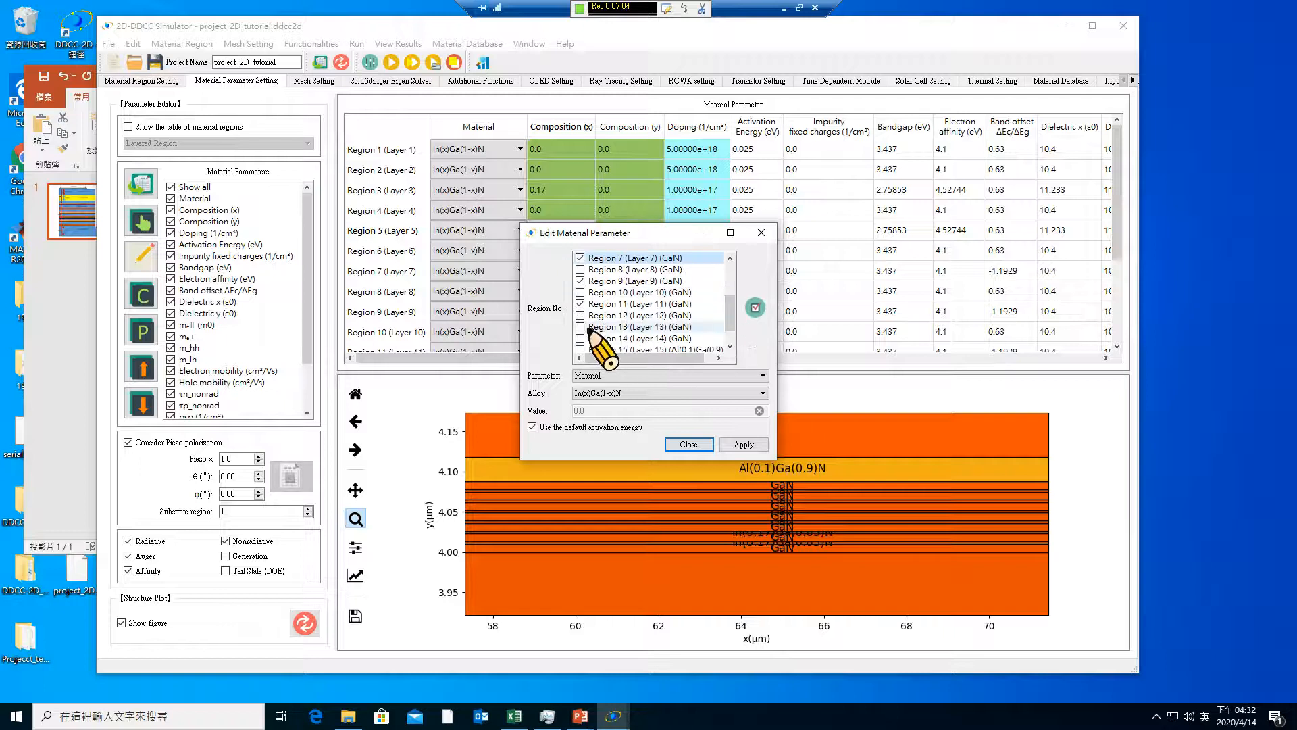
pyautogui.click(581, 328)
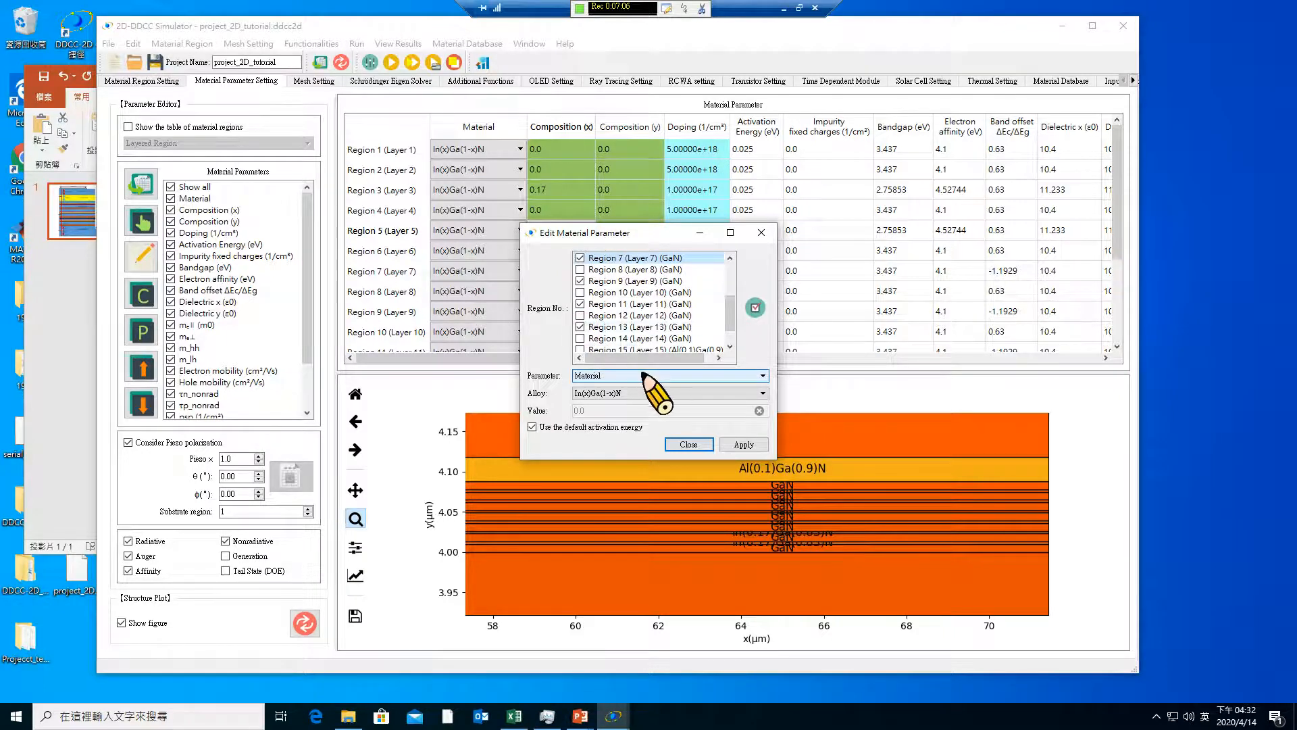
pyautogui.click(652, 375)
pyautogui.click(633, 395)
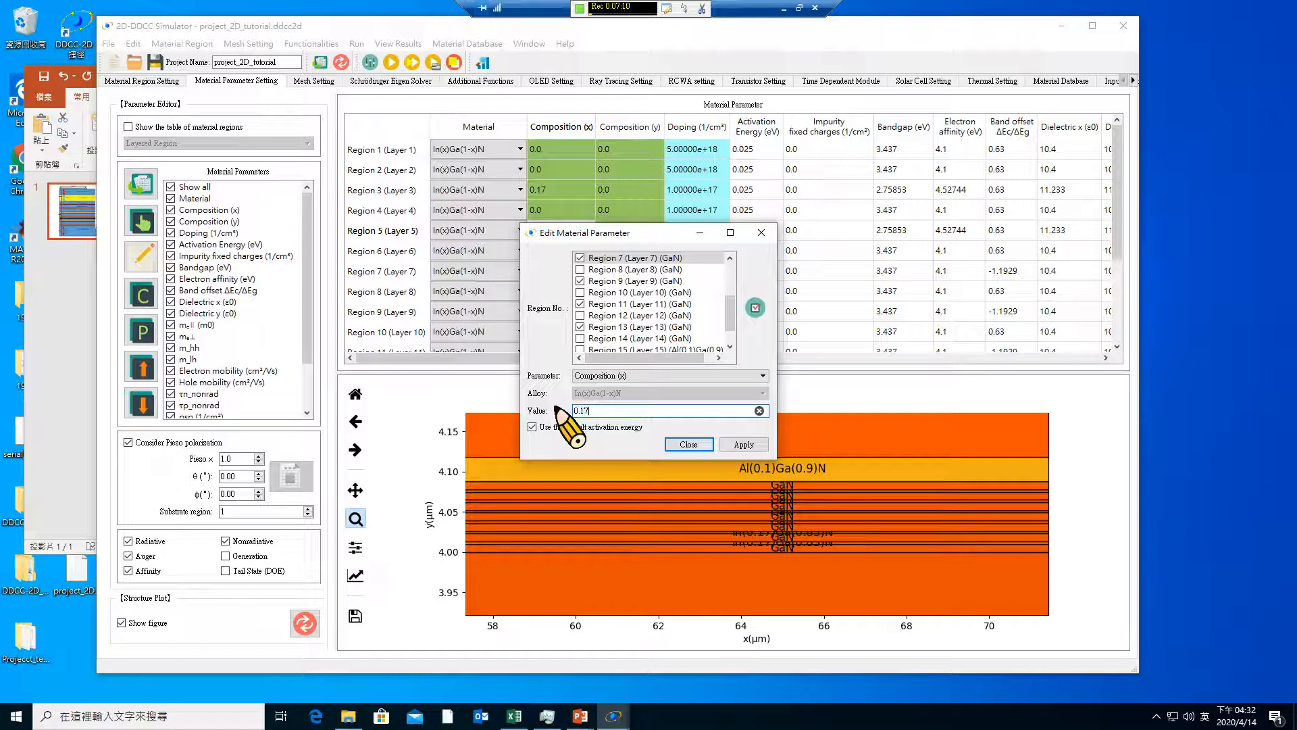
pyautogui.click(743, 444)
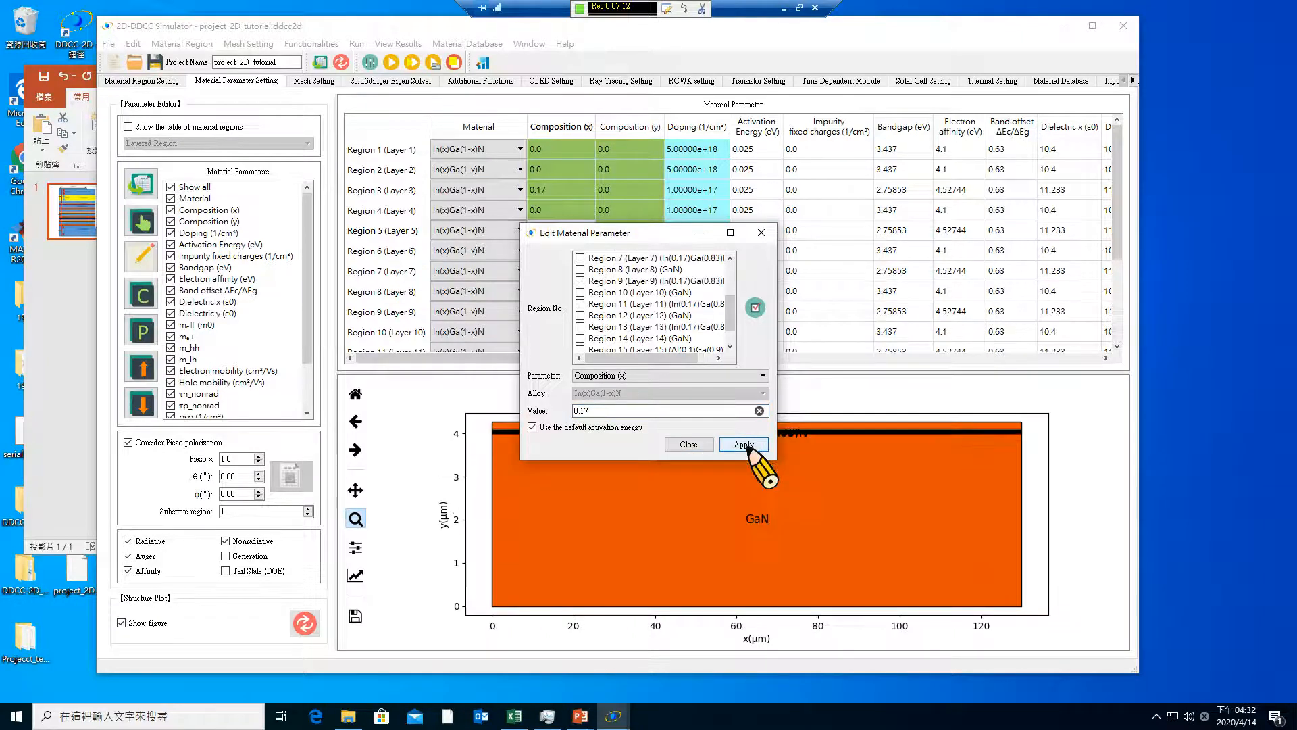
pyautogui.click(727, 315)
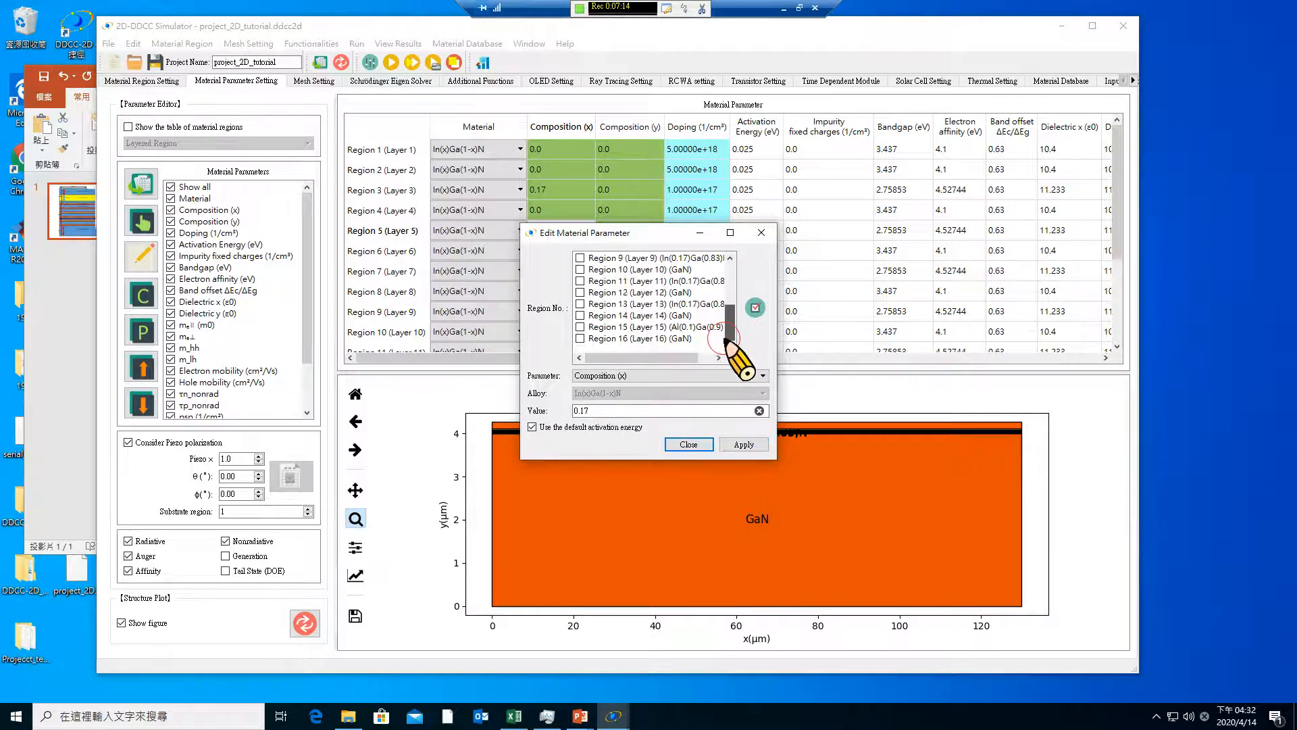
pyautogui.moveTo(727, 315); pyautogui.dragTo(728, 298)
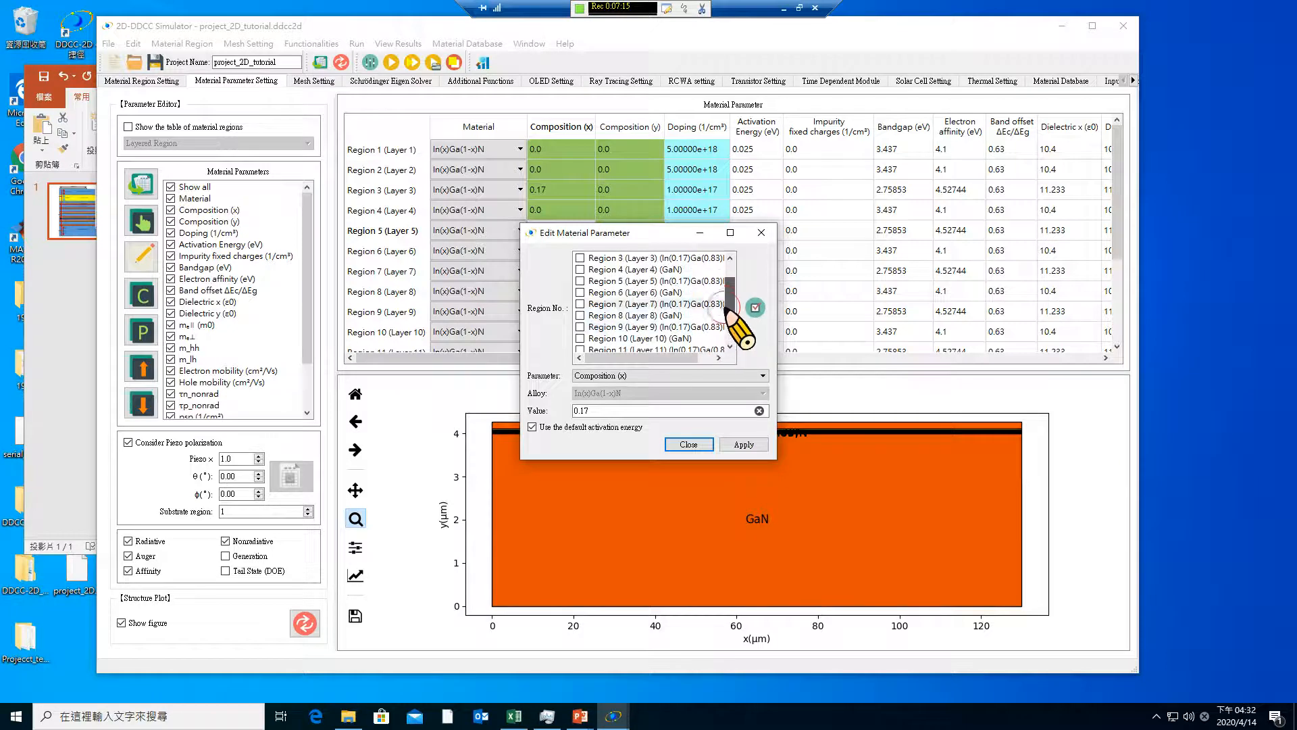
pyautogui.click(688, 444)
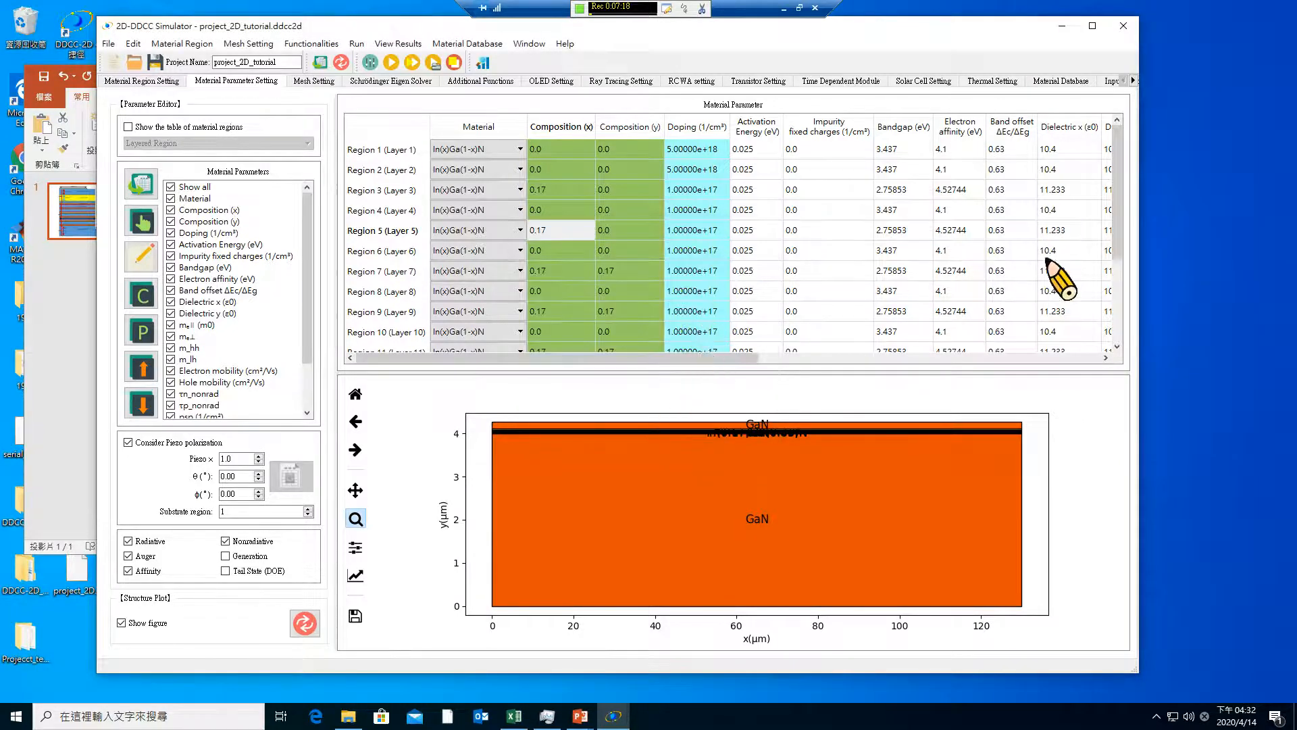
# Examine the quantum-well layer labels below the AlGaN layer in the structure plot and review the material parameter table
pyautogui.moveTo(658, 422); pyautogui.dragTo(813, 461)
pyautogui.moveTo(729, 436); pyautogui.dragTo(973, 533)
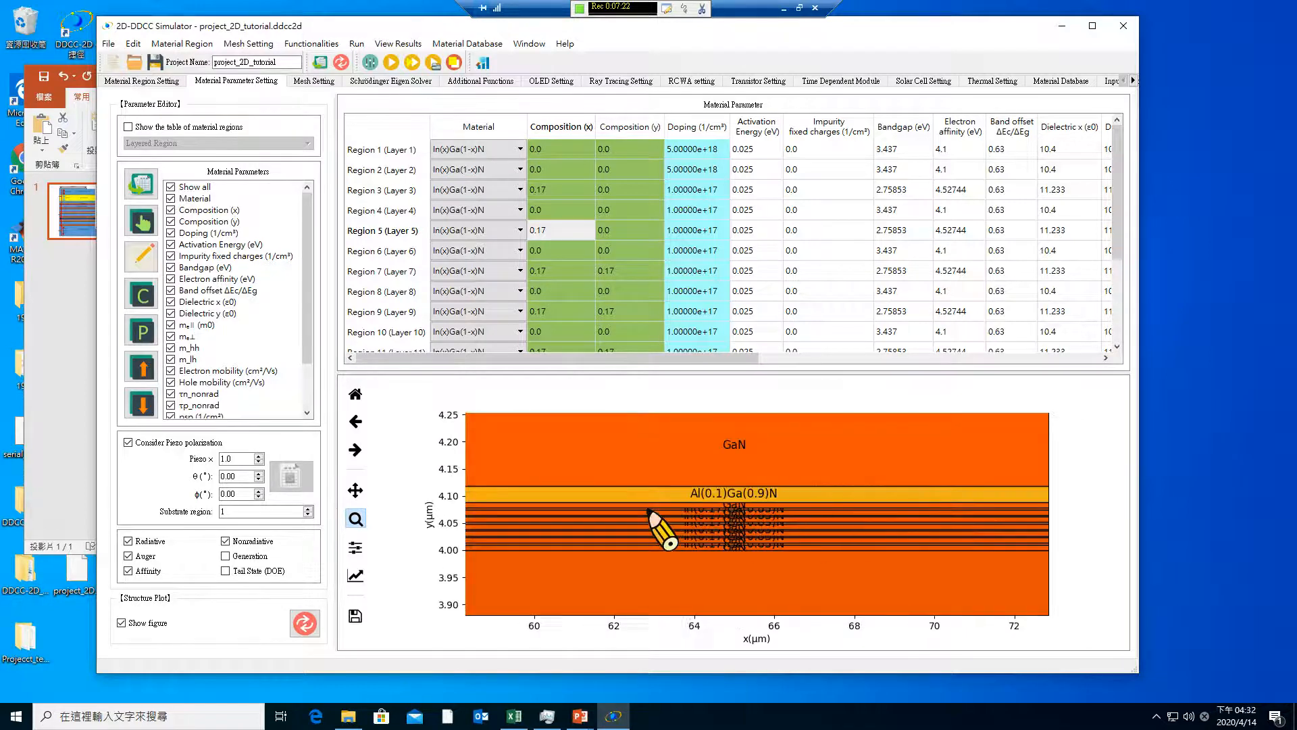
pyautogui.moveTo(638, 474); pyautogui.dragTo(848, 584)
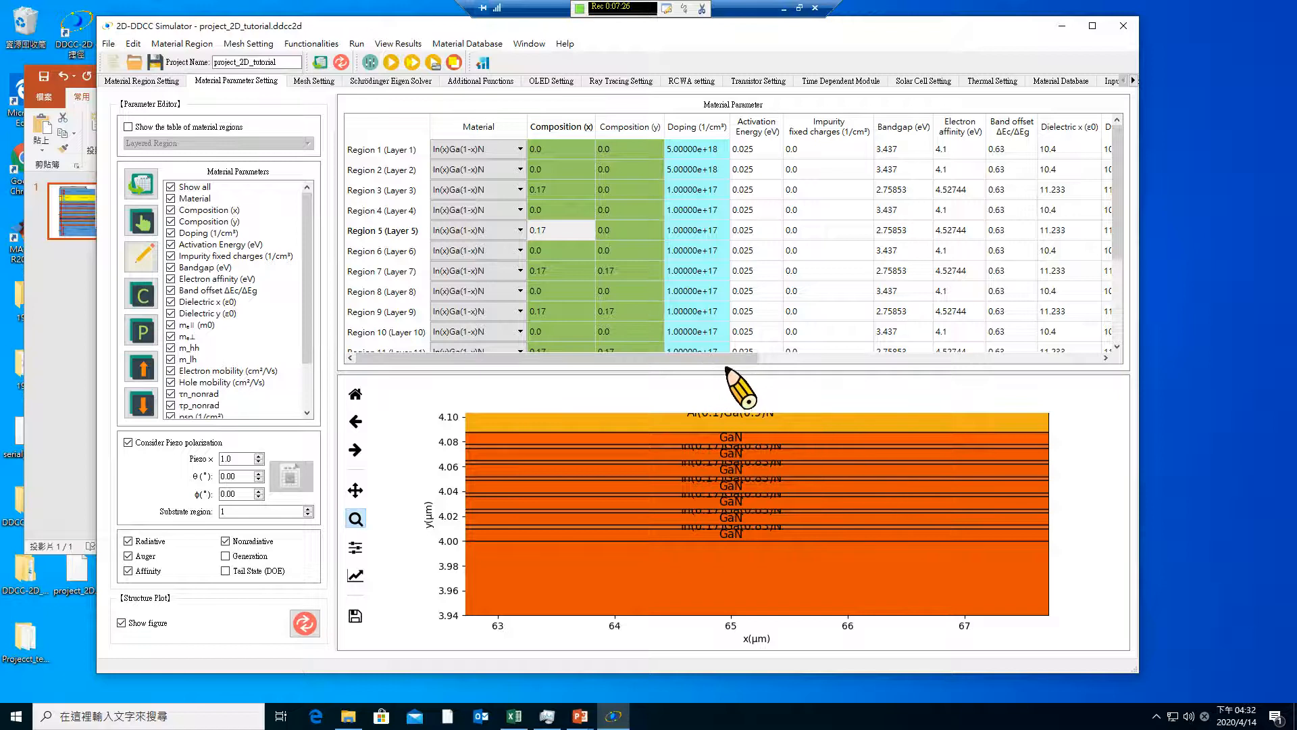
pyautogui.click(1074, 360)
pyautogui.click(581, 358)
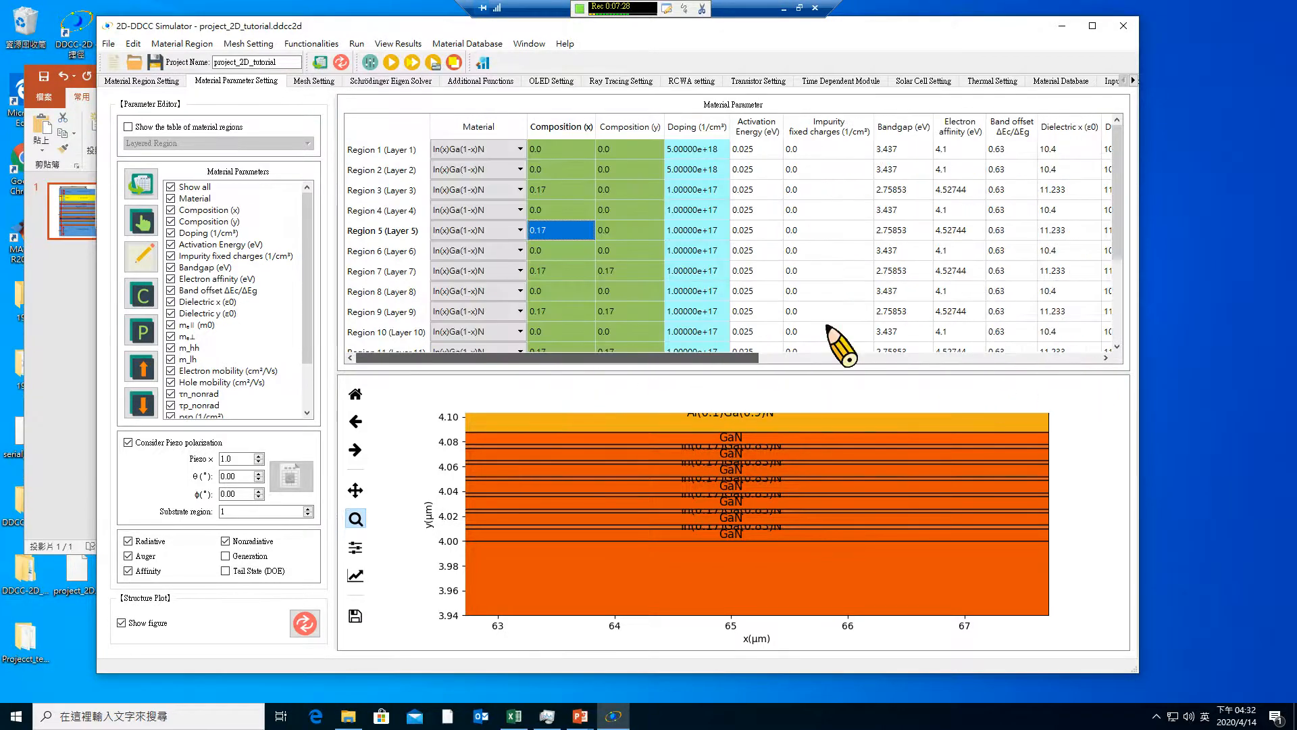
pyautogui.moveTo(1124, 202); pyautogui.dragTo(1123, 231)
# Review the project's x start position and overall width in the material region settings without changing them
pyautogui.click(137, 80)
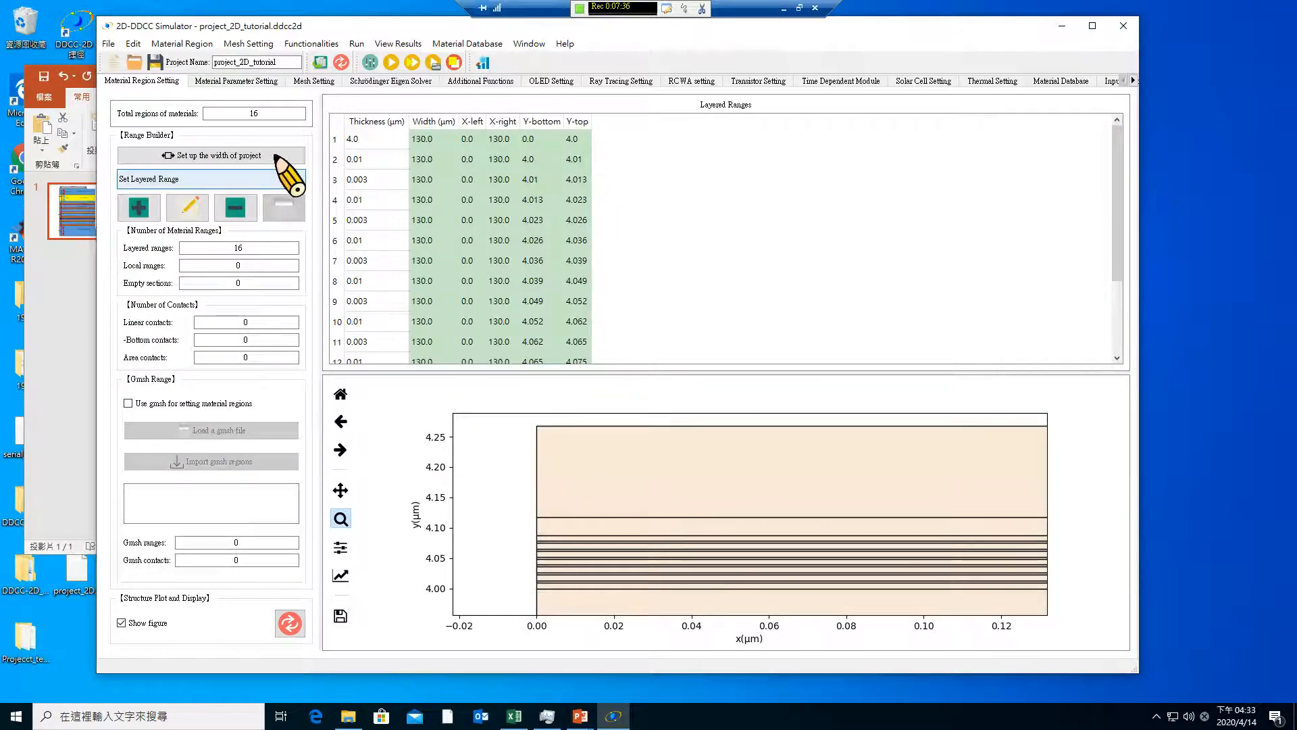
pyautogui.click(250, 156)
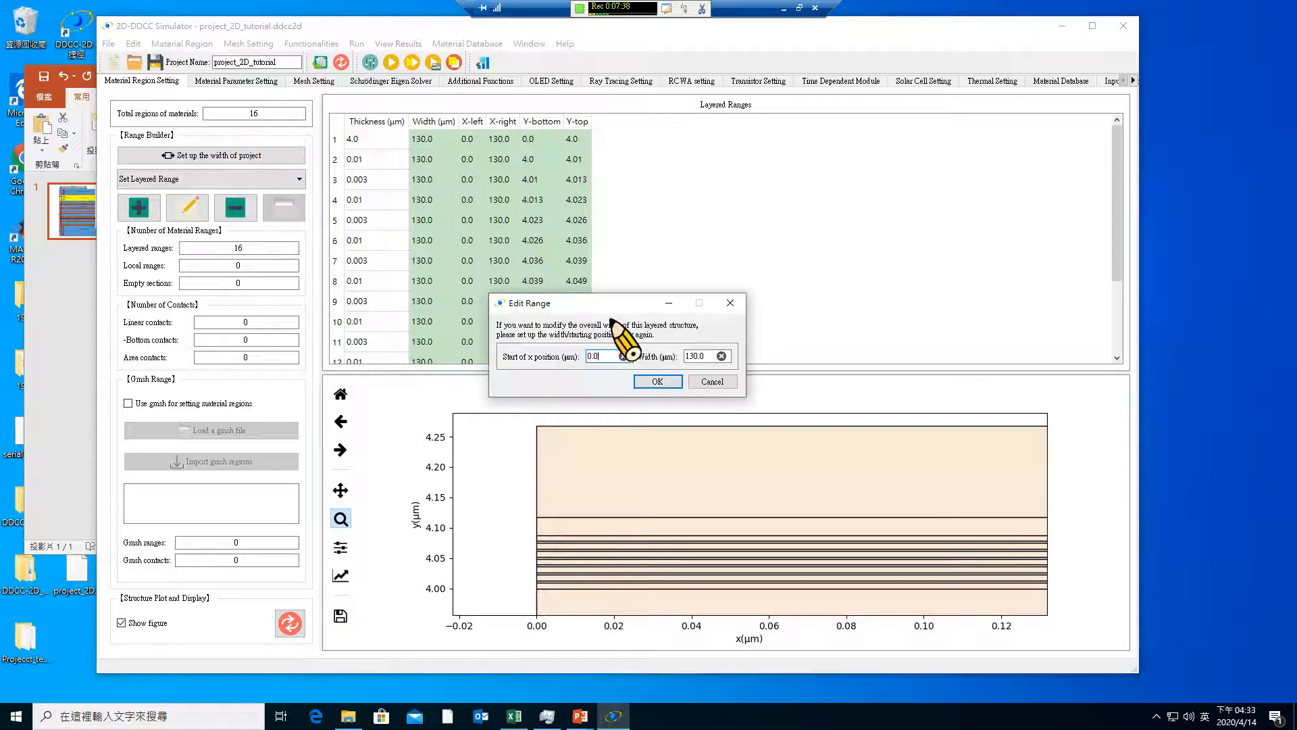
pyautogui.click(713, 382)
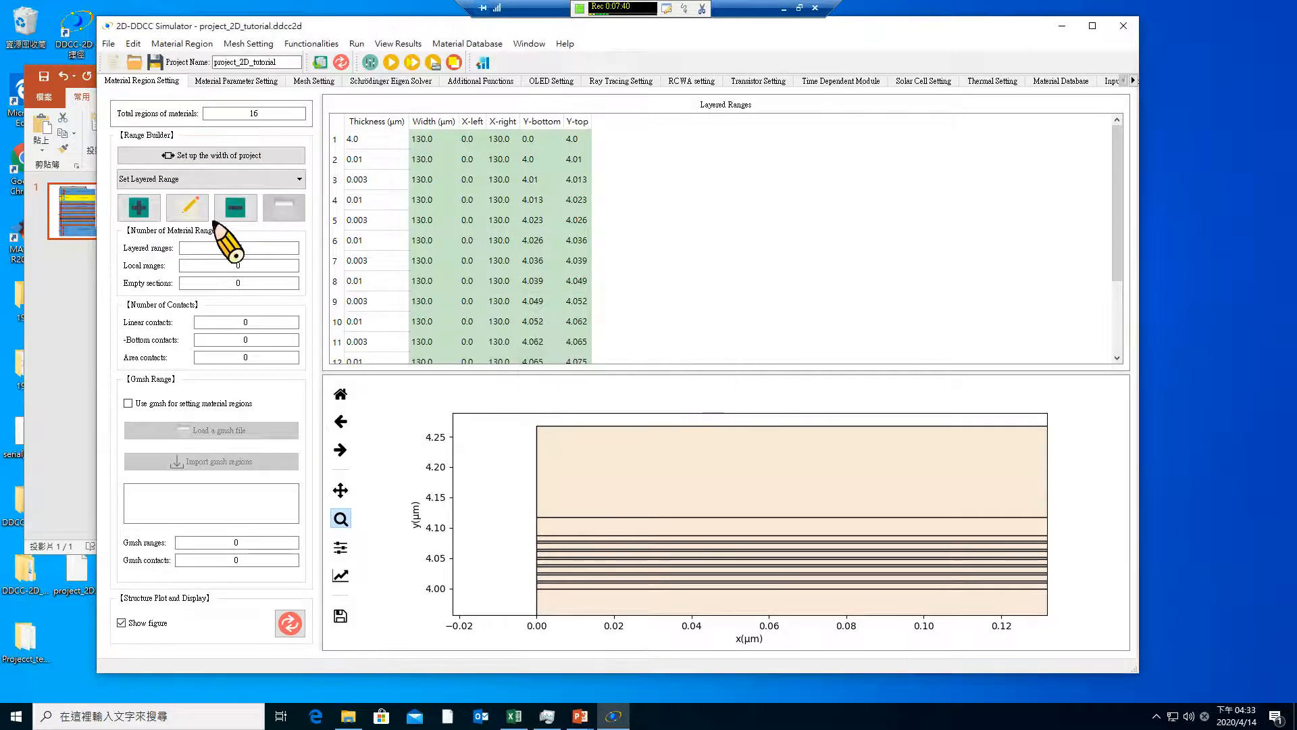
# Switch to PowerPoint and check the dimensions of the etched corner on the Epi-2D slide
pyautogui.click(189, 180)
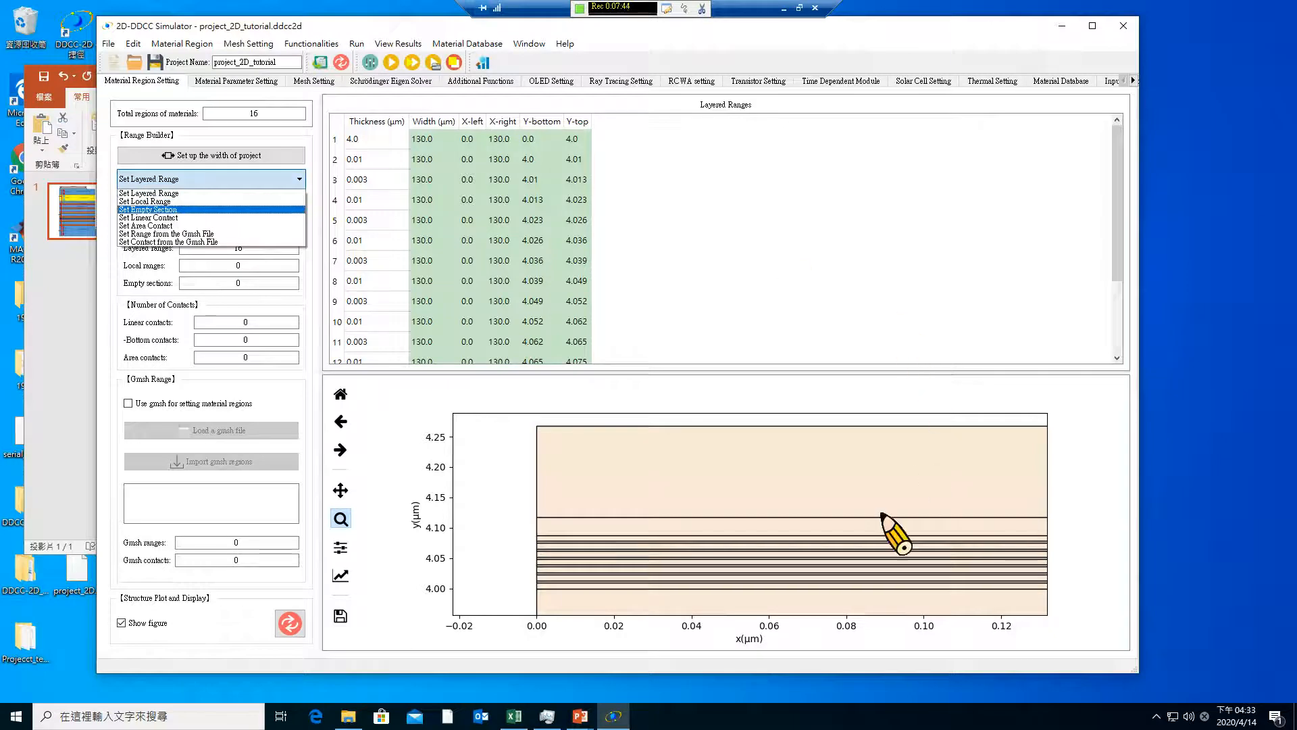
pyautogui.click(581, 716)
pyautogui.click(659, 686)
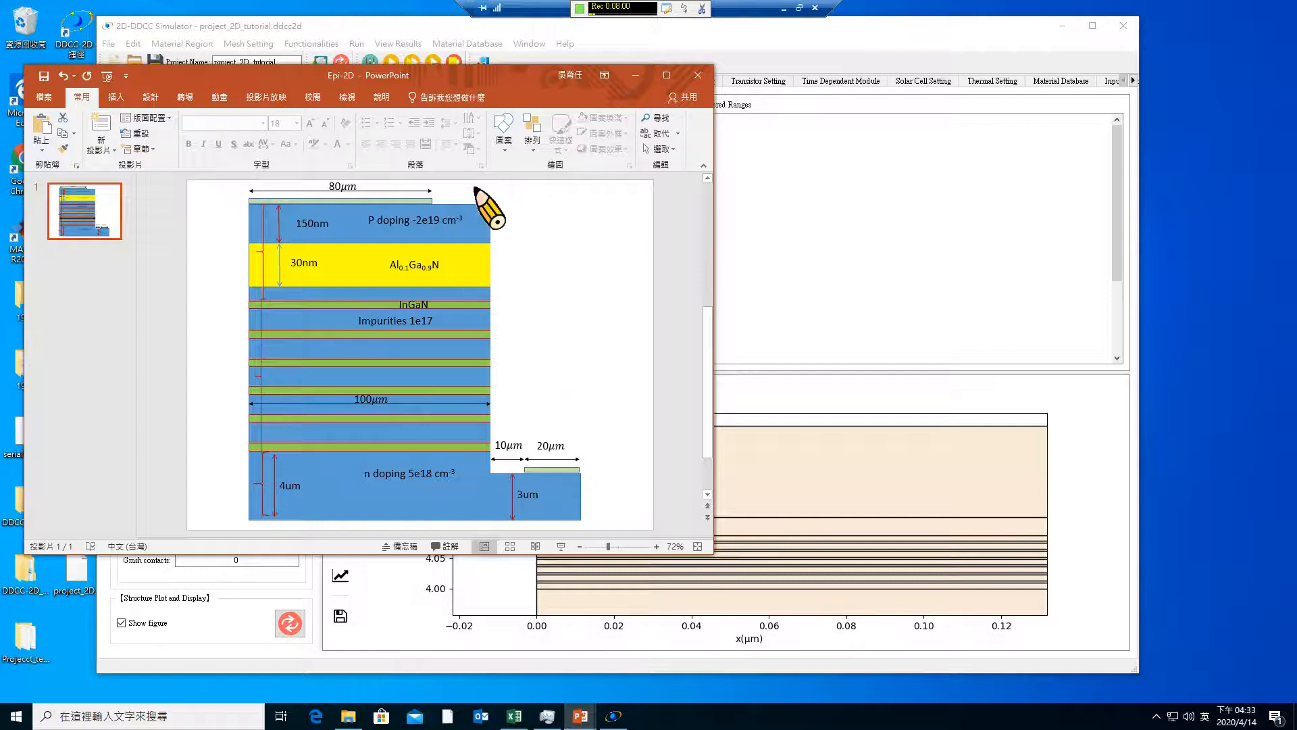
pyautogui.click(617, 48)
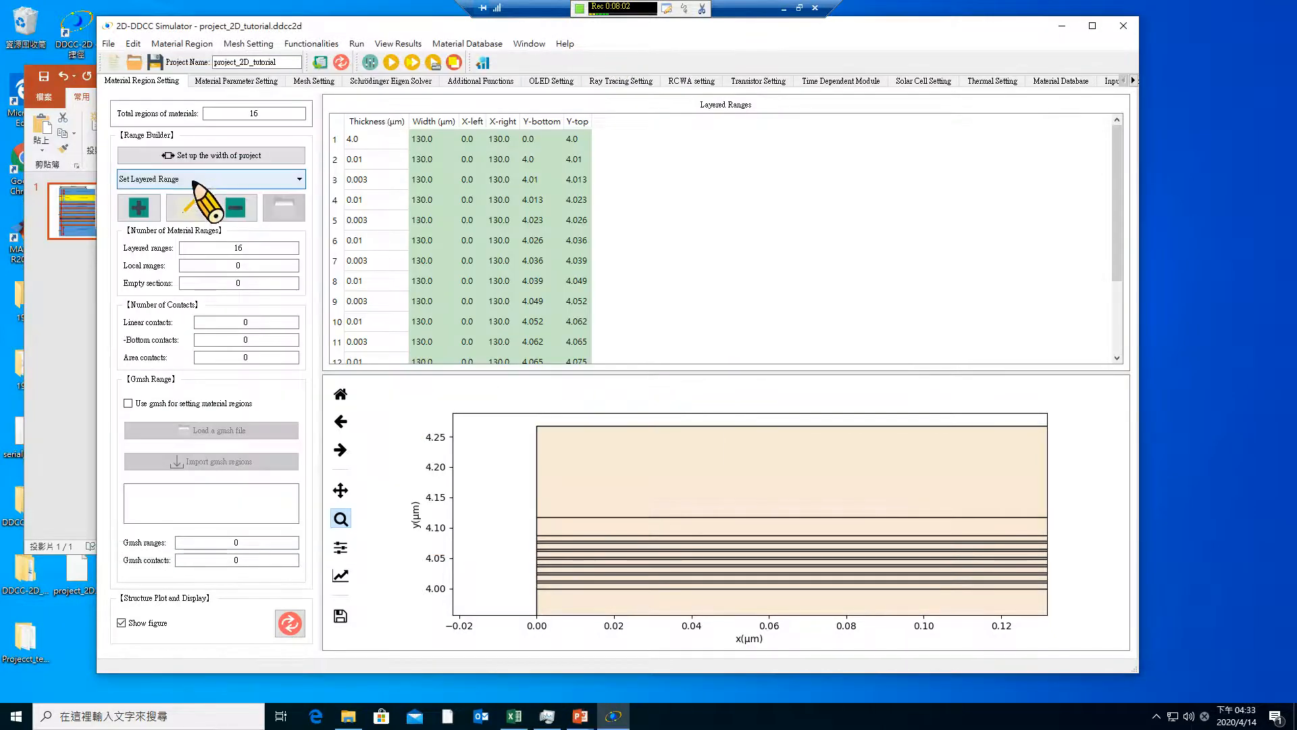
# Add a single rectangular empty section with f1 = 100, f2 = 3.0, f3 = 130 and f4 = 4.3 µm
pyautogui.click(202, 179)
pyautogui.click(181, 209)
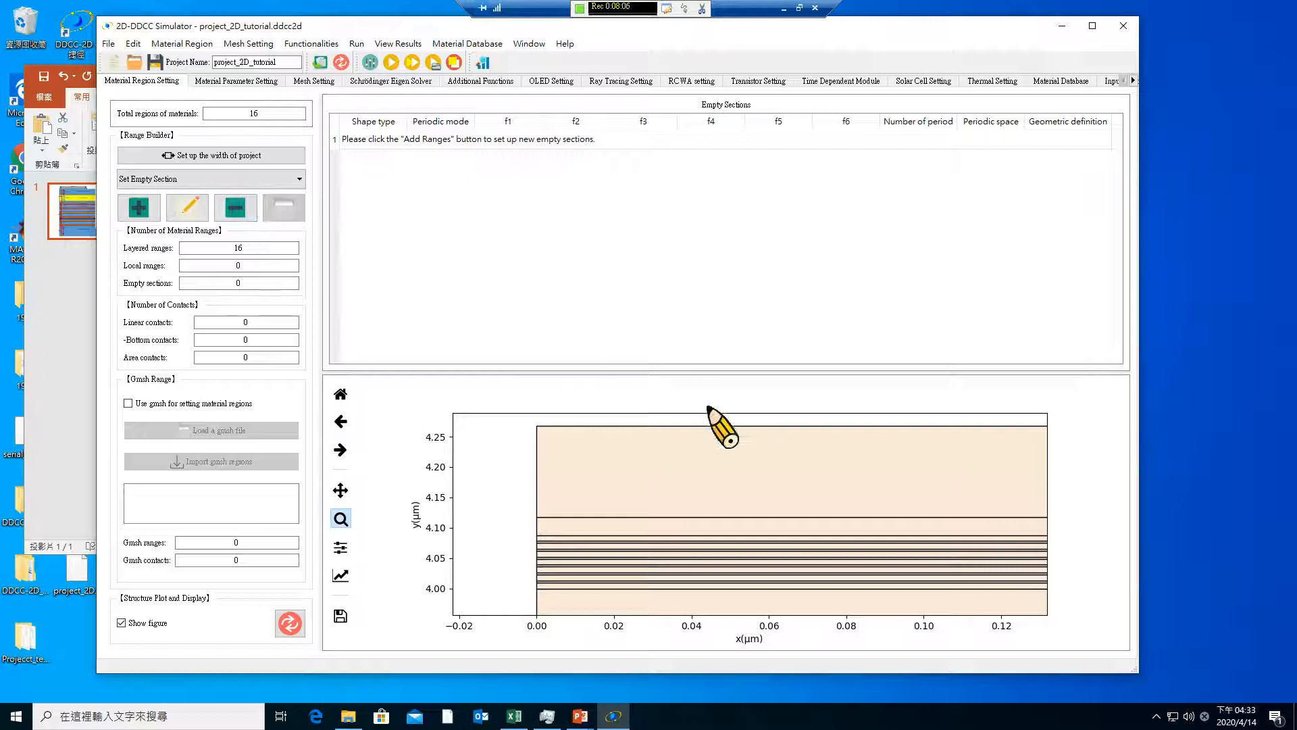
pyautogui.click(138, 208)
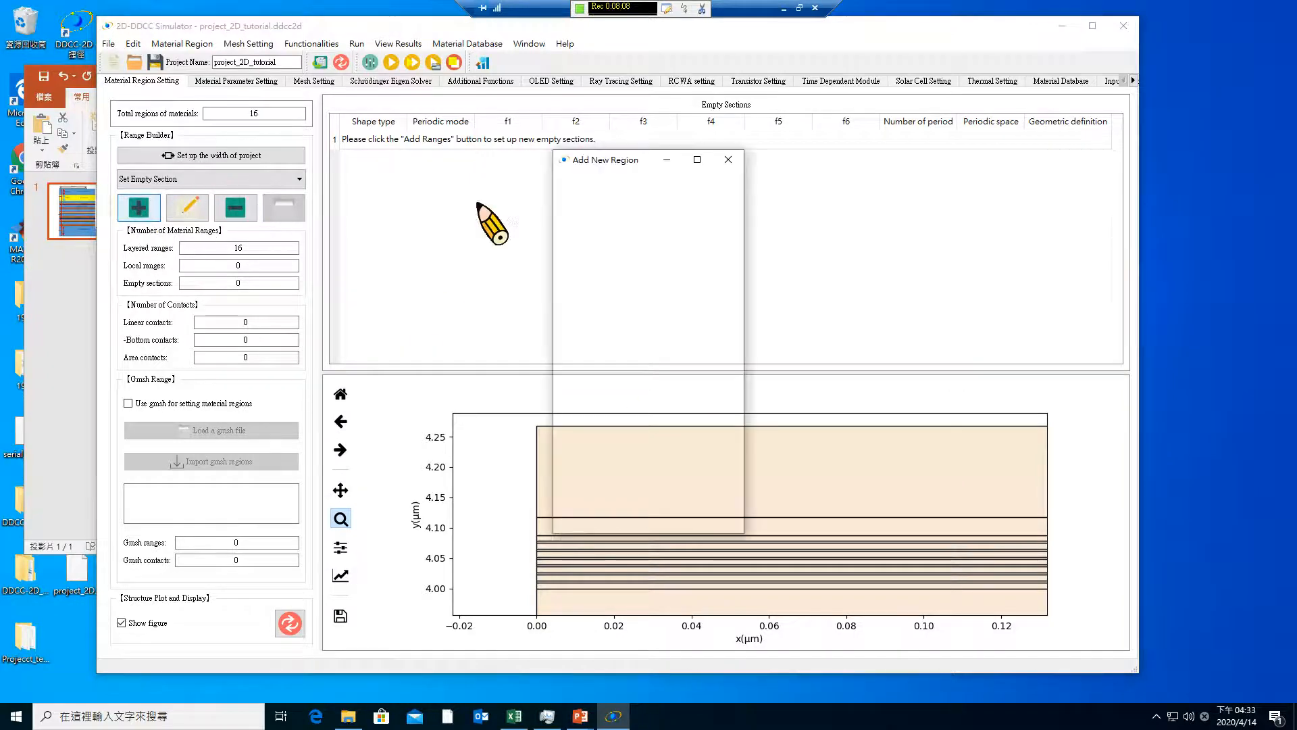
pyautogui.click(681, 200)
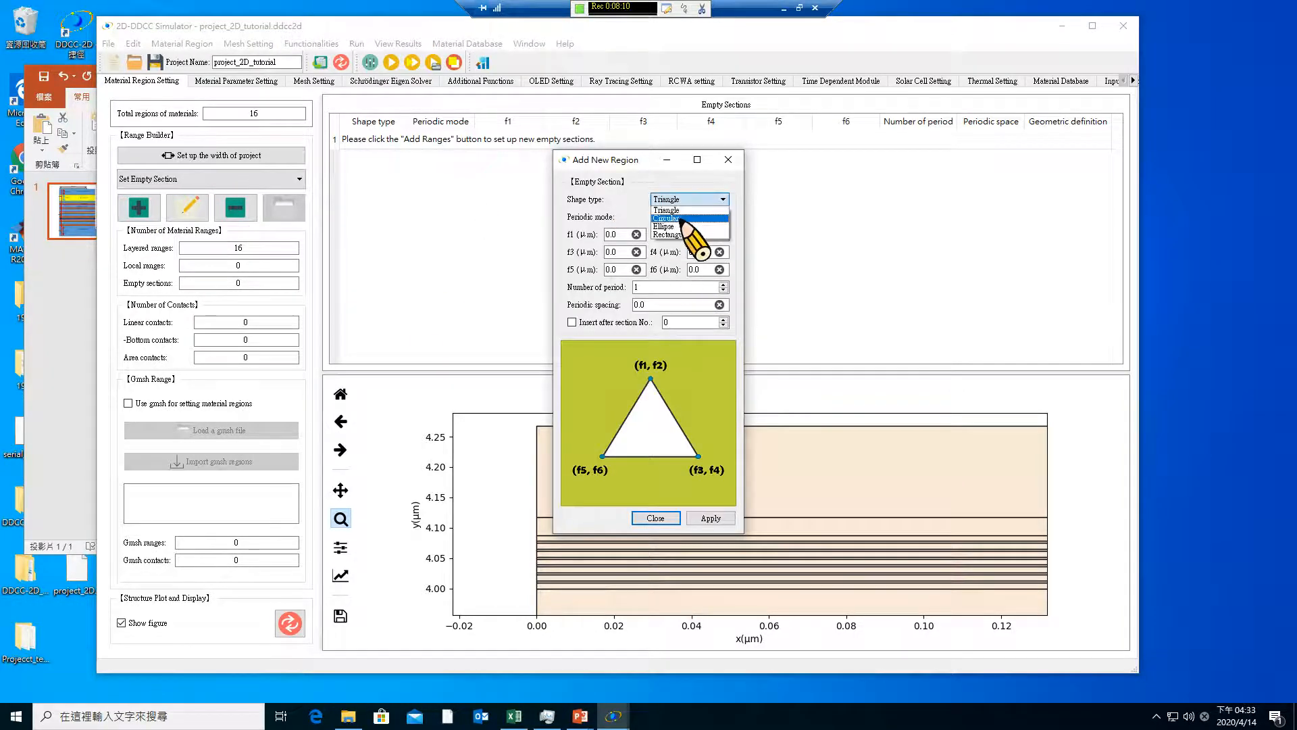
pyautogui.click(691, 233)
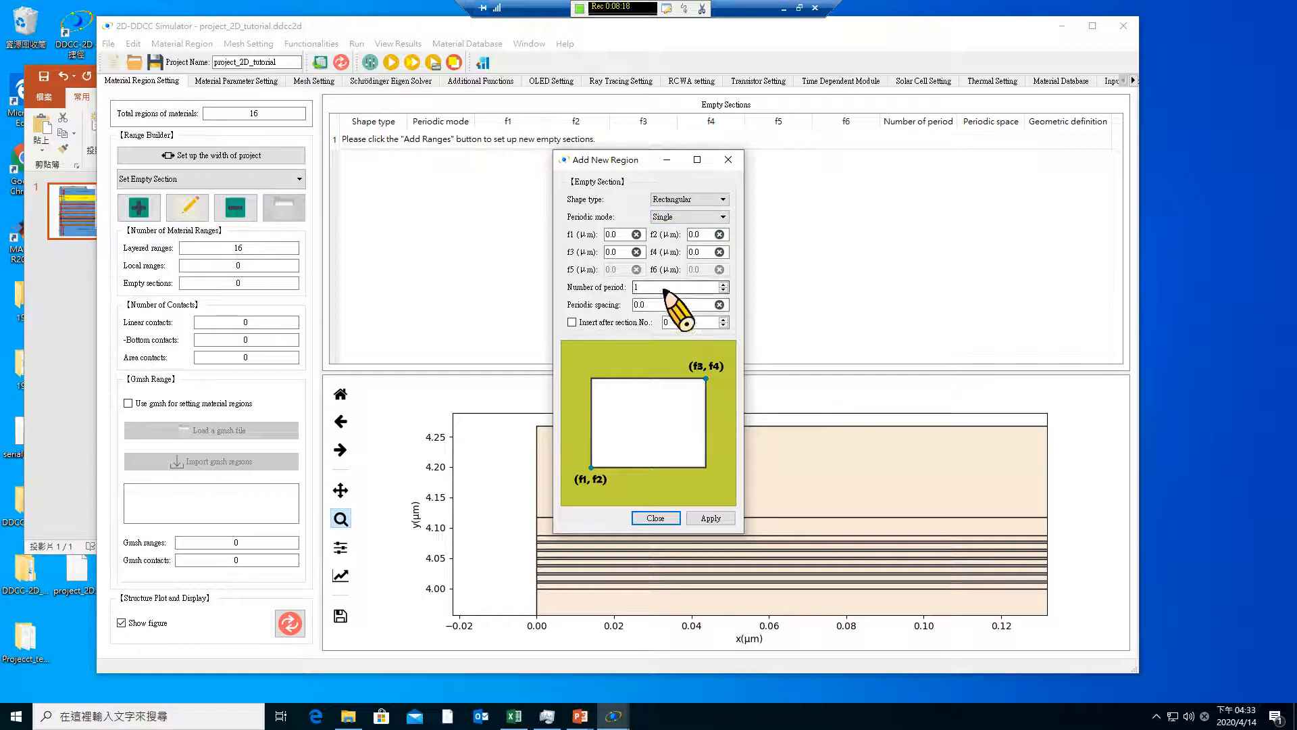
pyautogui.moveTo(619, 160); pyautogui.dragTo(362, 160)
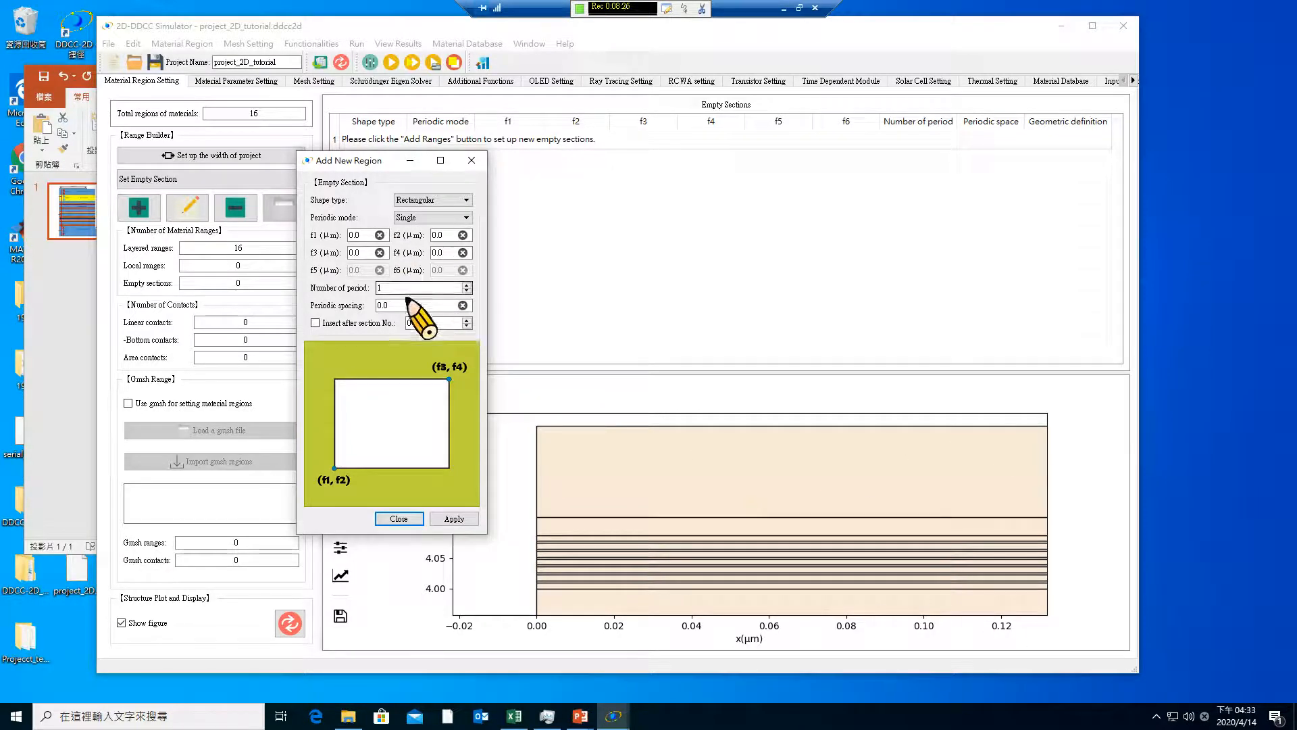
pyautogui.doubleClick(364, 234)
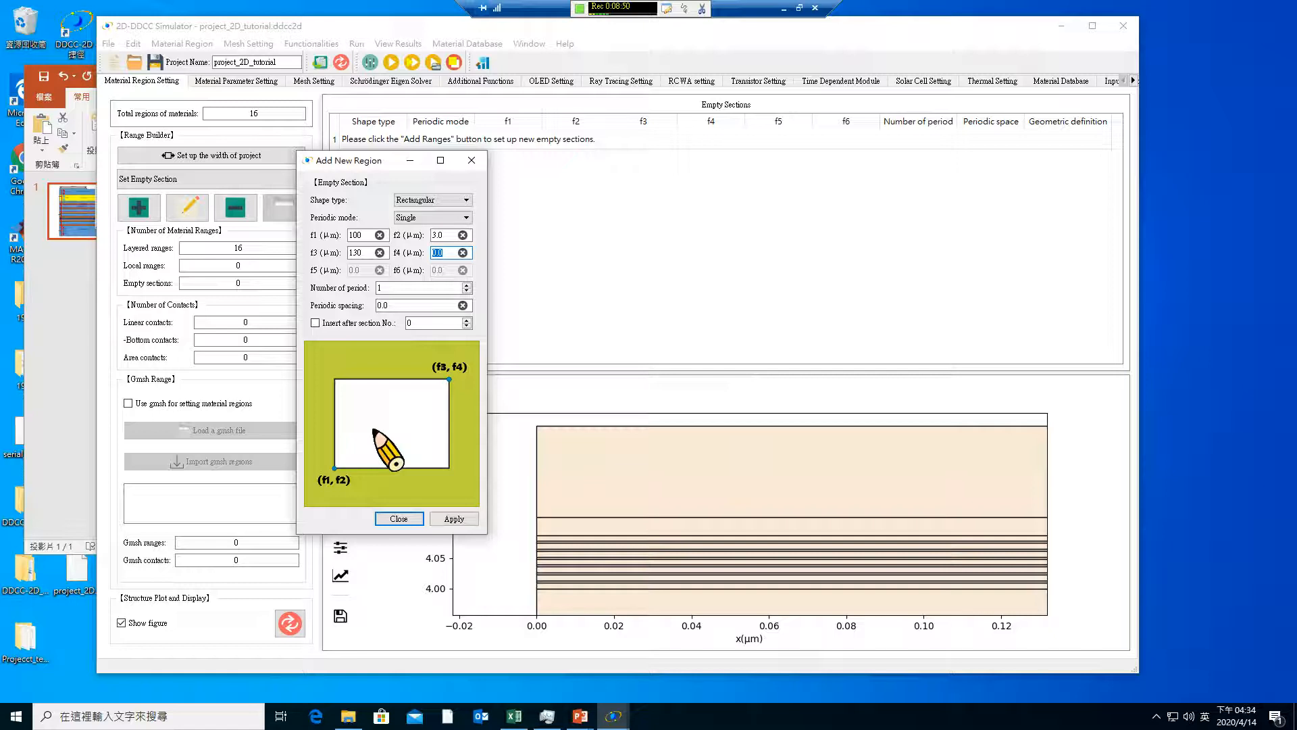
pyautogui.moveTo(350, 160); pyautogui.dragTo(170, 171)
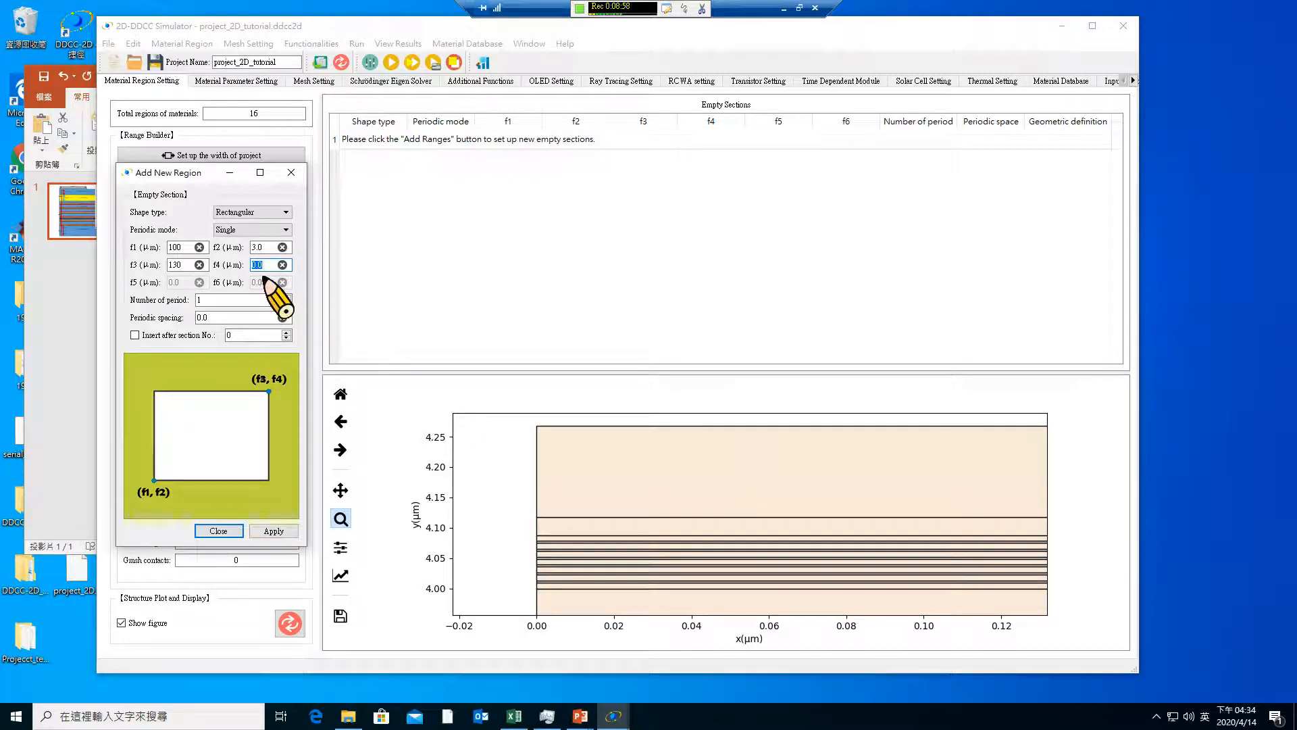
pyautogui.click(274, 531)
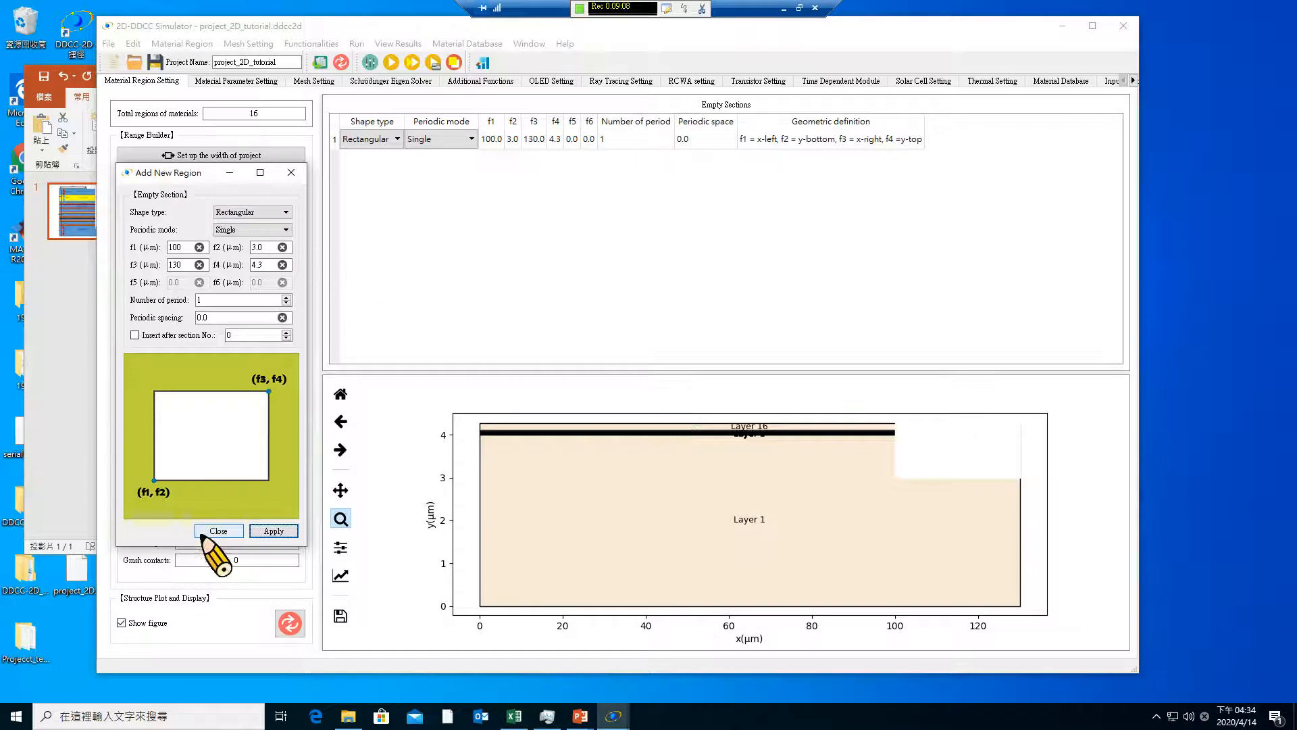
pyautogui.click(217, 530)
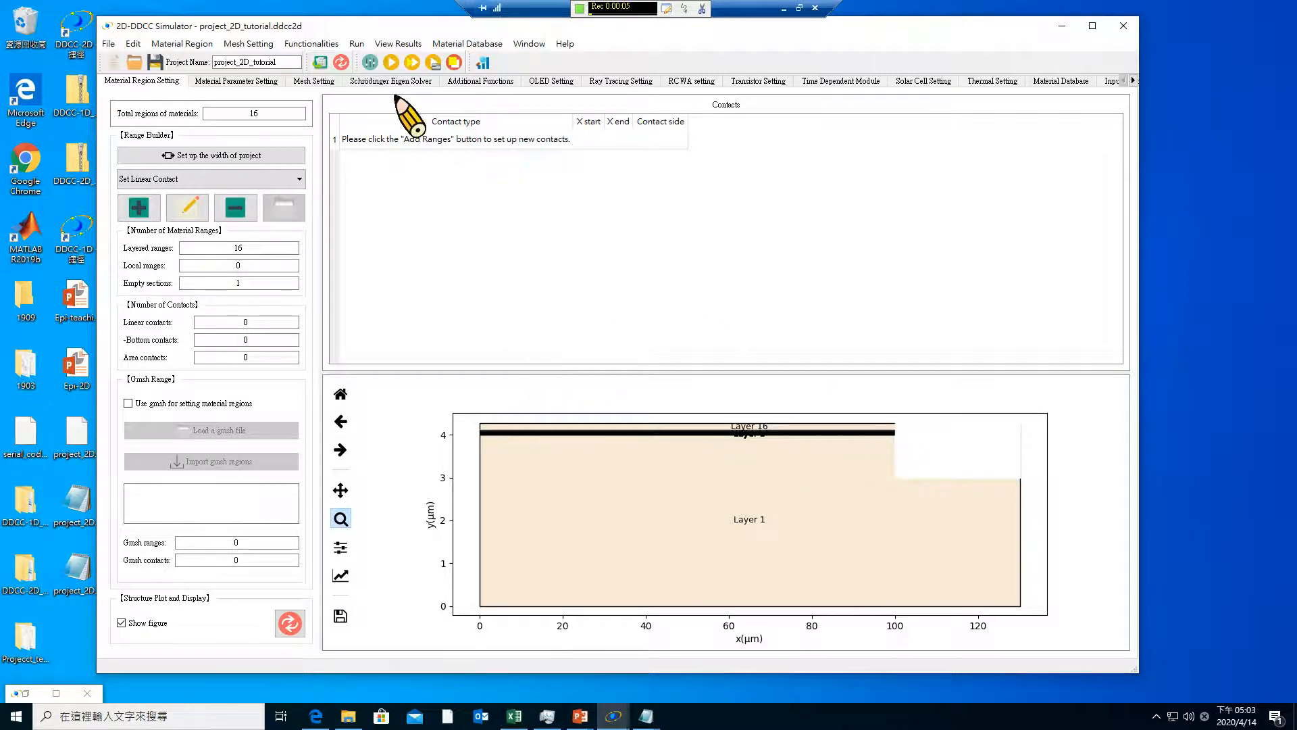
# View the X-node mesh points, and switch to PowerPoint to check the contact dimensions on the Epi-2D slide
pyautogui.click(328, 80)
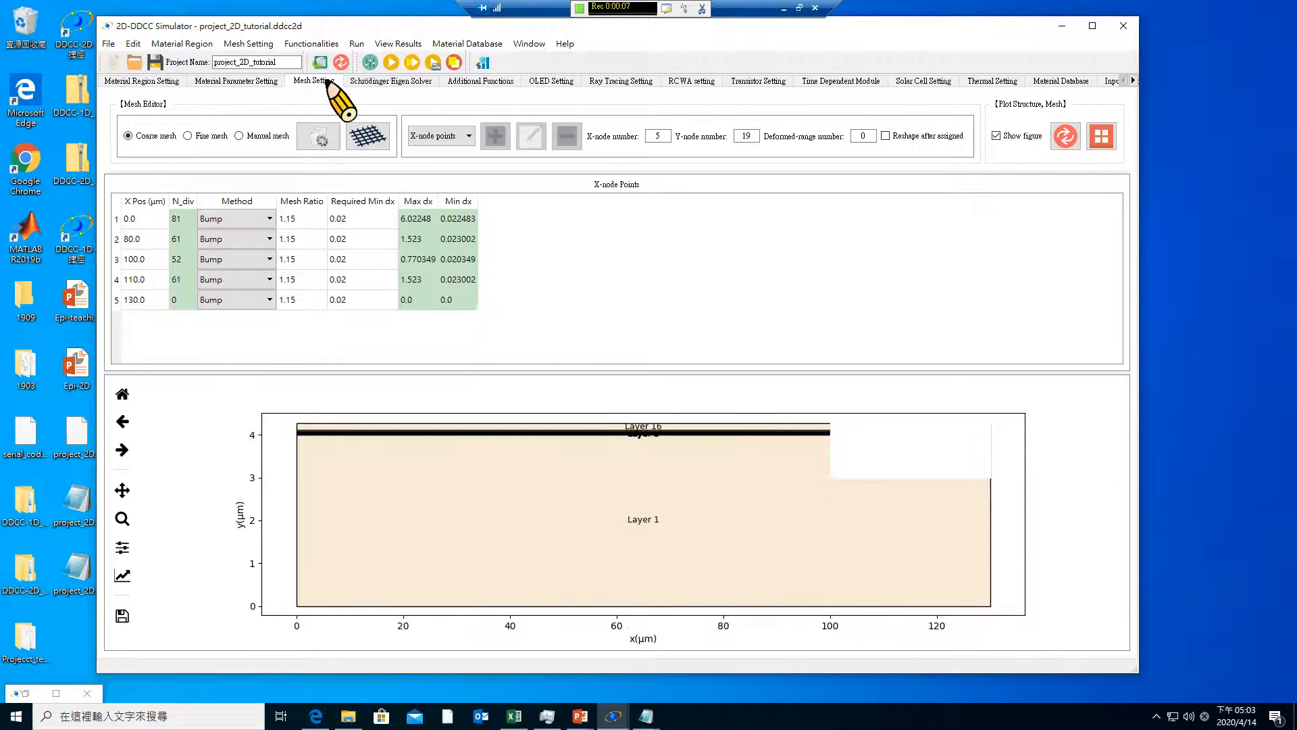
pyautogui.click(158, 83)
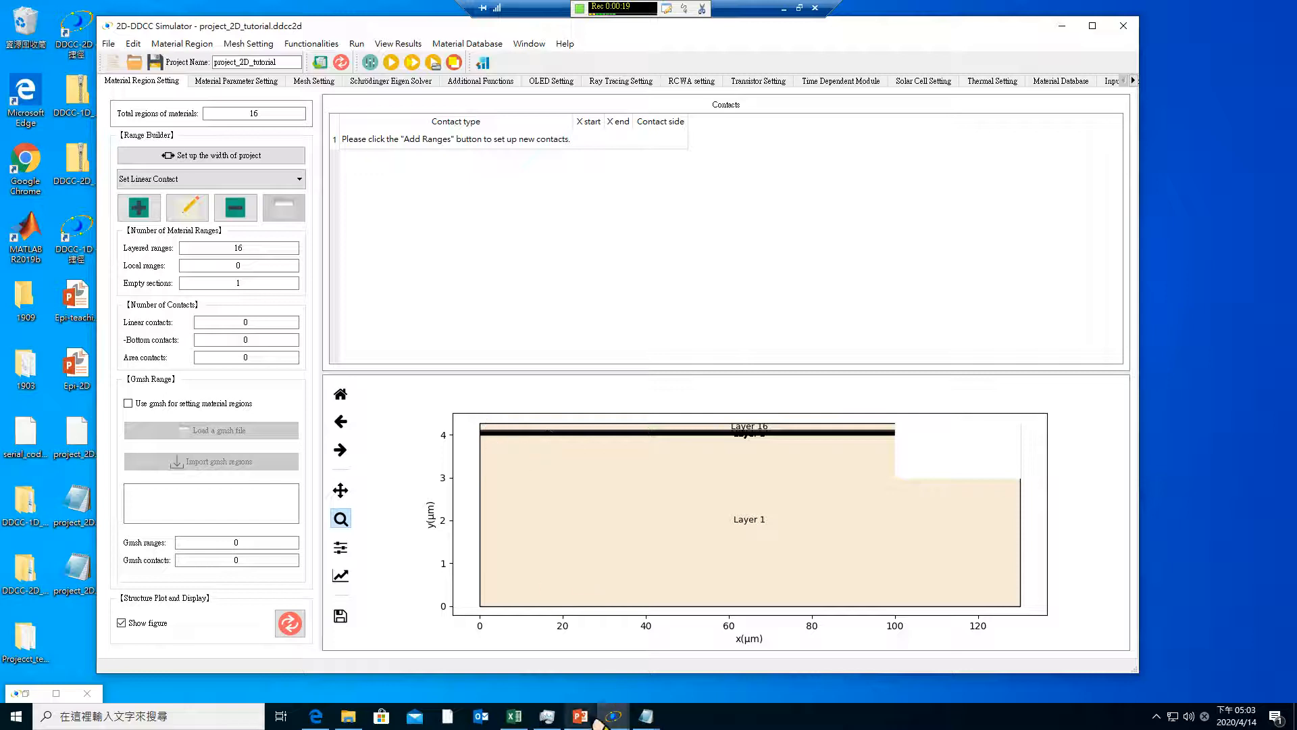
pyautogui.moveTo(582, 717)
pyautogui.click(632, 665)
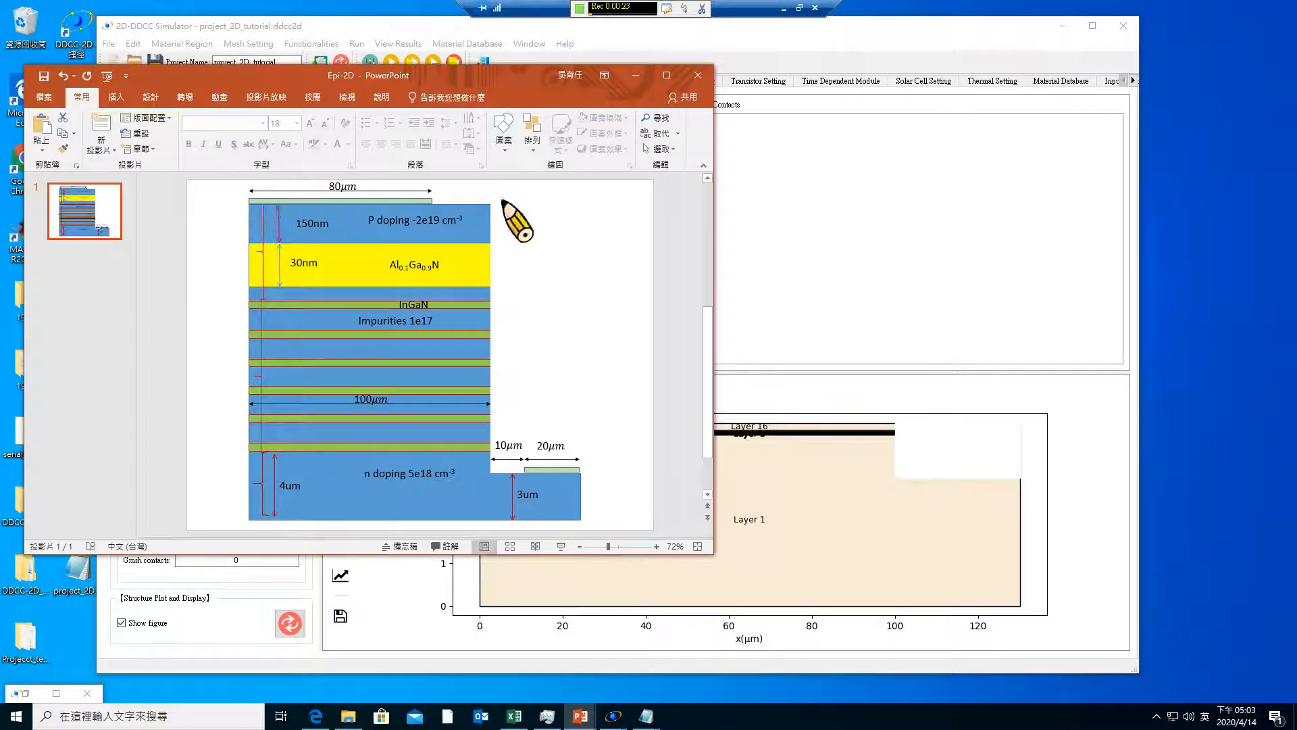
# Return to the 2D-DDCC Simulator and add a Drain linear contact on the top side from X = 0 to 80 µm
pyautogui.click(635, 75)
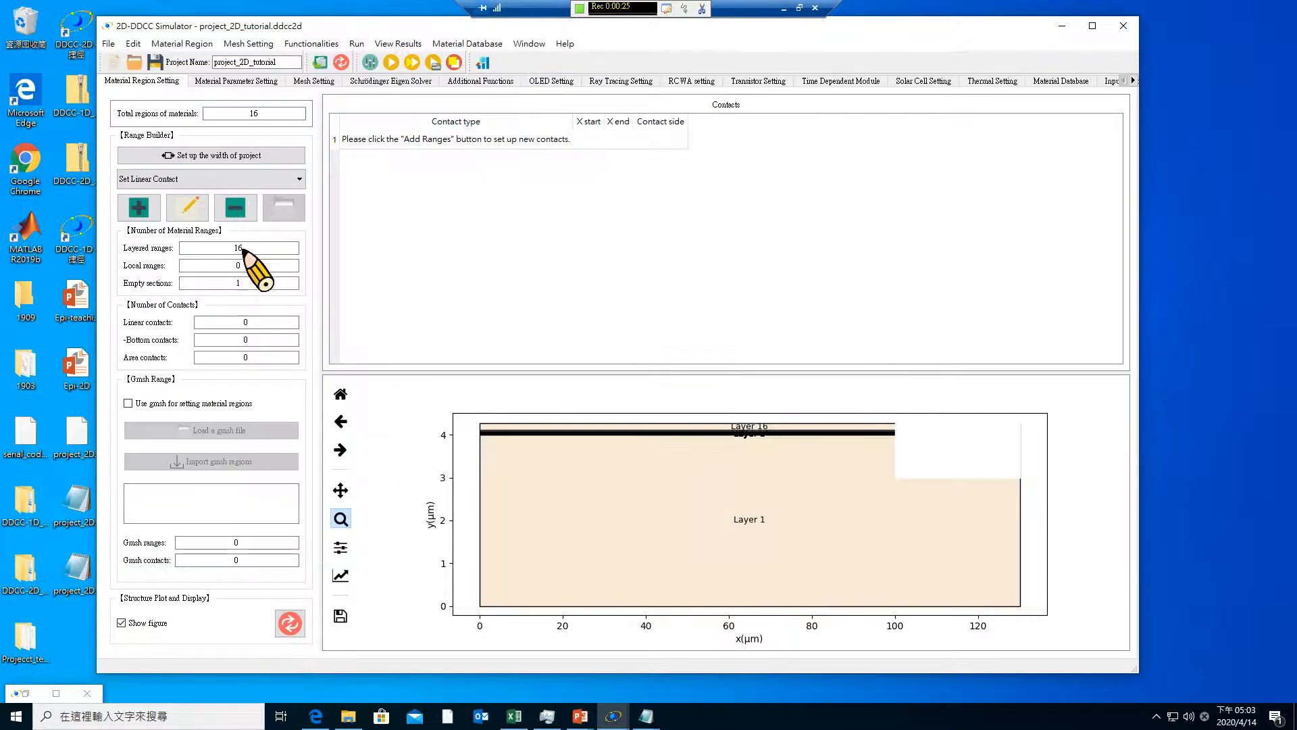
pyautogui.click(138, 208)
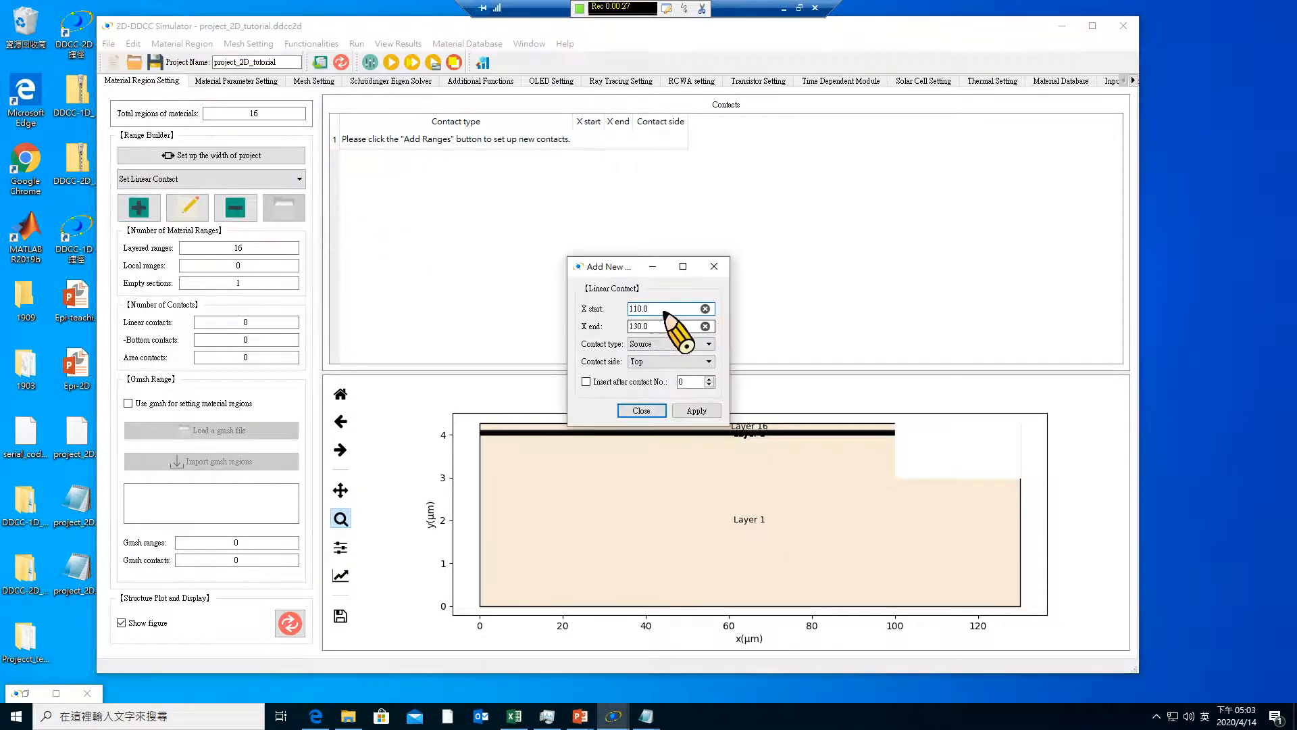
pyautogui.moveTo(666, 310); pyautogui.dragTo(583, 307)
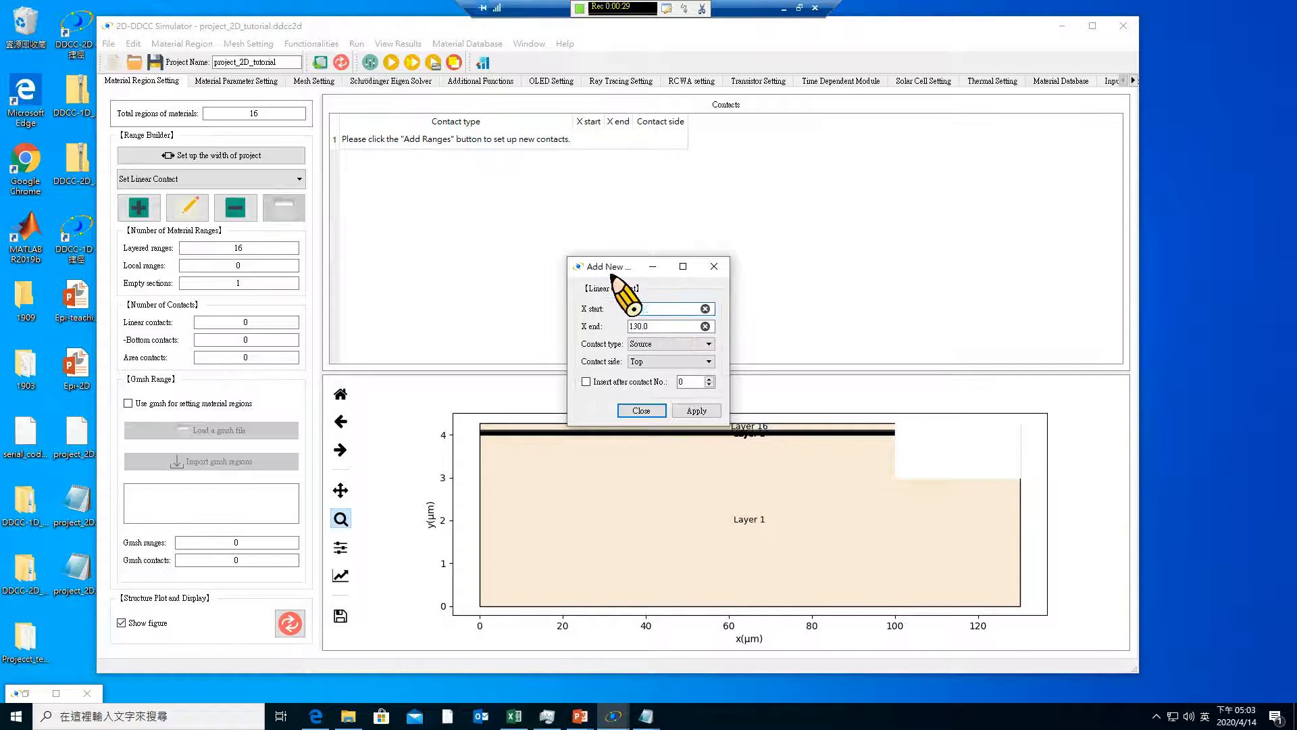
pyautogui.click(702, 344)
pyautogui.click(679, 363)
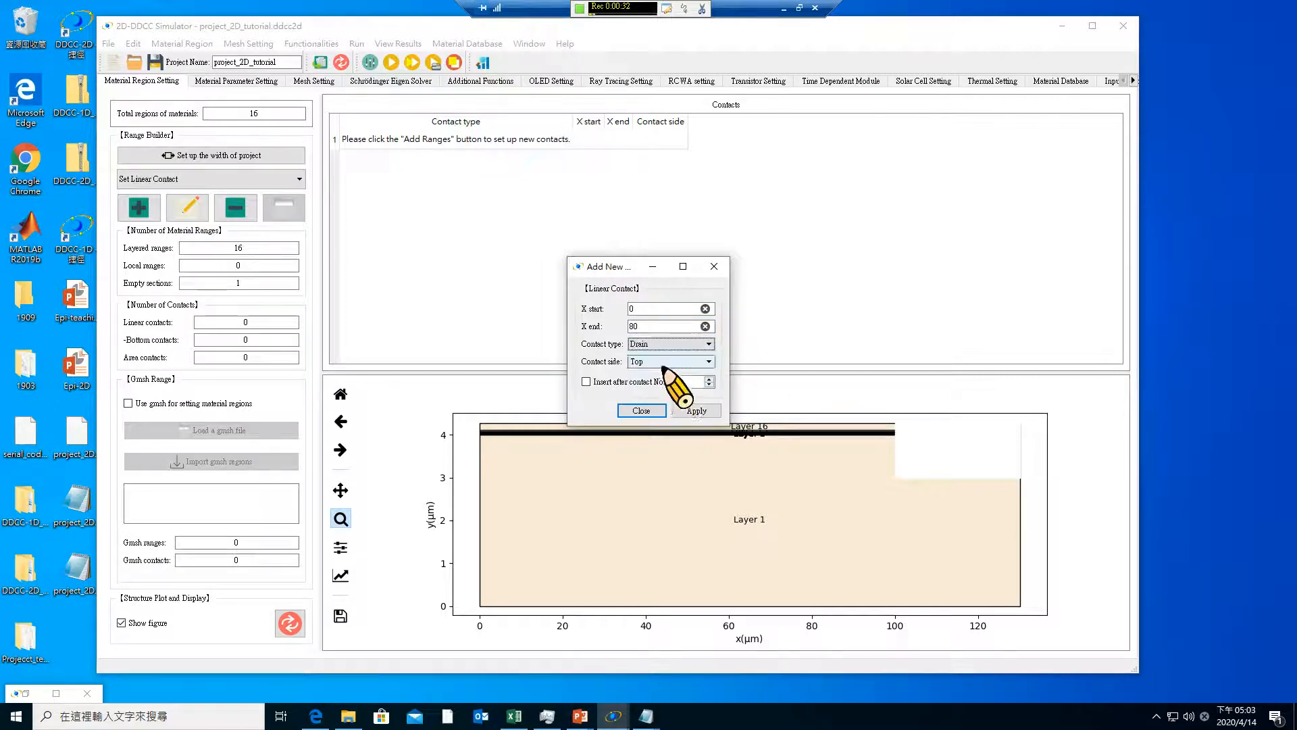
pyautogui.click(697, 410)
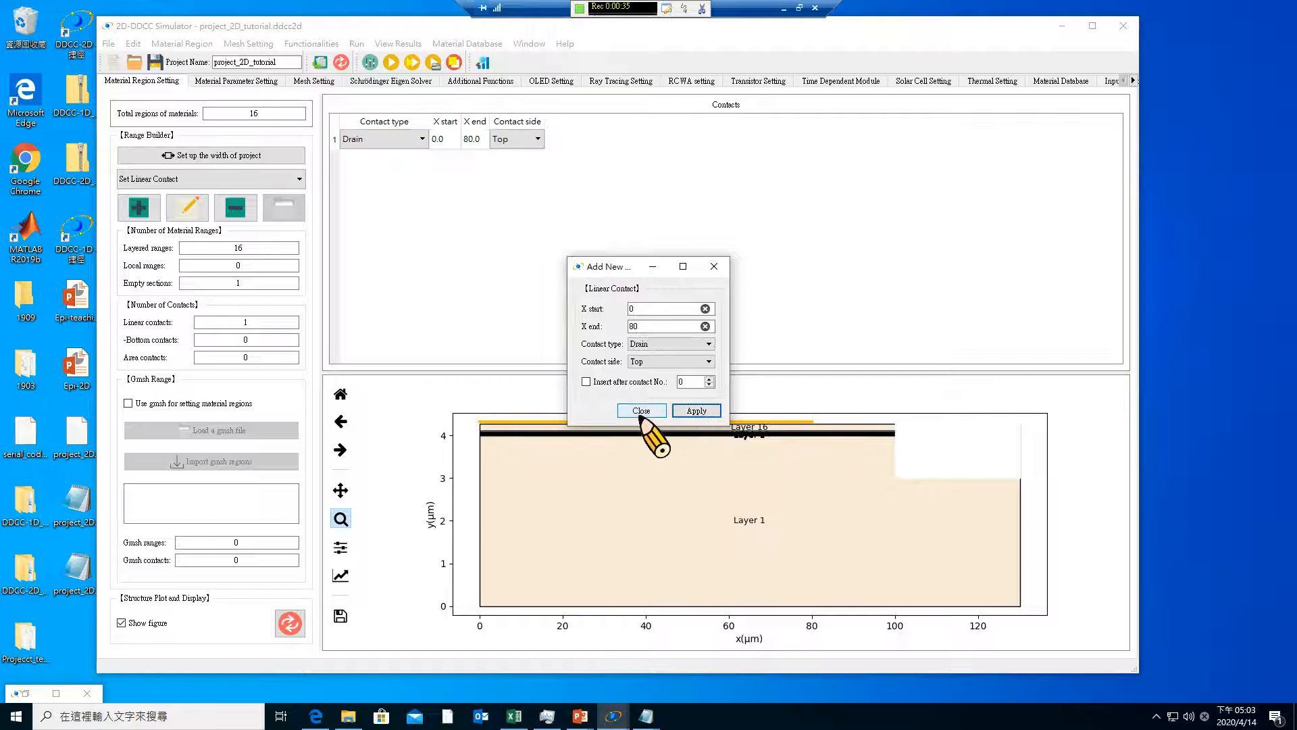
pyautogui.click(641, 410)
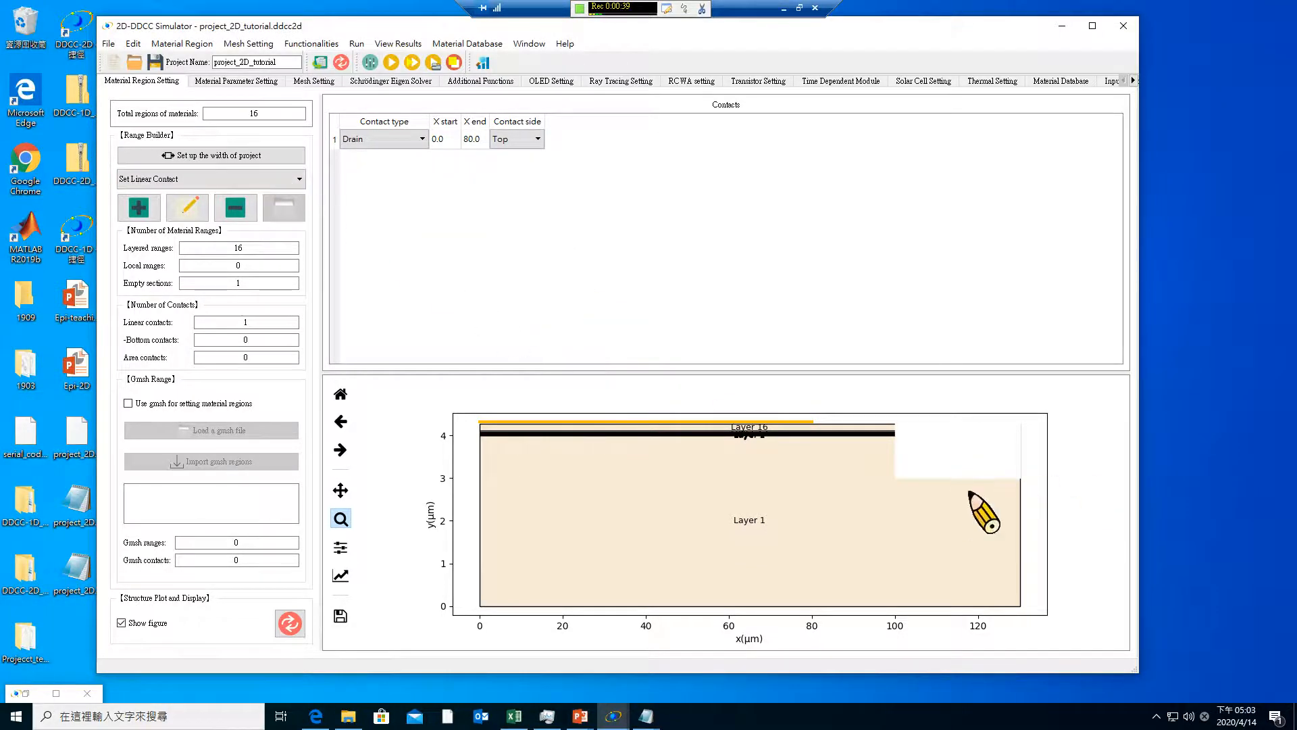
# Add a Source linear contact on the top side from X = 110 to 130 µm
pyautogui.click(139, 207)
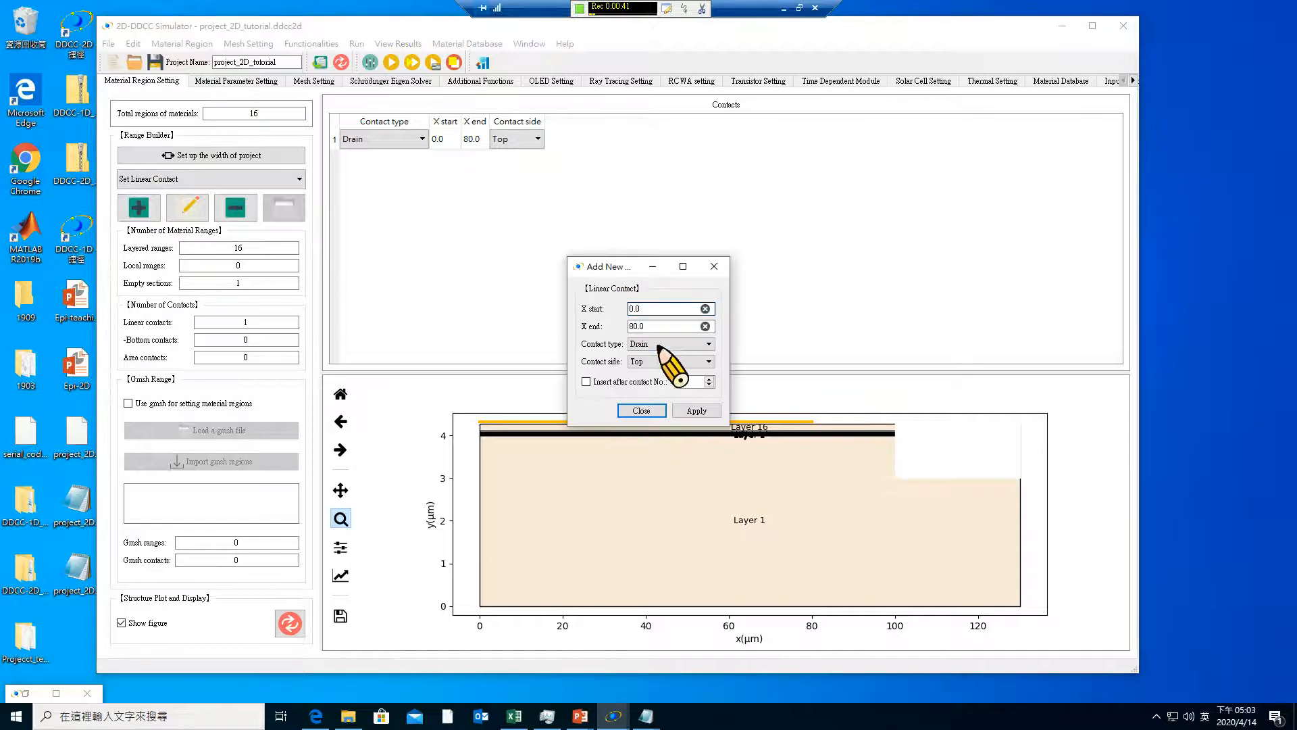
pyautogui.click(669, 344)
pyautogui.click(666, 365)
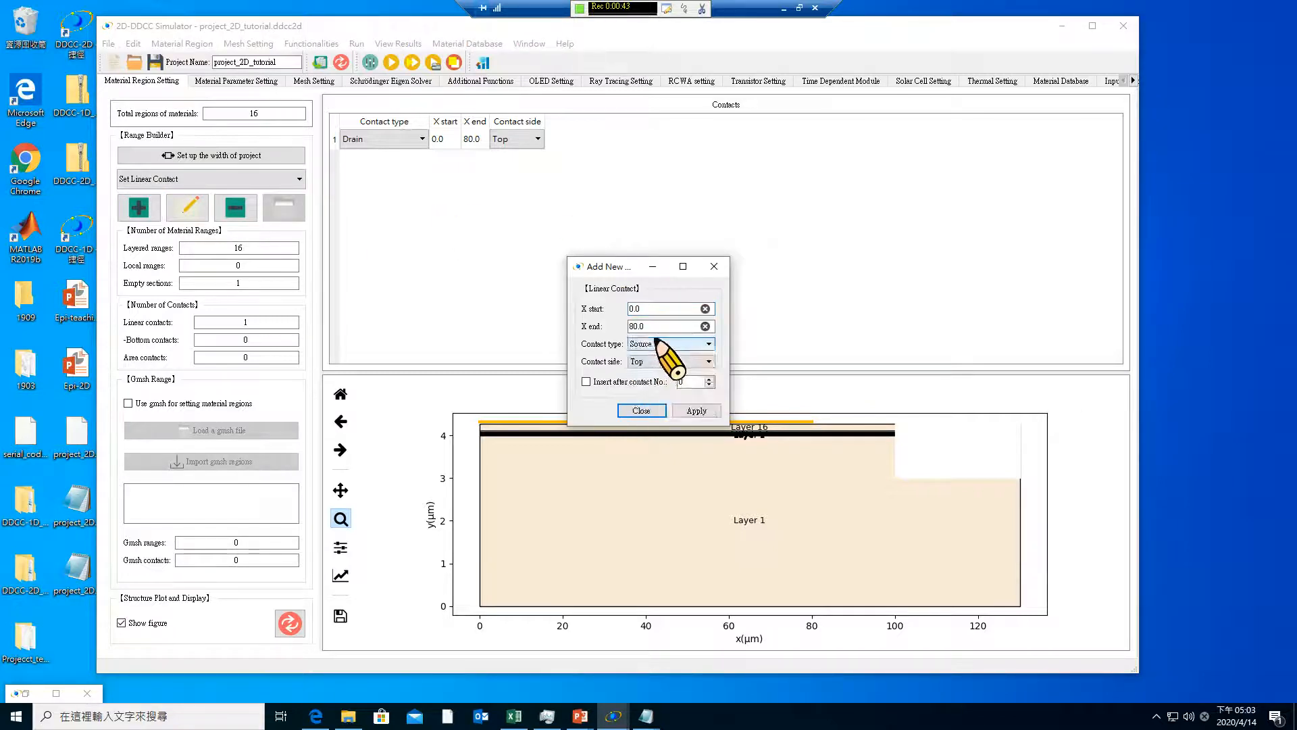
pyautogui.doubleClick(659, 326)
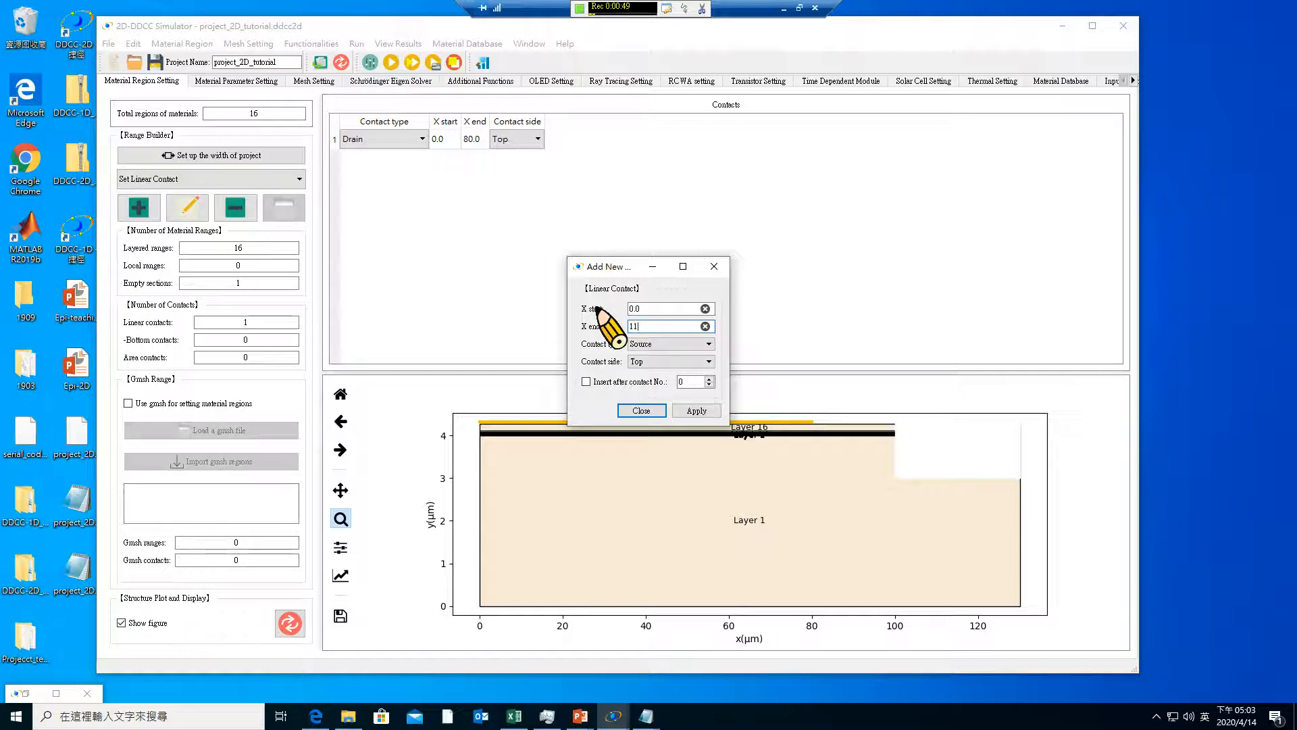
pyautogui.moveTo(654, 312); pyautogui.dragTo(612, 301)
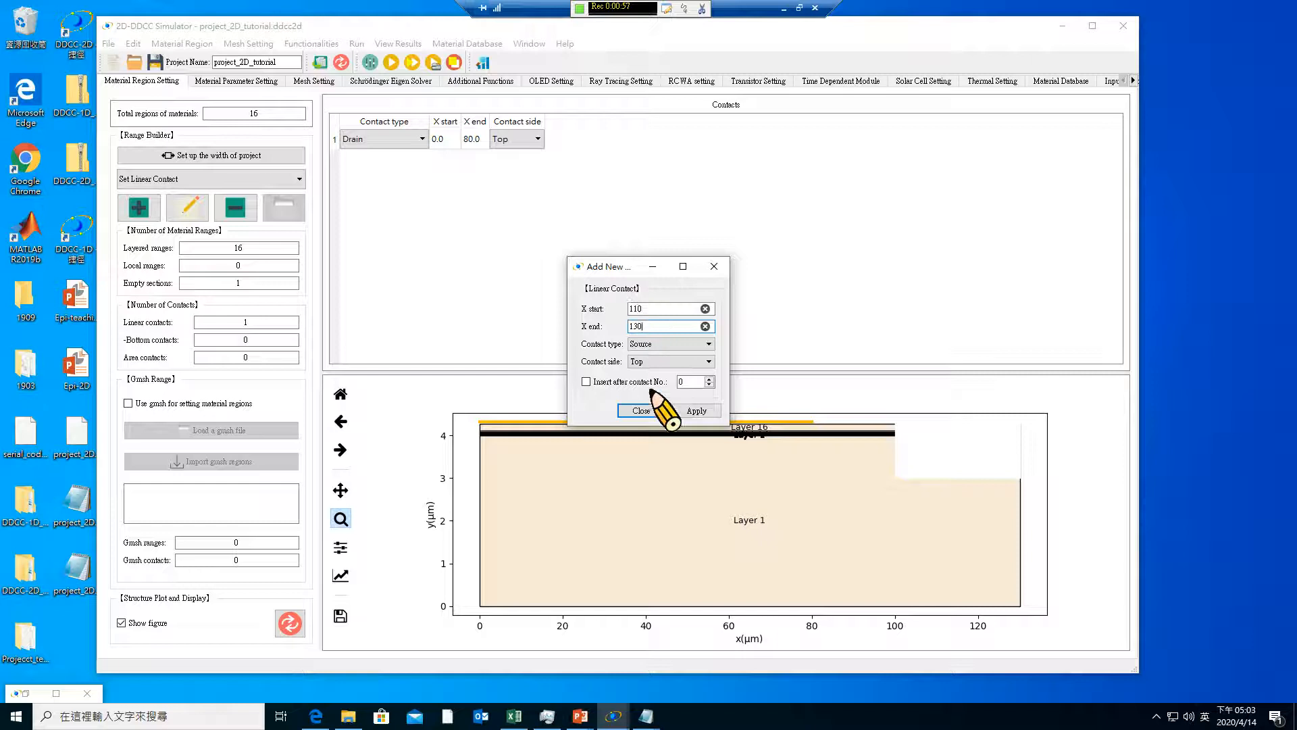
pyautogui.click(697, 411)
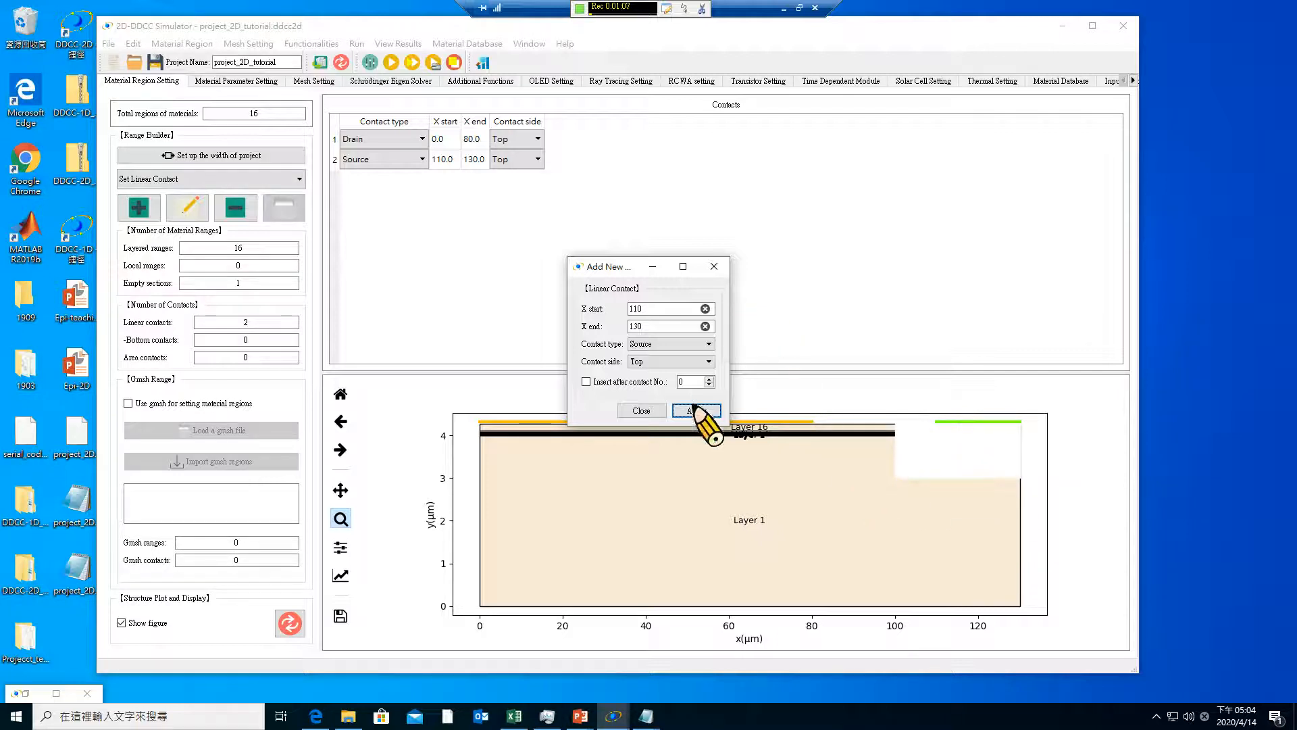
pyautogui.click(638, 411)
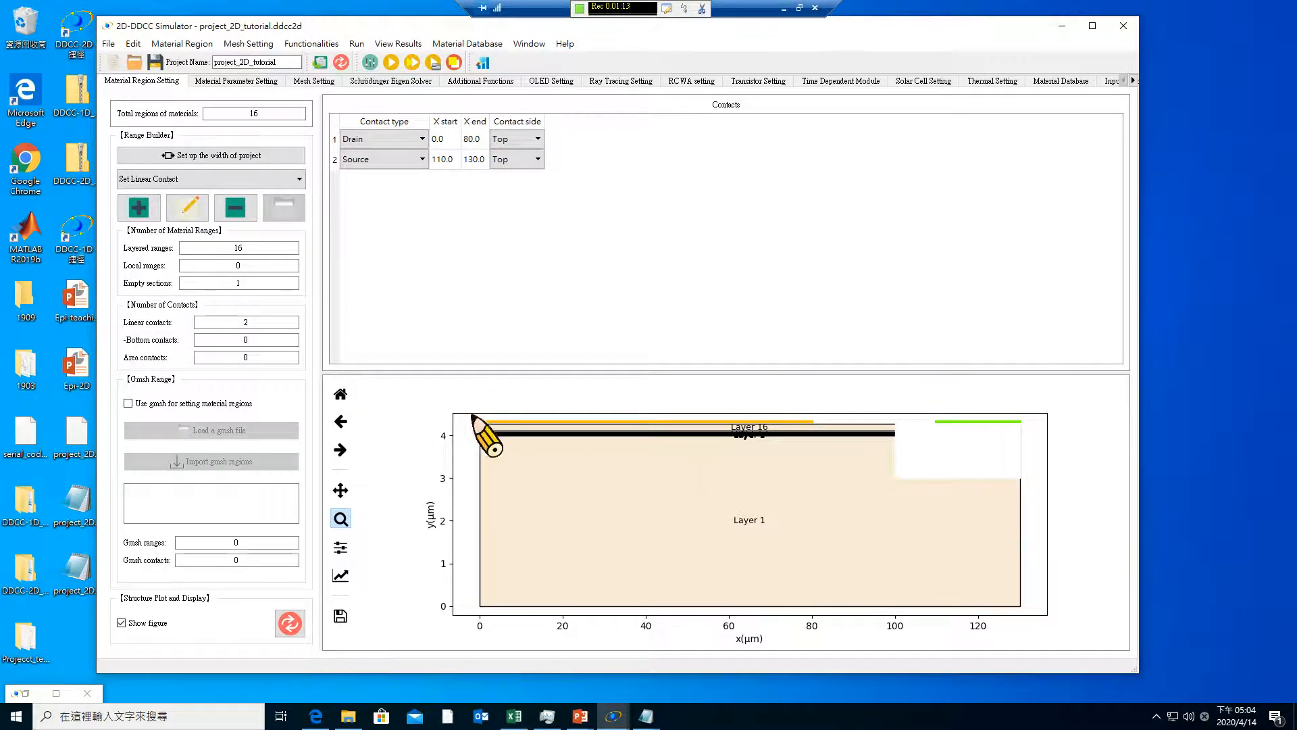
# Generate the project's mesh with the coarse settings, plot the triangular mesh and inspect the thin layers near the mesa edge
pyautogui.moveTo(475, 419); pyautogui.dragTo(928, 454)
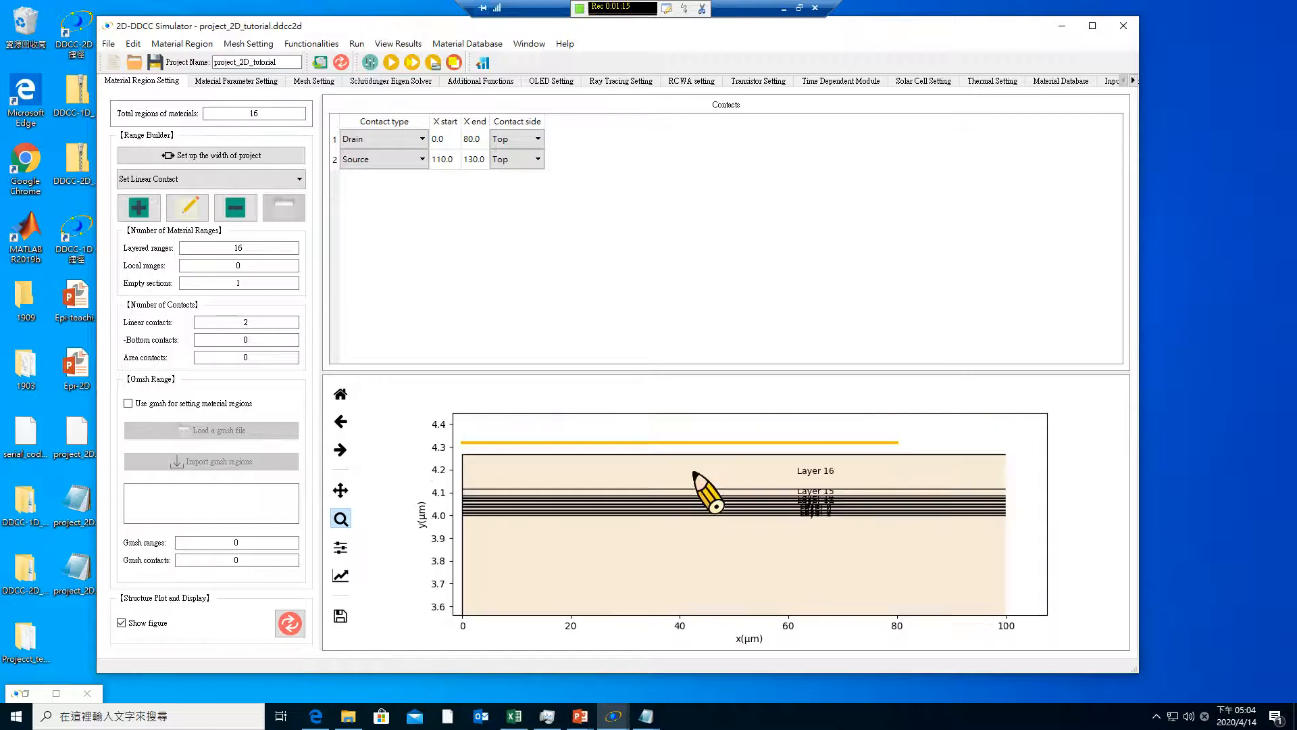
pyautogui.click(305, 81)
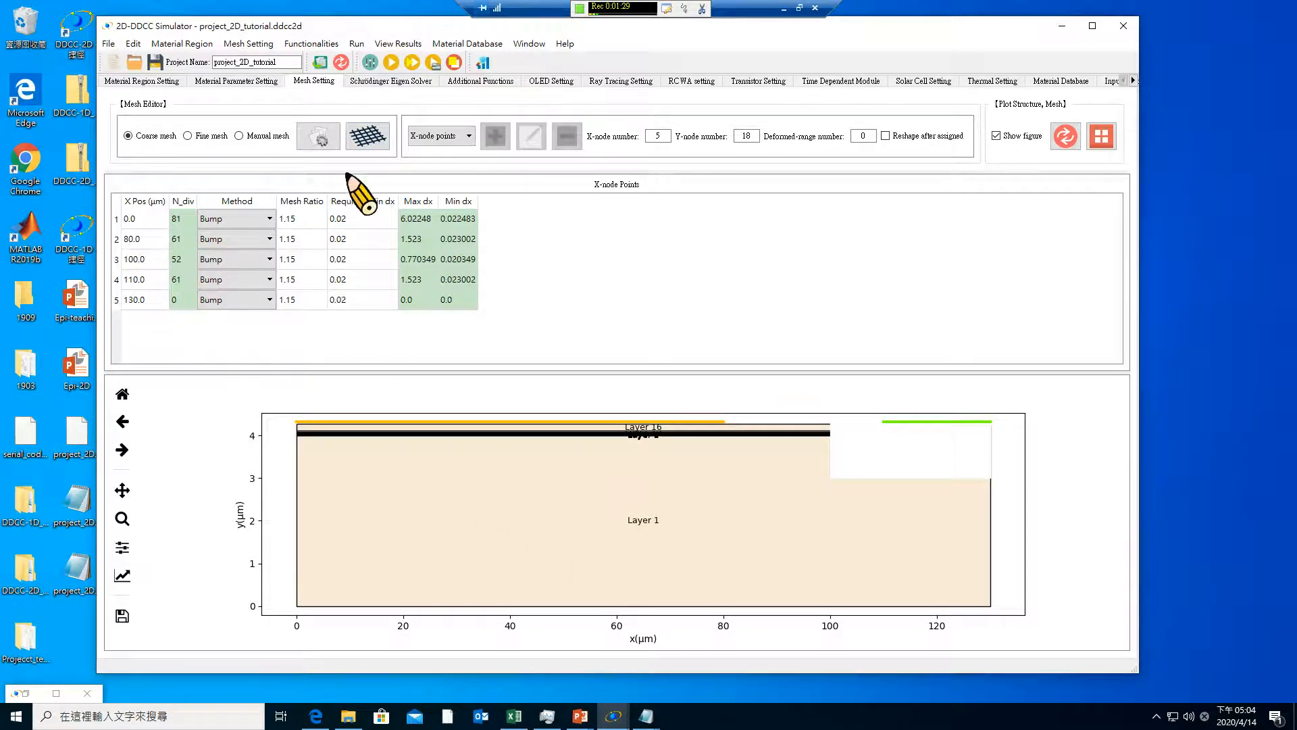
pyautogui.click(363, 134)
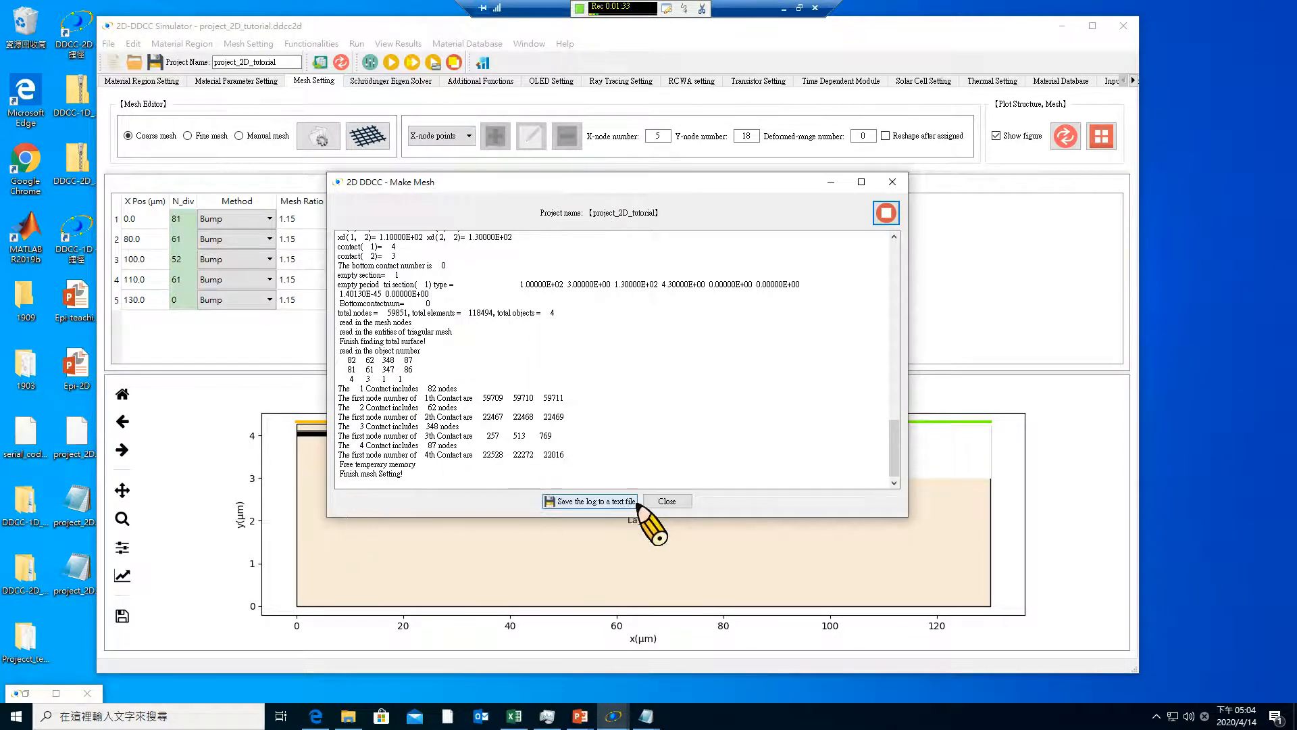
pyautogui.click(666, 501)
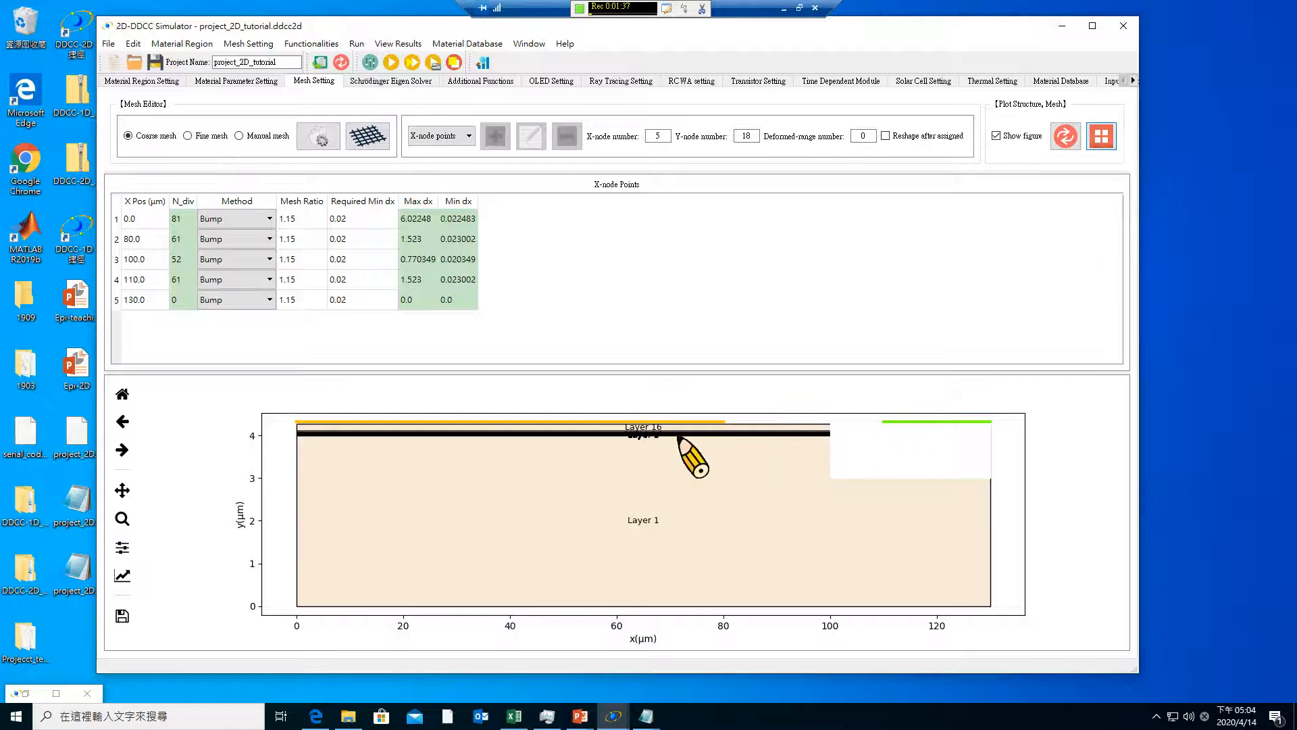
pyautogui.moveTo(285, 417); pyautogui.dragTo(1003, 521)
pyautogui.moveTo(679, 418); pyautogui.dragTo(920, 562)
pyautogui.moveTo(575, 430); pyautogui.dragTo(1015, 568)
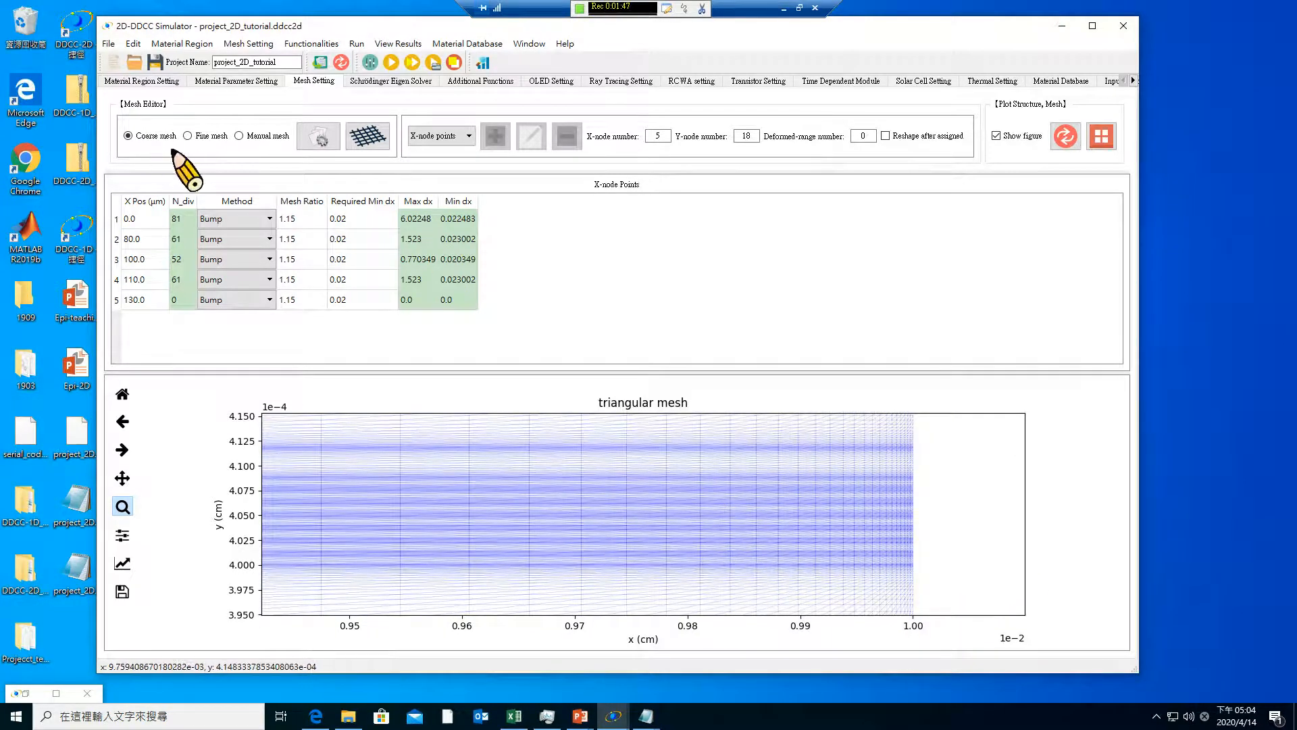
# Apply the fine mesh settings to the nodes and regenerate the mesh
pyautogui.click(188, 135)
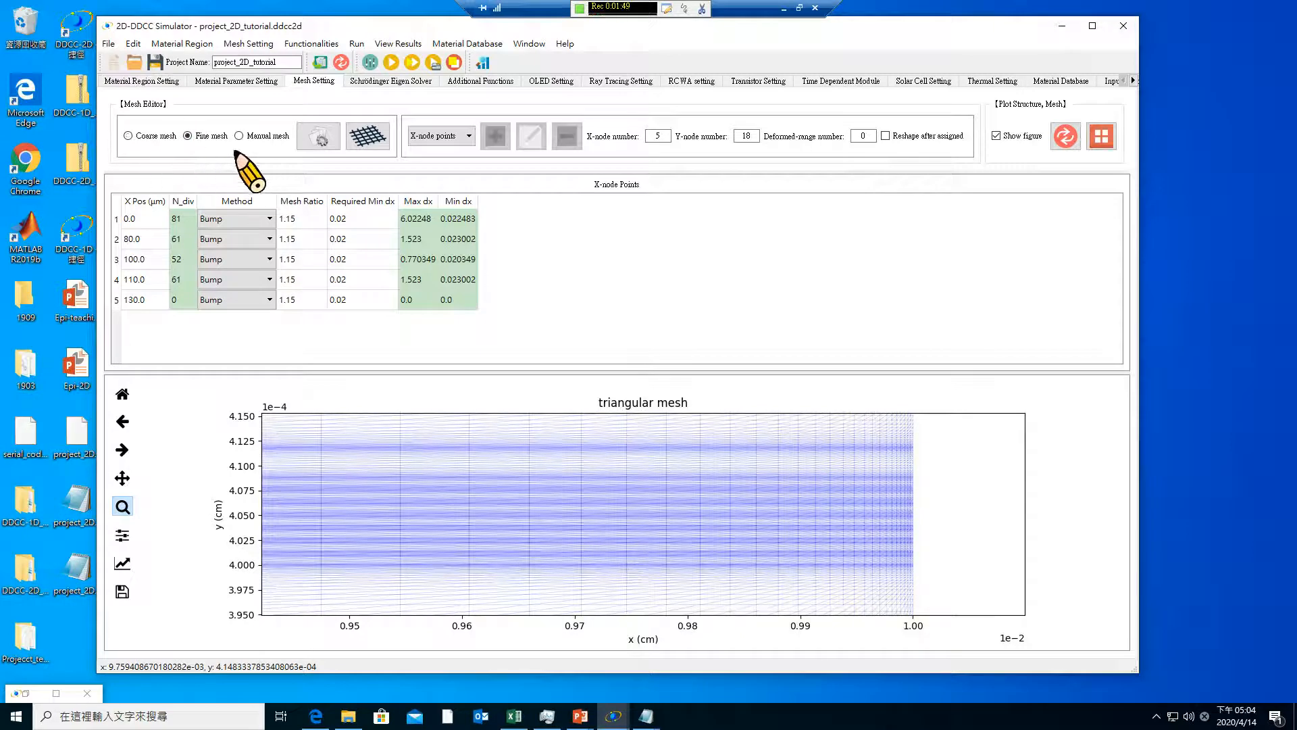
pyautogui.click(367, 136)
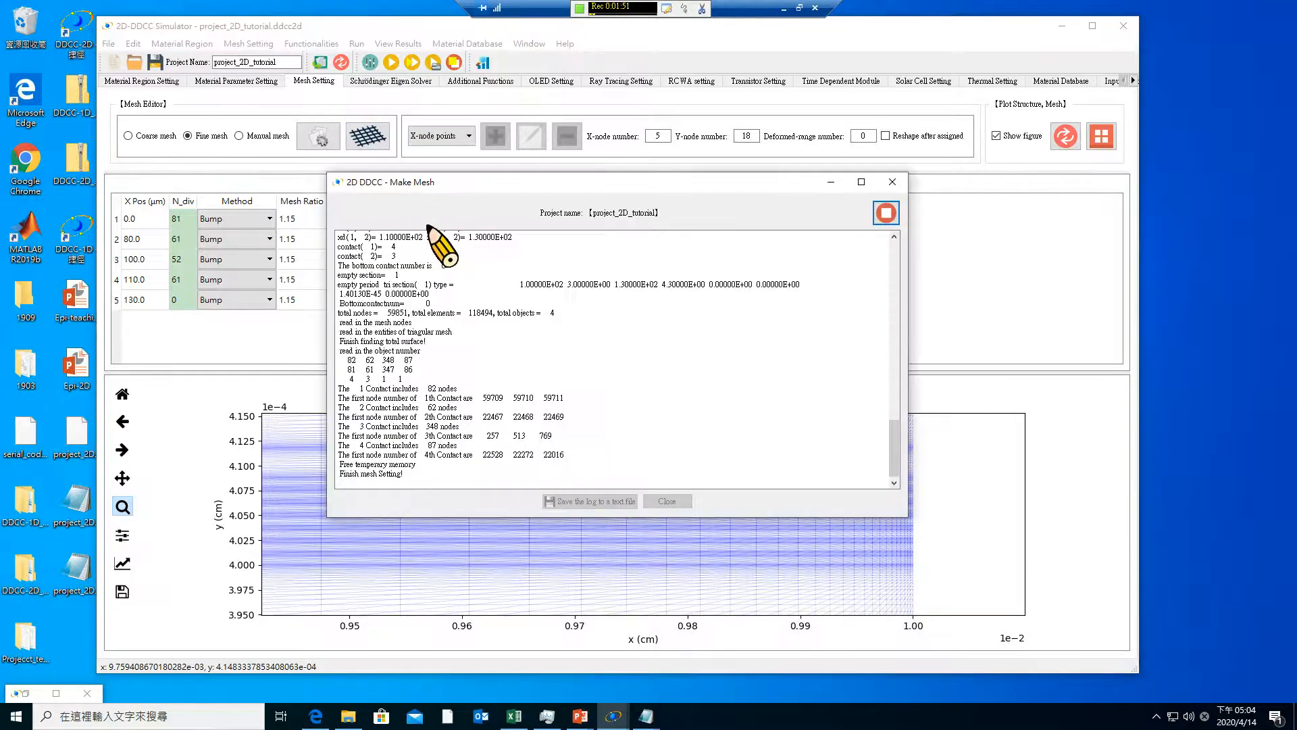
pyautogui.click(893, 182)
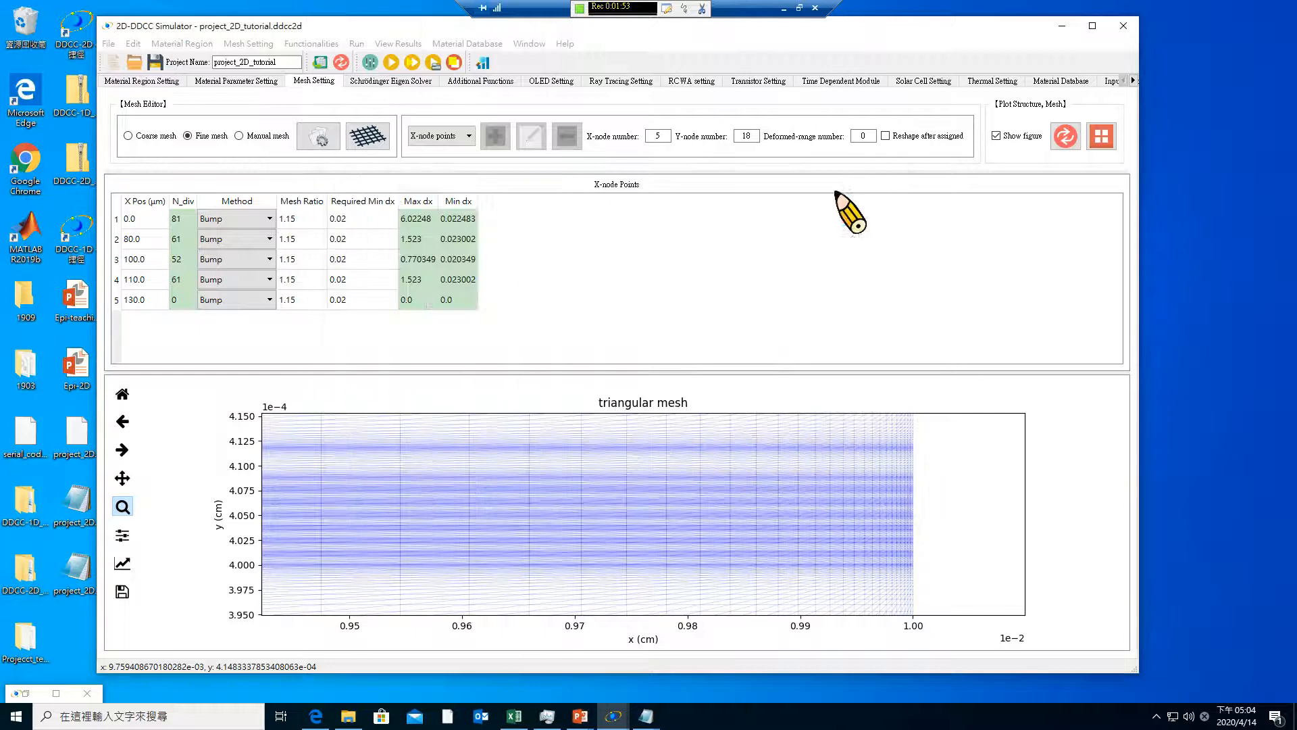
pyautogui.click(317, 137)
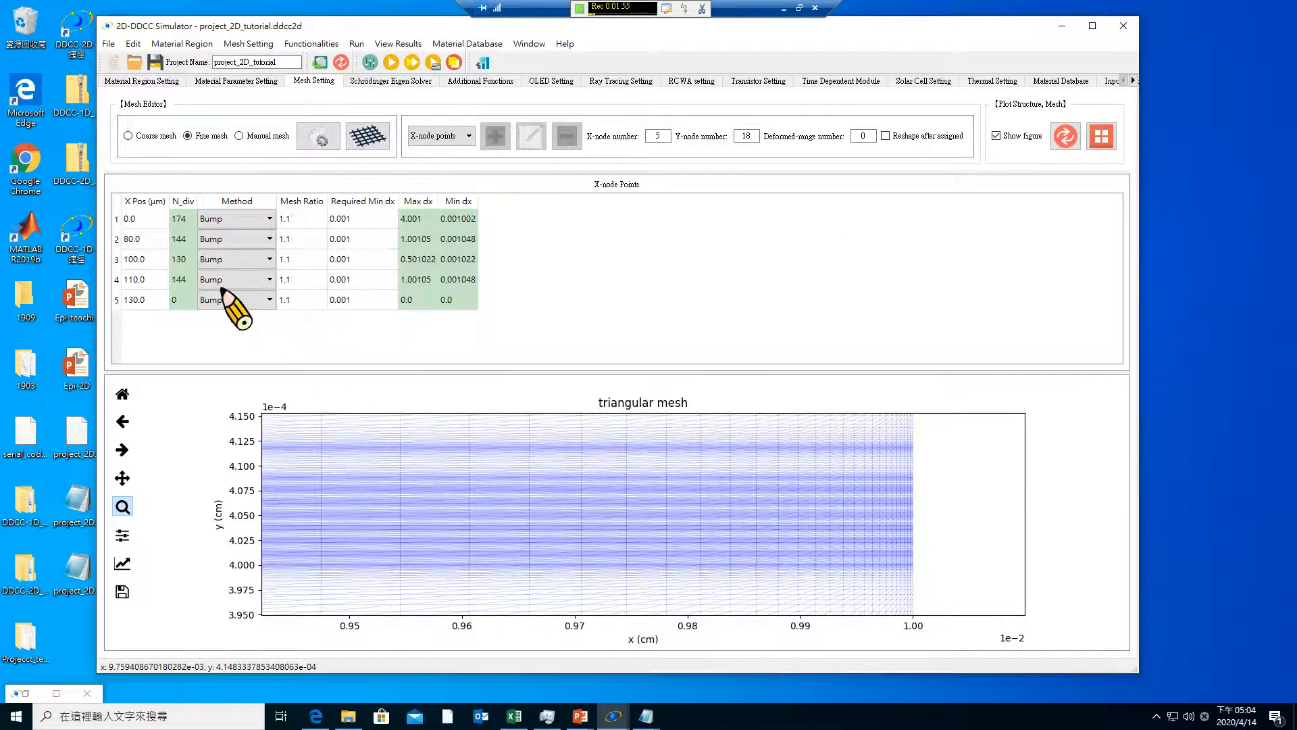
pyautogui.click(368, 136)
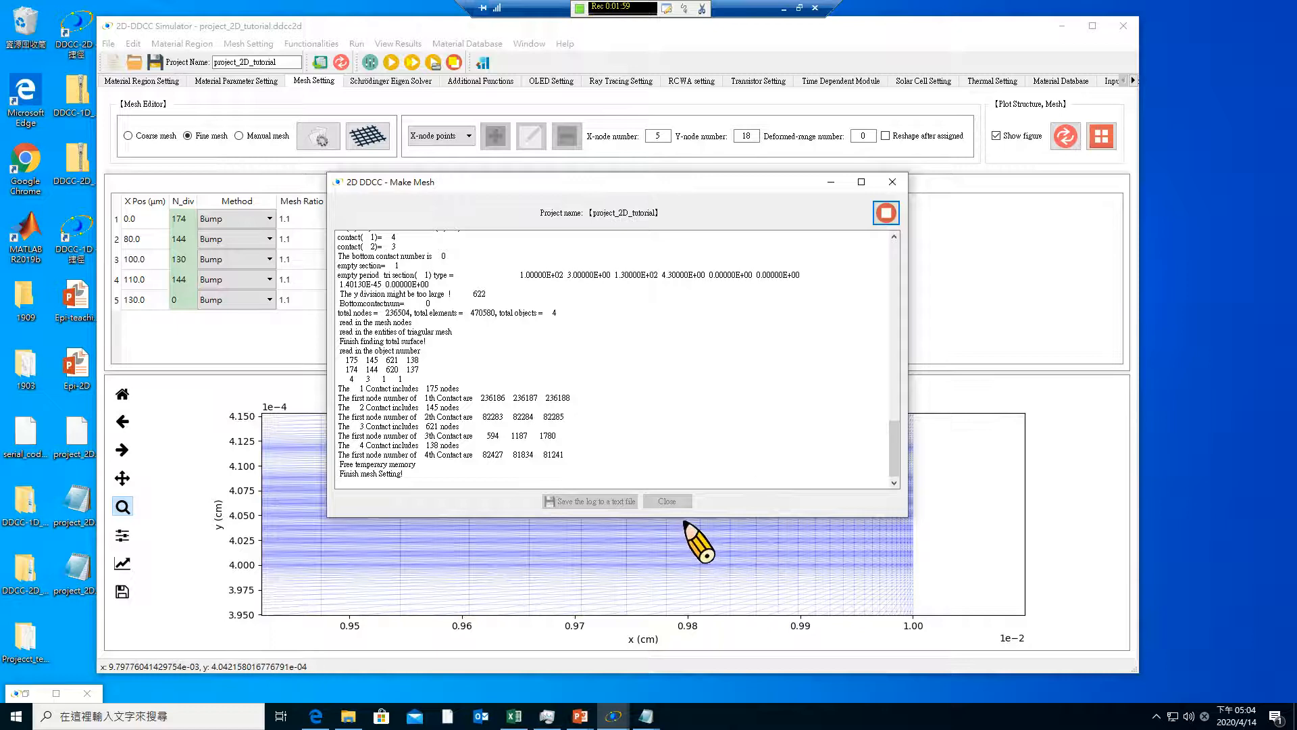
pyautogui.click(666, 501)
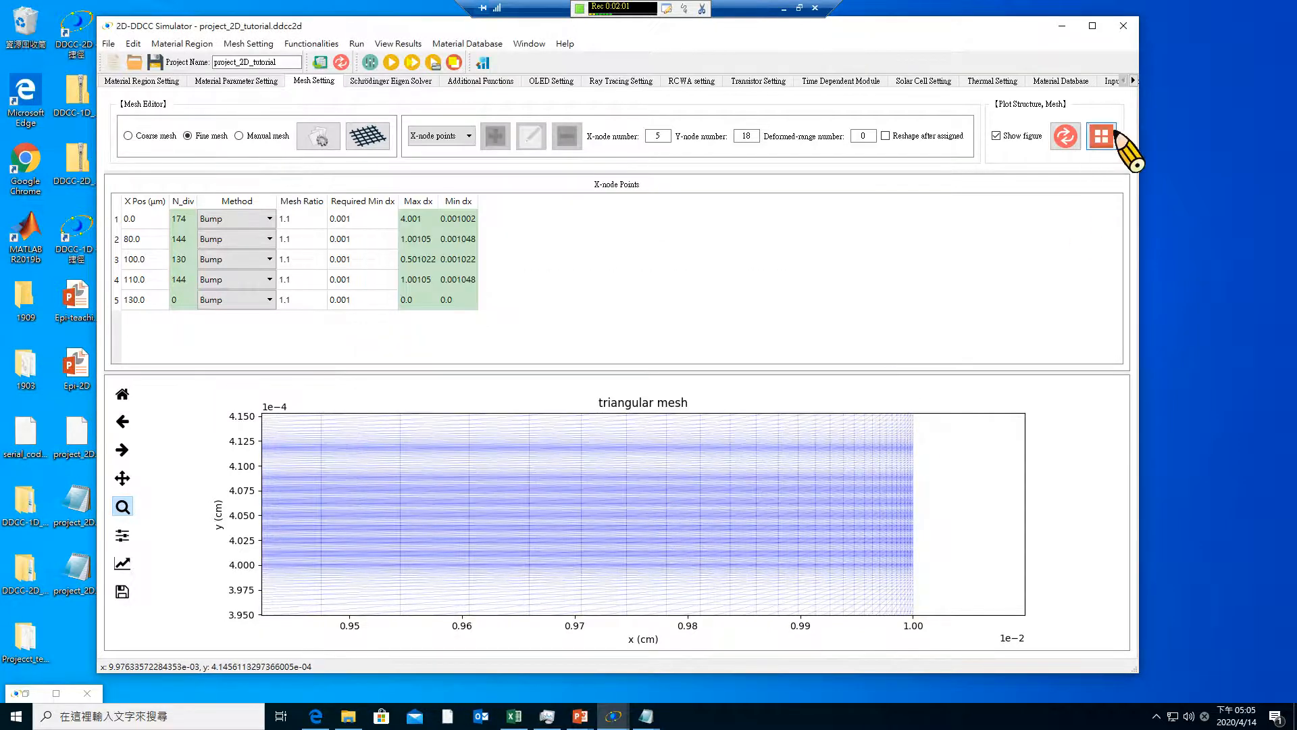
# Plot the fine triangular mesh and examine its density around the mesa corner and the quantum well layers
pyautogui.click(1066, 136)
pyautogui.click(1101, 136)
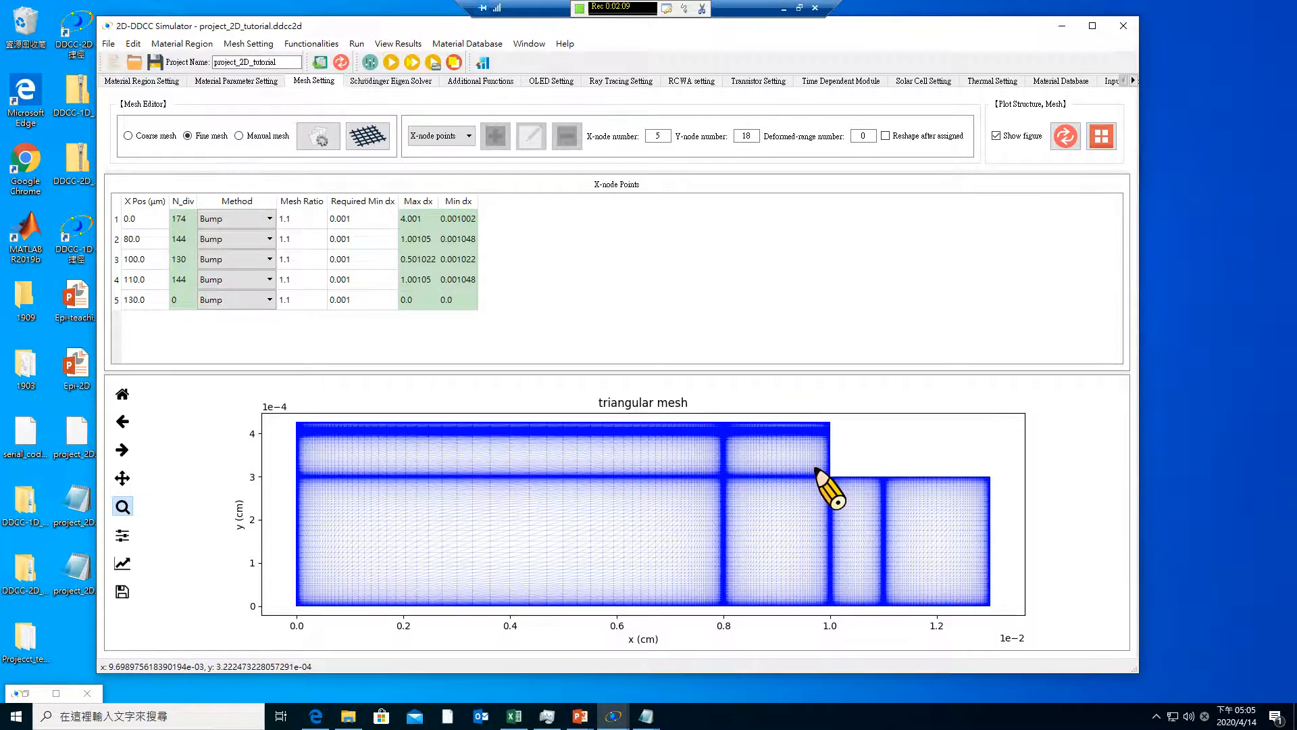
pyautogui.moveTo(762, 415); pyautogui.dragTo(883, 498)
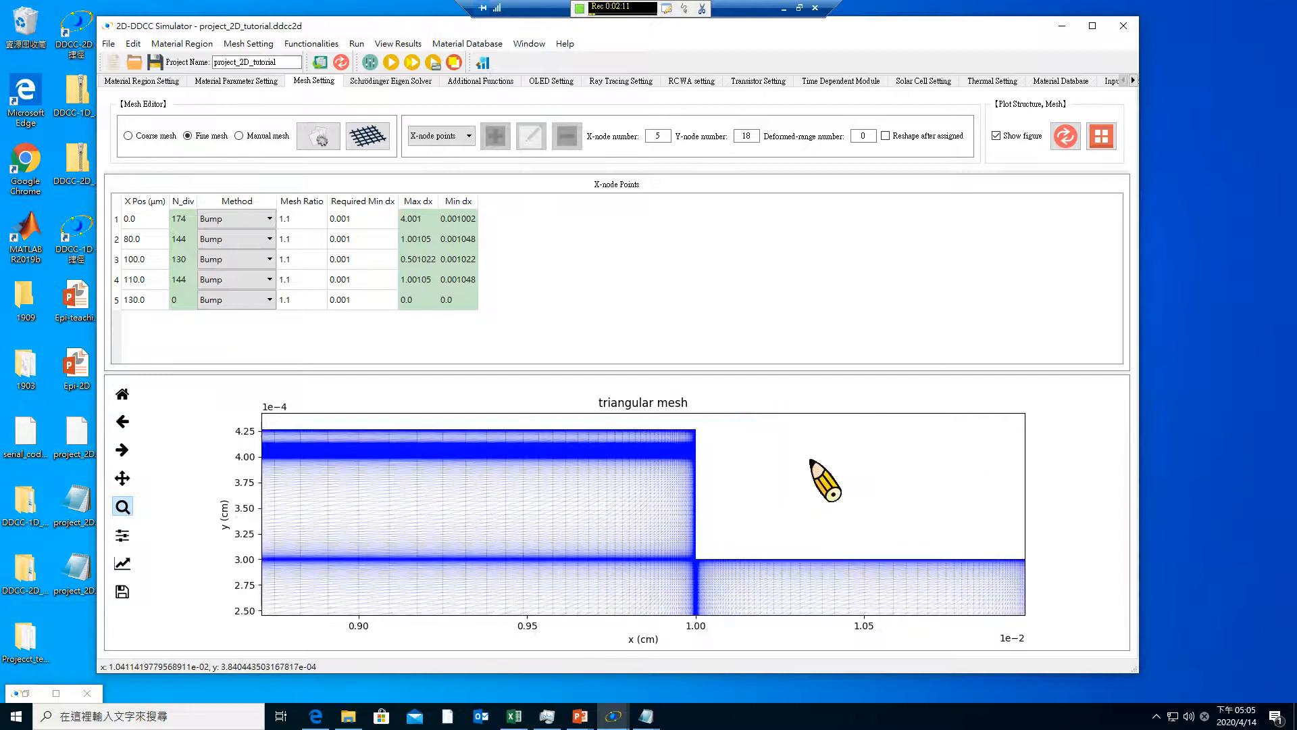
pyautogui.moveTo(610, 439); pyautogui.dragTo(836, 519)
pyautogui.moveTo(684, 534); pyautogui.dragTo(706, 564)
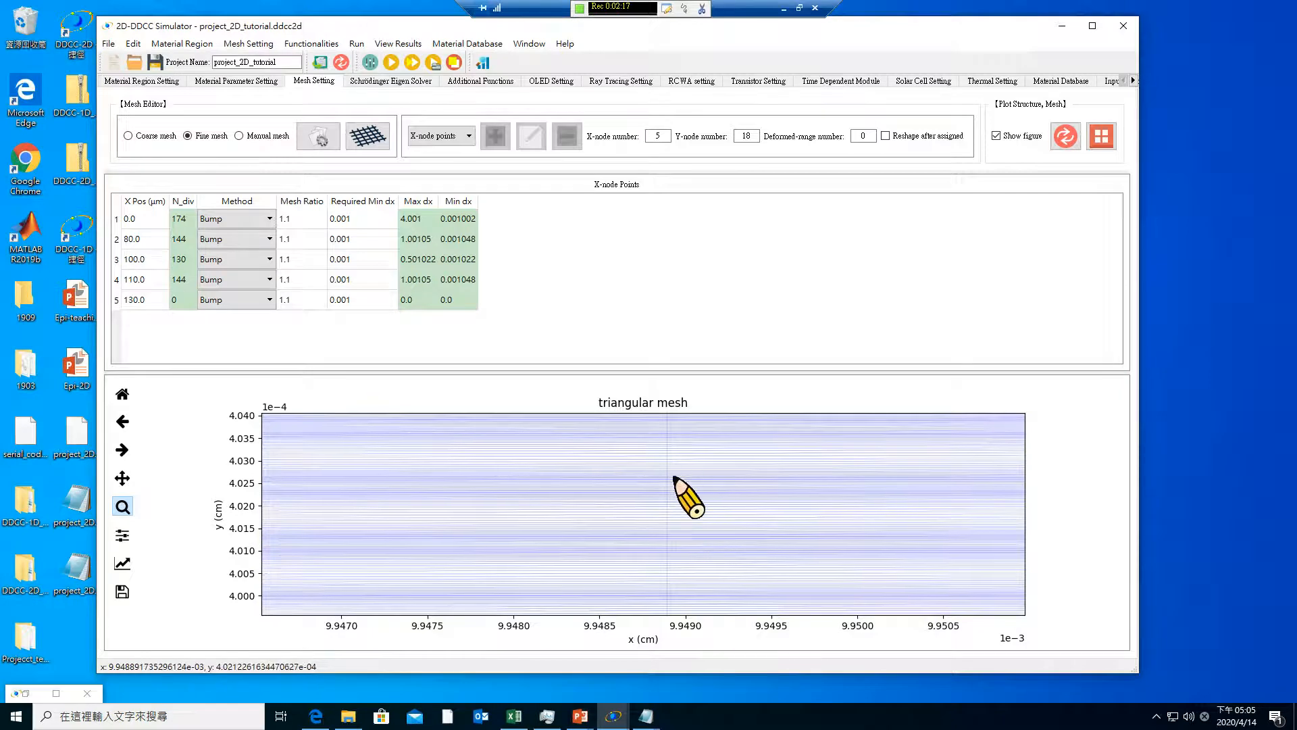
pyautogui.moveTo(654, 457); pyautogui.dragTo(678, 514)
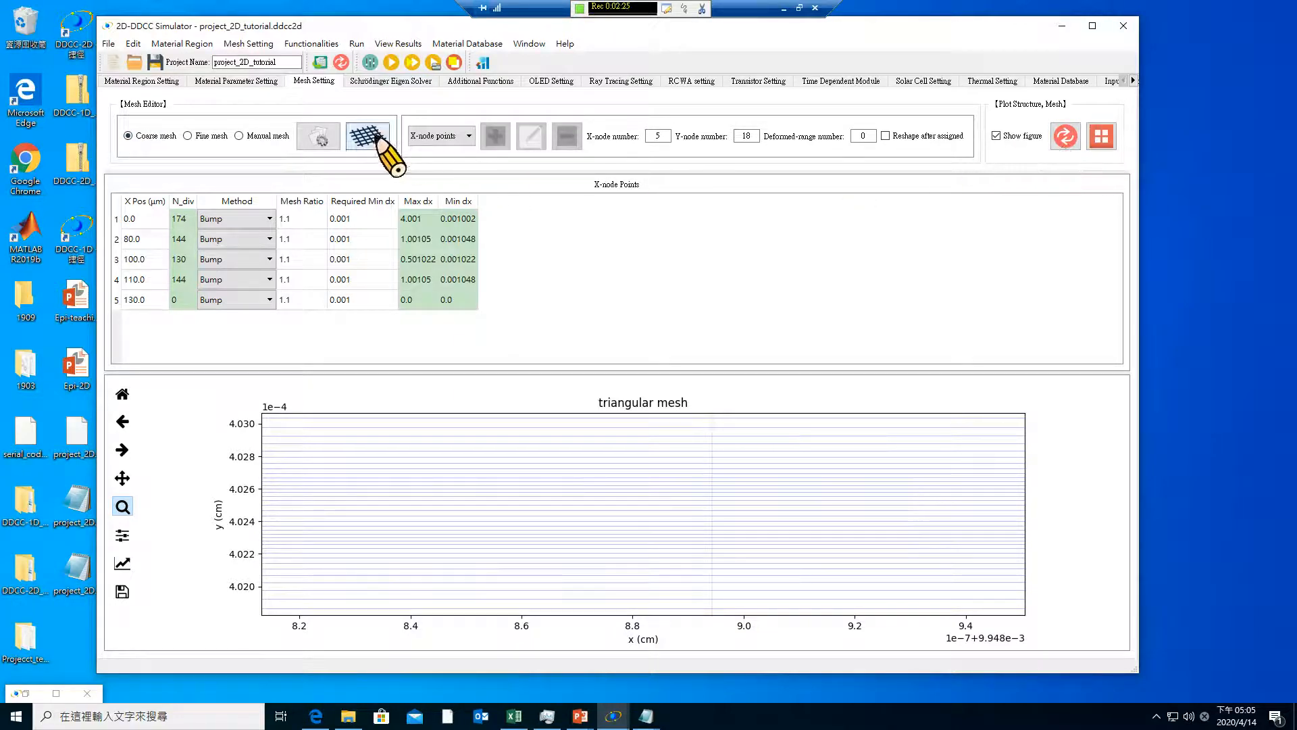
# Restore the coarse mesh settings for the nodes, regenerate the mesh and plot it
pyautogui.click(321, 135)
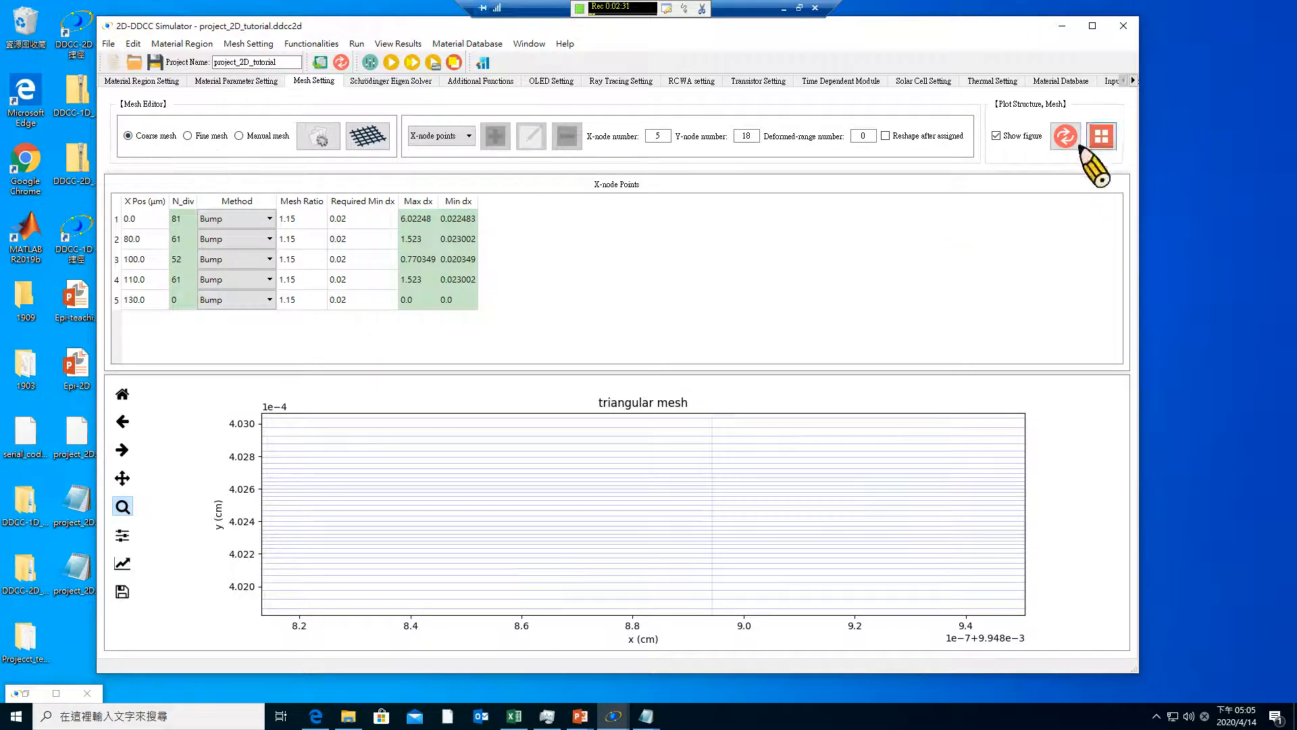
pyautogui.click(369, 134)
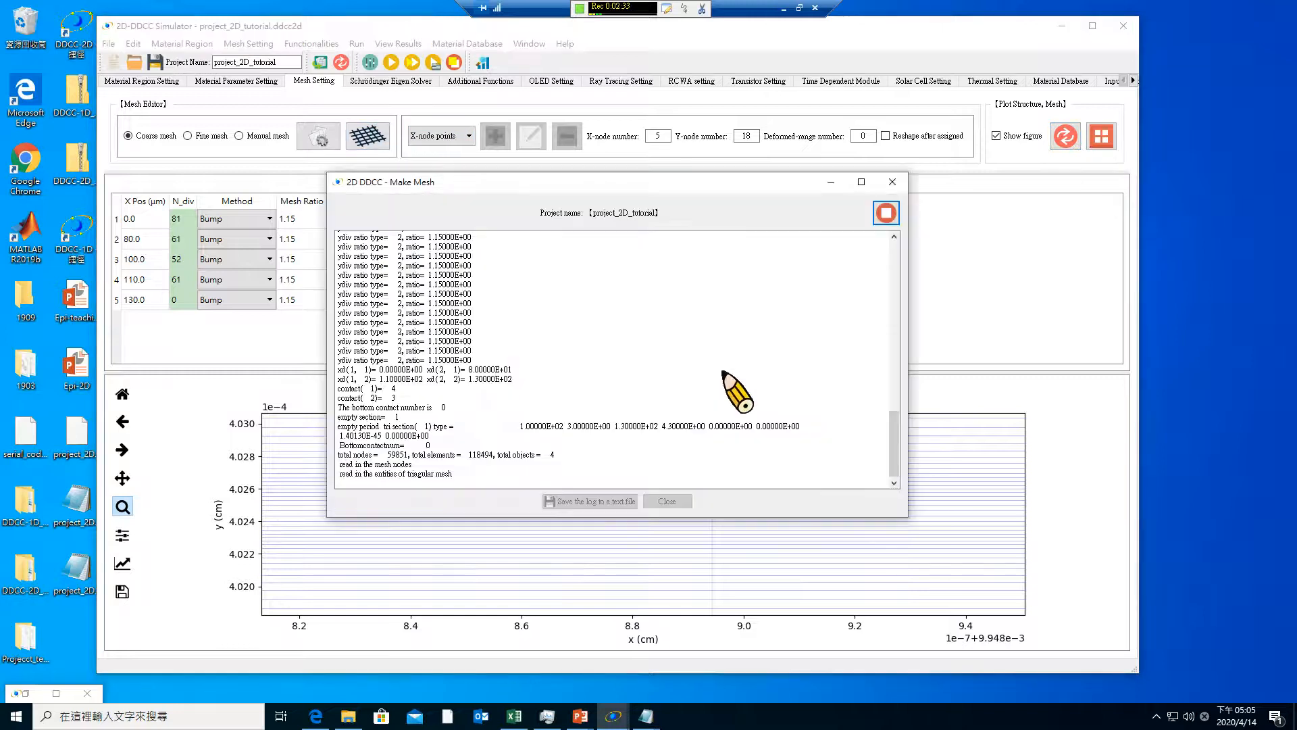
pyautogui.click(666, 500)
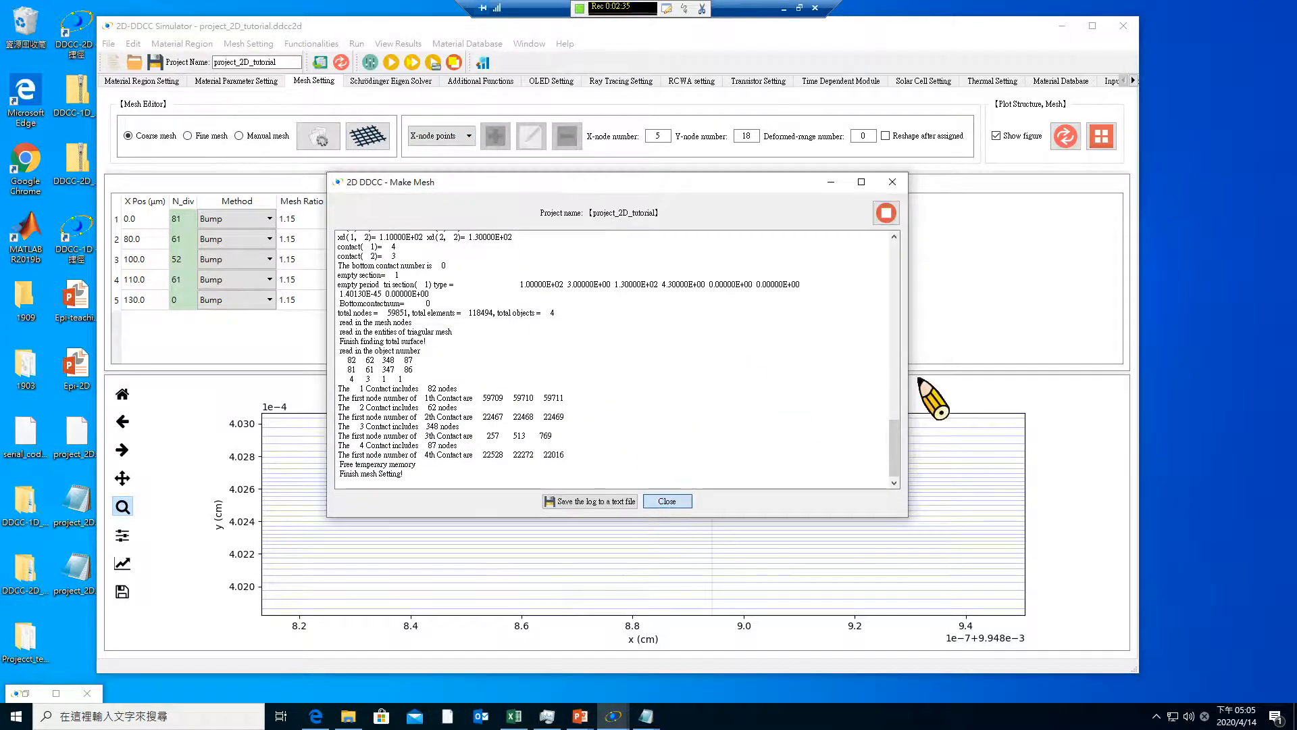
pyautogui.click(1108, 138)
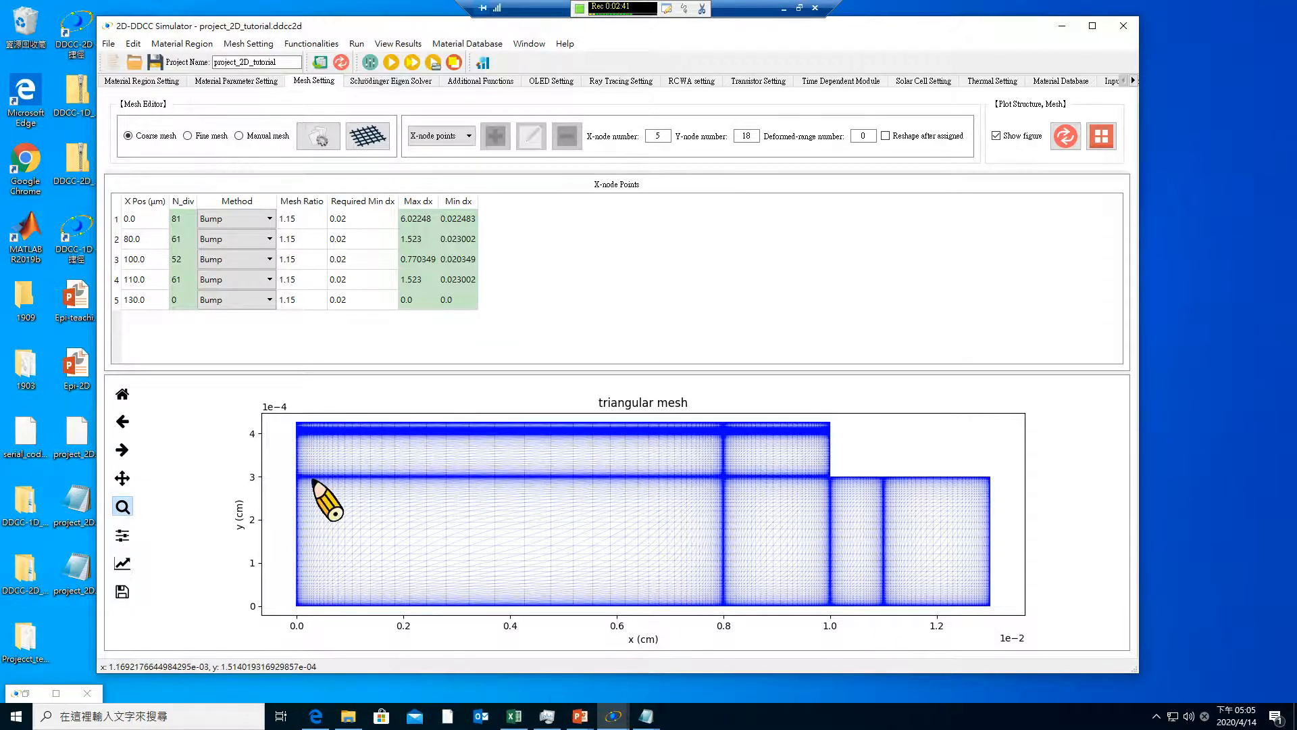
# Review the X-node editing options in manual mesh mode without applying changes, and leave manual mode
pyautogui.click(240, 135)
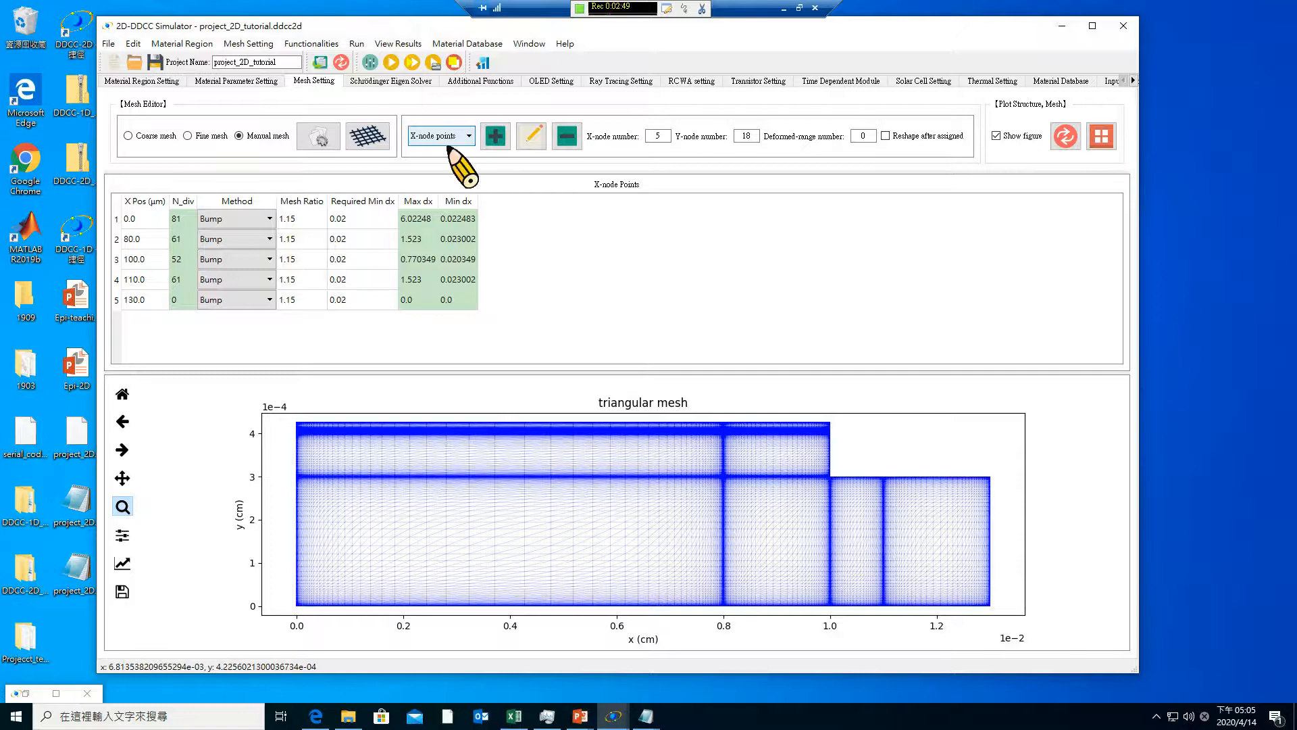
pyautogui.click(529, 138)
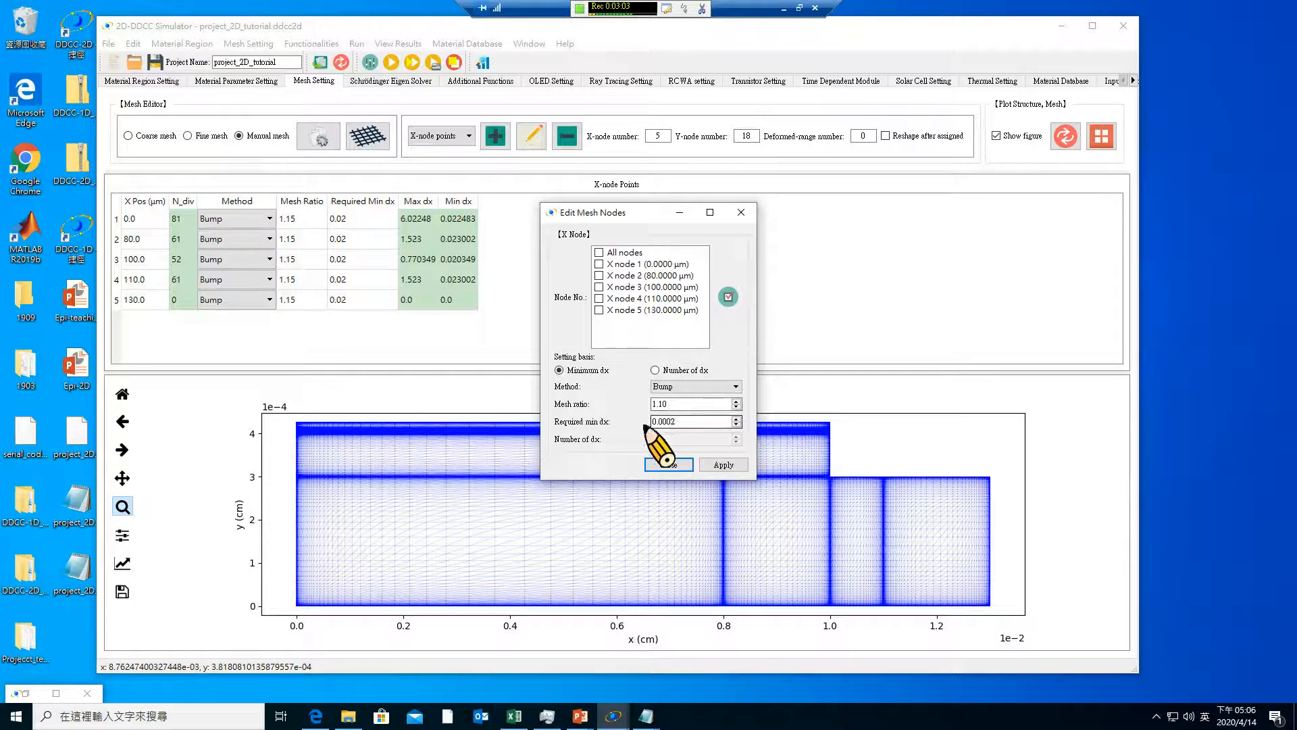
pyautogui.click(668, 465)
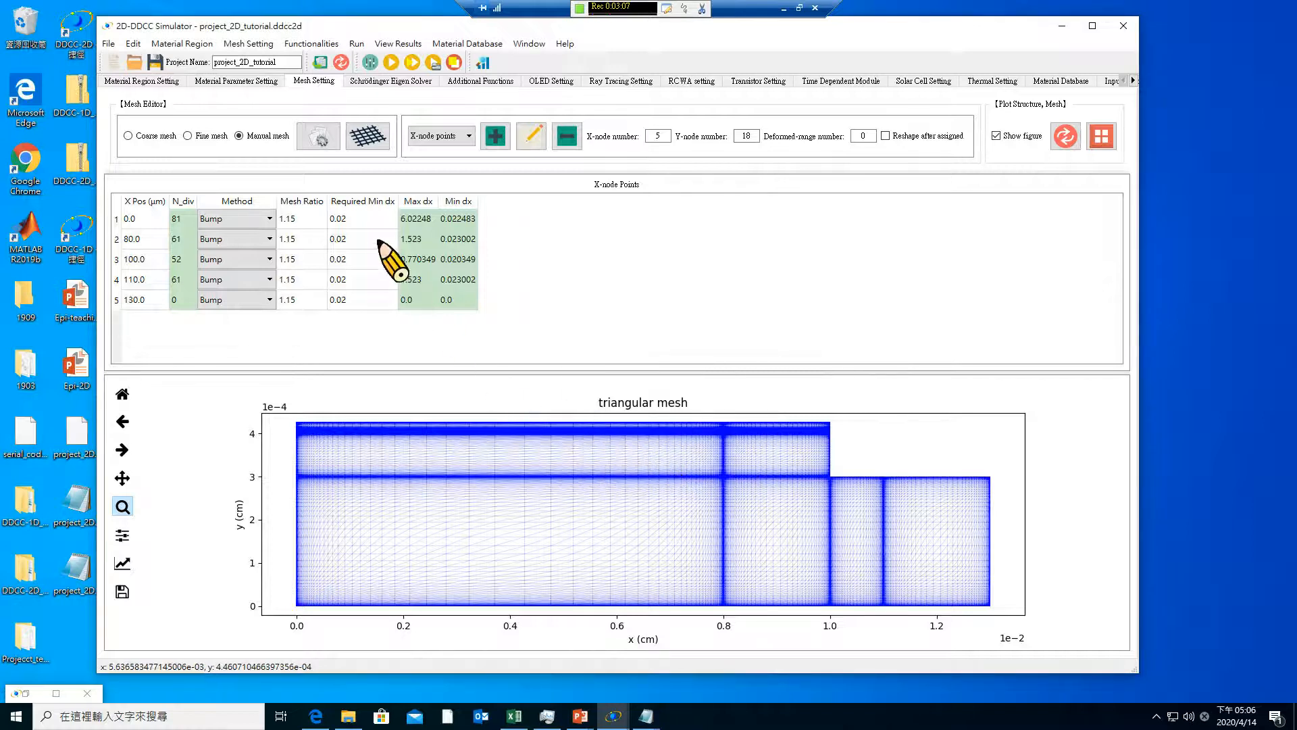
pyautogui.click(189, 137)
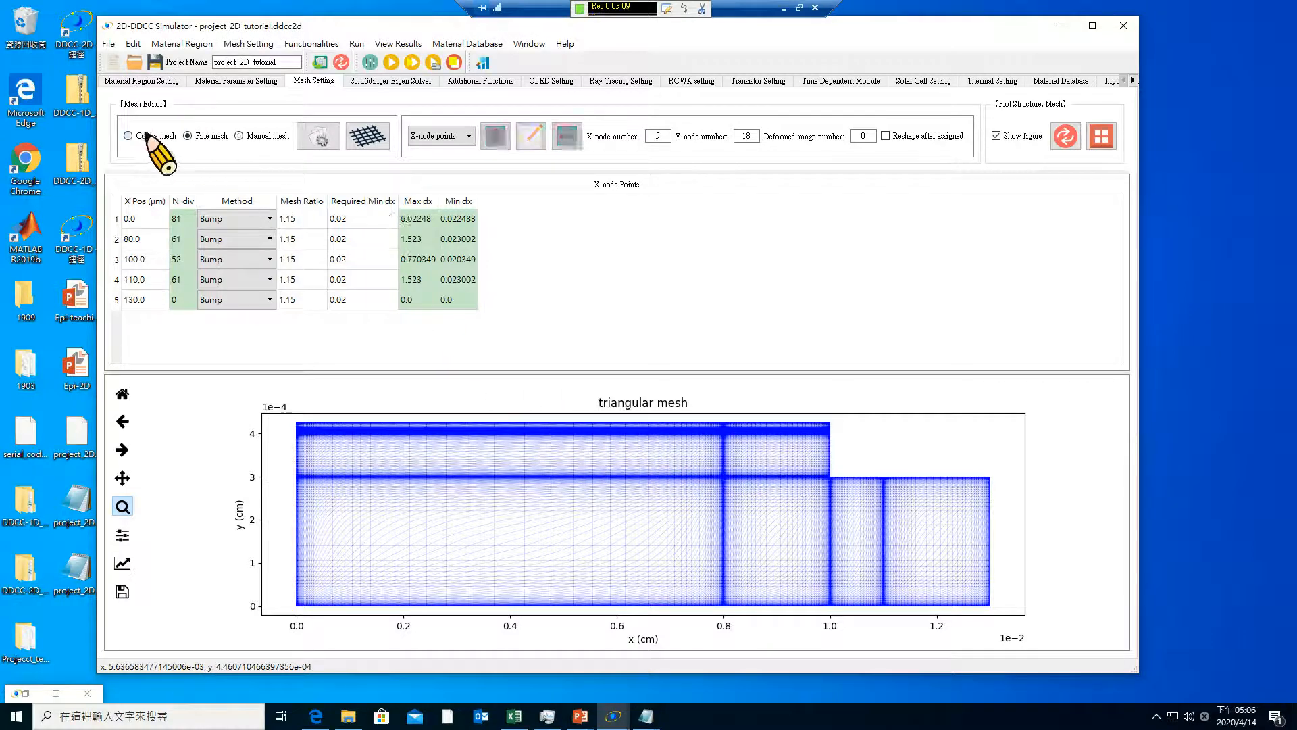
# Switch the mesh mode to Coarse mesh and return to the material region settings
pyautogui.click(148, 133)
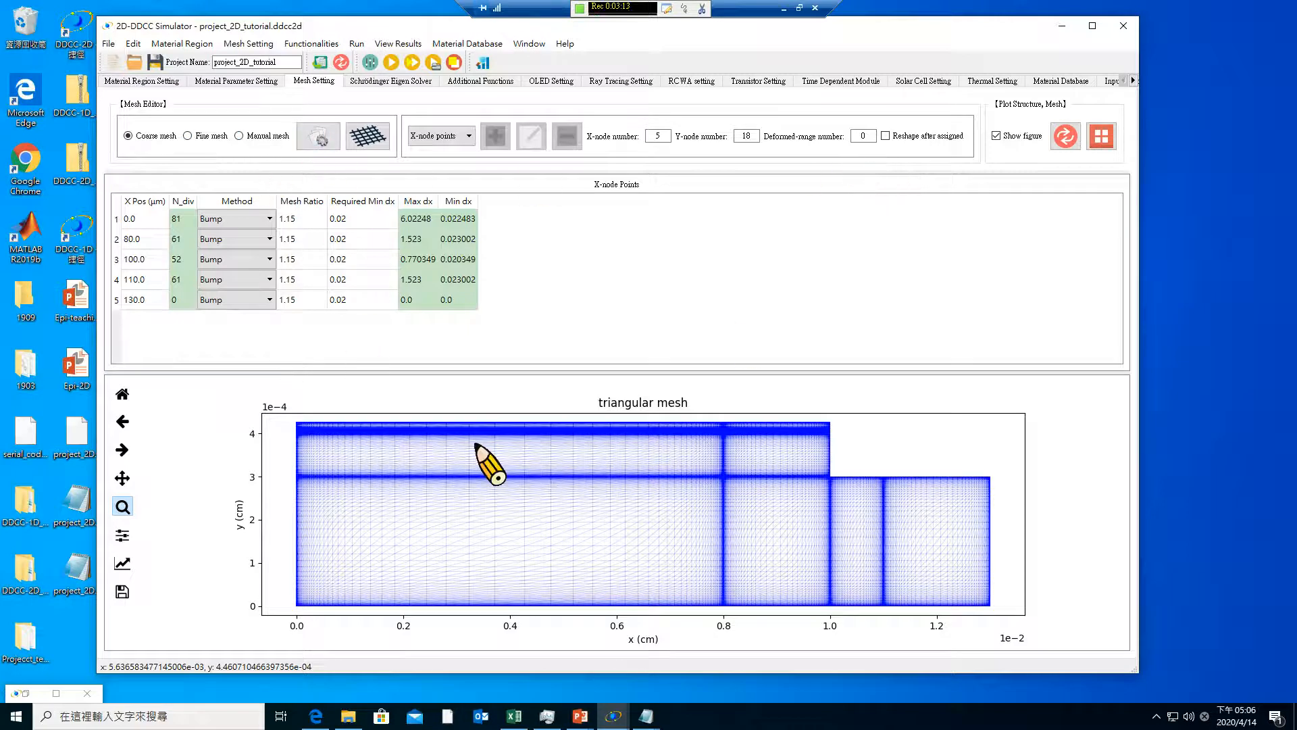
pyautogui.click(197, 82)
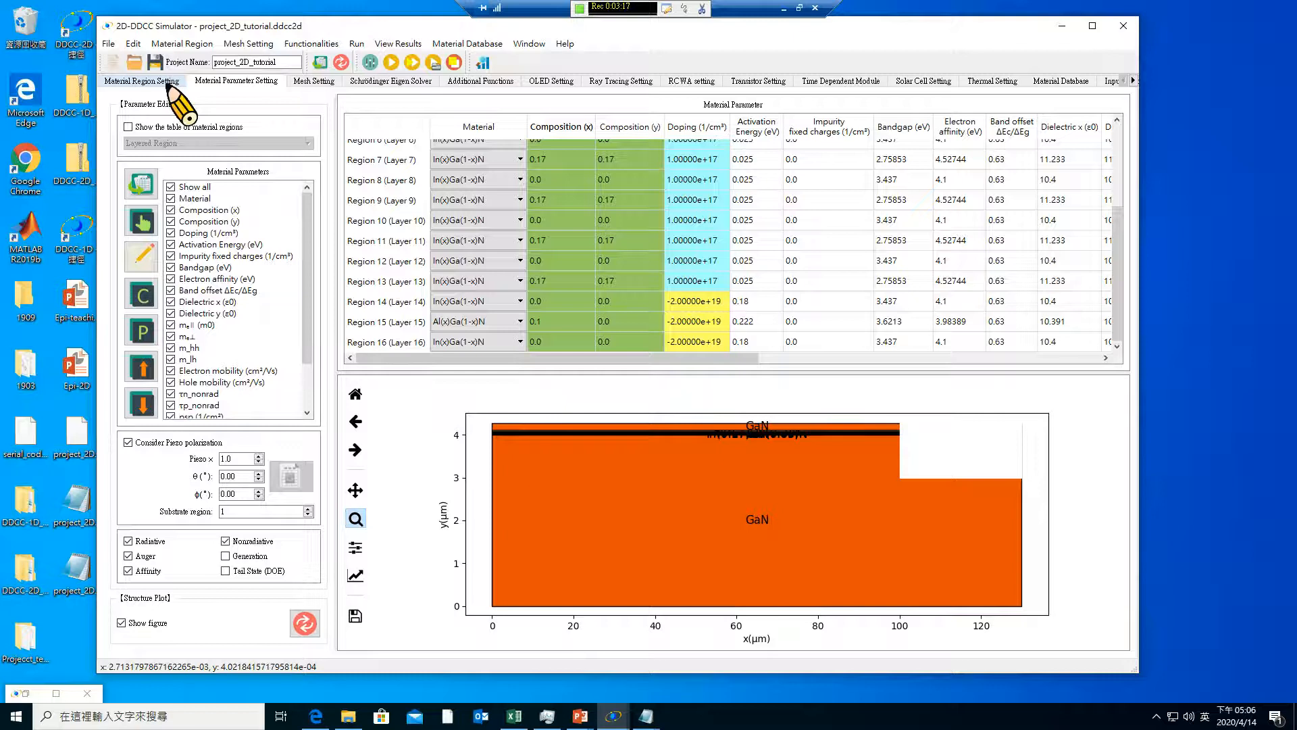
pyautogui.click(166, 81)
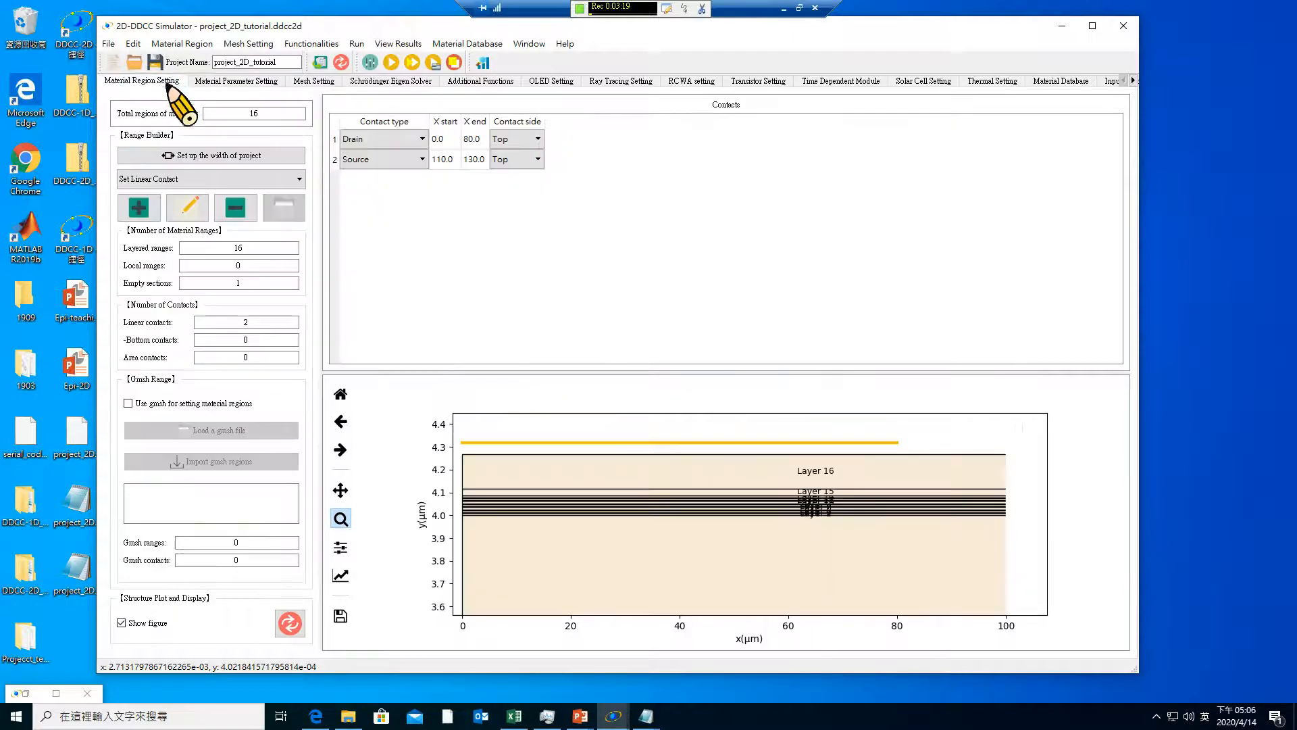
# Save the project under the new name Project_2D-tutorial in a new desktop folder called Project_2D_tutorial
pyautogui.click(108, 43)
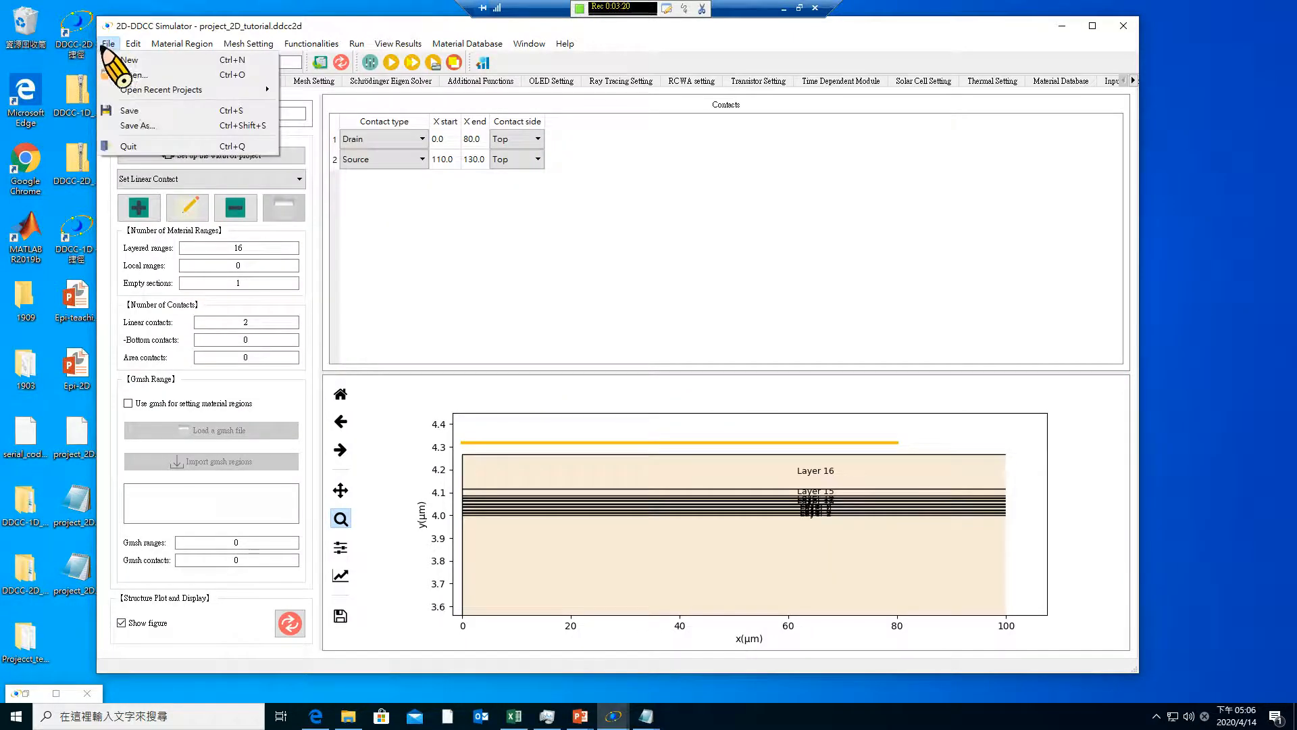
pyautogui.click(144, 125)
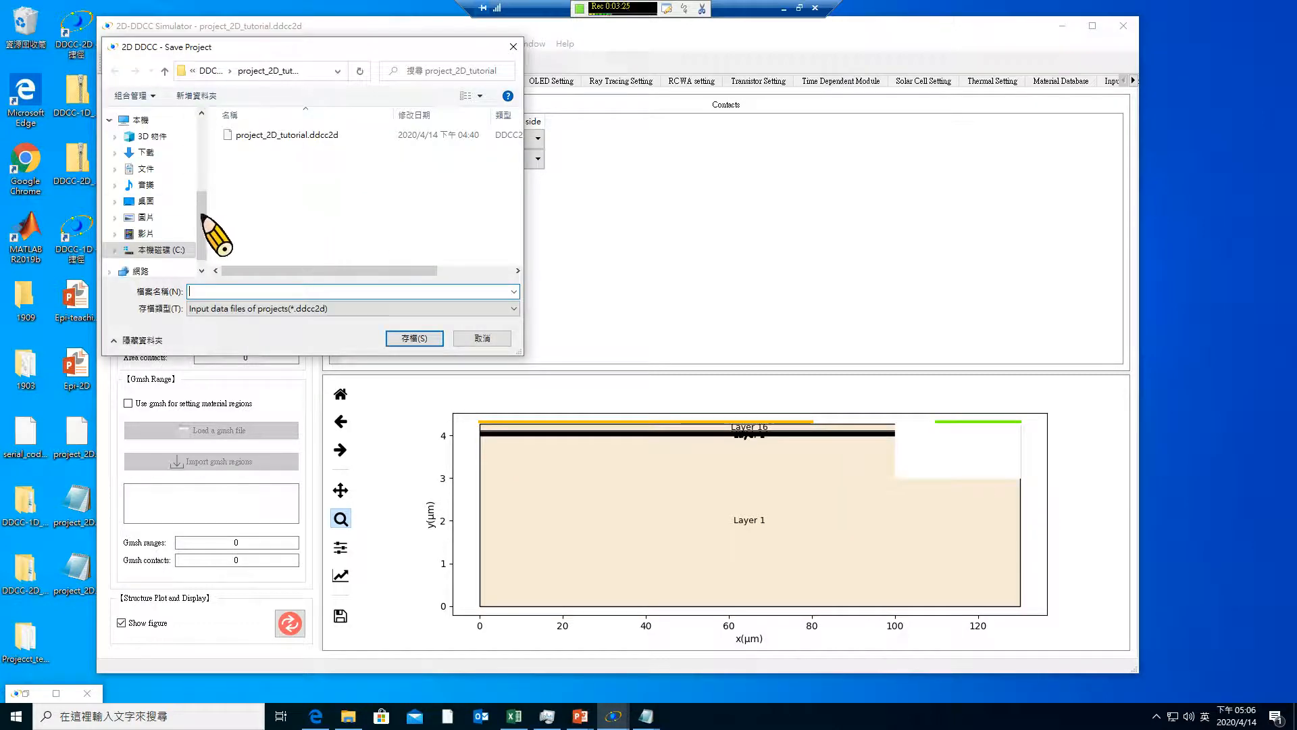
pyautogui.click(150, 201)
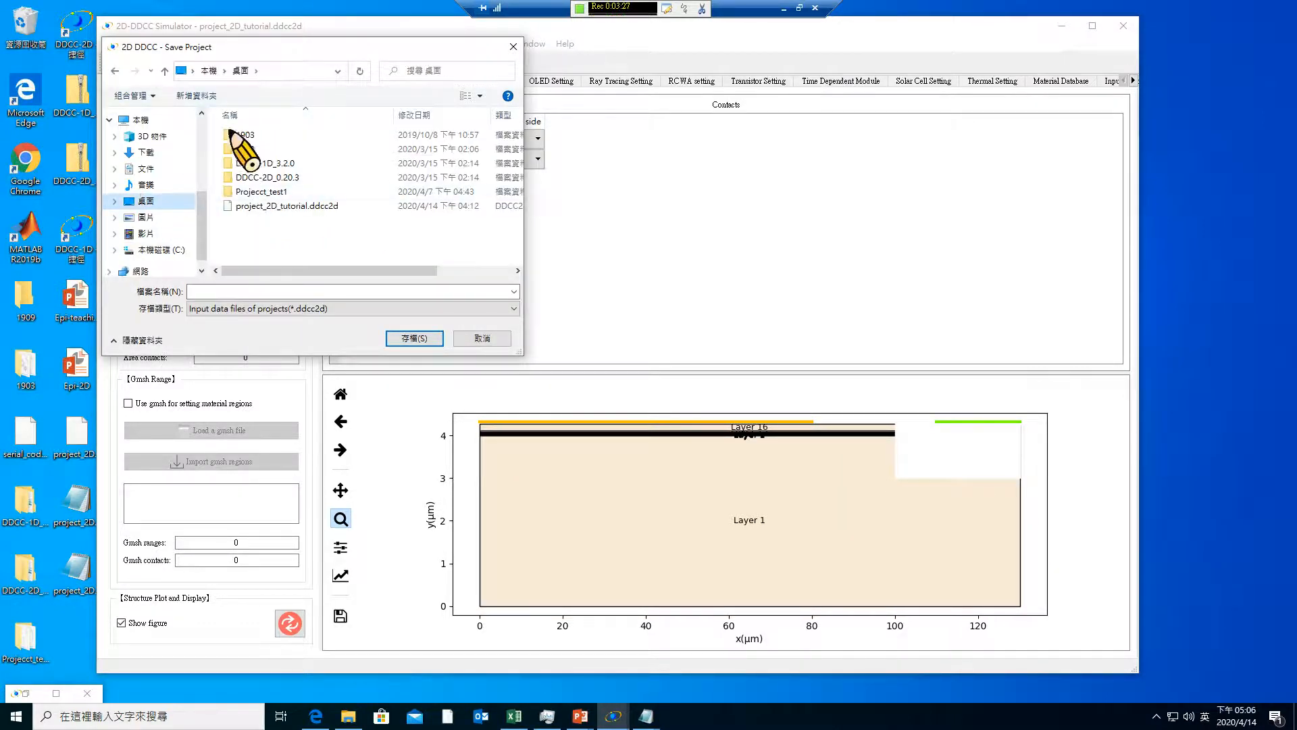
pyautogui.click(194, 95)
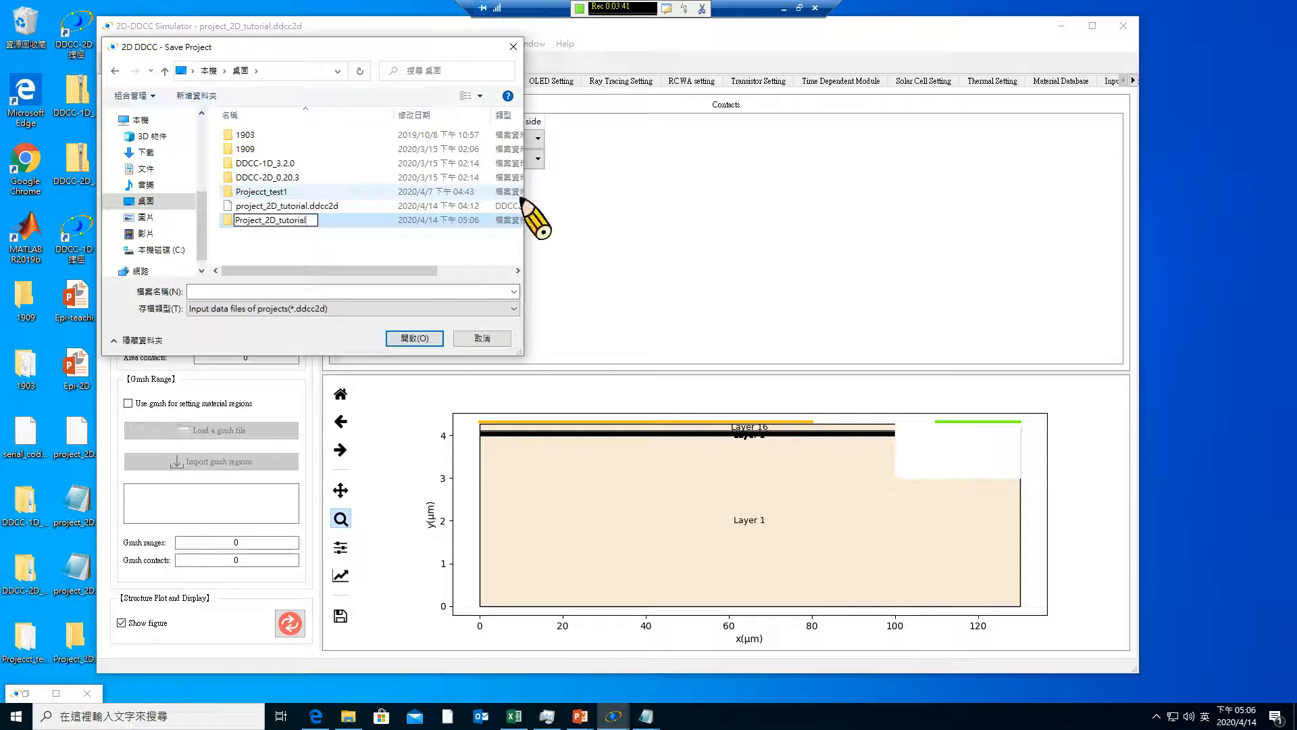
pyautogui.click(262, 221)
pyautogui.doubleClick(262, 221)
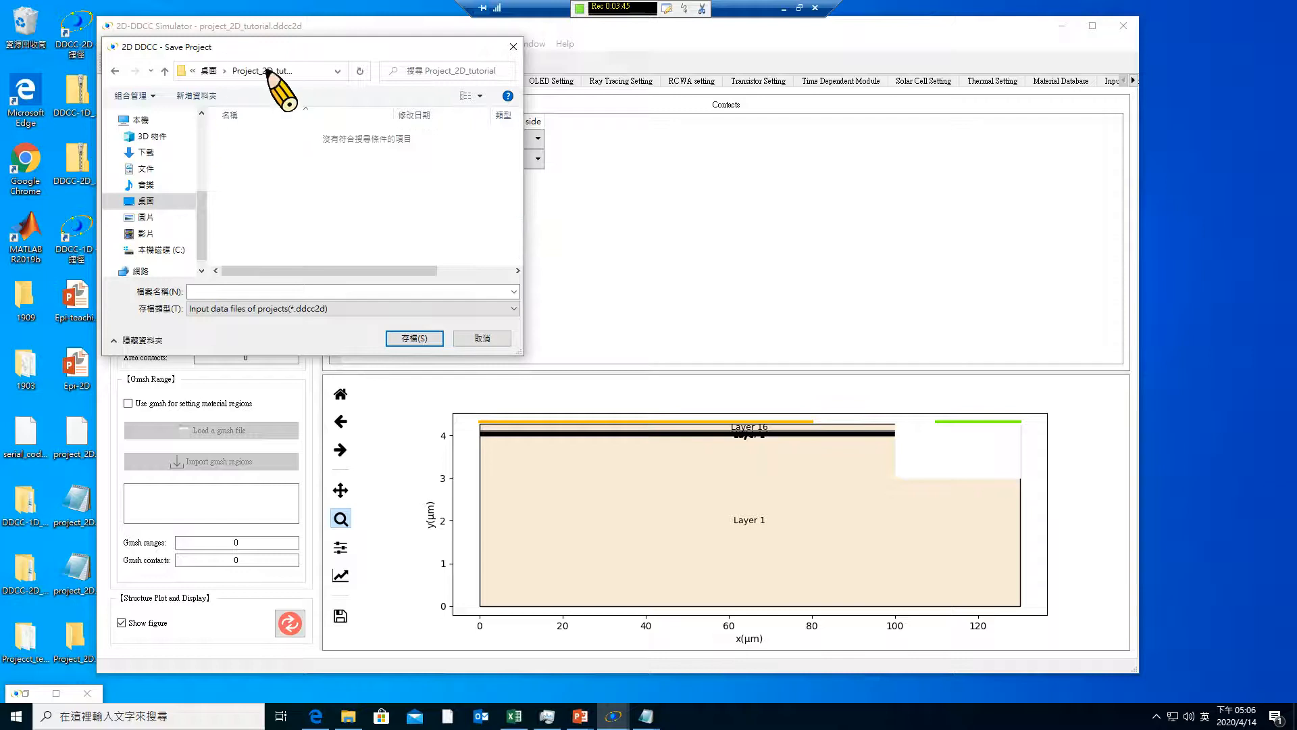
pyautogui.click(408, 333)
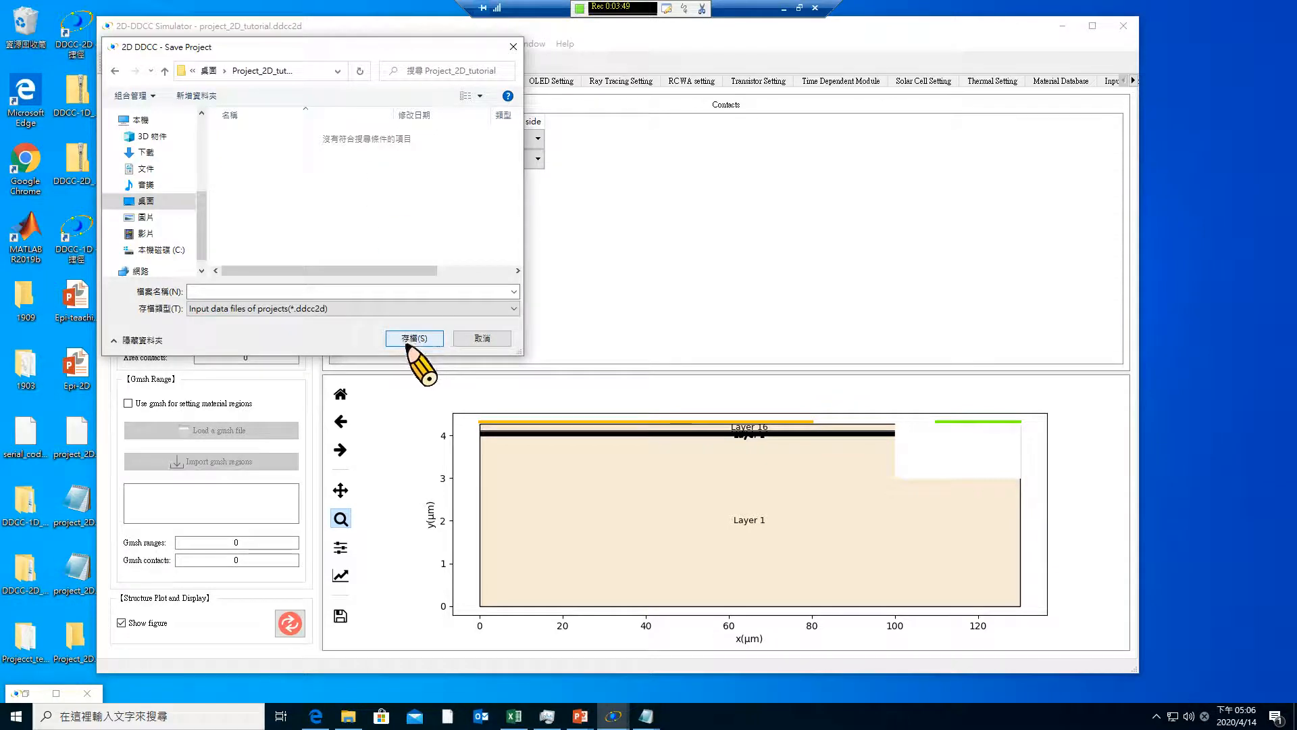
pyautogui.click(304, 291)
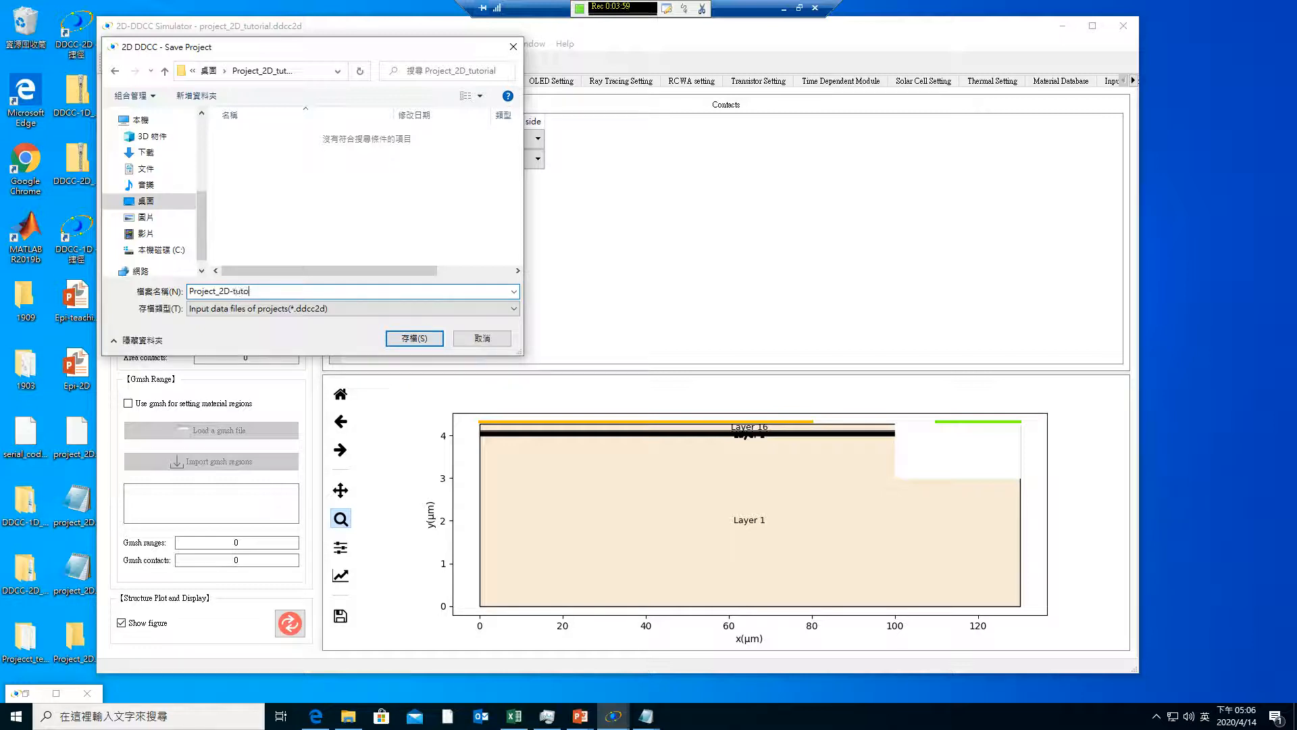
pyautogui.click(414, 338)
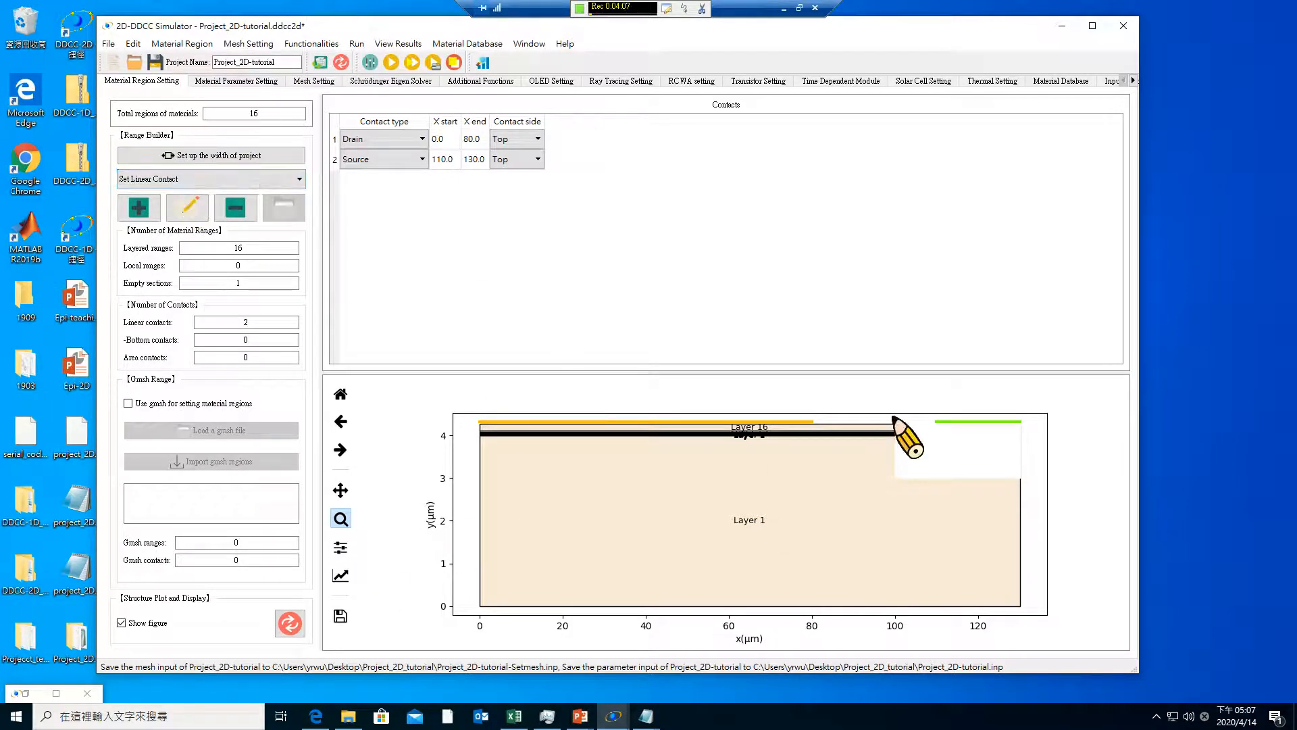
# Start the simulation for the current material parameters, choose to set up the contacts, and set the Vd step to 0.1 V
pyautogui.click(220, 81)
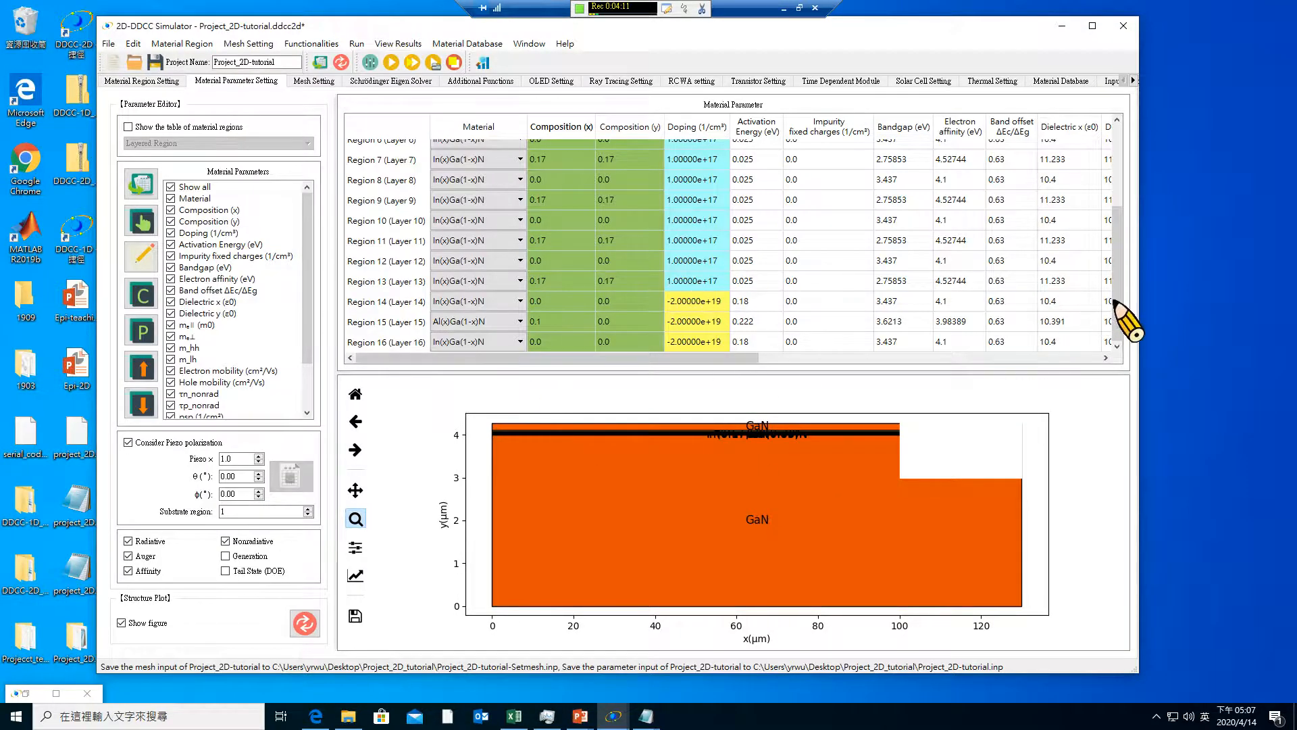
pyautogui.moveTo(1117, 323); pyautogui.dragTo(1124, 198)
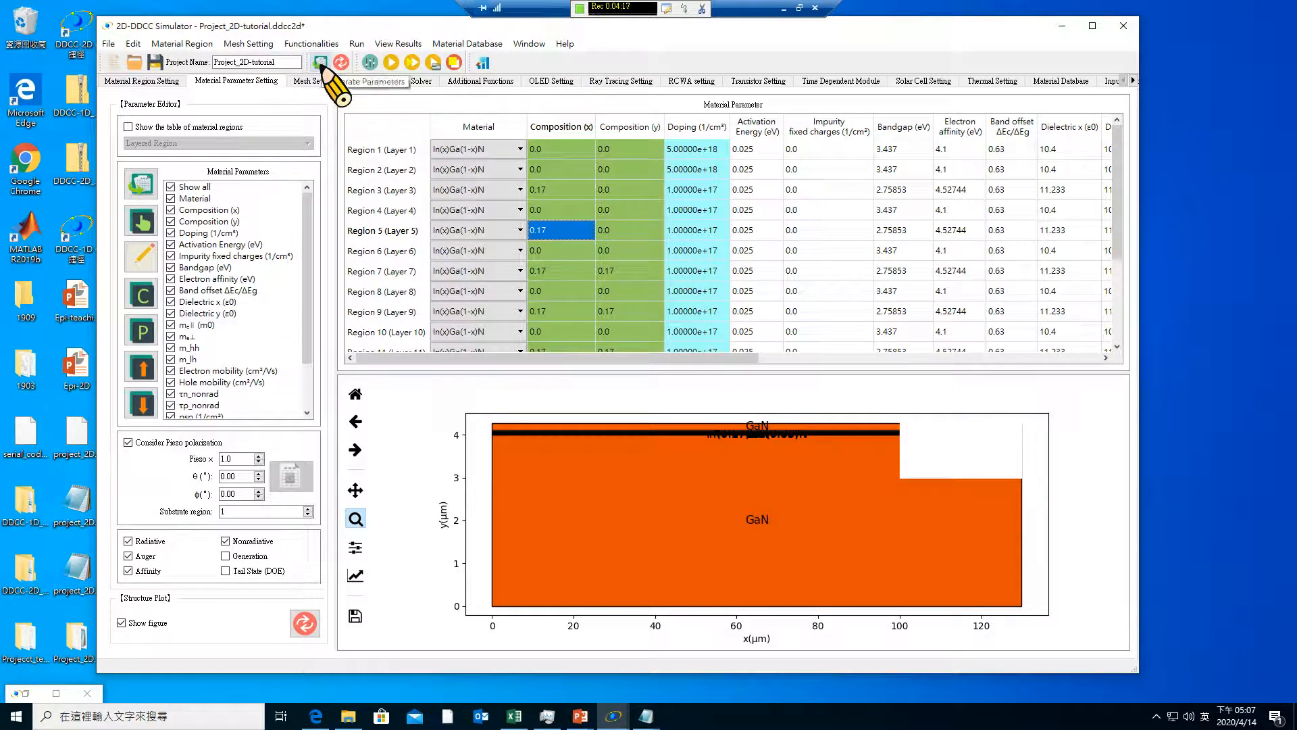
pyautogui.click(391, 62)
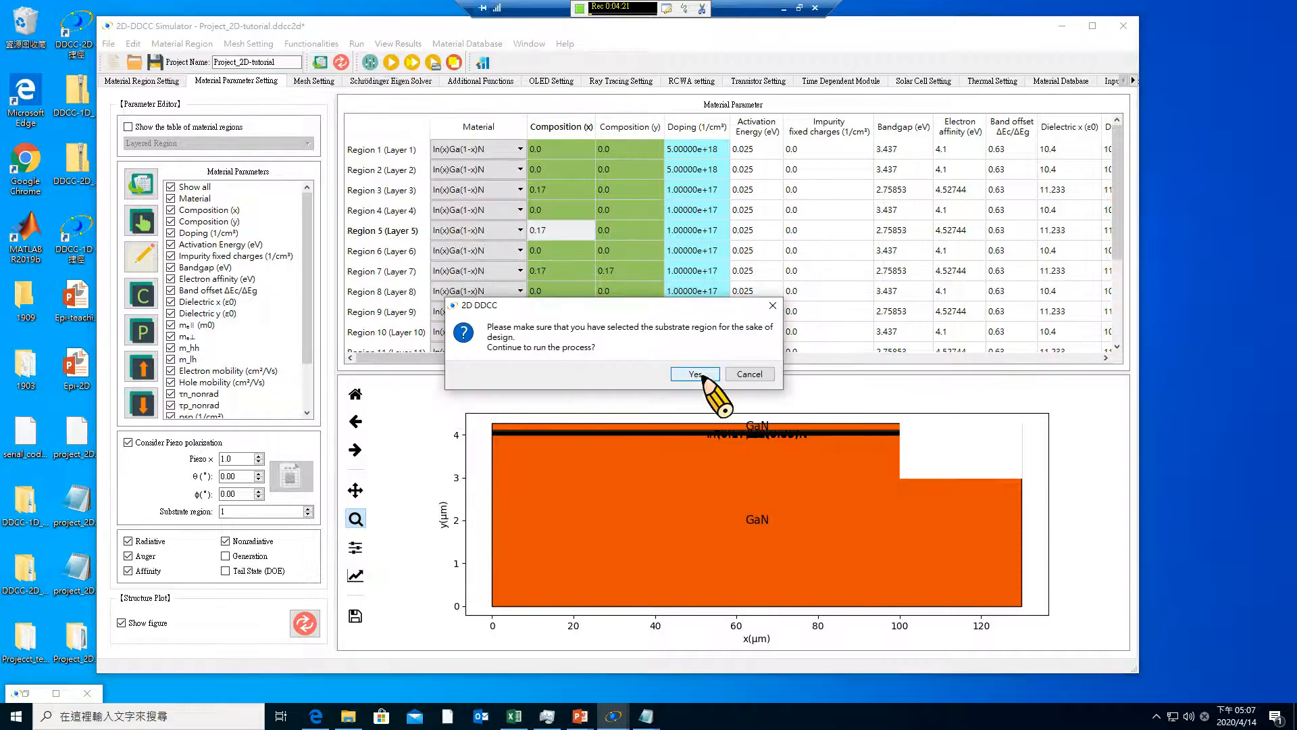
pyautogui.click(696, 374)
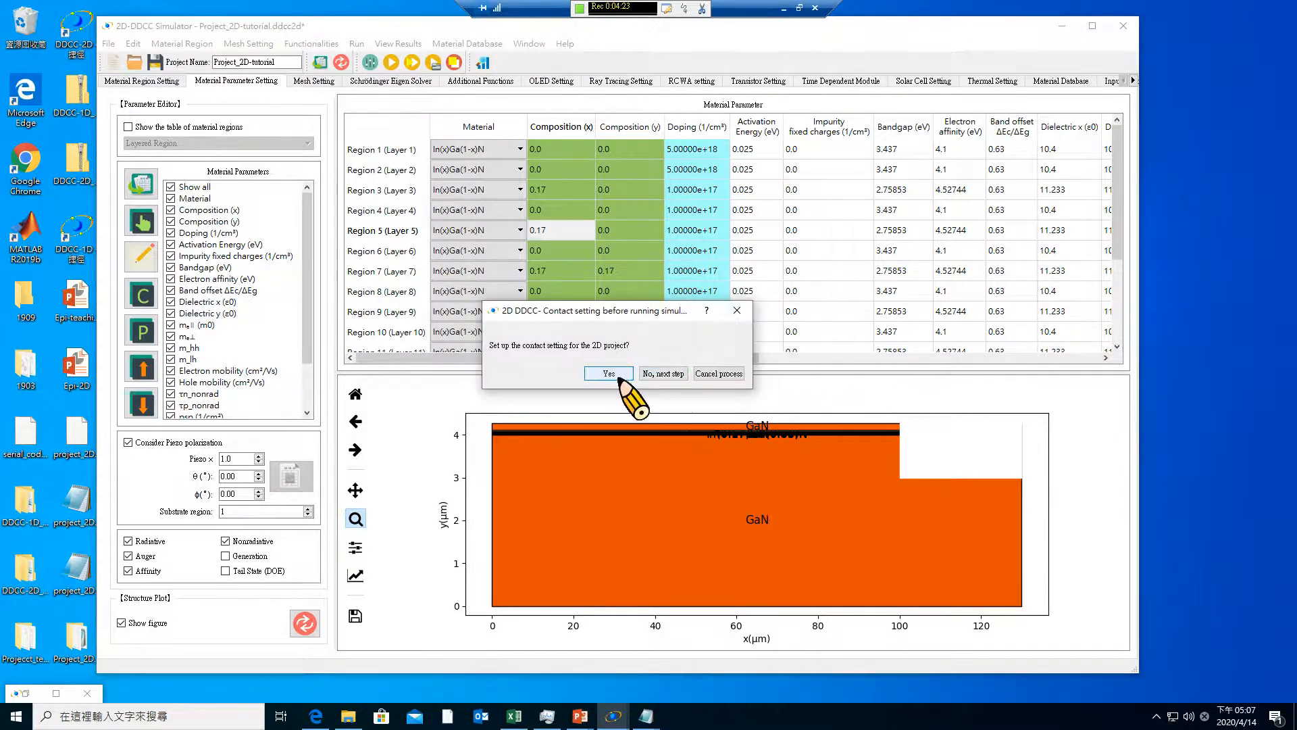
pyautogui.click(610, 373)
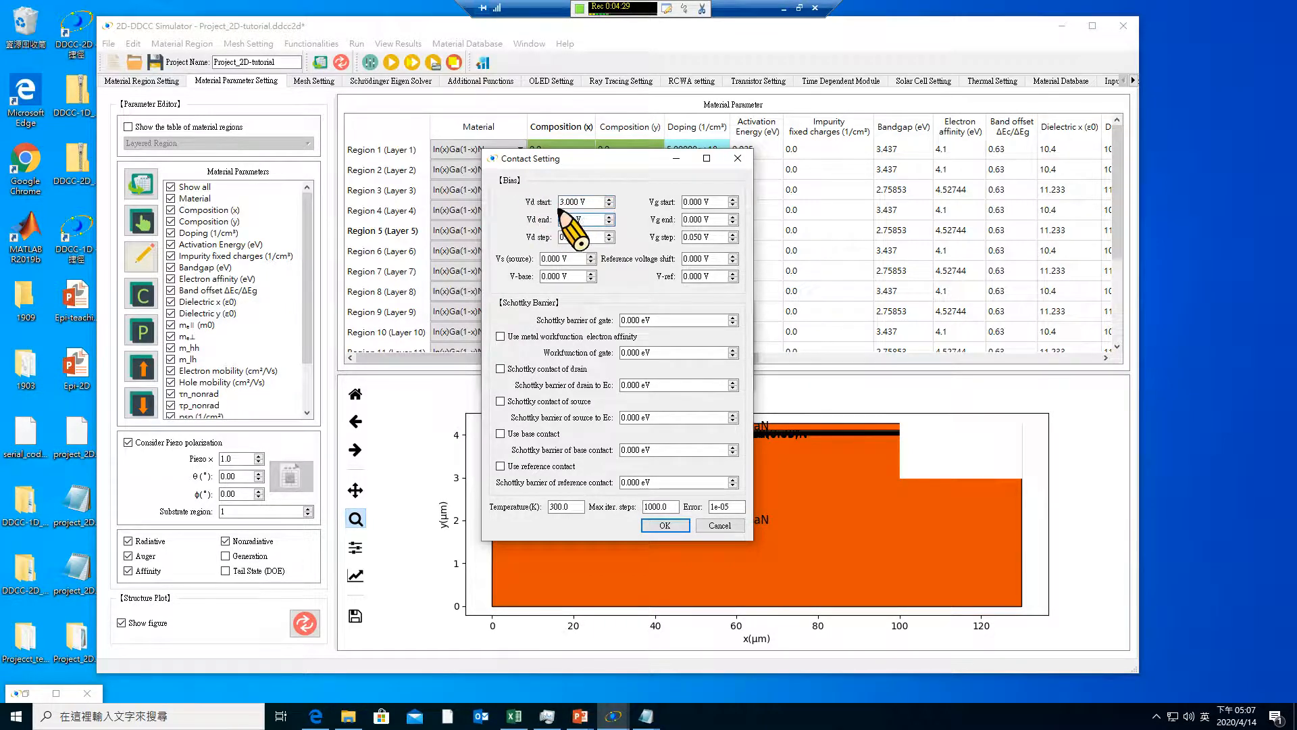
pyautogui.click(586, 236)
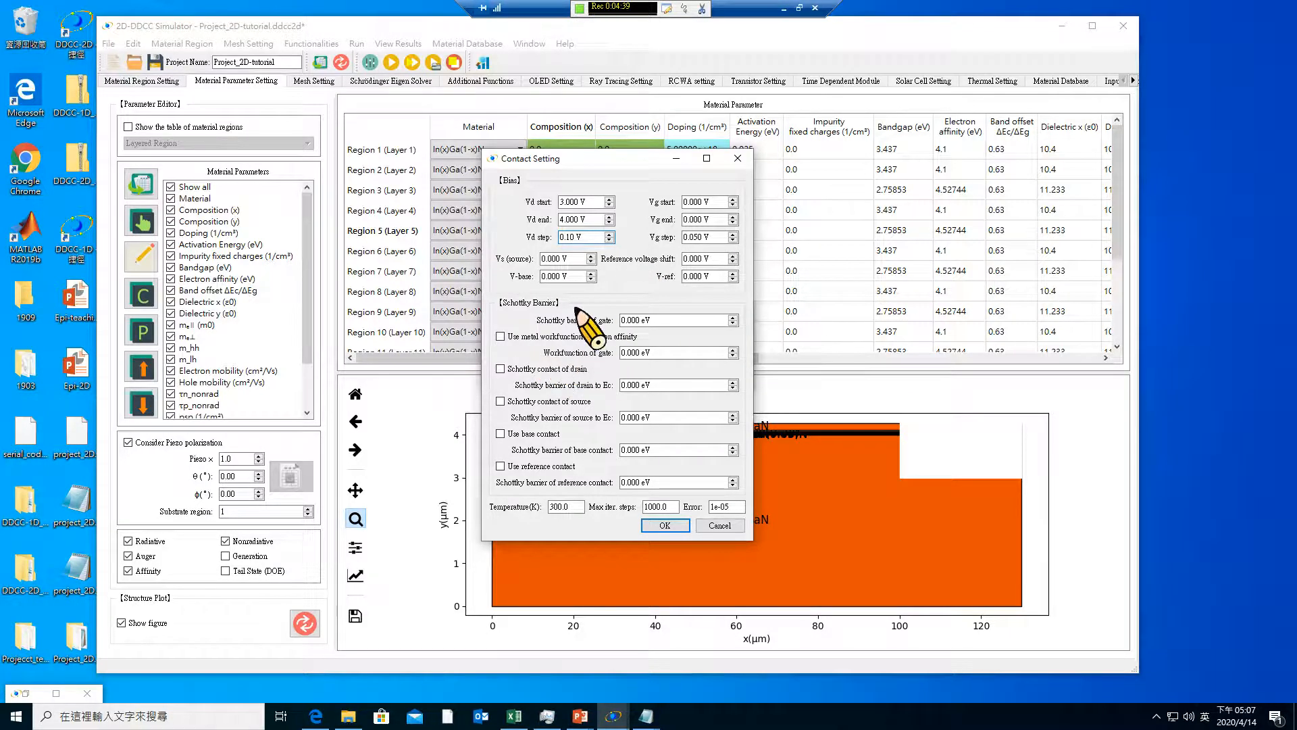
pyautogui.write('0')
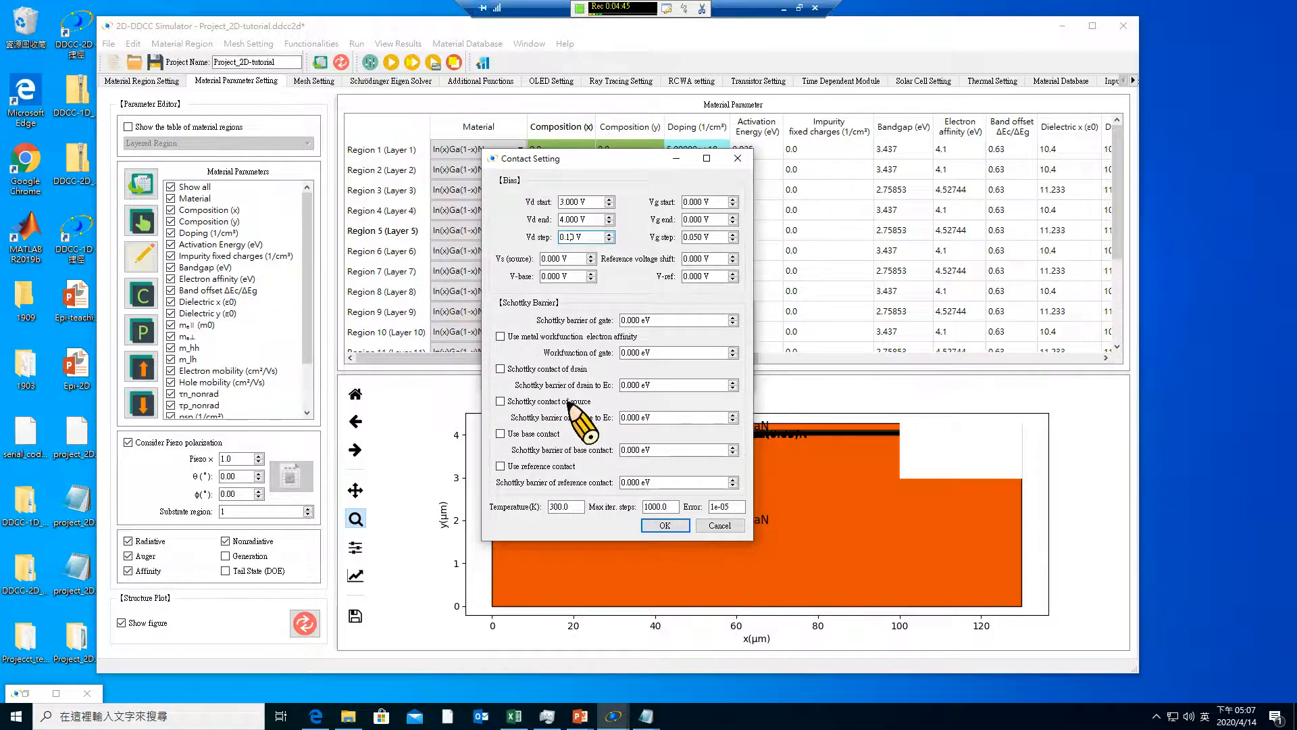
pyautogui.click(501, 369)
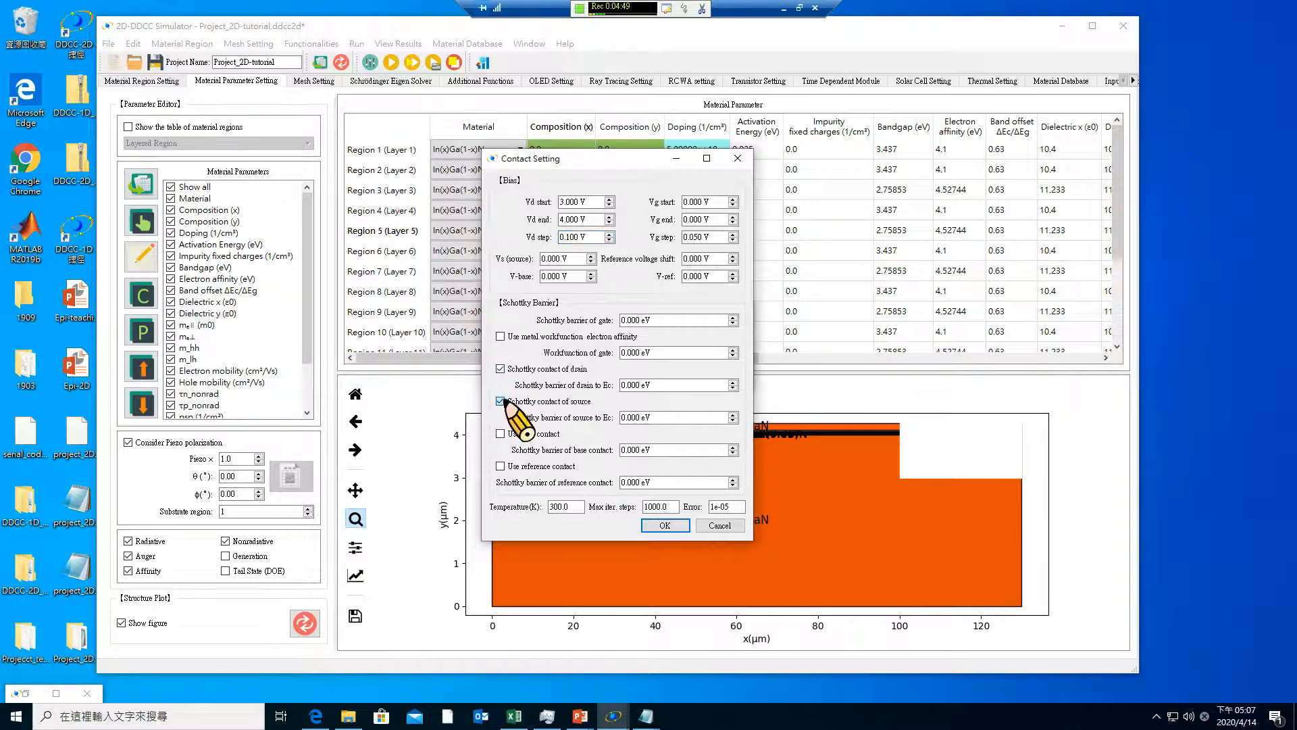
pyautogui.click(501, 402)
pyautogui.click(500, 369)
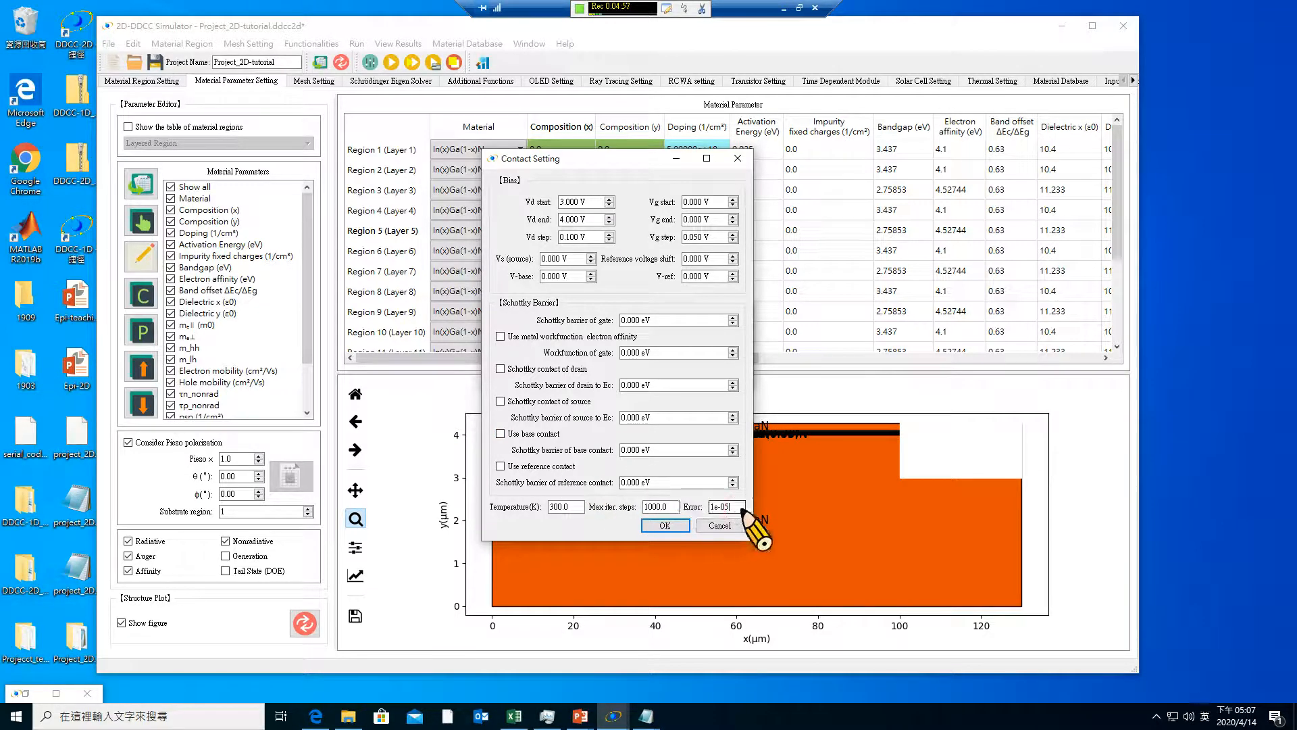
# Accept the contact settings, and save and run the current project
pyautogui.click(669, 507)
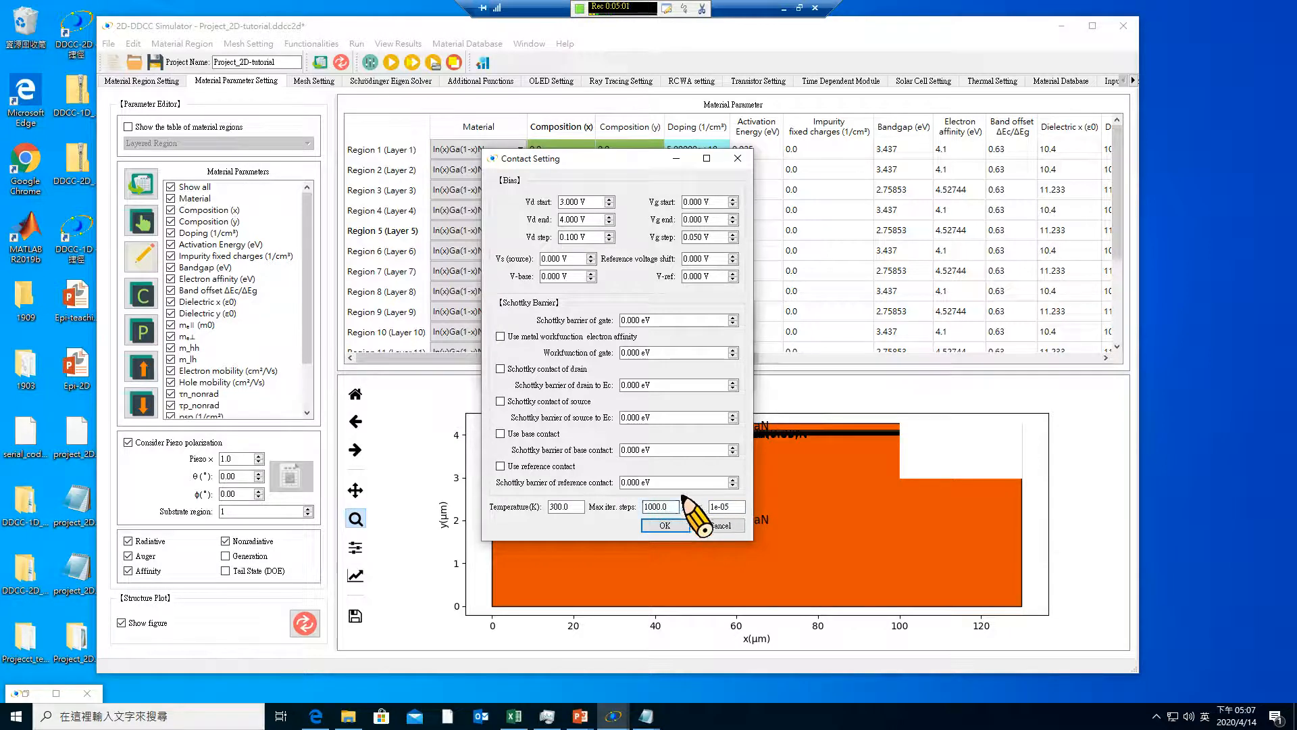
pyautogui.moveTo(670, 508); pyautogui.dragTo(622, 498)
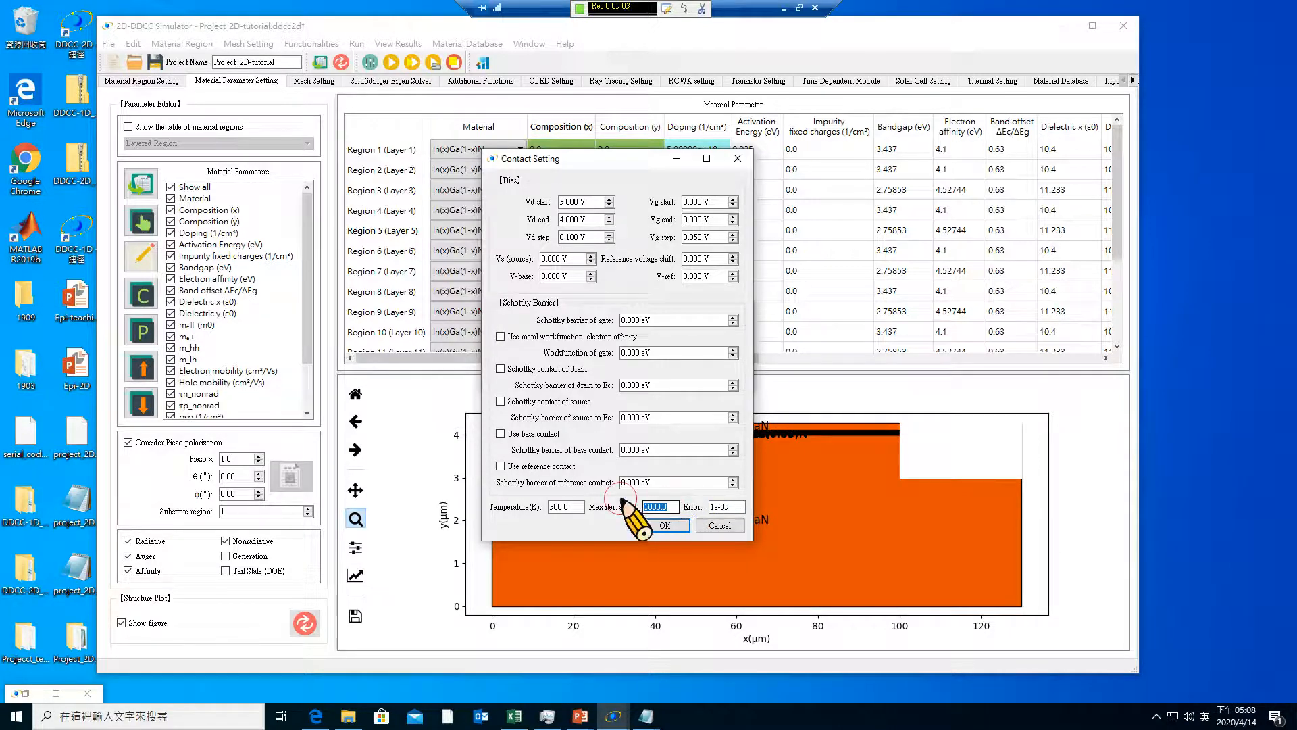
pyautogui.click(576, 506)
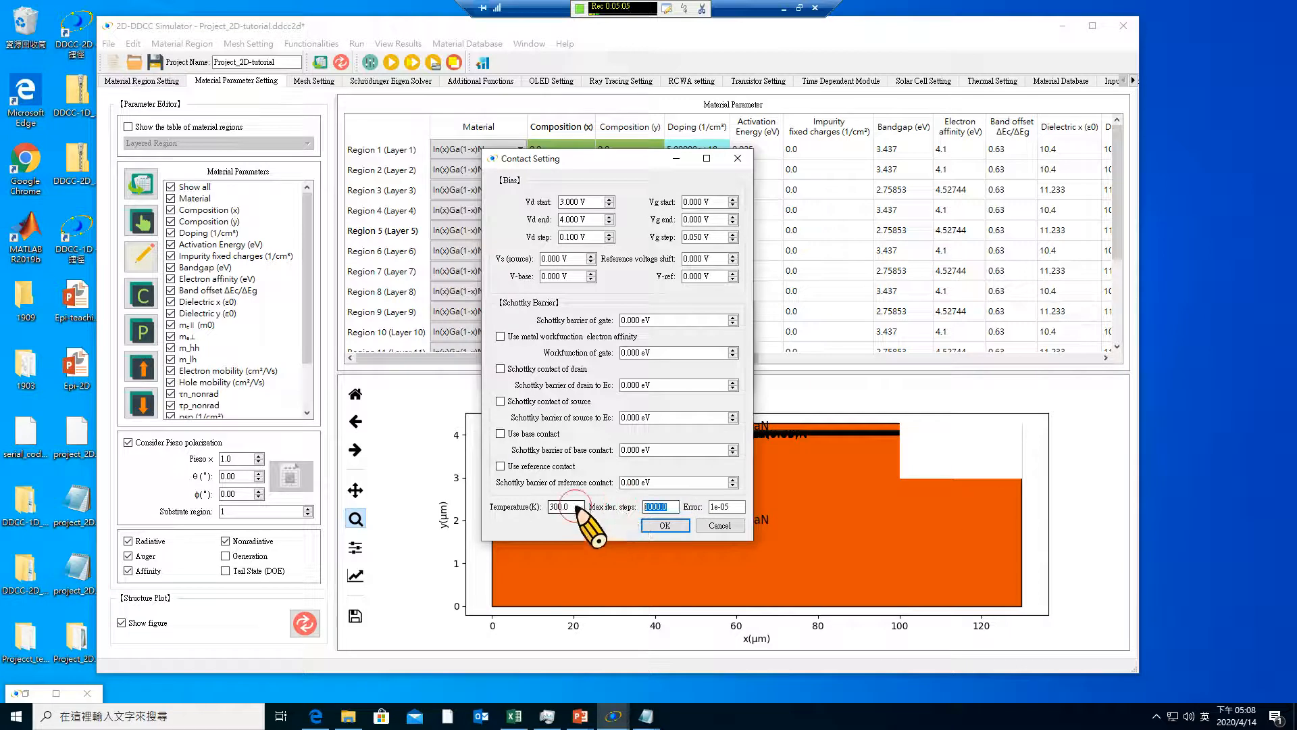
pyautogui.click(663, 526)
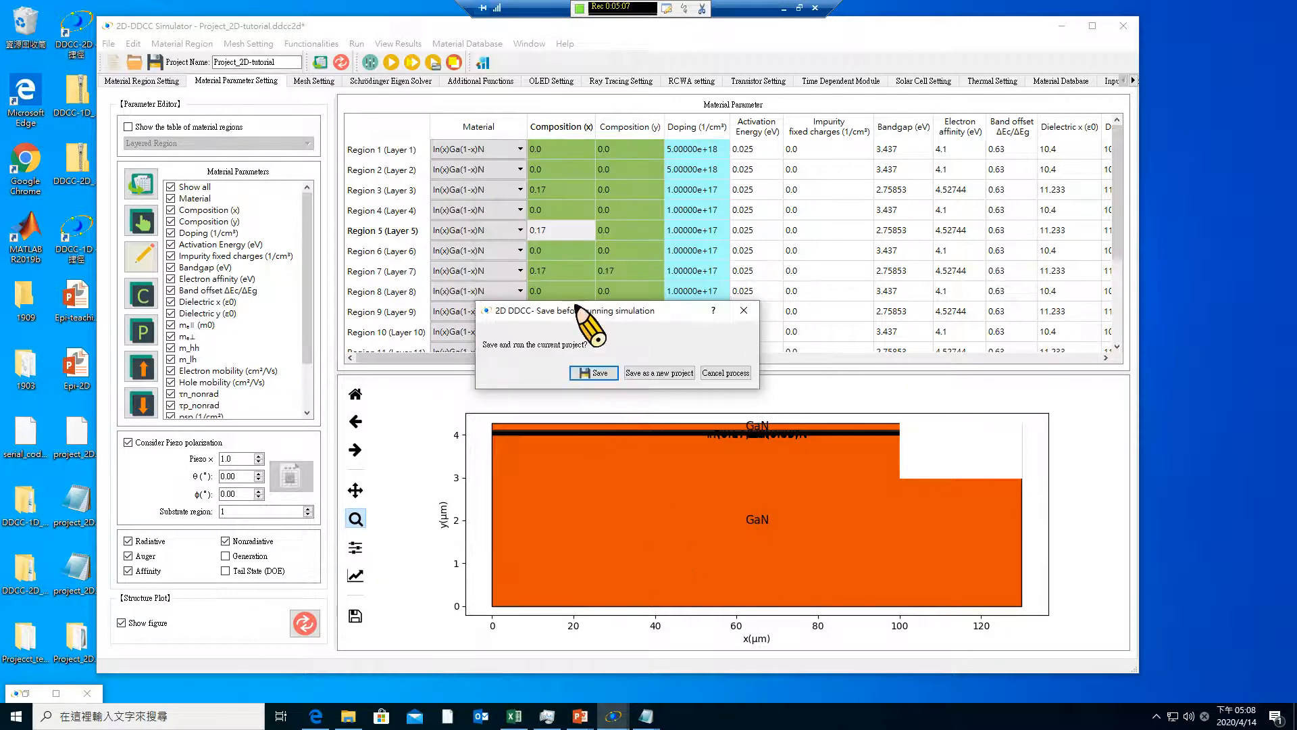
pyautogui.click(583, 373)
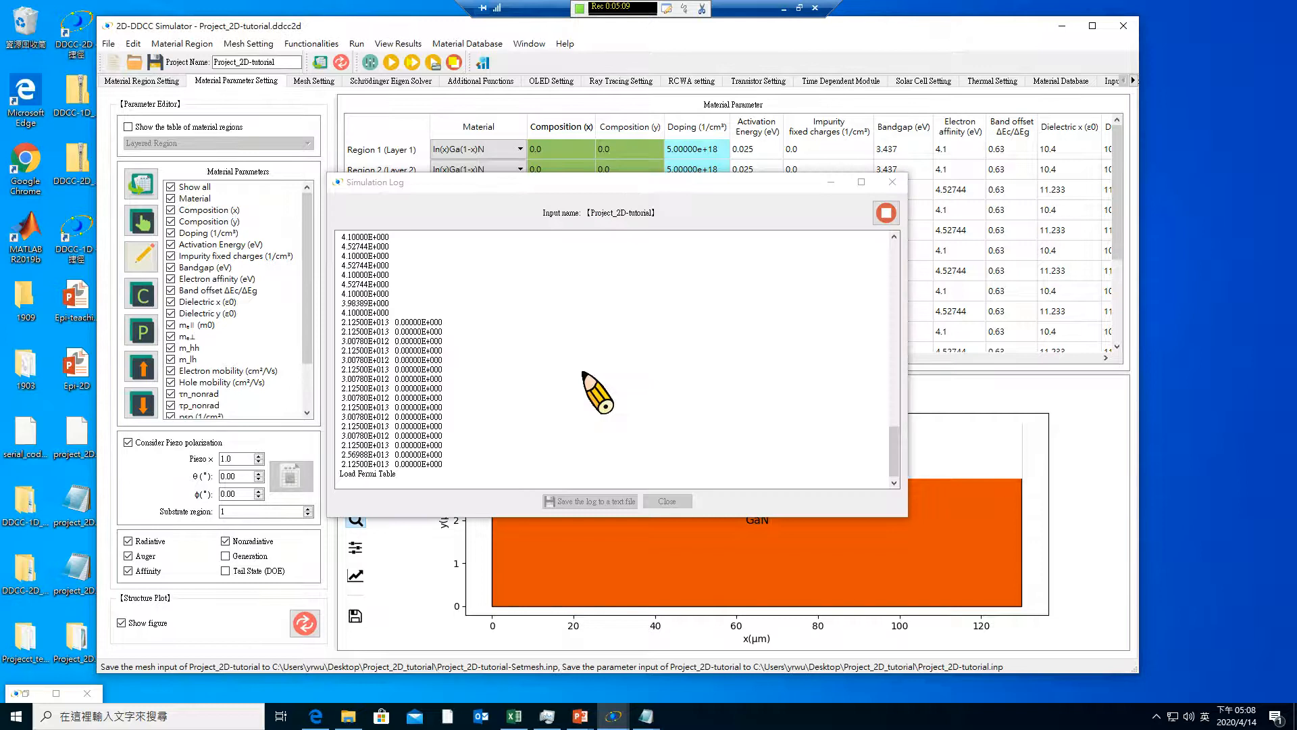
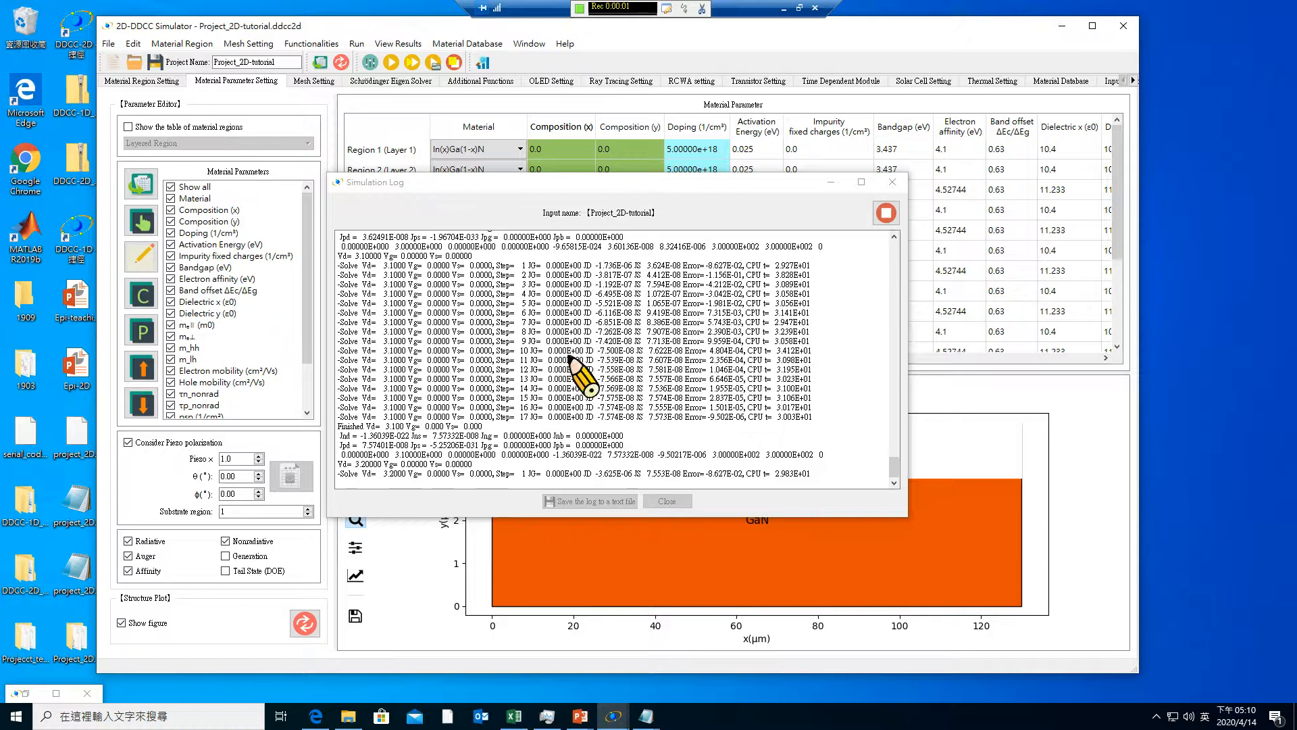
# Open the results visualizer for Project_2D-tutorial and plot Ec from the 2D Node-Base Data at Vd 3.000
pyautogui.click(895, 472)
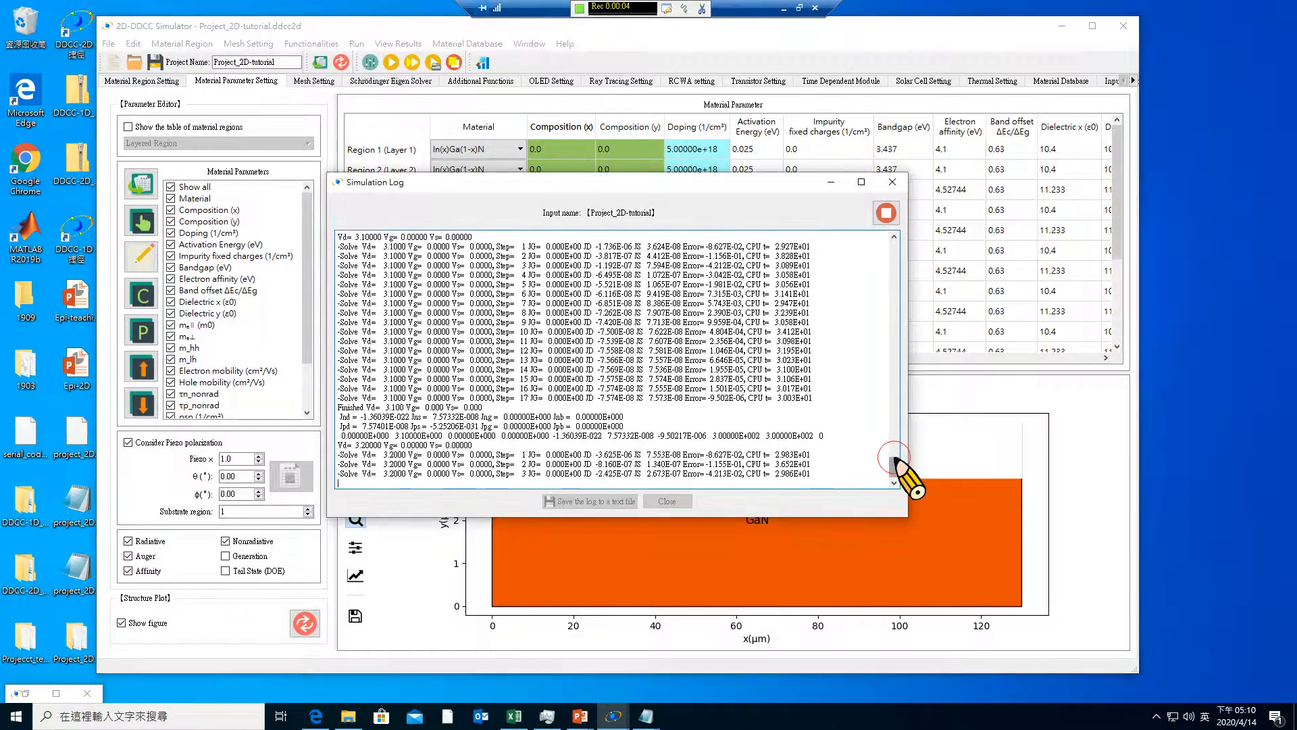
pyautogui.moveTo(894, 471); pyautogui.dragTo(892, 432)
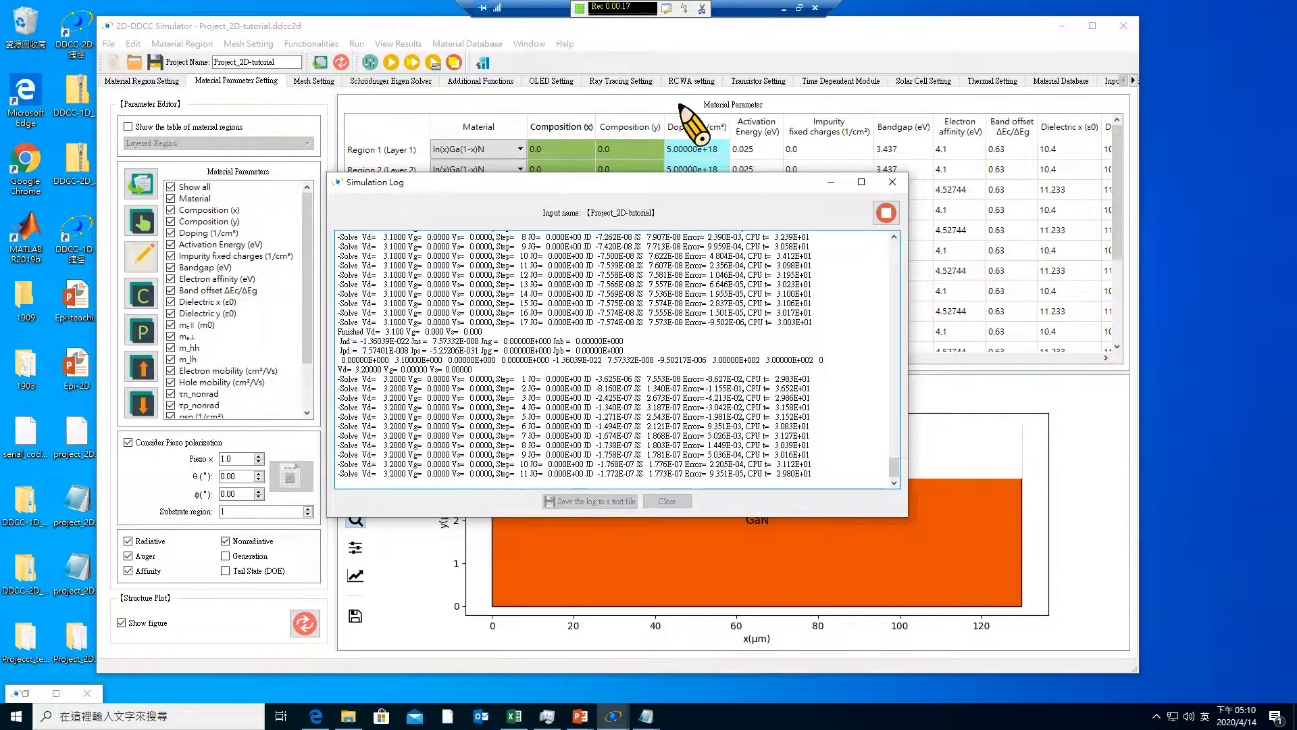
pyautogui.click(483, 63)
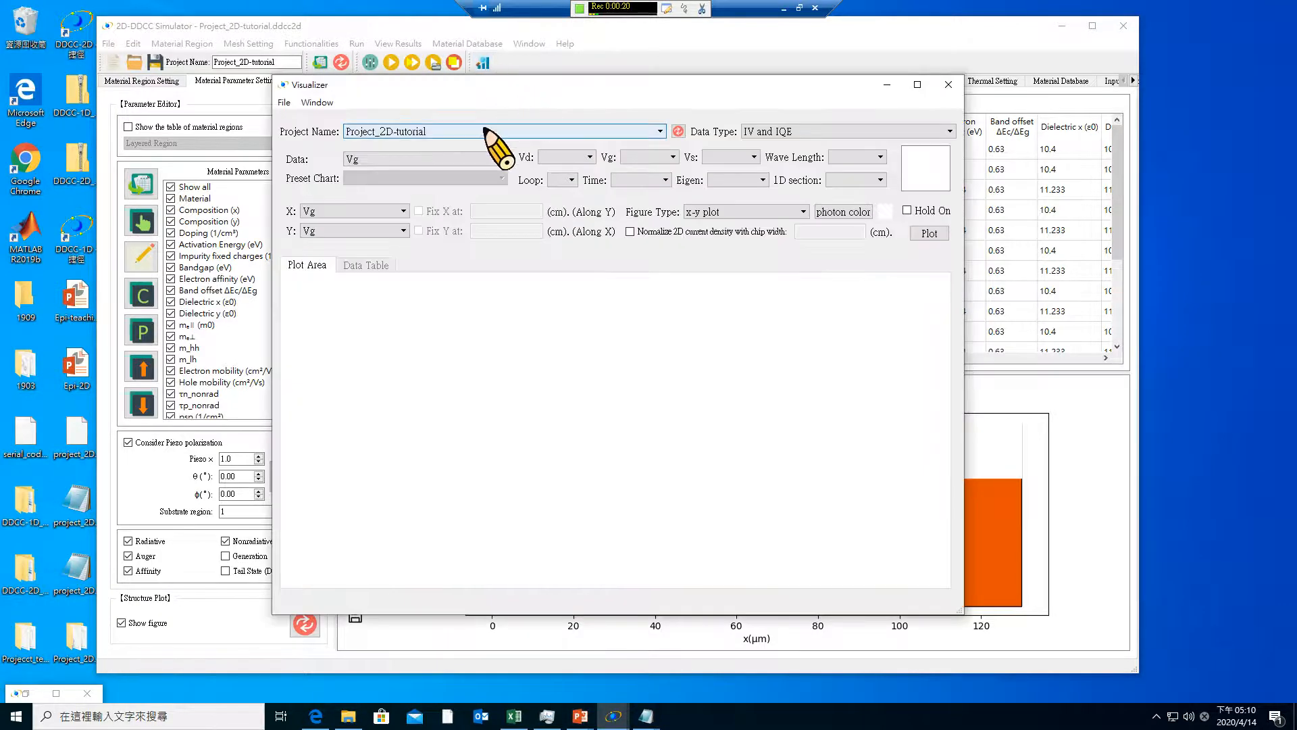
pyautogui.click(747, 131)
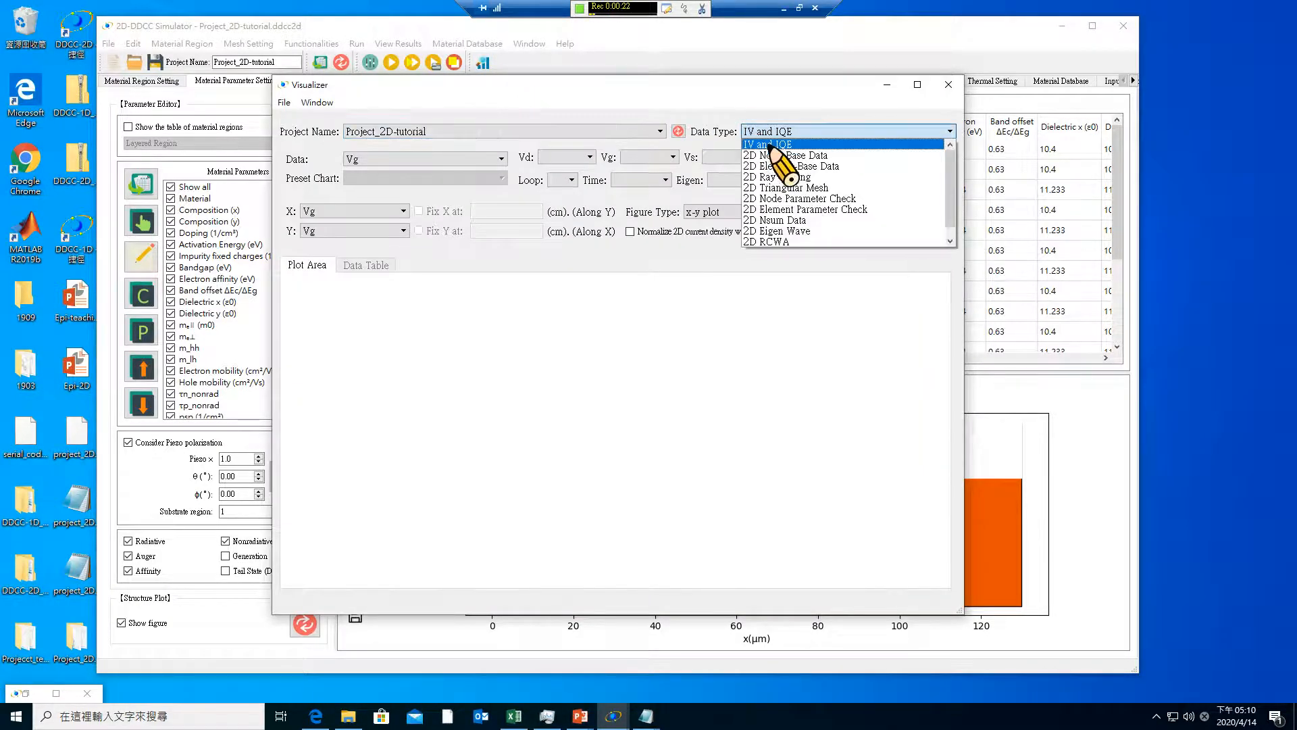
pyautogui.click(768, 155)
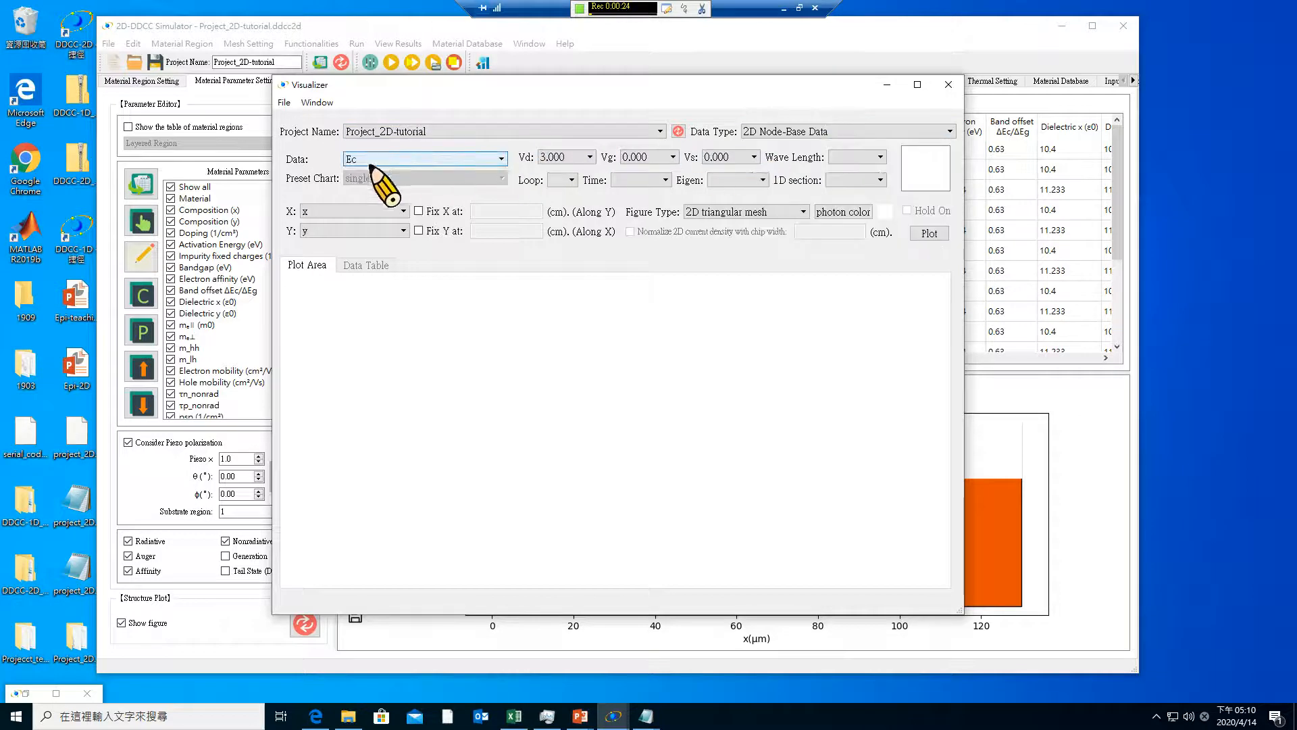
pyautogui.click(575, 156)
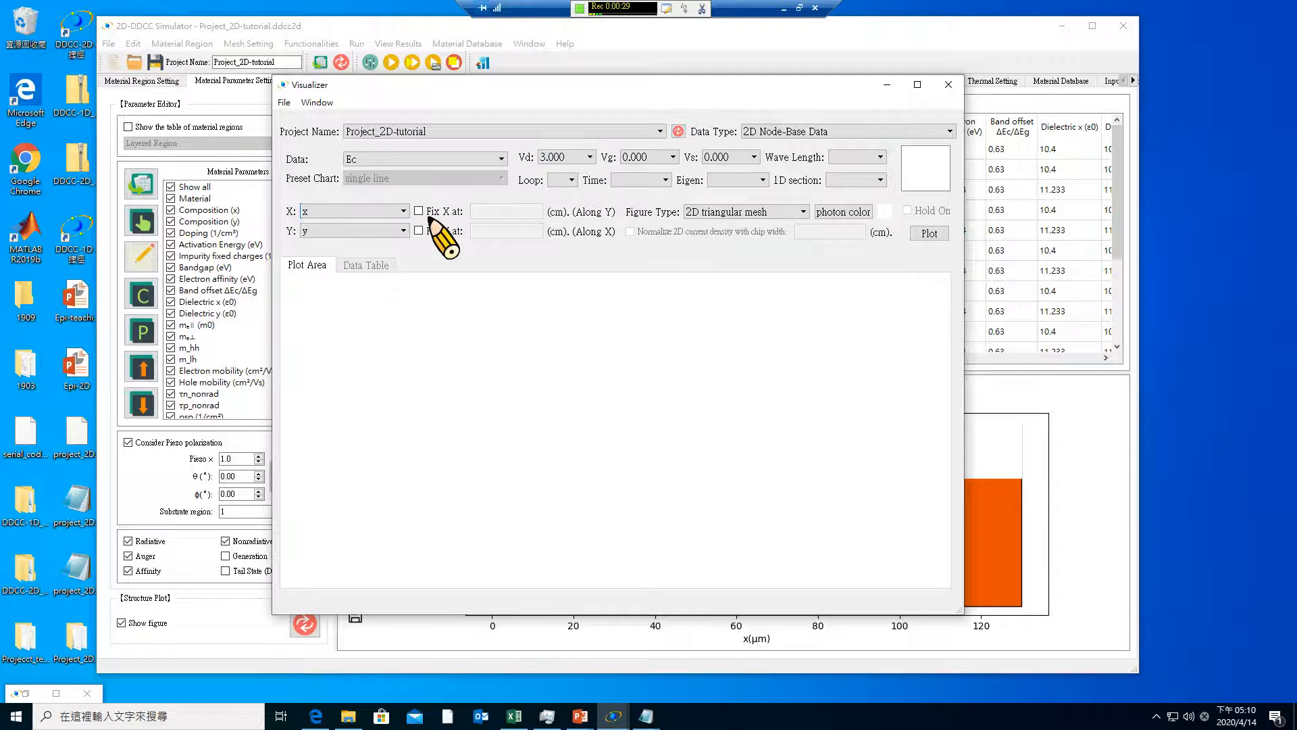
pyautogui.click(929, 233)
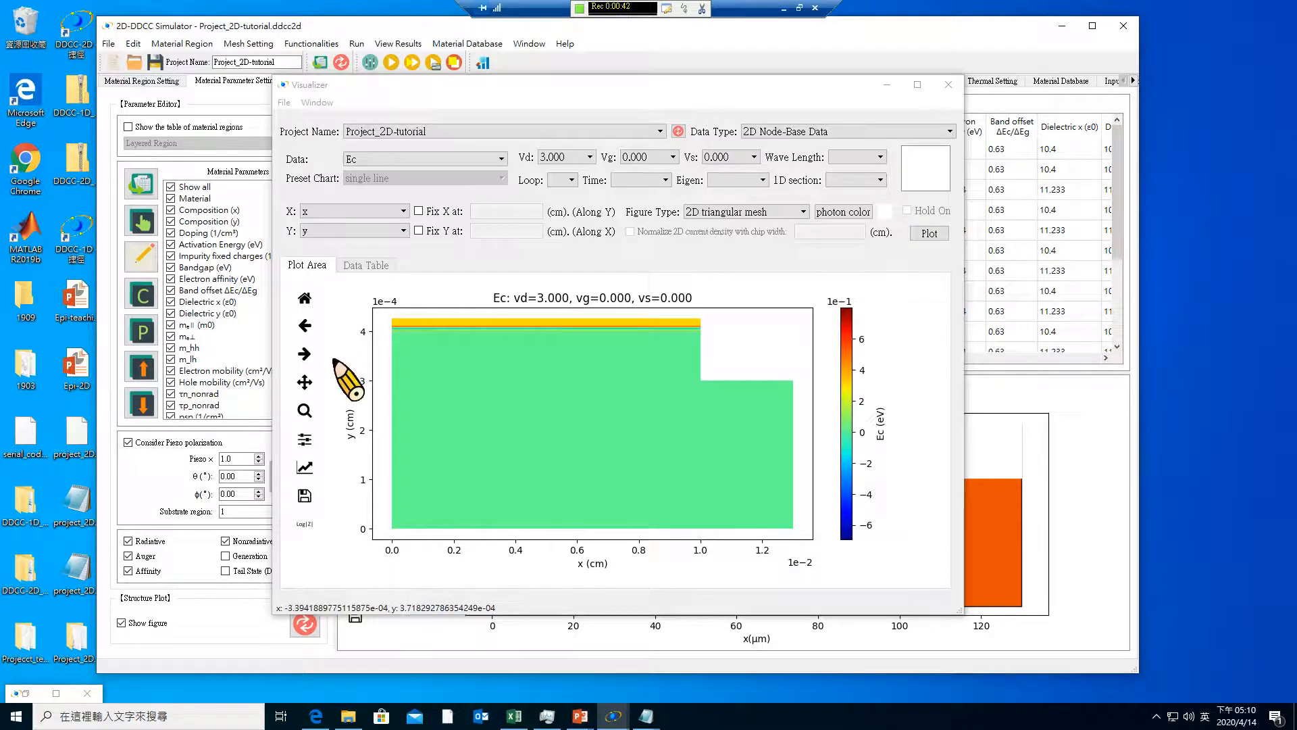
# Zoom in on the thin quantum-well layers near the top of the 2D Ec map
pyautogui.click(305, 410)
pyautogui.moveTo(388, 316); pyautogui.dragTo(726, 348)
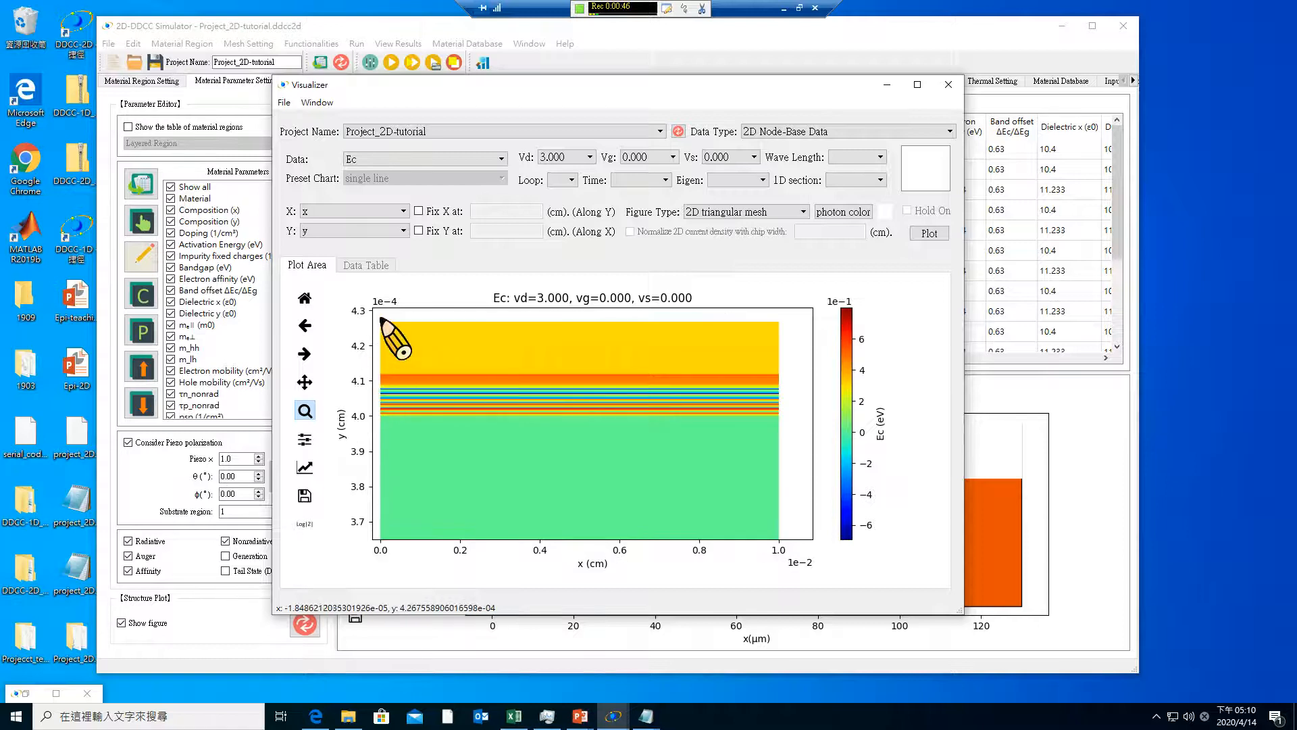
pyautogui.moveTo(377, 316); pyautogui.dragTo(772, 451)
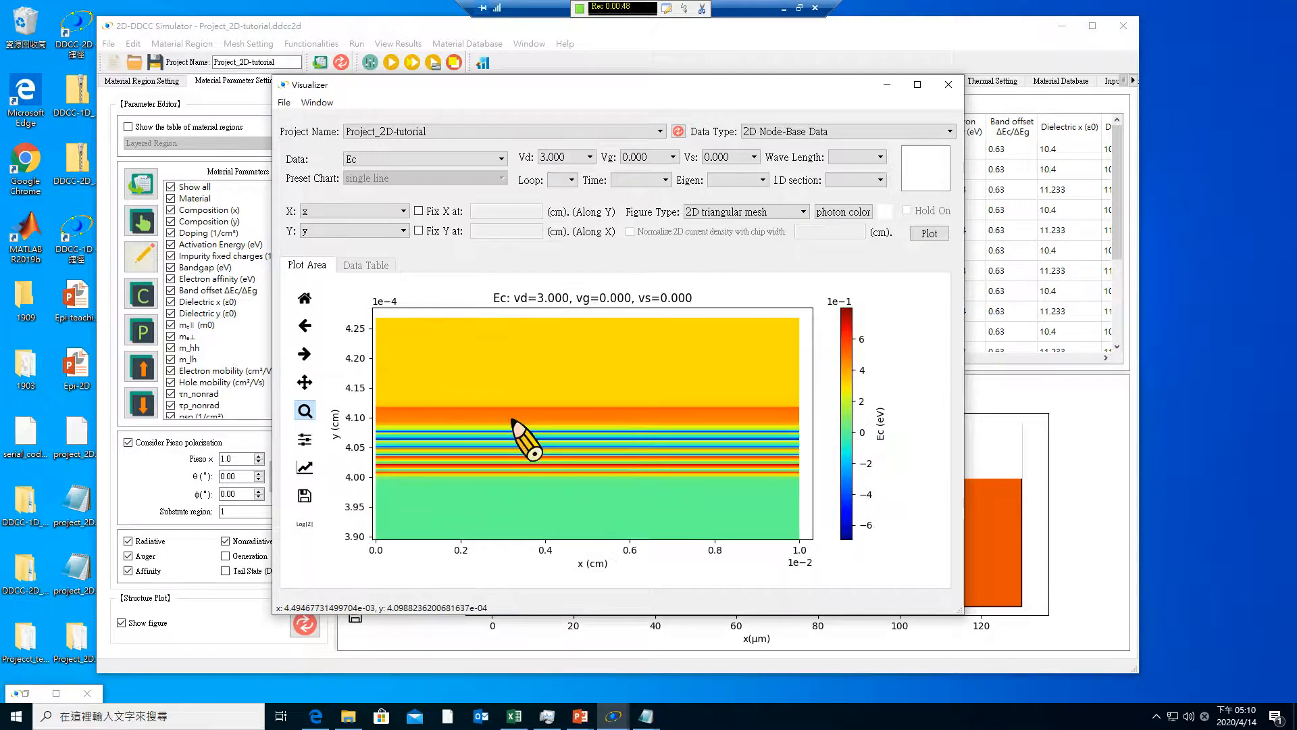
pyautogui.moveTo(484, 389); pyautogui.dragTo(646, 514)
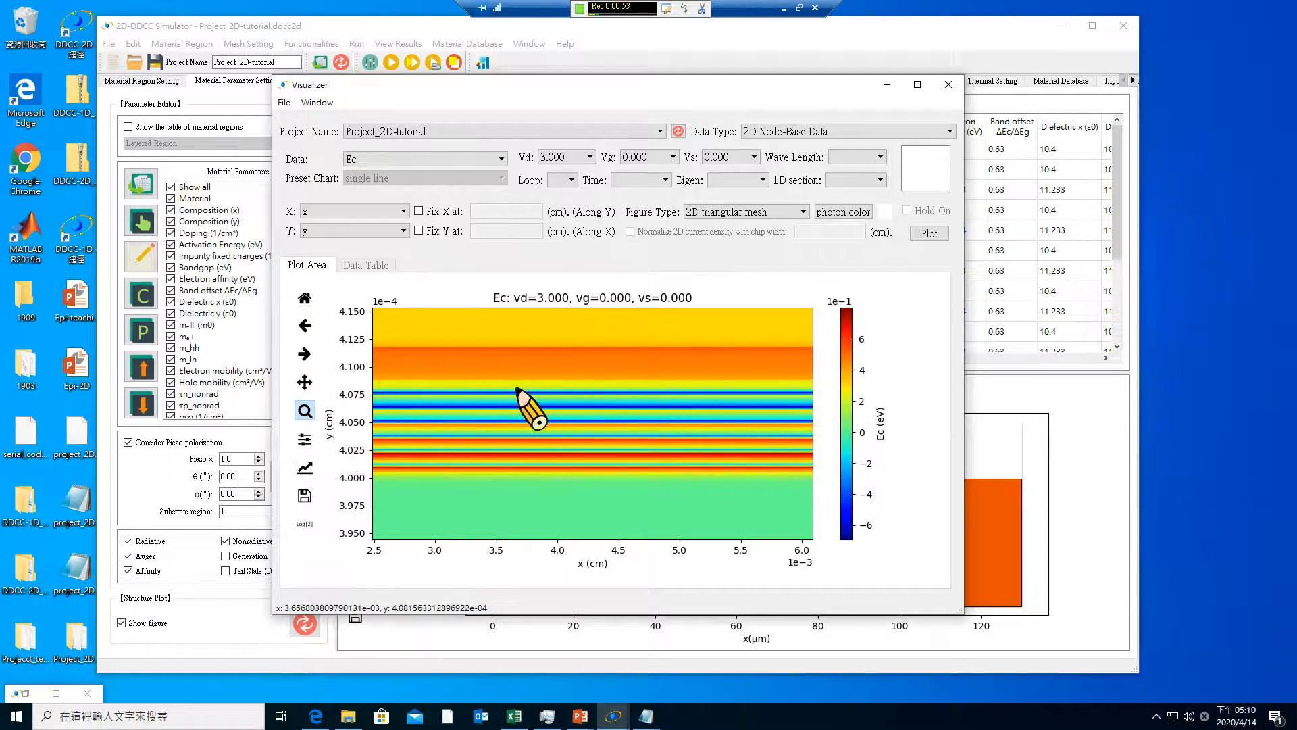
# Plot the Ec profile along Y at a fixed X of 60e-4 cm and enlarge the quantum-well region
pyautogui.click(418, 211)
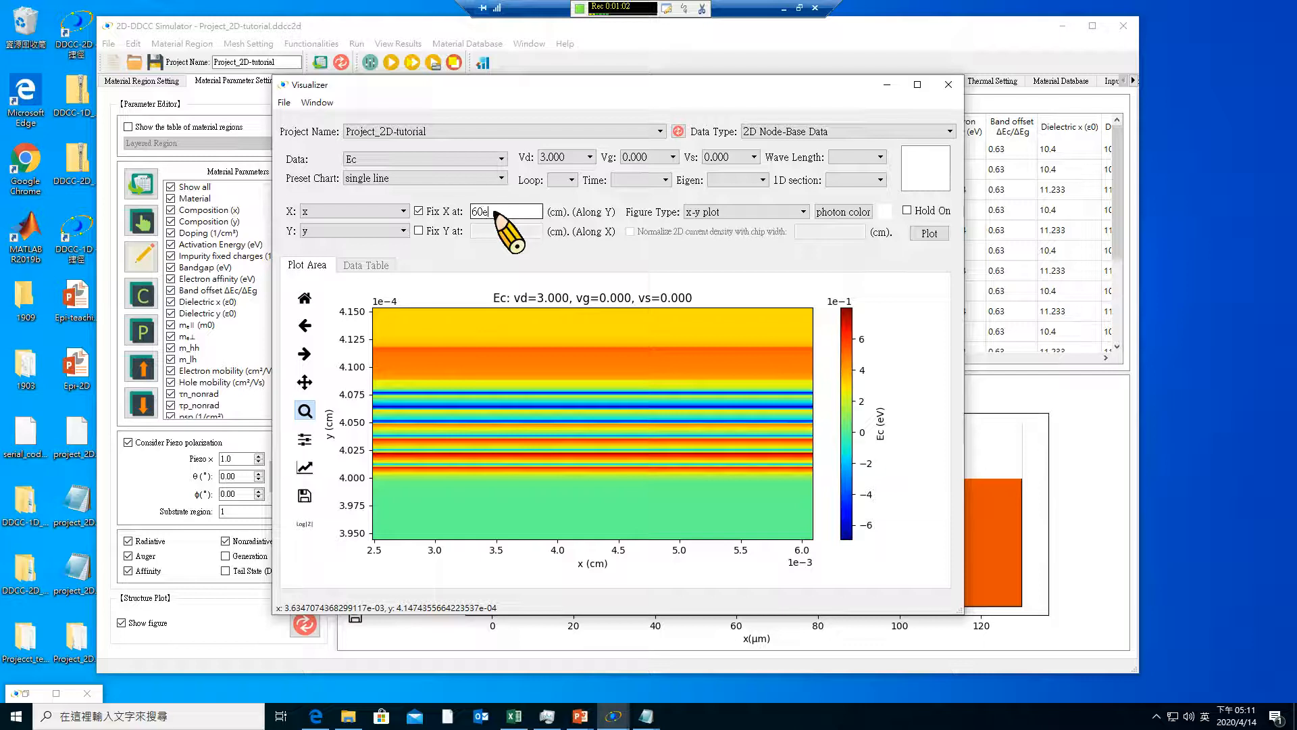
pyautogui.click(940, 239)
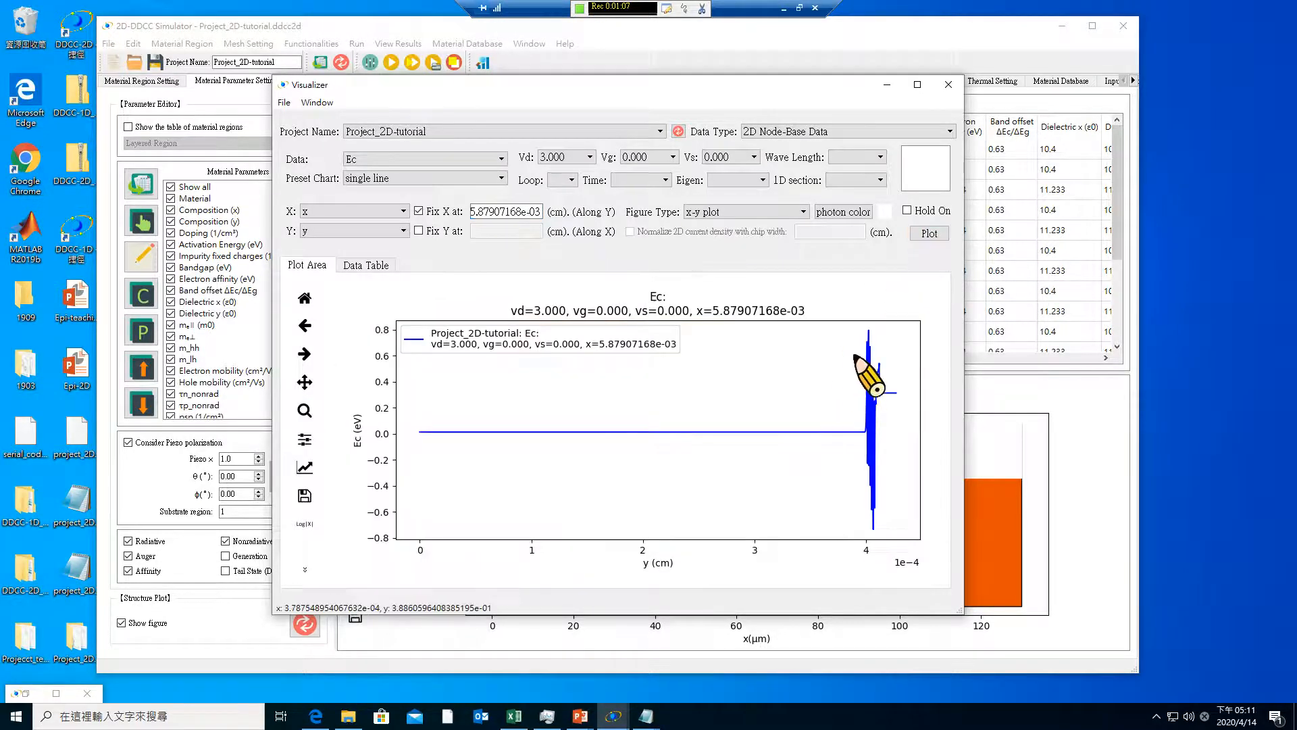
pyautogui.click(304, 410)
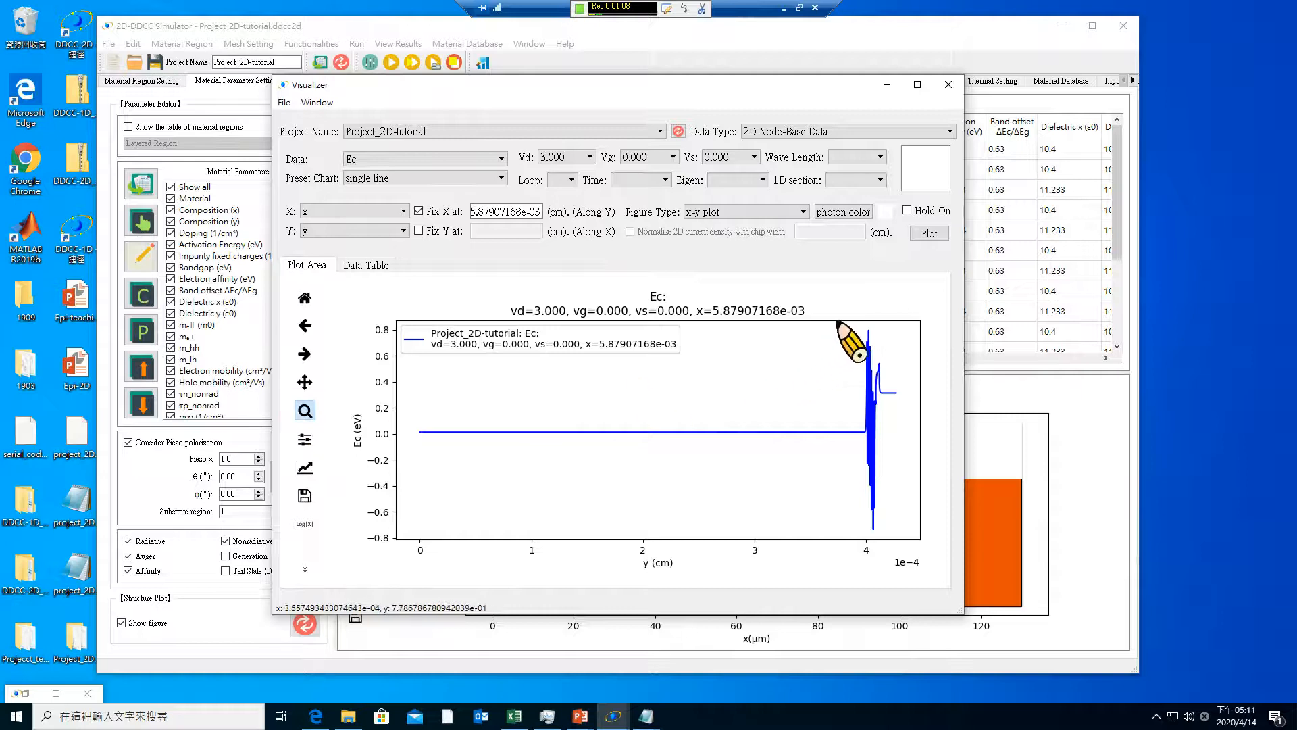
pyautogui.moveTo(846, 331); pyautogui.dragTo(920, 538)
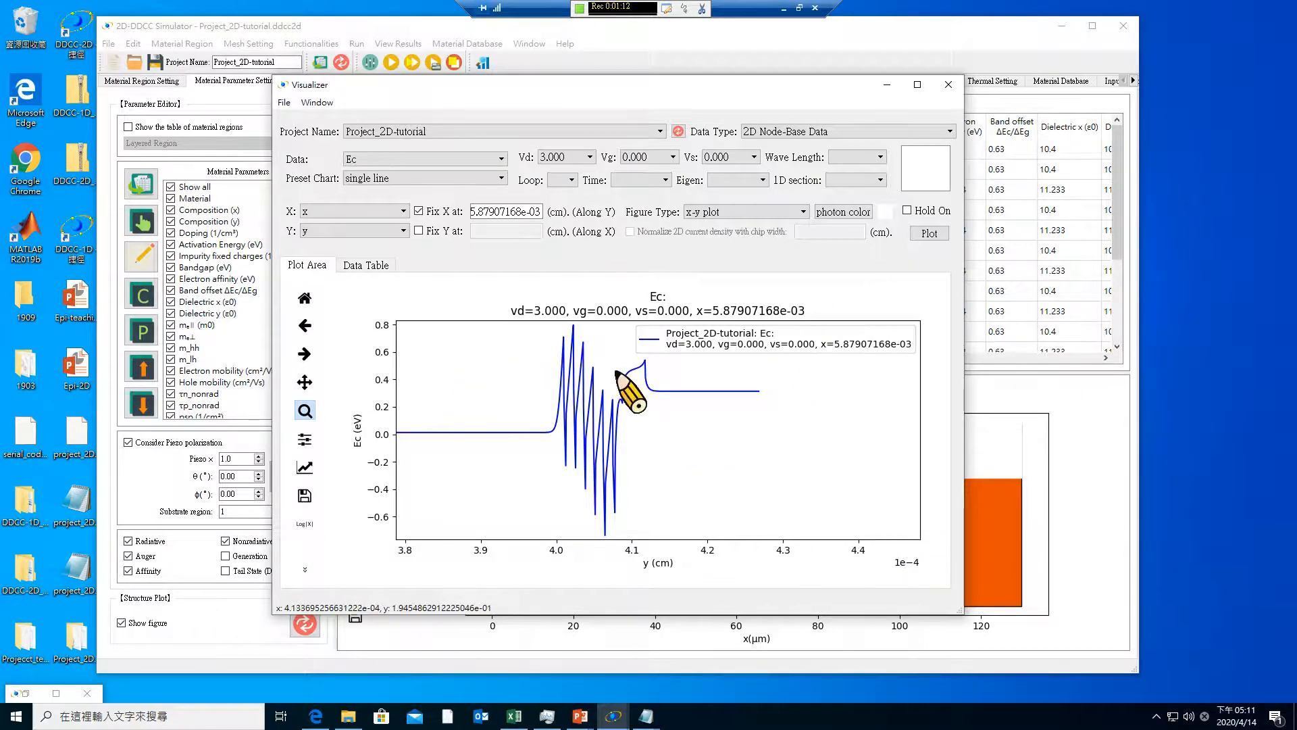
pyautogui.moveTo(508, 335); pyautogui.dragTo(765, 538)
pyautogui.moveTo(452, 323); pyautogui.dragTo(704, 528)
pyautogui.moveTo(474, 336); pyautogui.dragTo(782, 553)
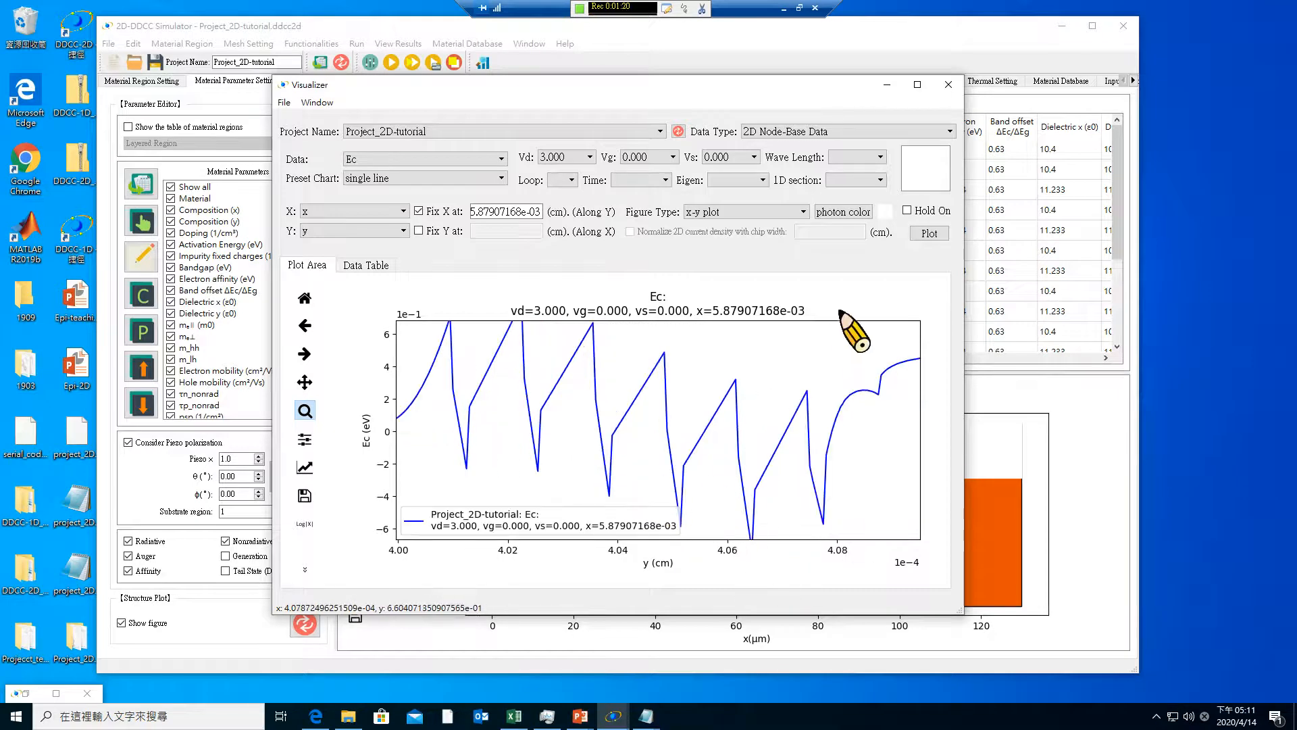
# Plot the same Ec profile for Vd 3.100 and enlarge the quantum-well region
pyautogui.click(550, 159)
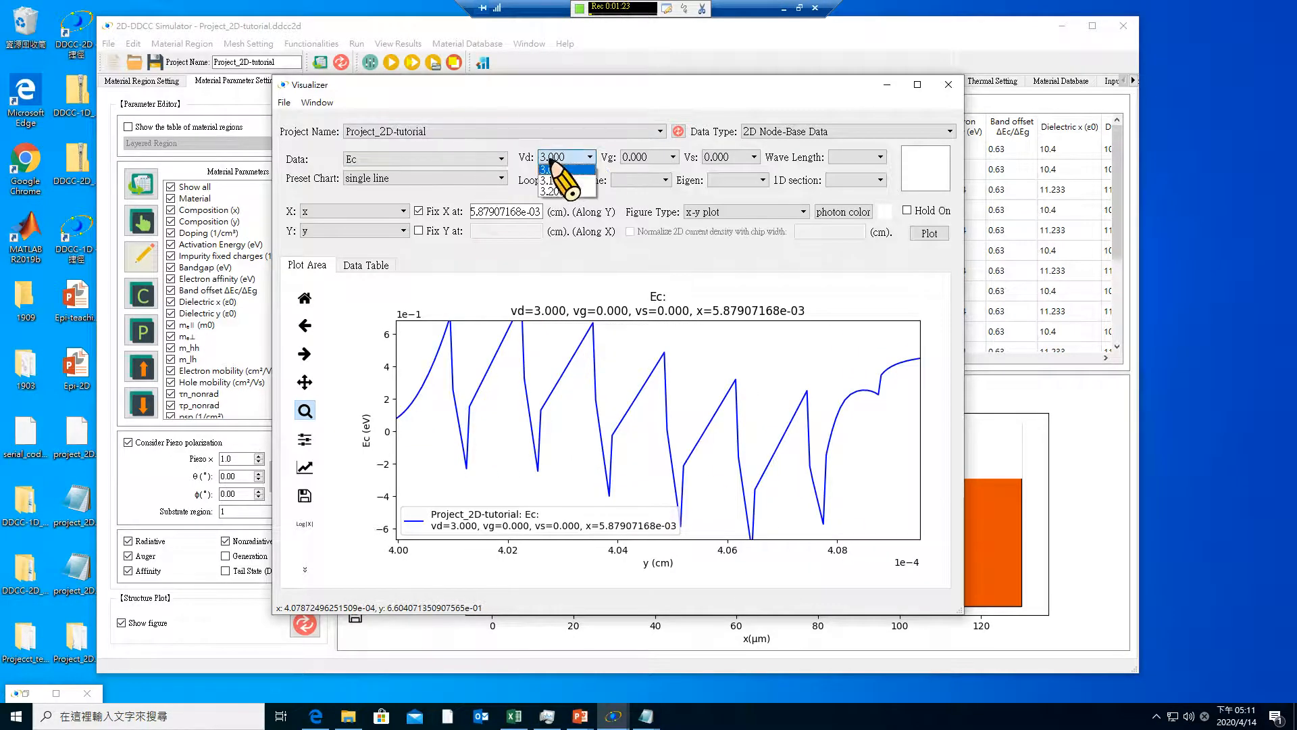
pyautogui.click(551, 180)
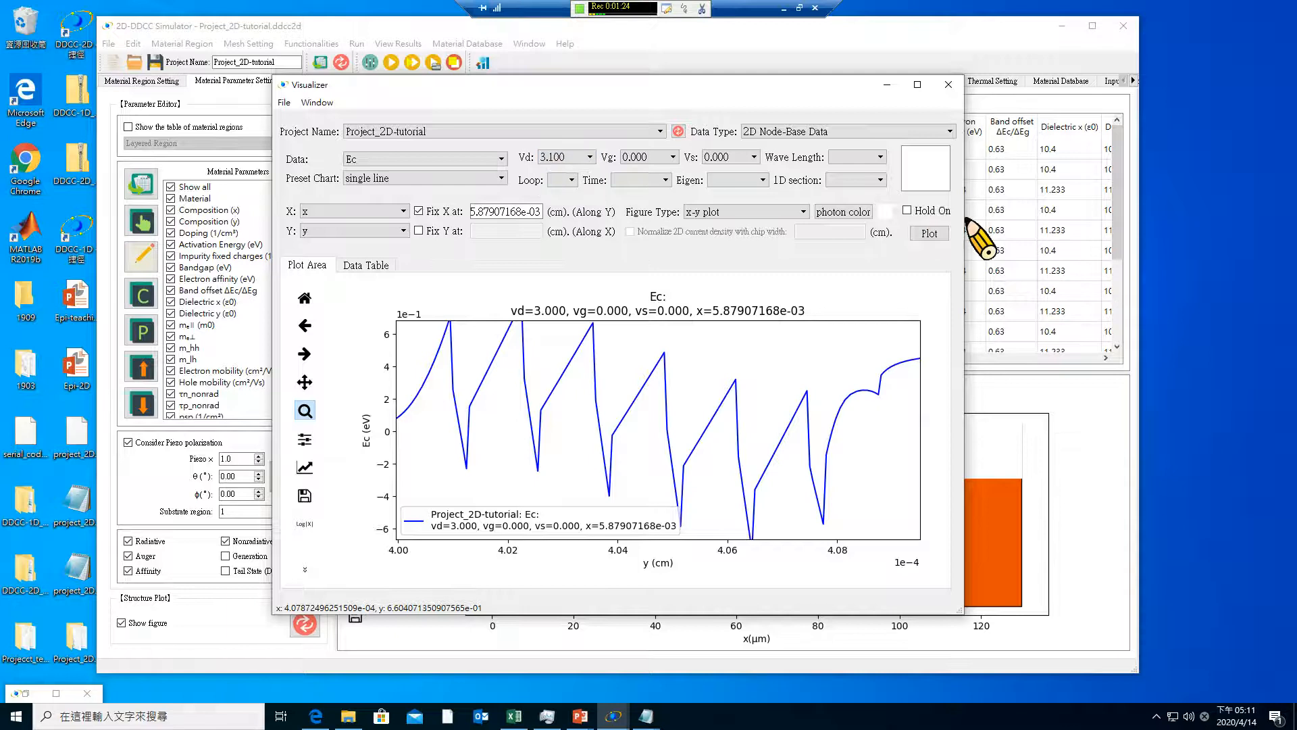
pyautogui.click(931, 232)
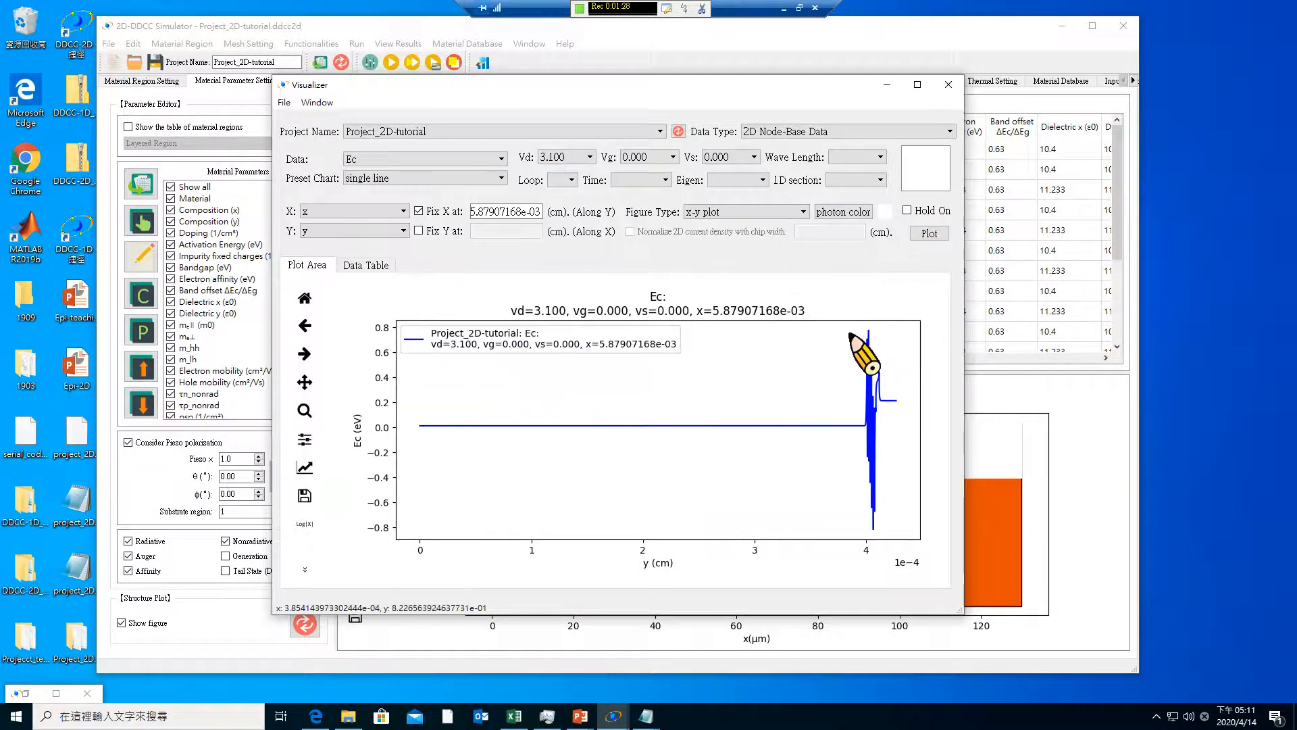
pyautogui.click(305, 411)
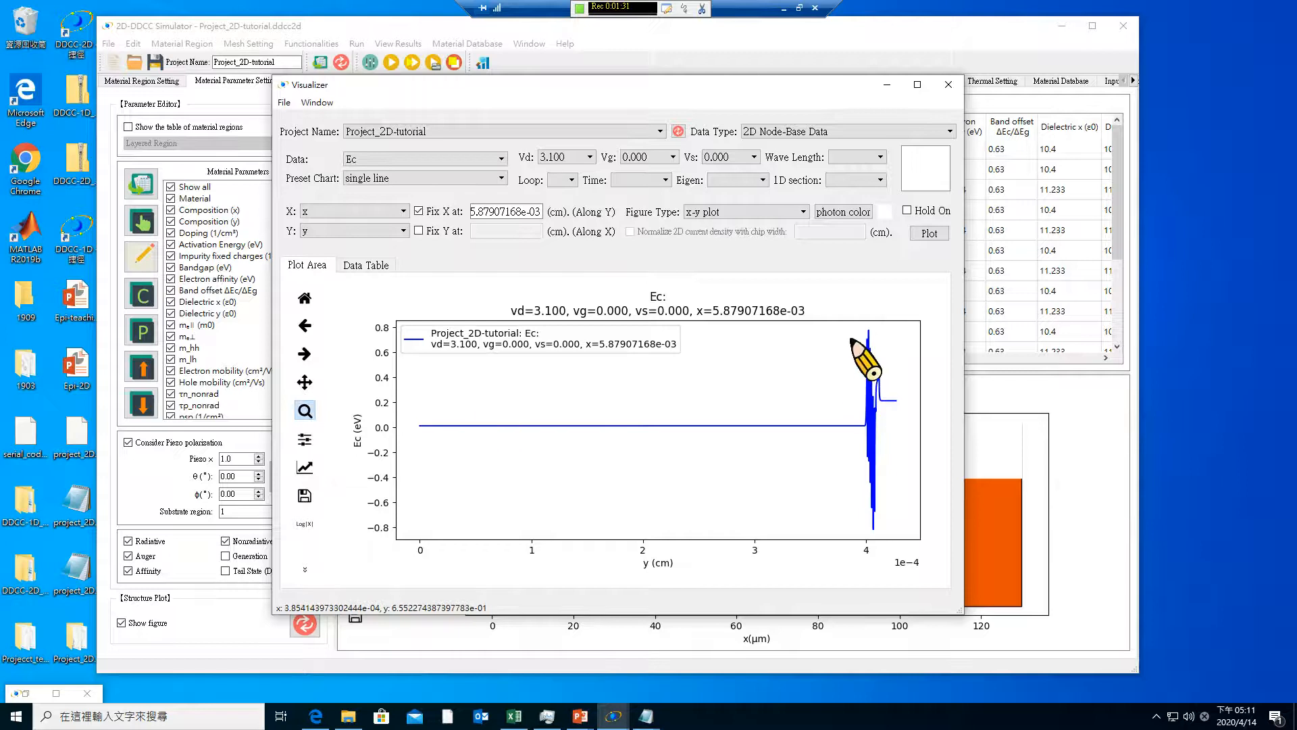
pyautogui.moveTo(850, 329); pyautogui.dragTo(920, 532)
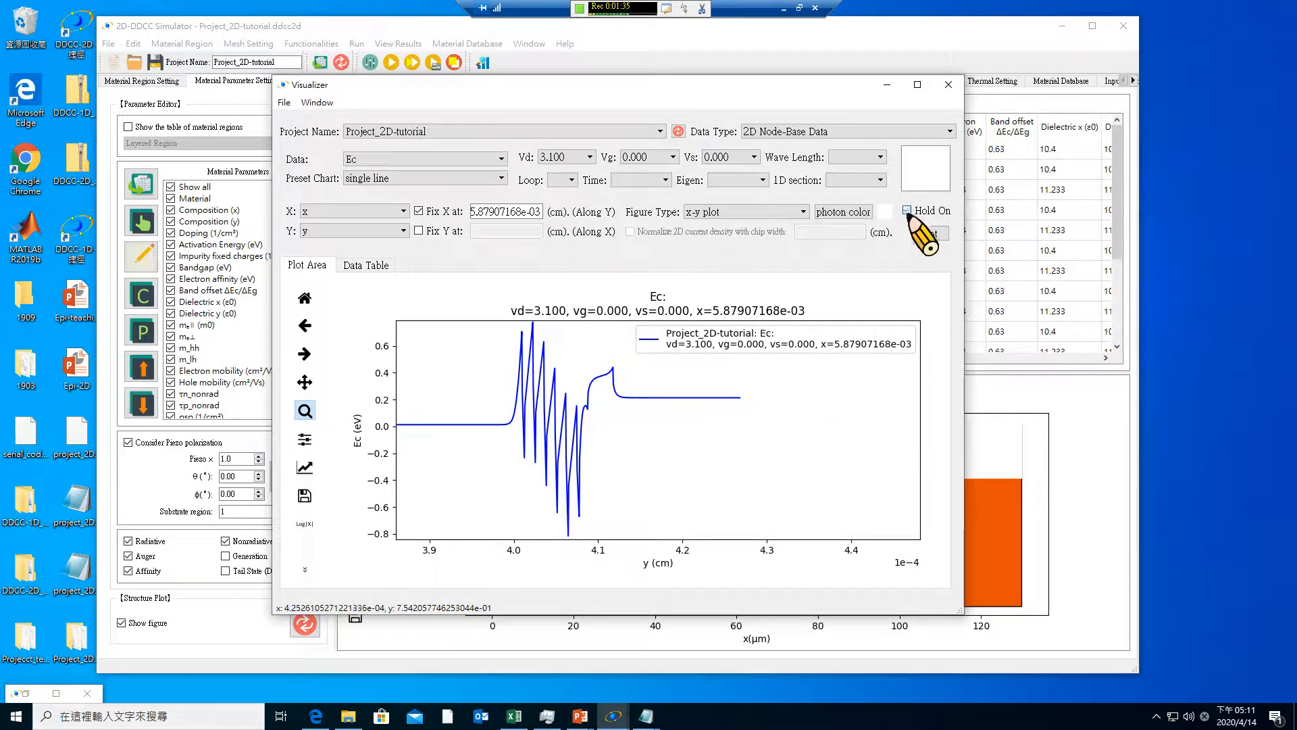
# Hold the current Ec plot and overlay the Ev curve at Vd 3.100
pyautogui.click(405, 159)
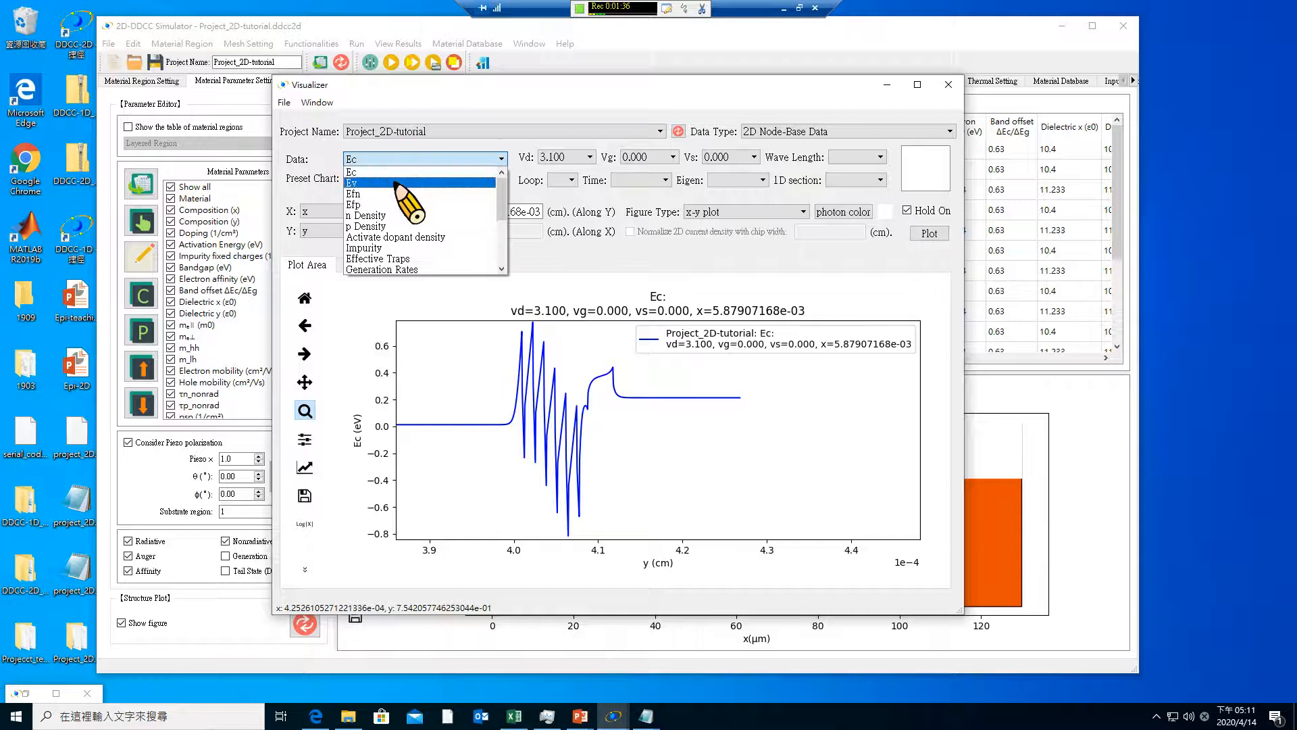
pyautogui.click(396, 183)
pyautogui.click(931, 234)
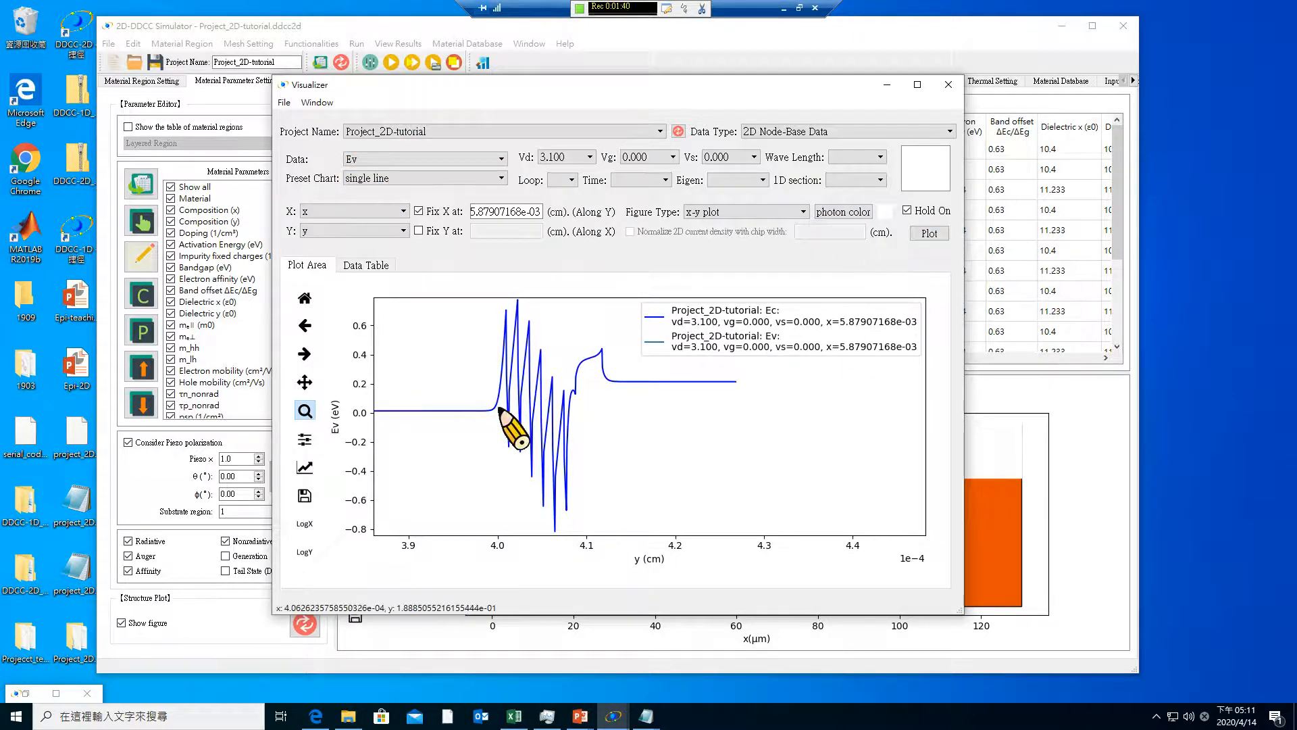
# Set the Y-axis minimum of the band diagram to -3.8 in the figure options
pyautogui.click(304, 467)
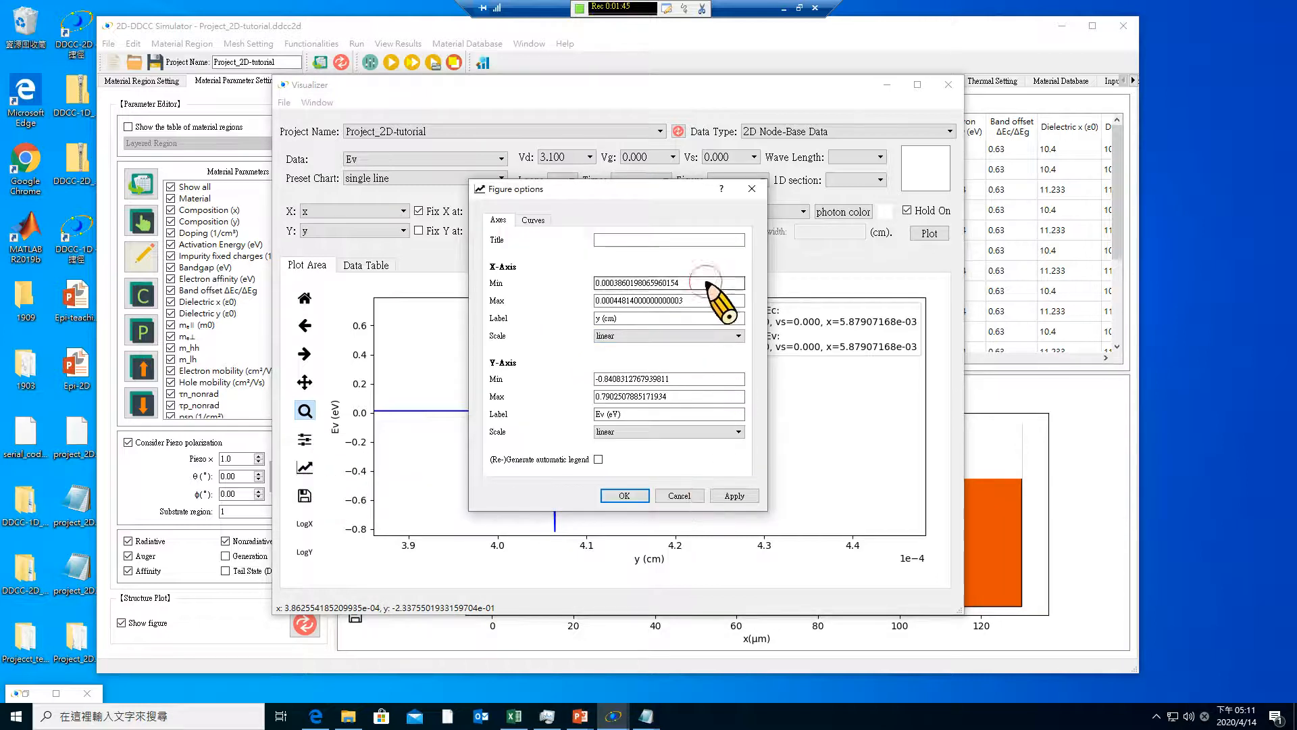
pyautogui.moveTo(650, 379); pyautogui.dragTo(695, 380)
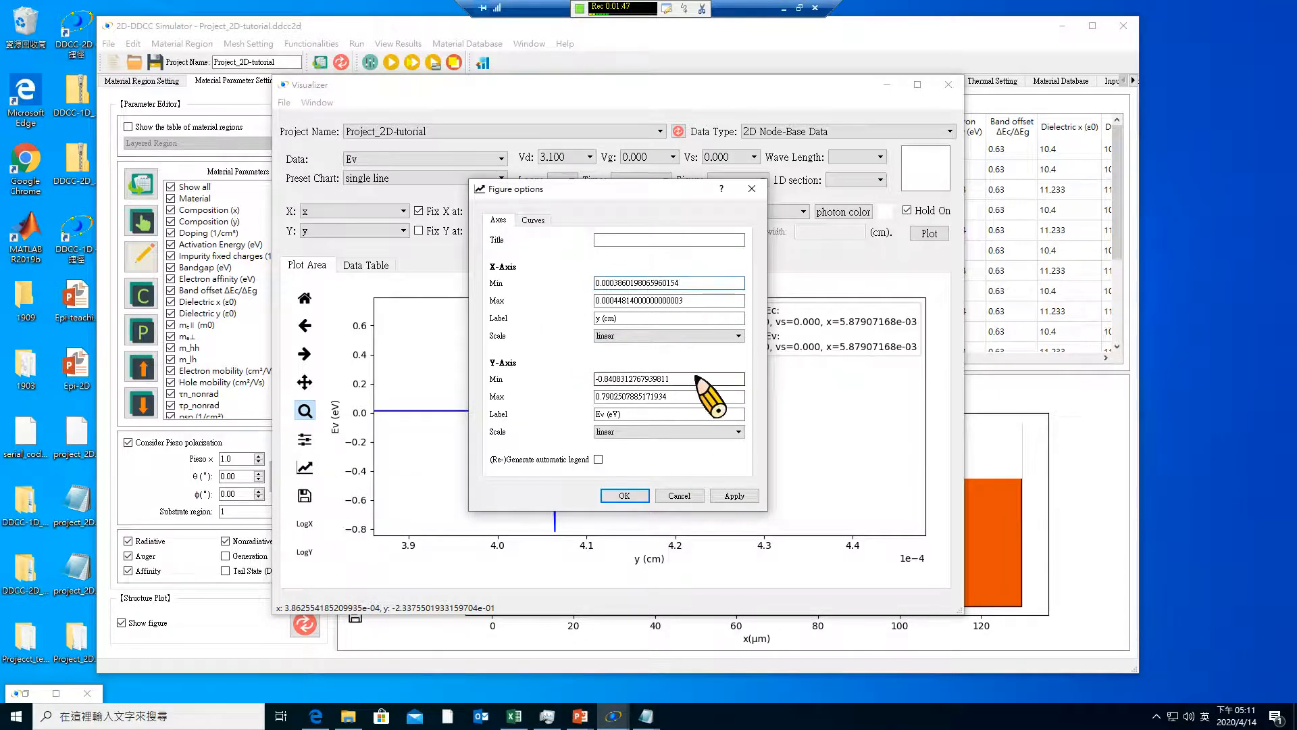
pyautogui.moveTo(560, 379); pyautogui.dragTo(585, 364)
pyautogui.press('BackSpace')
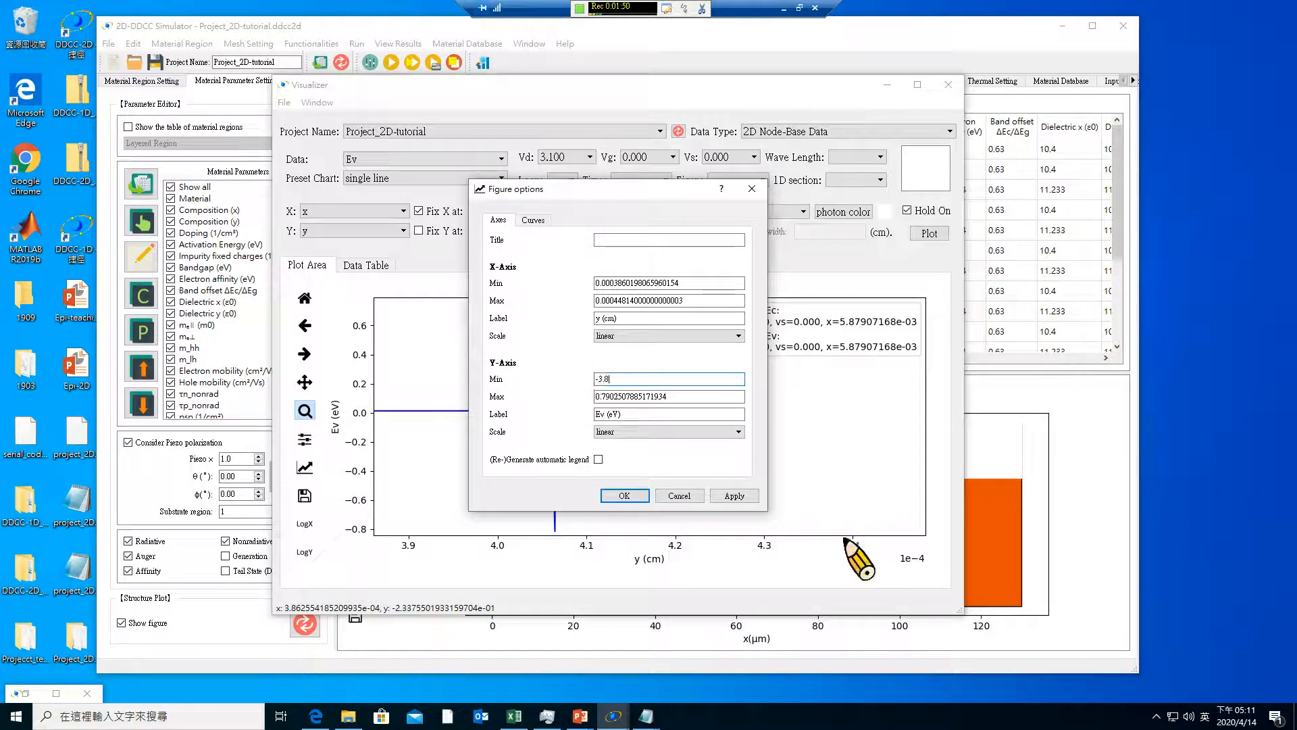
pyautogui.click(624, 495)
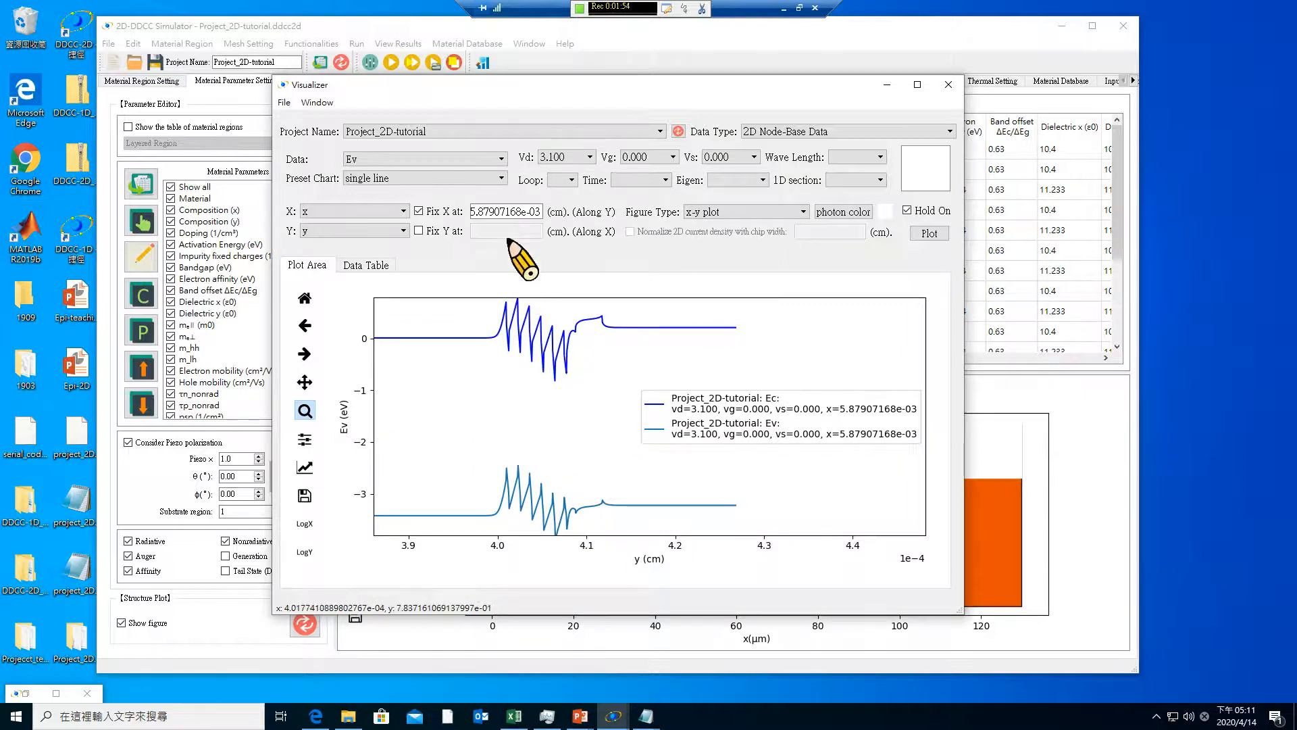
# Overlay the Efp and Efn quasi-Fermi level curves on the held band diagram
pyautogui.click(469, 160)
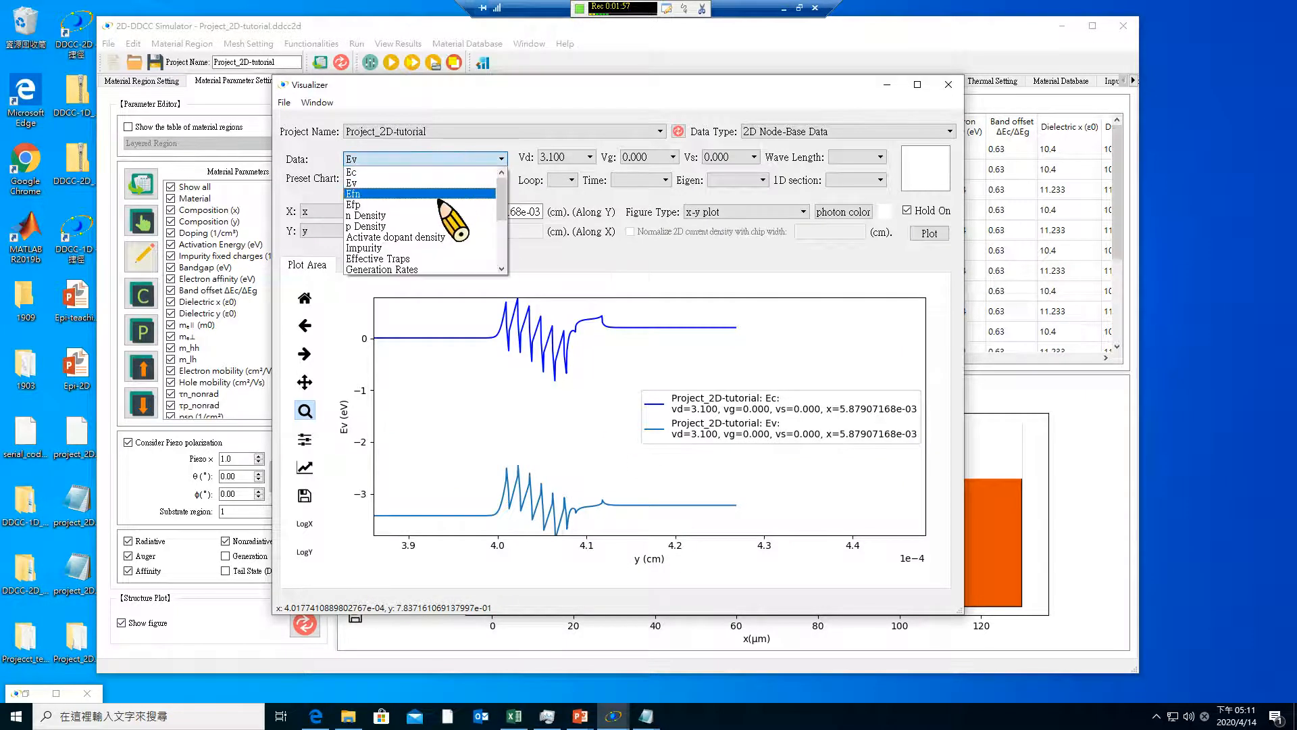
pyautogui.click(440, 201)
pyautogui.click(928, 234)
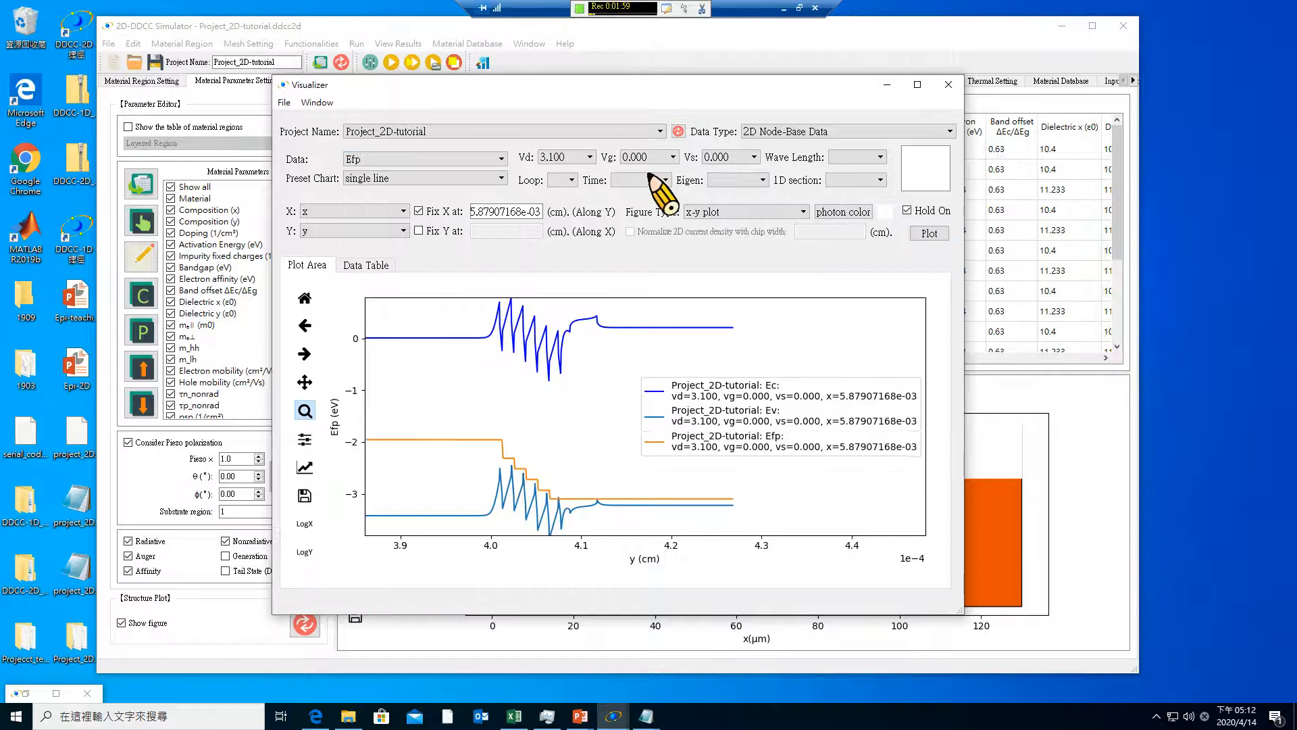
pyautogui.click(452, 162)
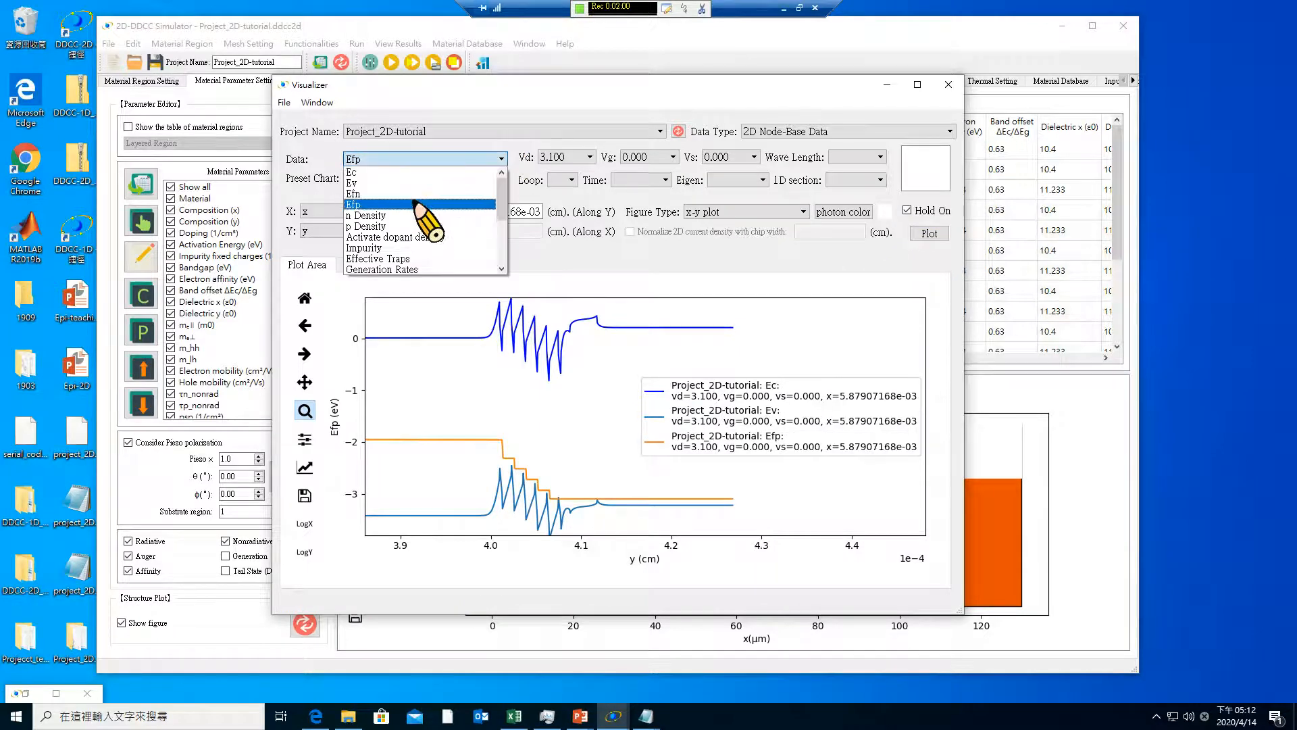
pyautogui.click(413, 195)
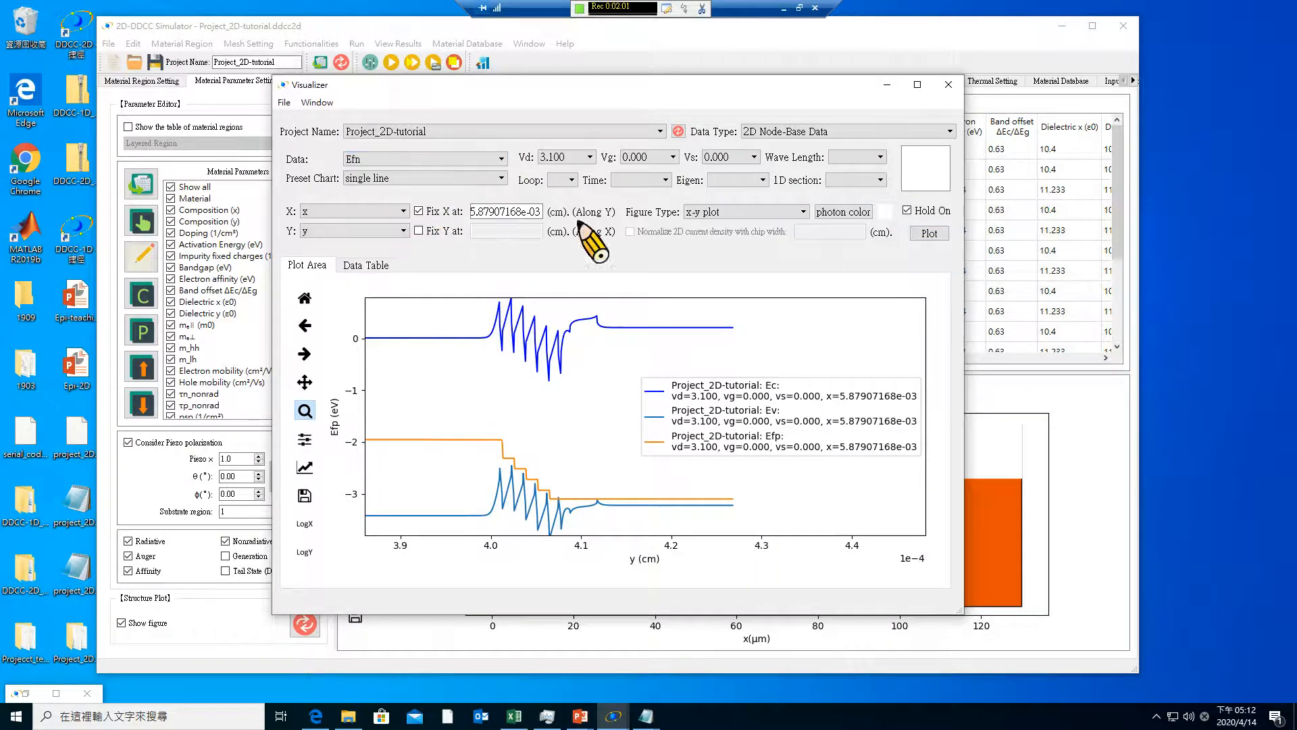
pyautogui.click(930, 233)
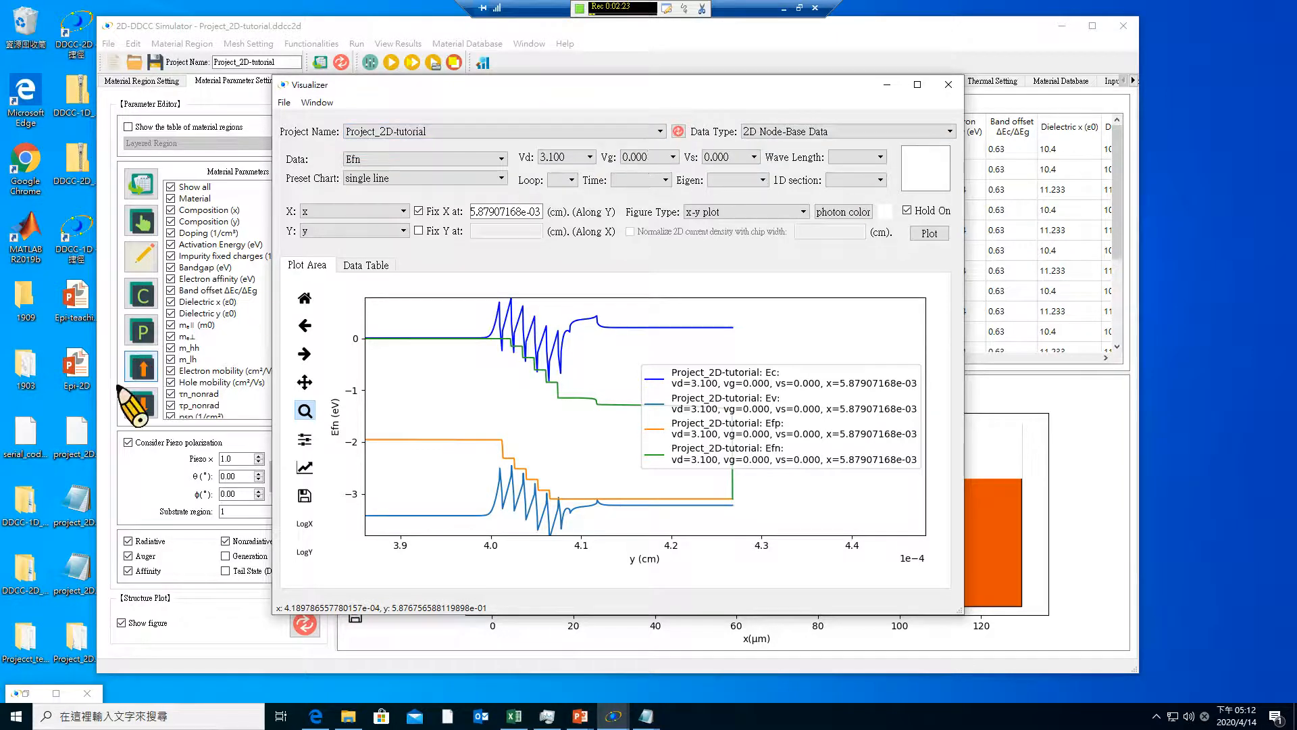
# Restore the minimized visualizer of project_2D_tutorial beside the current one, and close both visualizer windows
pyautogui.click(20, 693)
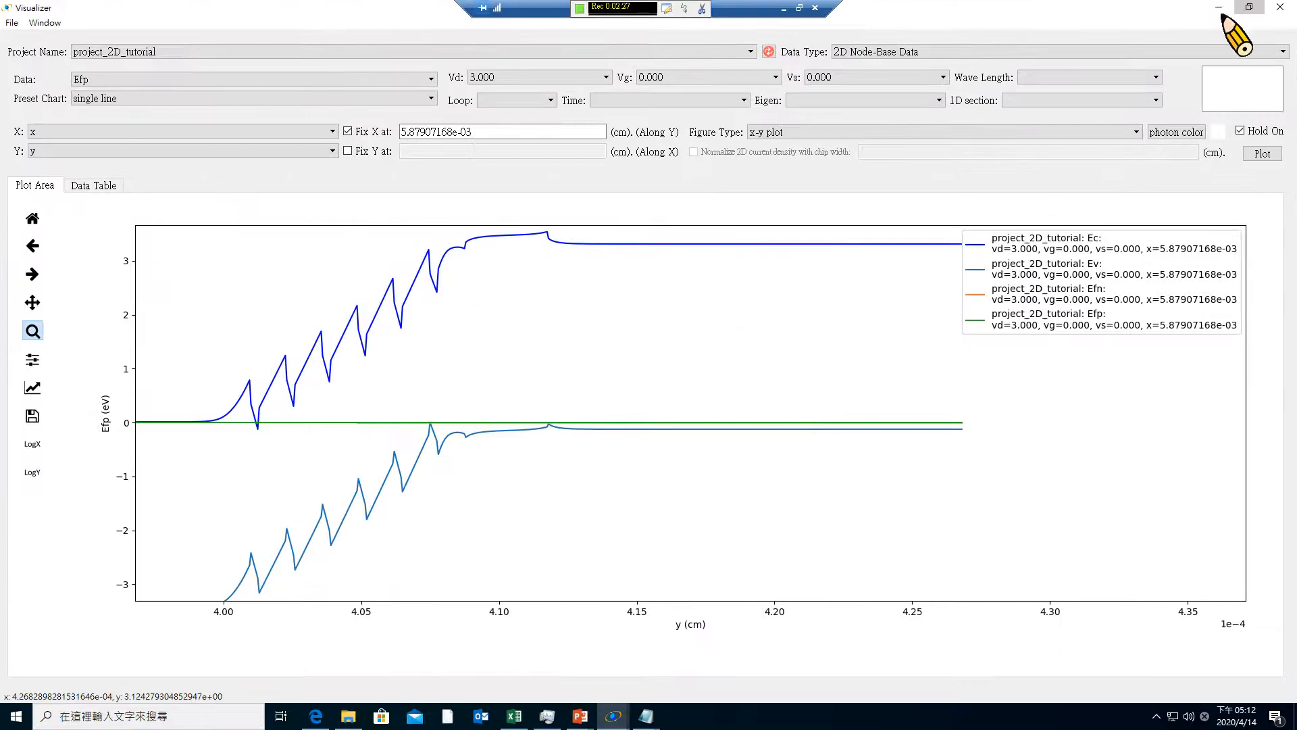
pyautogui.click(1249, 6)
pyautogui.click(715, 88)
pyautogui.moveTo(715, 87); pyautogui.dragTo(983, 125)
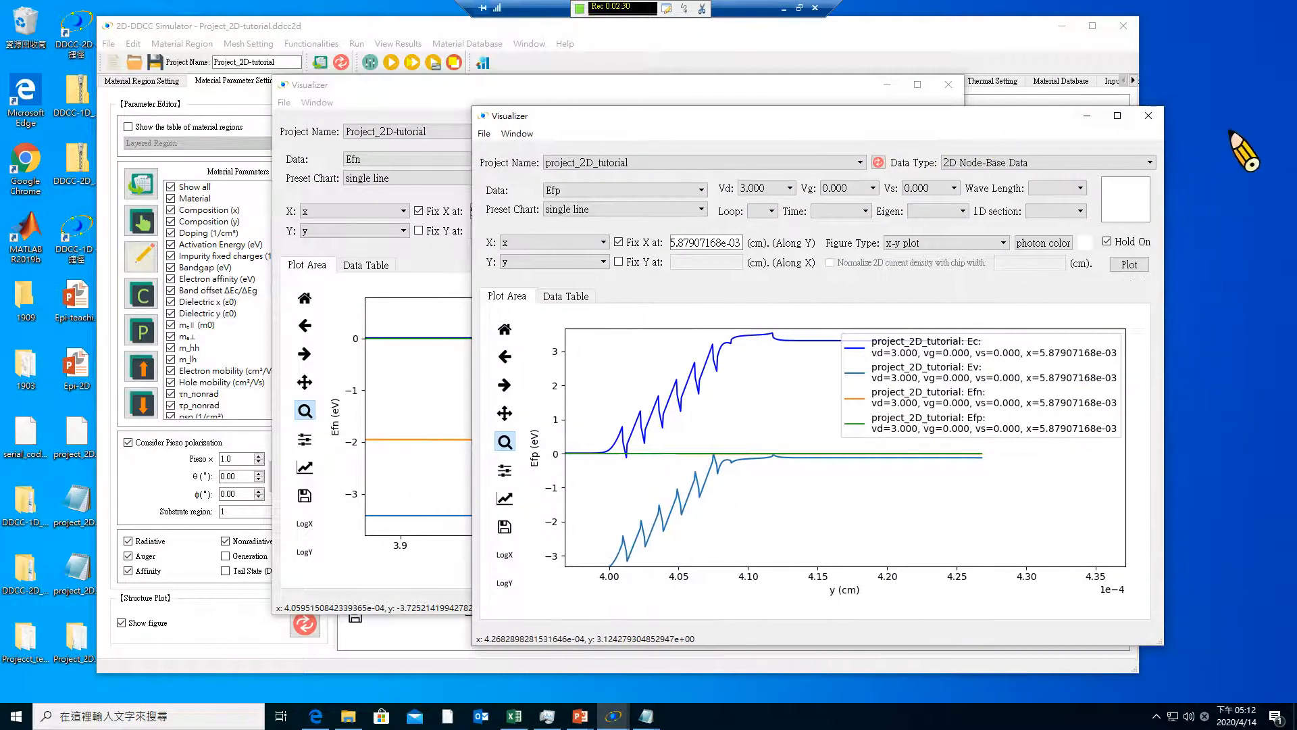
pyautogui.click(1149, 115)
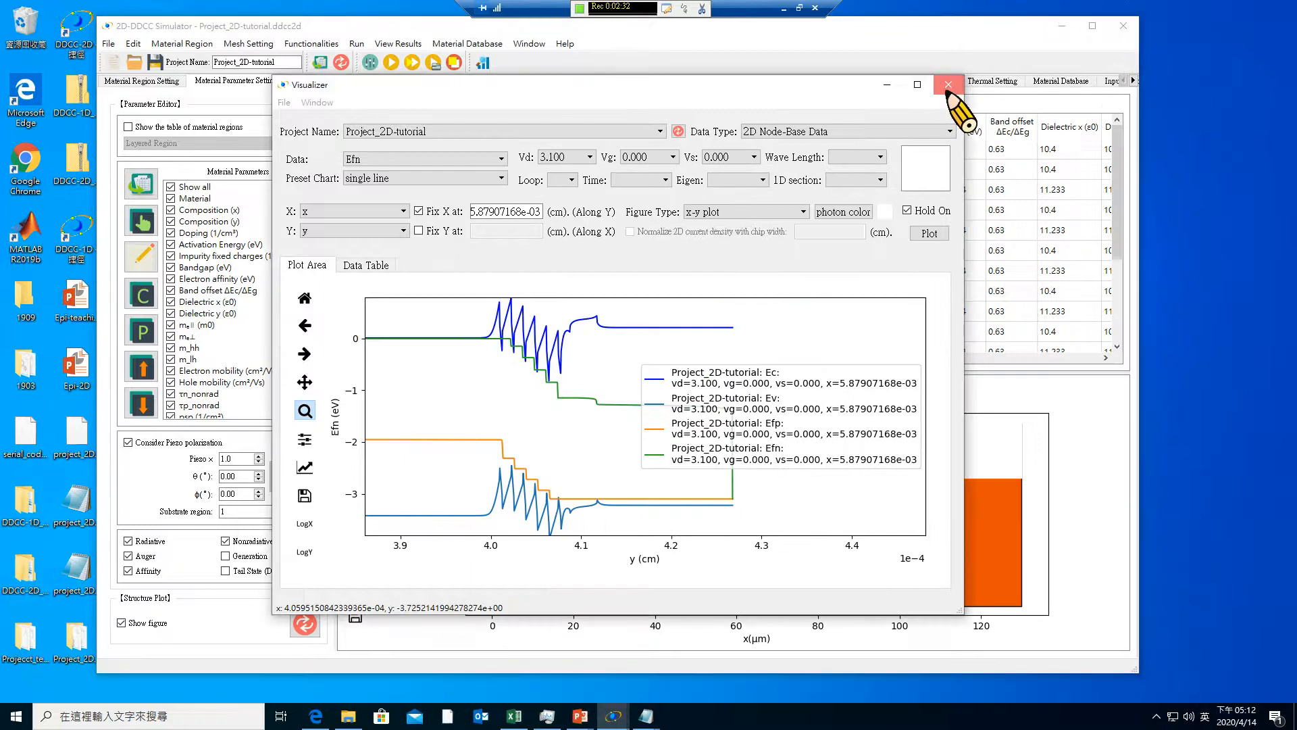
pyautogui.click(948, 84)
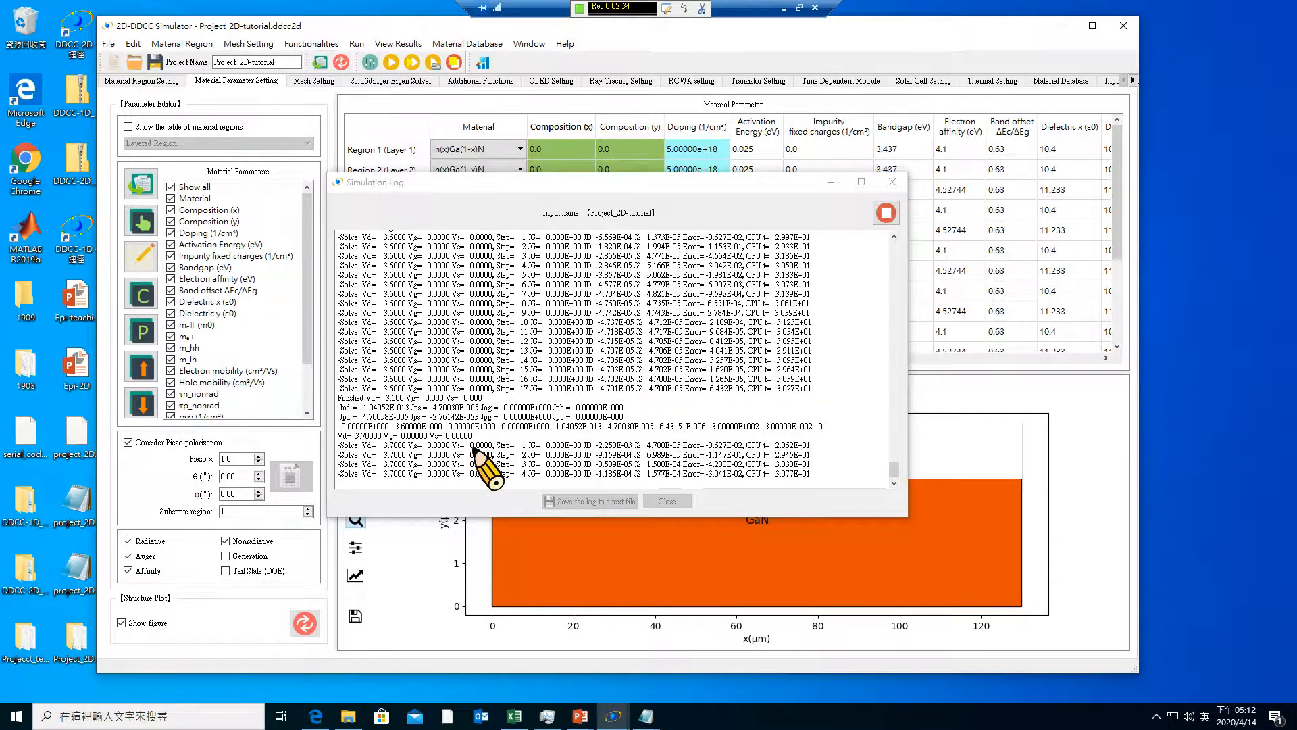
# Open a new visualizer, refresh the data of Project_2D-tutorial and keep IV and IQE as the data type
pyautogui.click(482, 62)
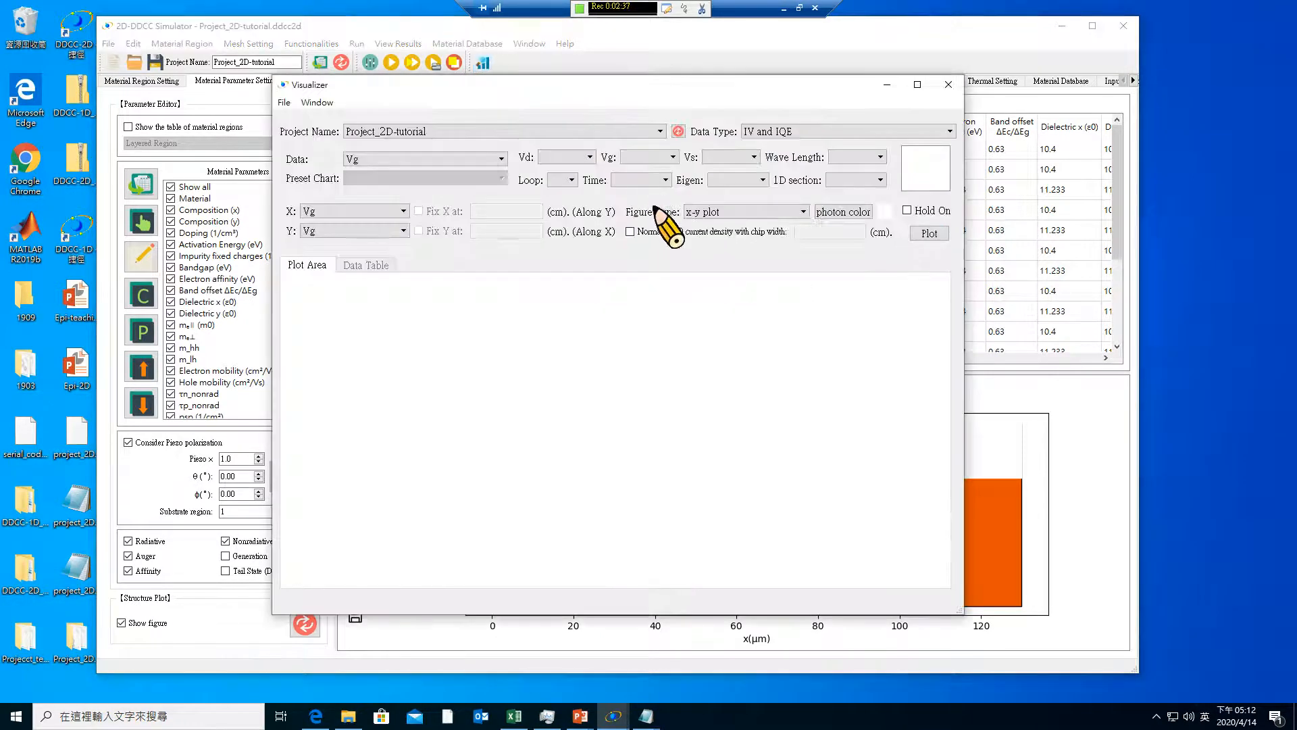
pyautogui.click(678, 131)
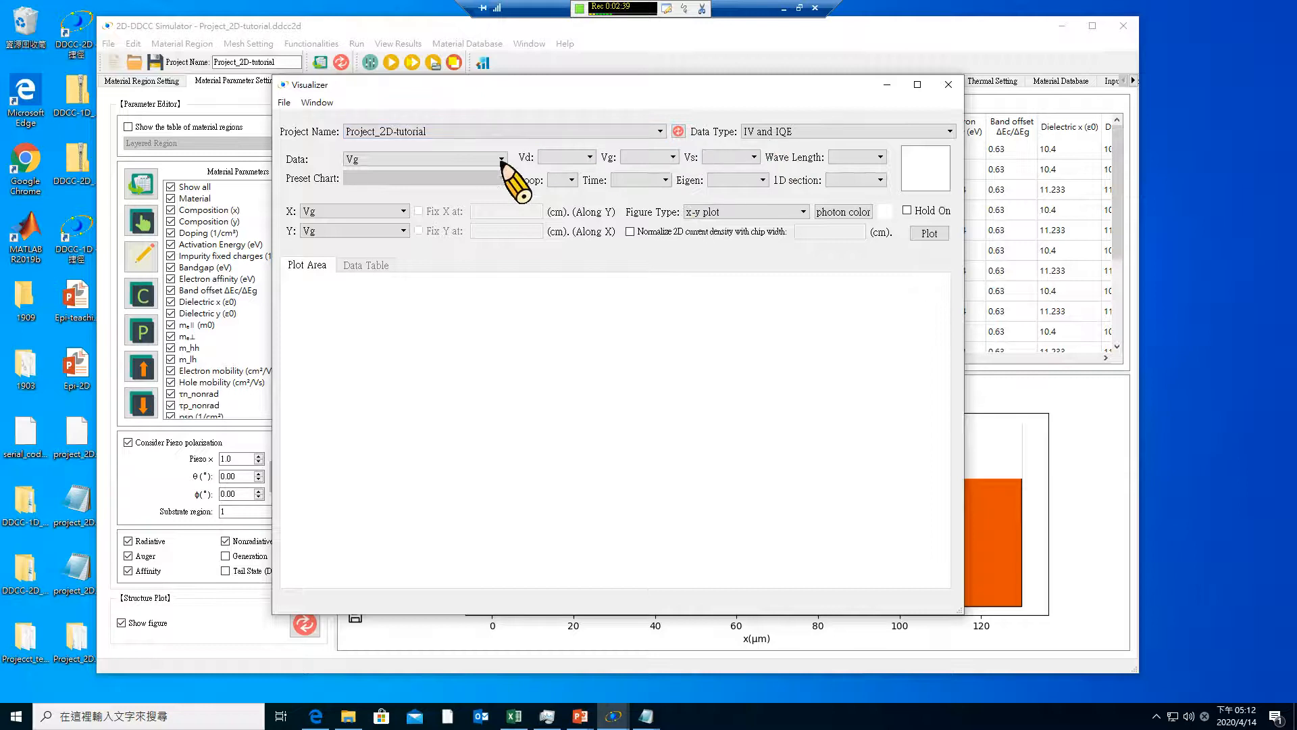
pyautogui.click(508, 133)
pyautogui.click(521, 143)
pyautogui.click(795, 132)
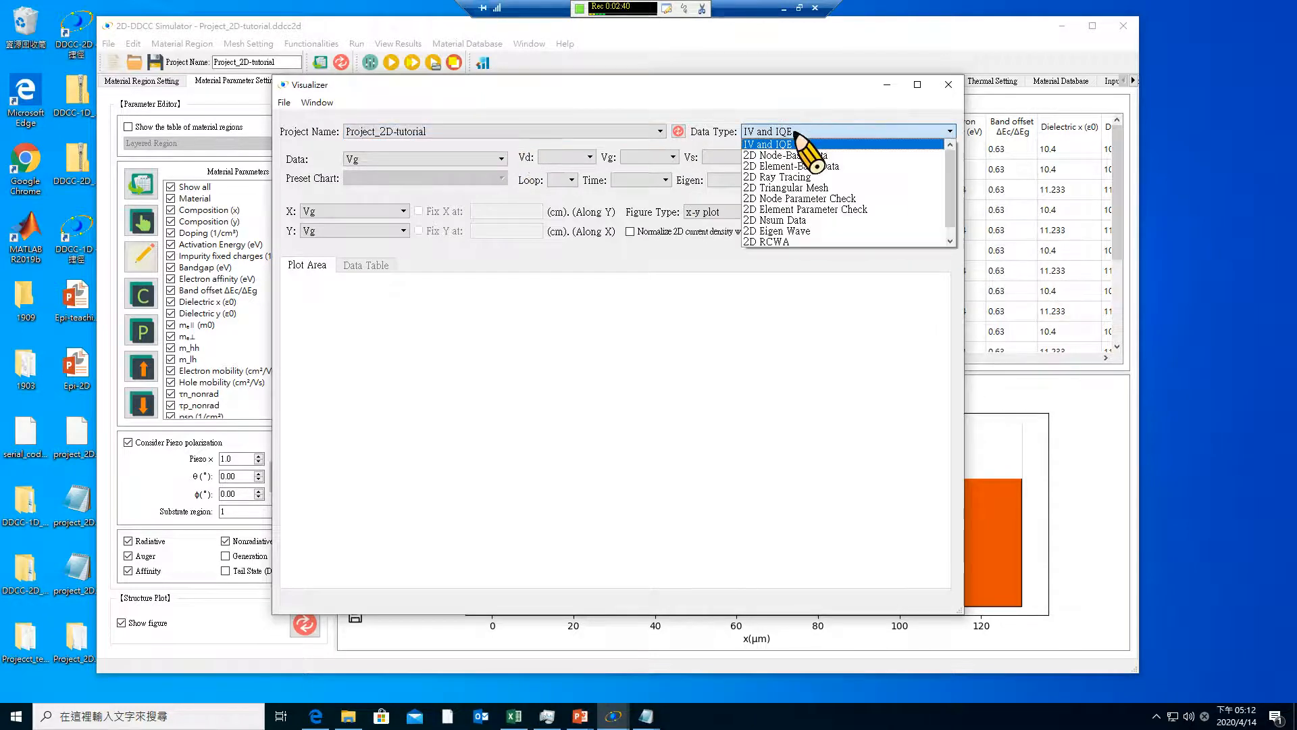
pyautogui.click(793, 144)
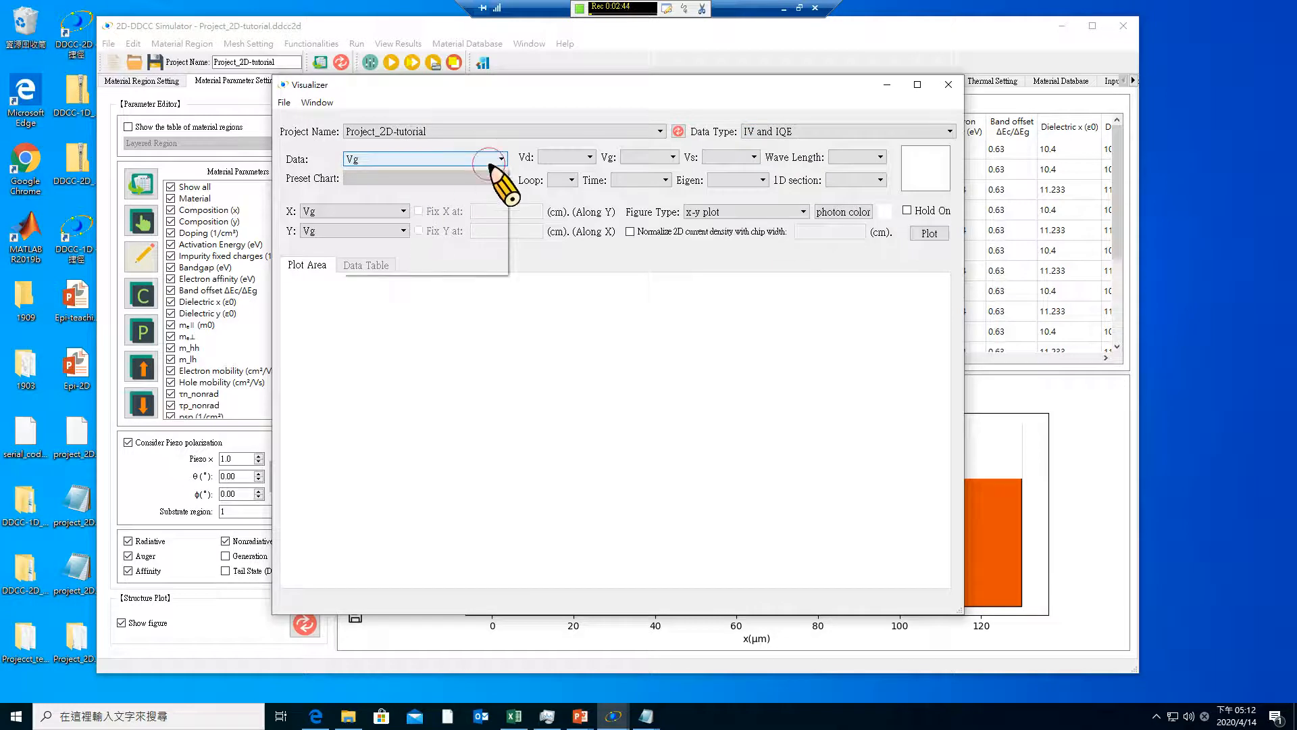
# Plot Js_total on the Y axis against Vd on the X axis
pyautogui.click(501, 159)
pyautogui.moveTo(502, 206)
pyautogui.mouseDown()
pyautogui.moveTo(504, 230)
pyautogui.moveTo(505, 198)
pyautogui.mouseUp()
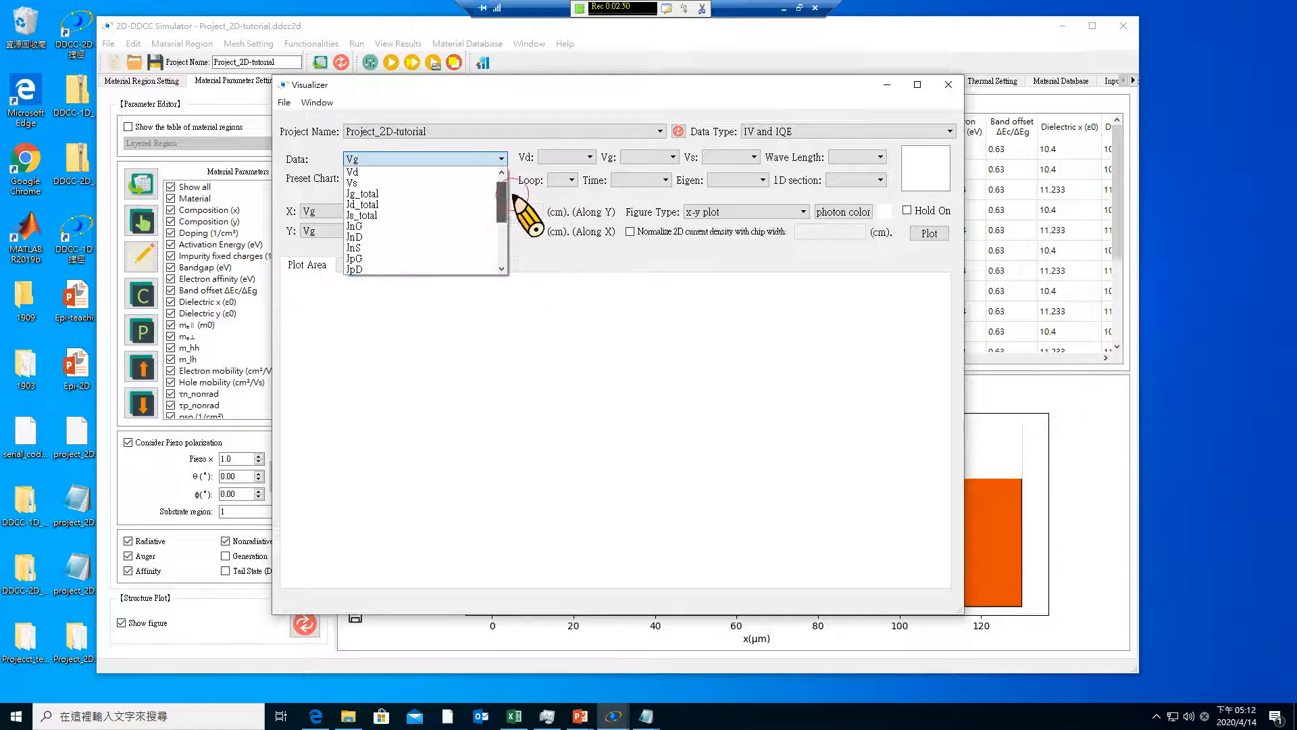
pyautogui.click(405, 214)
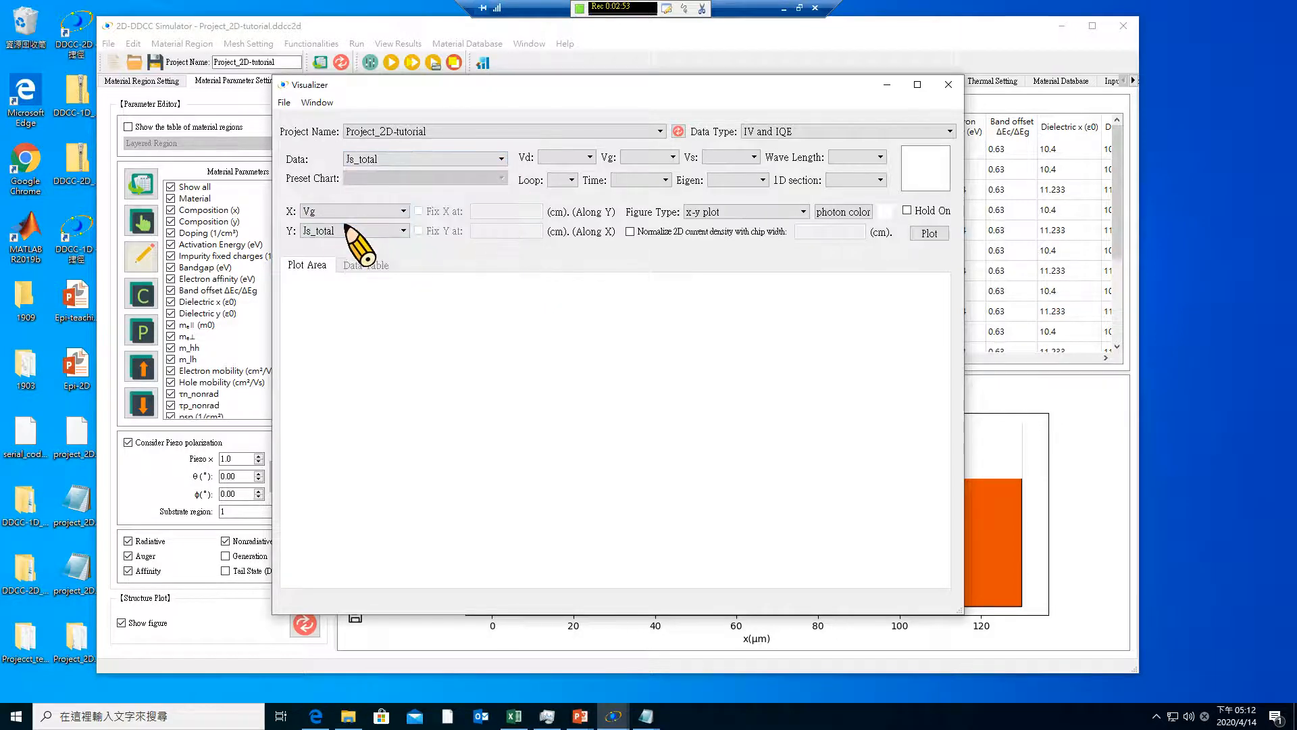
pyautogui.click(342, 212)
pyautogui.click(340, 234)
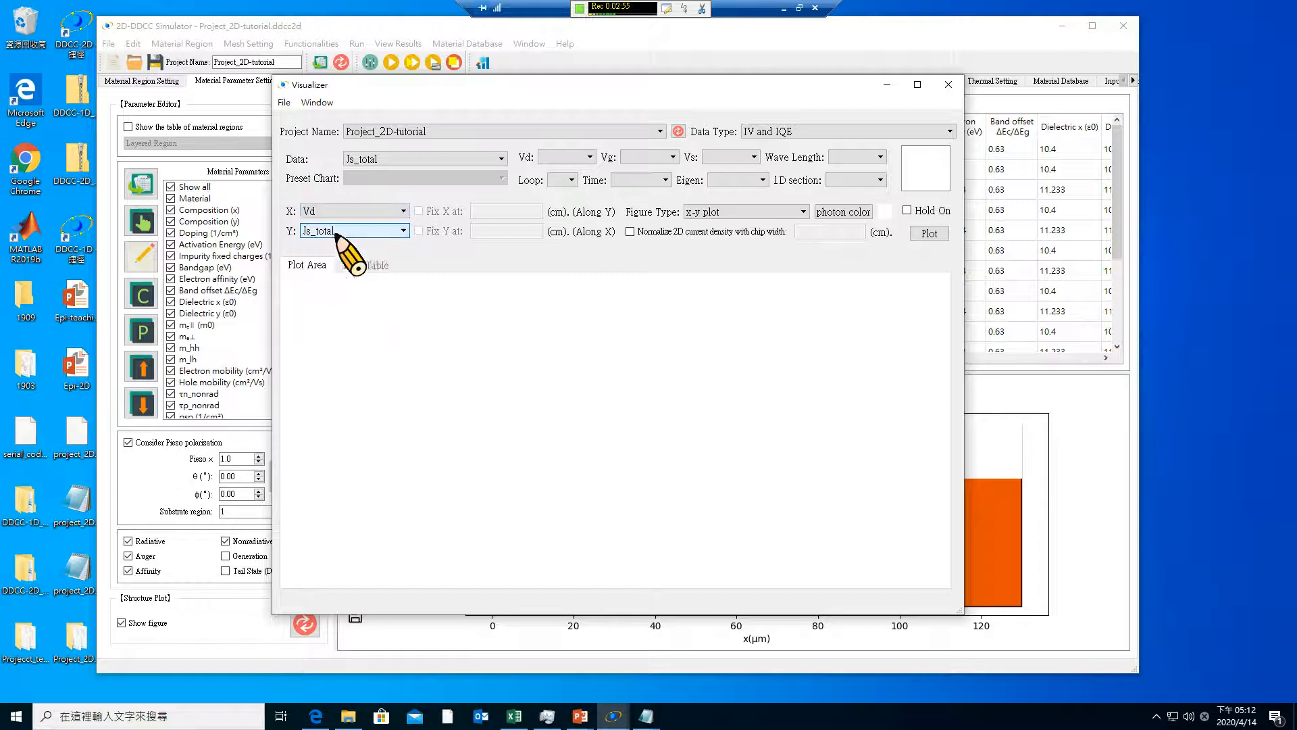
pyautogui.click(925, 234)
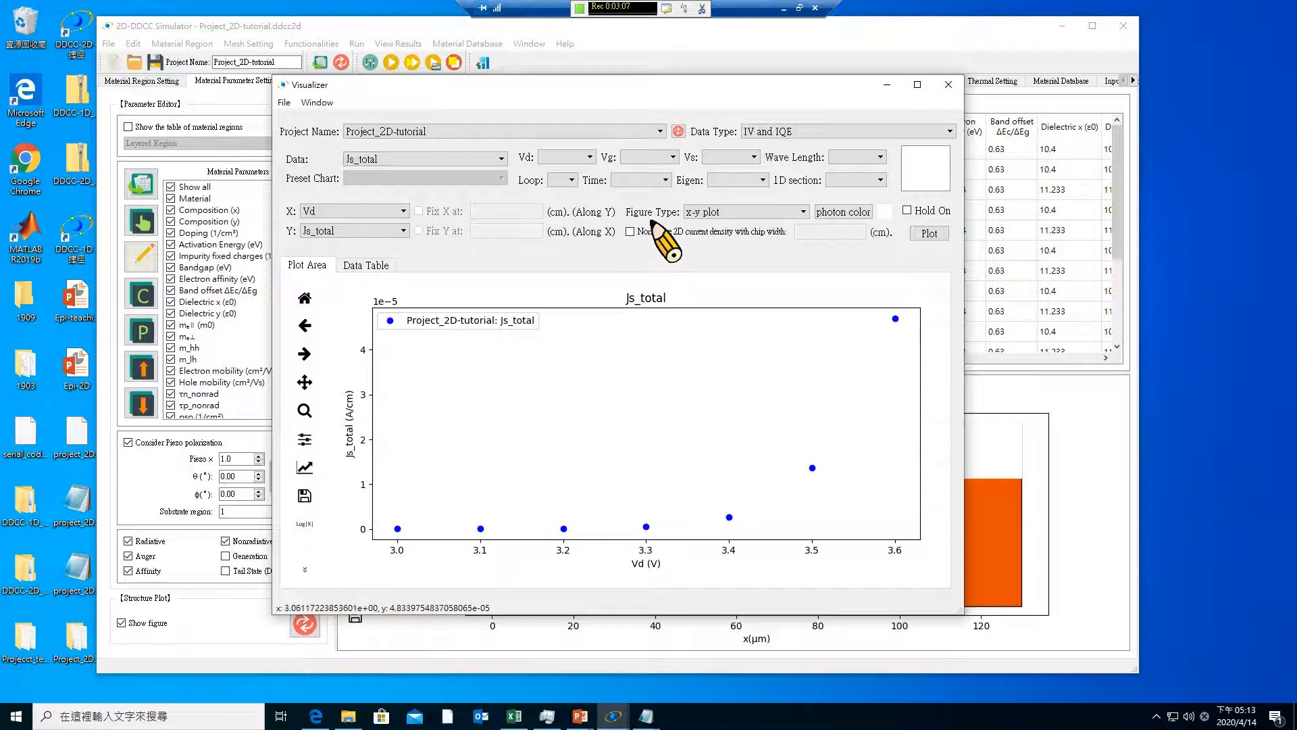
# Check the chip width in the Epi-2D slide, normalize the 2D current density with a chip width of 0.01 cm, and replot Js_total
pyautogui.click(631, 231)
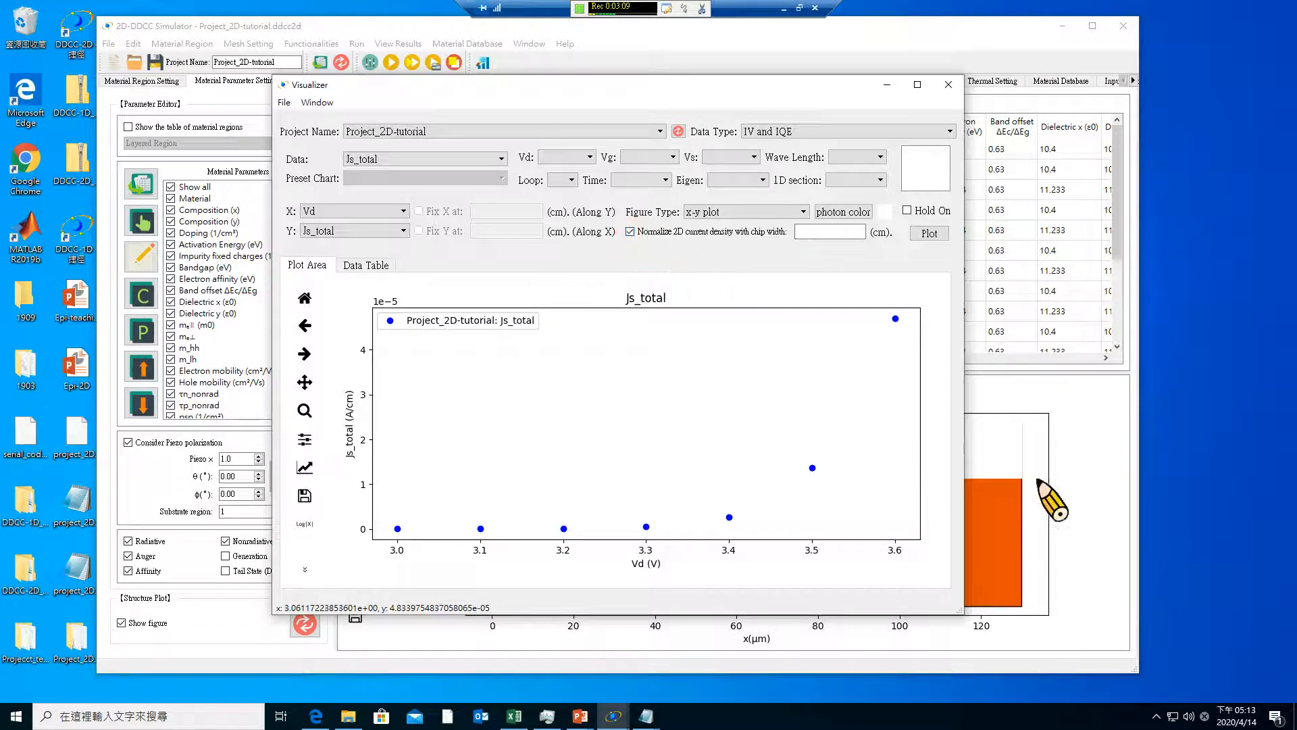
pyautogui.moveTo(771, 88); pyautogui.dragTo(670, 87)
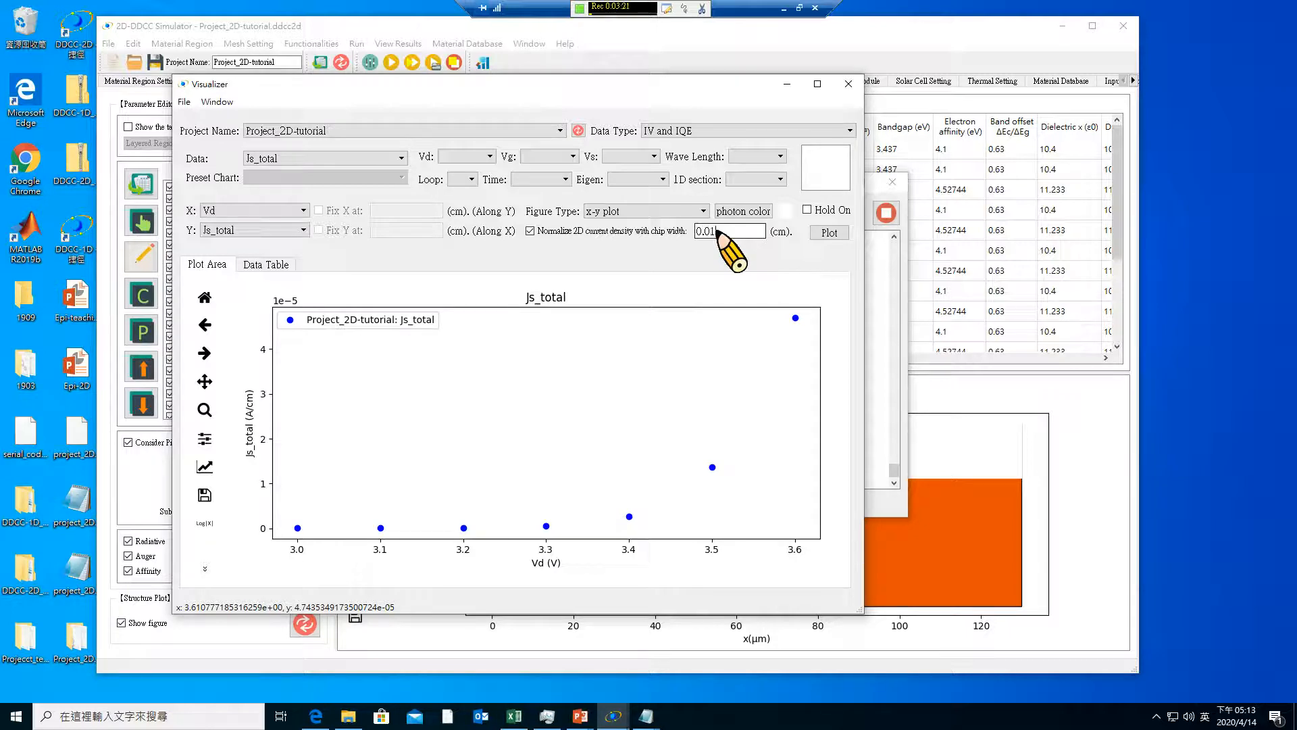
pyautogui.click(758, 231)
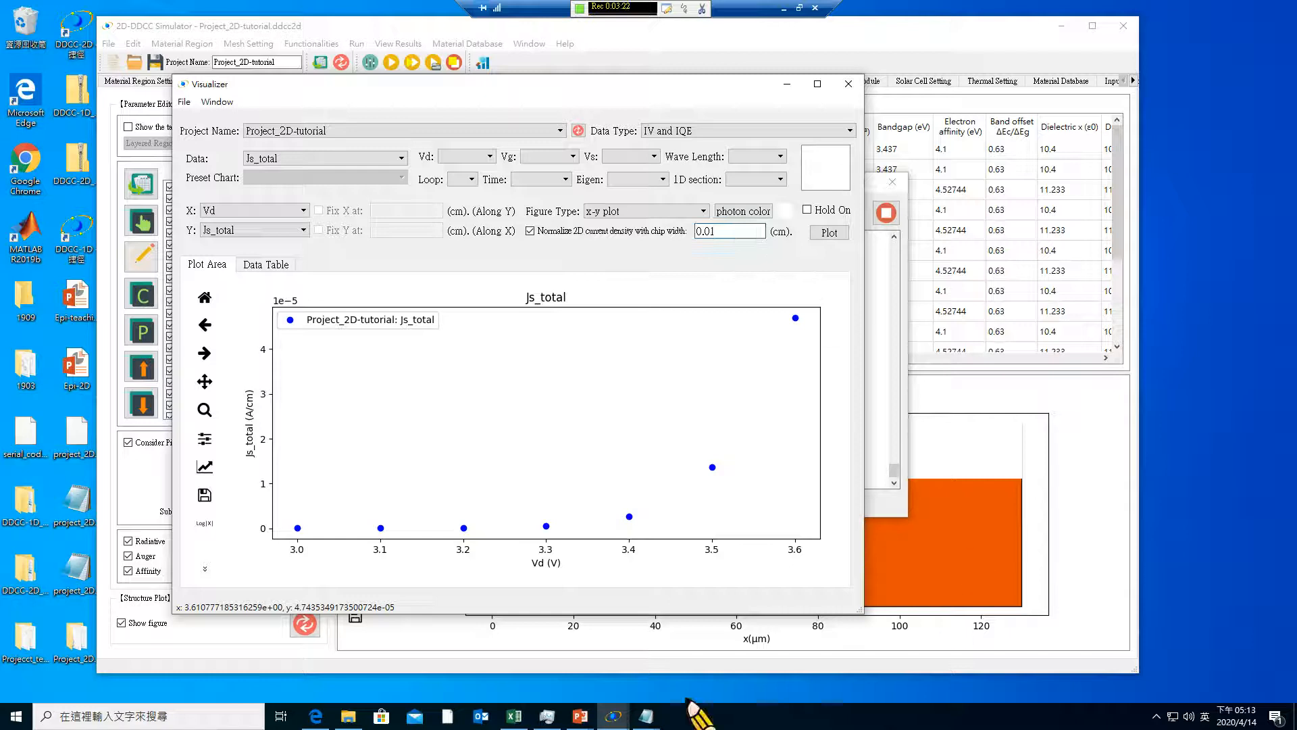
pyautogui.moveTo(582, 722)
pyautogui.click(662, 683)
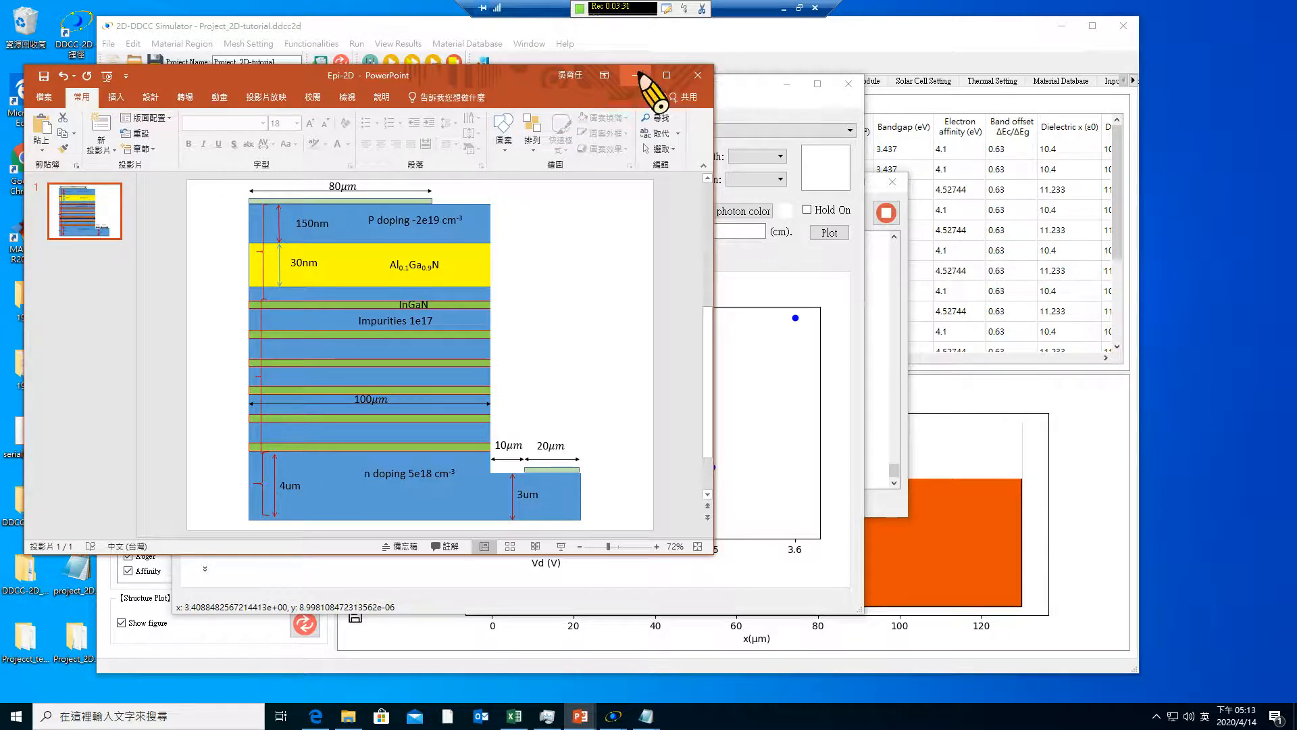
pyautogui.click(638, 73)
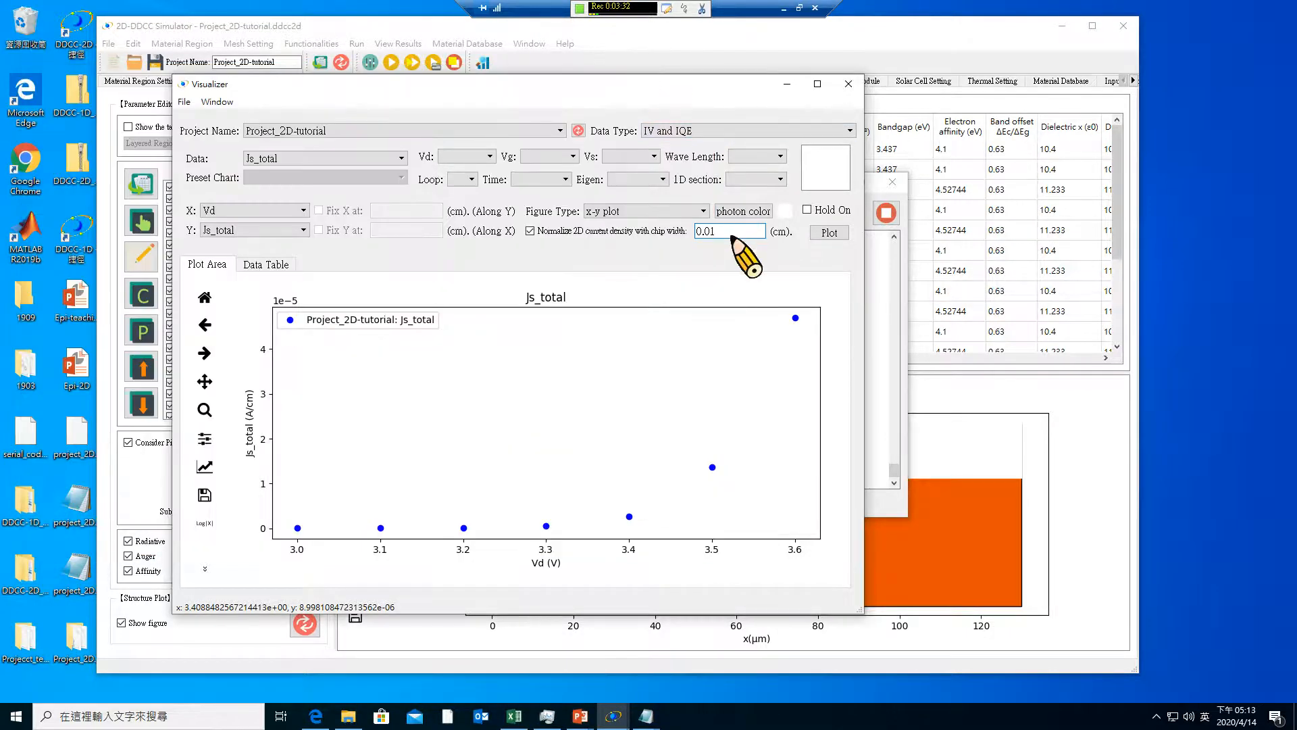
pyautogui.click(825, 232)
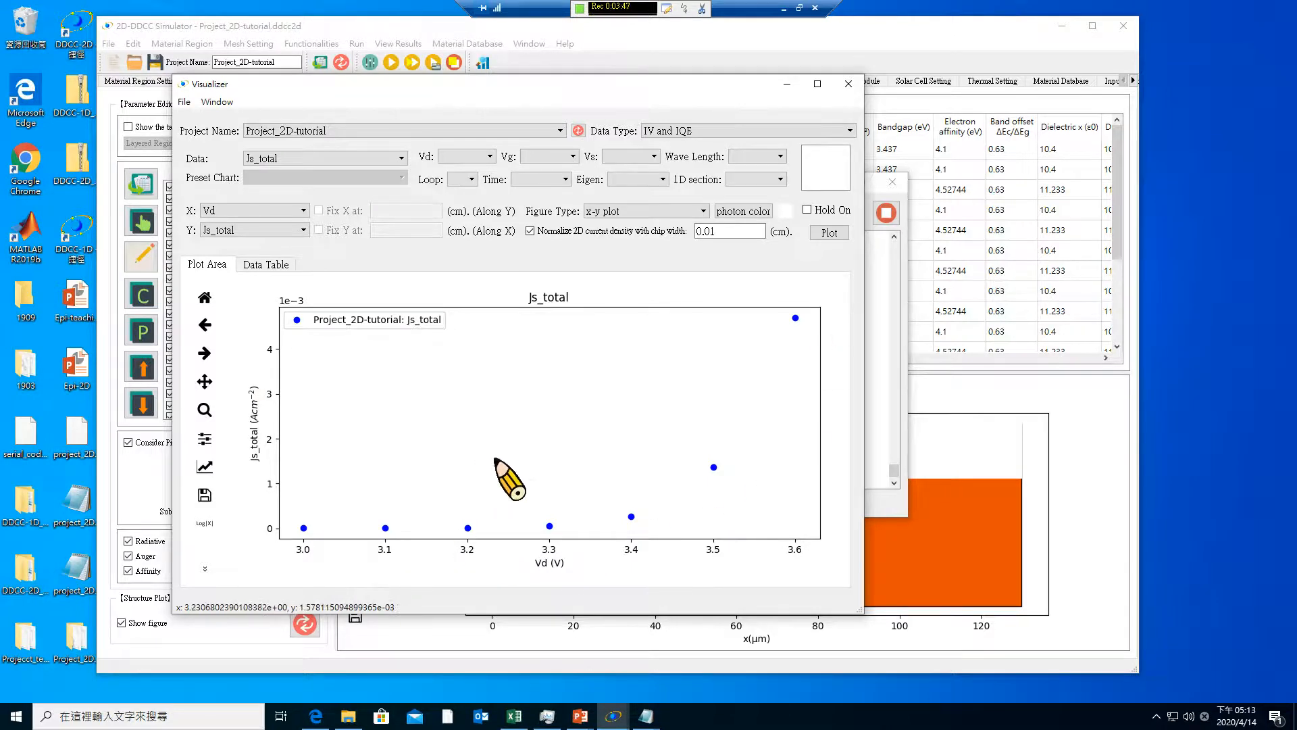
# Bring up the simulation log to check the progress of the Vd sweep, and minimize it
pyautogui.click(890, 506)
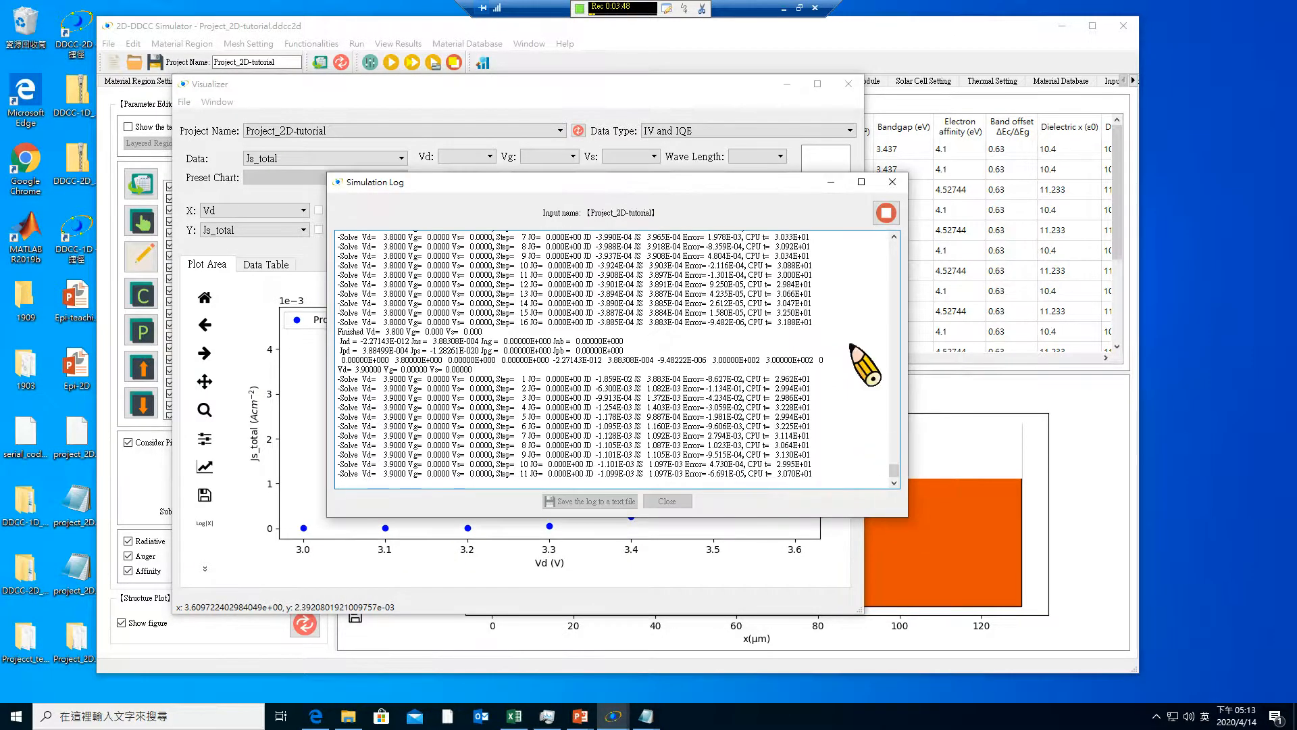
pyautogui.click(831, 182)
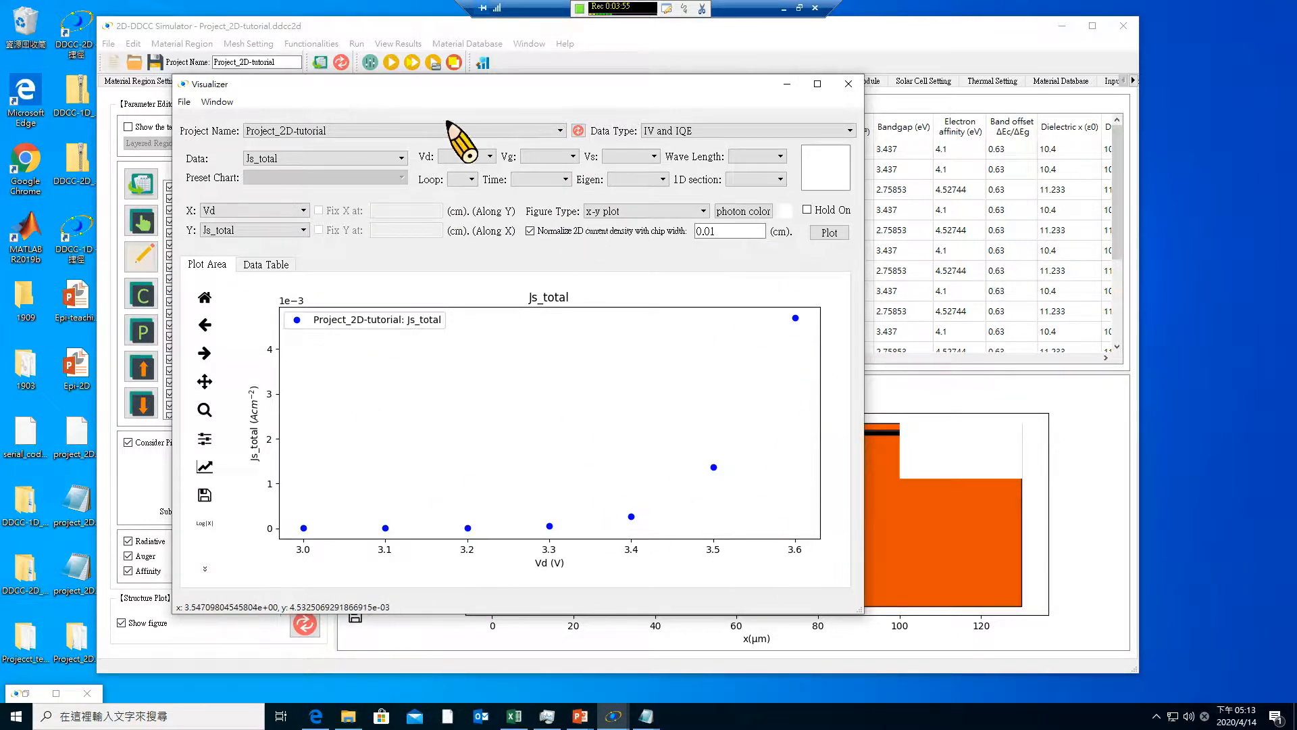
pyautogui.click(342, 159)
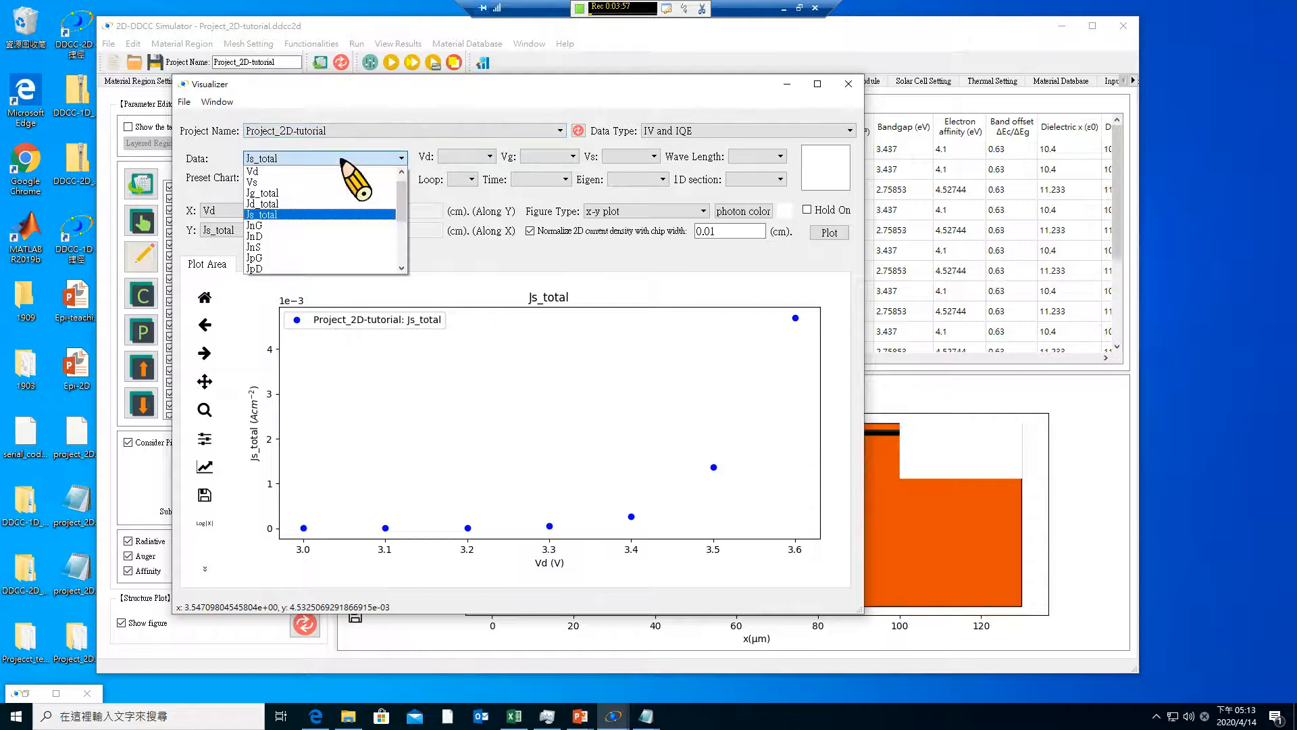
pyautogui.click(491, 117)
# Plot the Radiative Rates from the 2D Node-Base Data as a 2D triangular mesh at Vd 3.700
pyautogui.click(676, 130)
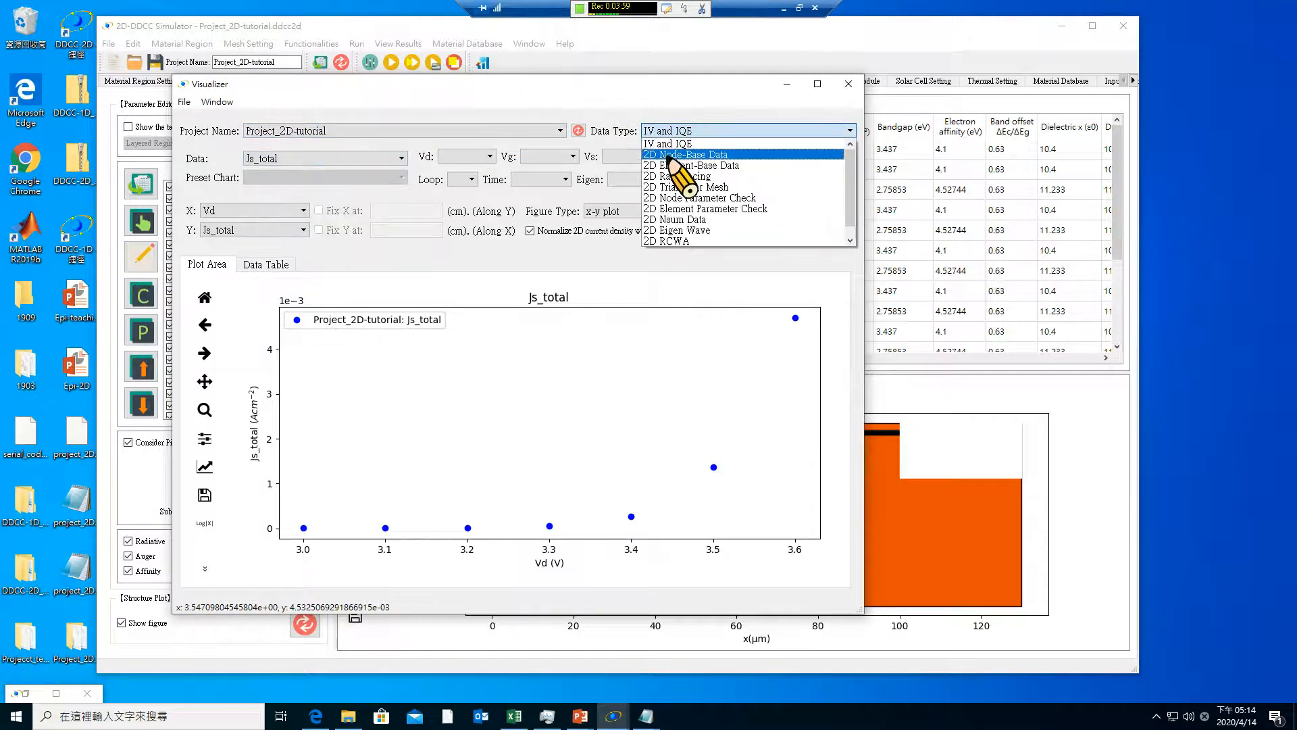
pyautogui.click(671, 155)
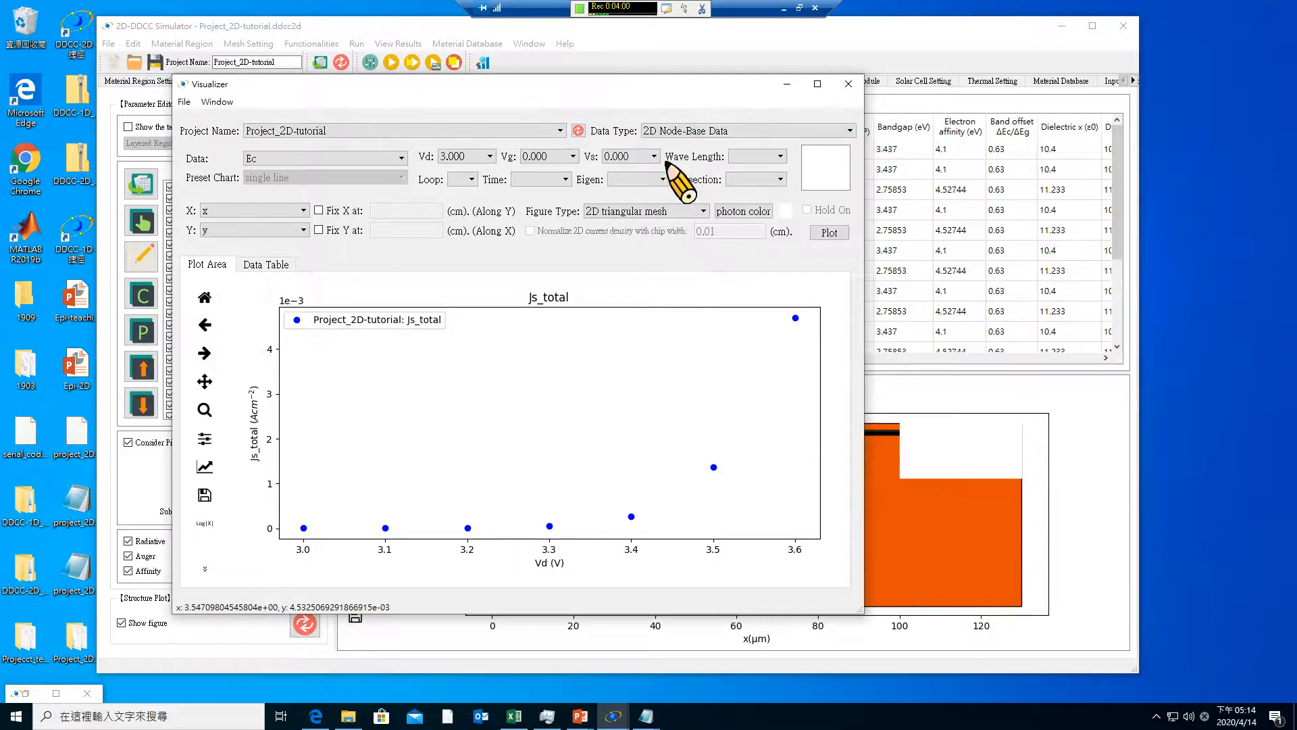
pyautogui.click(350, 164)
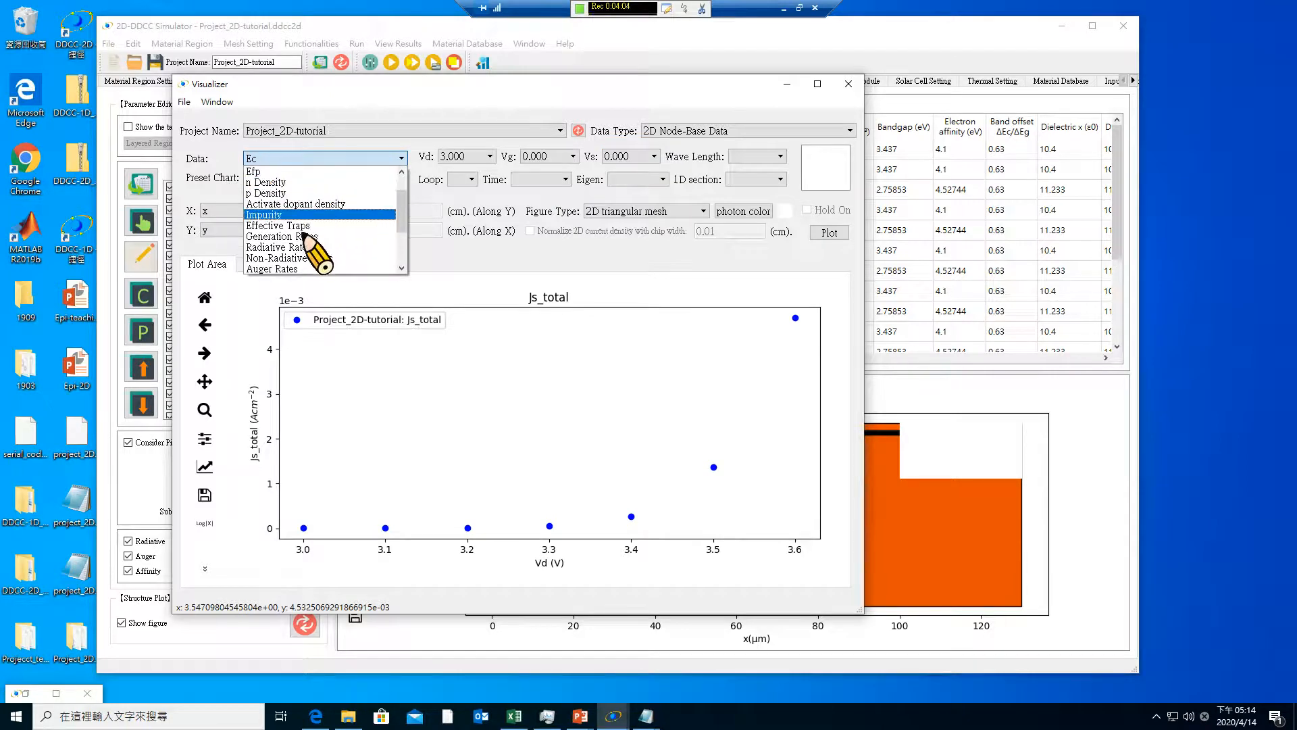
pyautogui.click(305, 247)
pyautogui.click(466, 157)
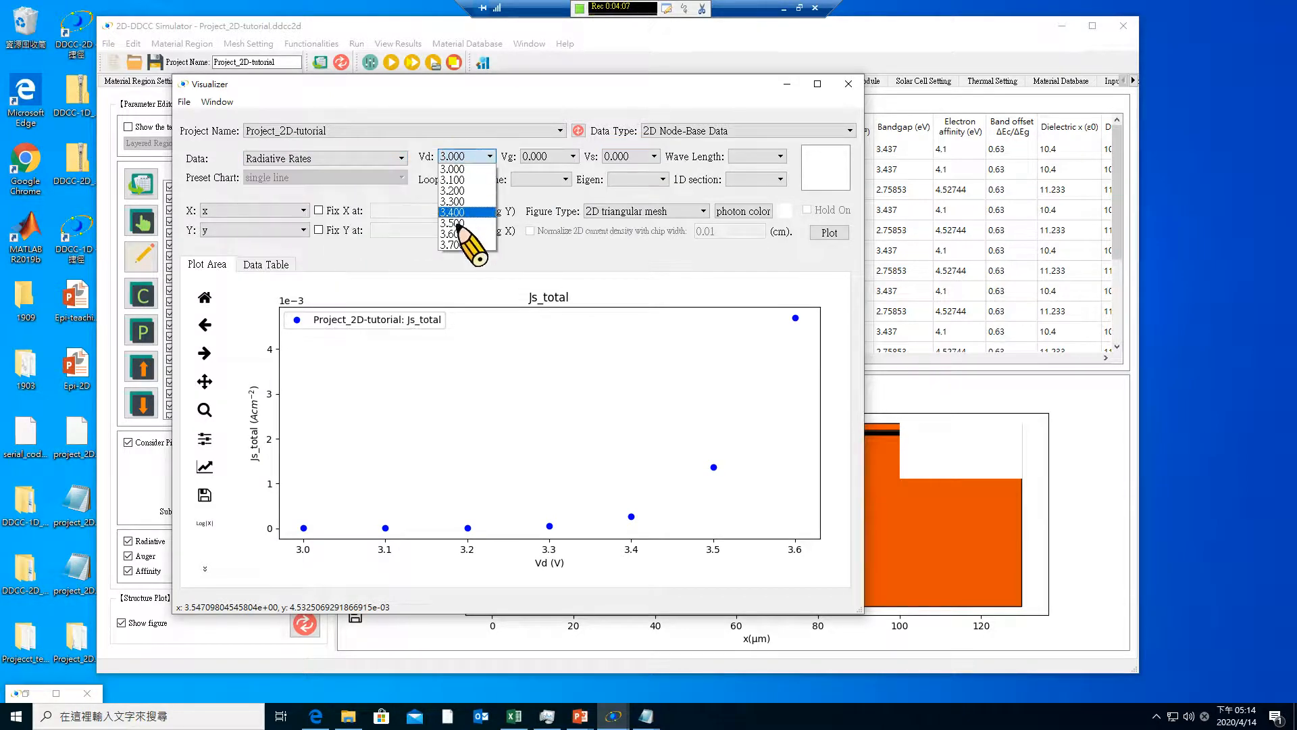
pyautogui.click(461, 245)
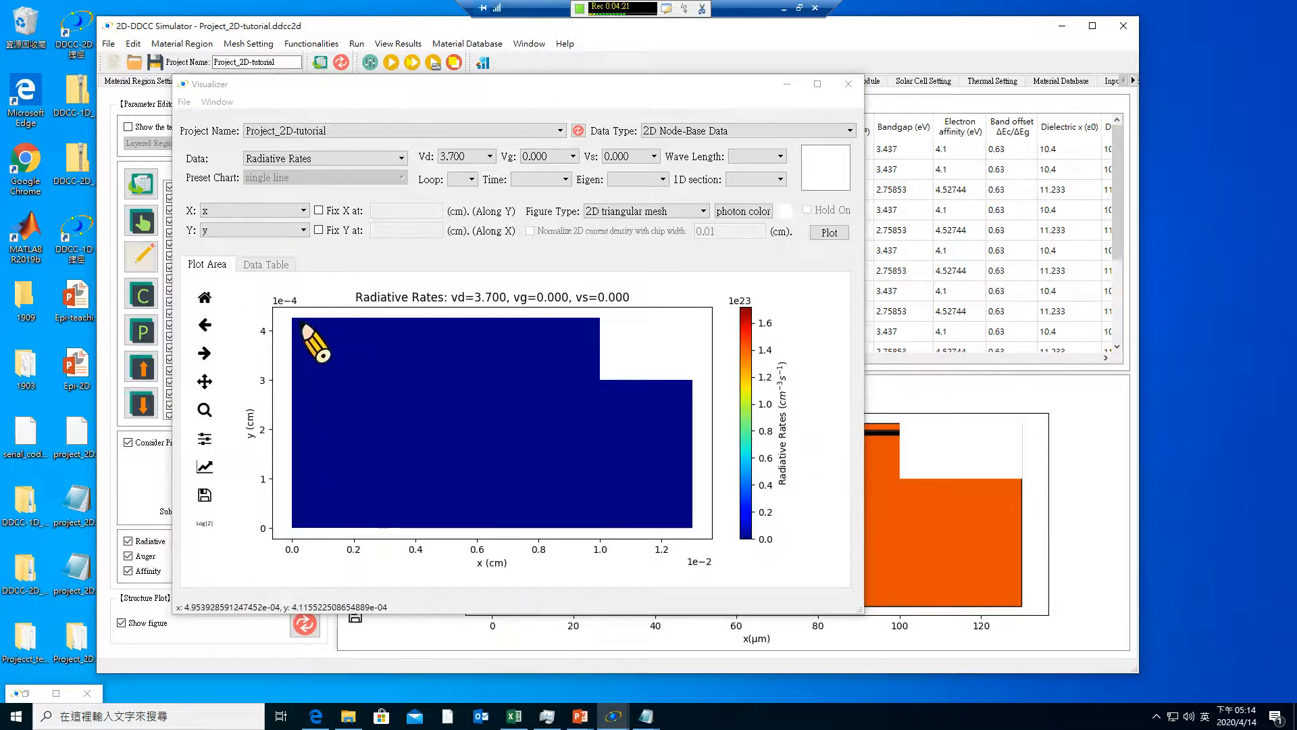
# Zoom the radiative rate map in on the quantum well layers, about 3.97e-4 to 4.10e-4 cm in y
pyautogui.click(205, 409)
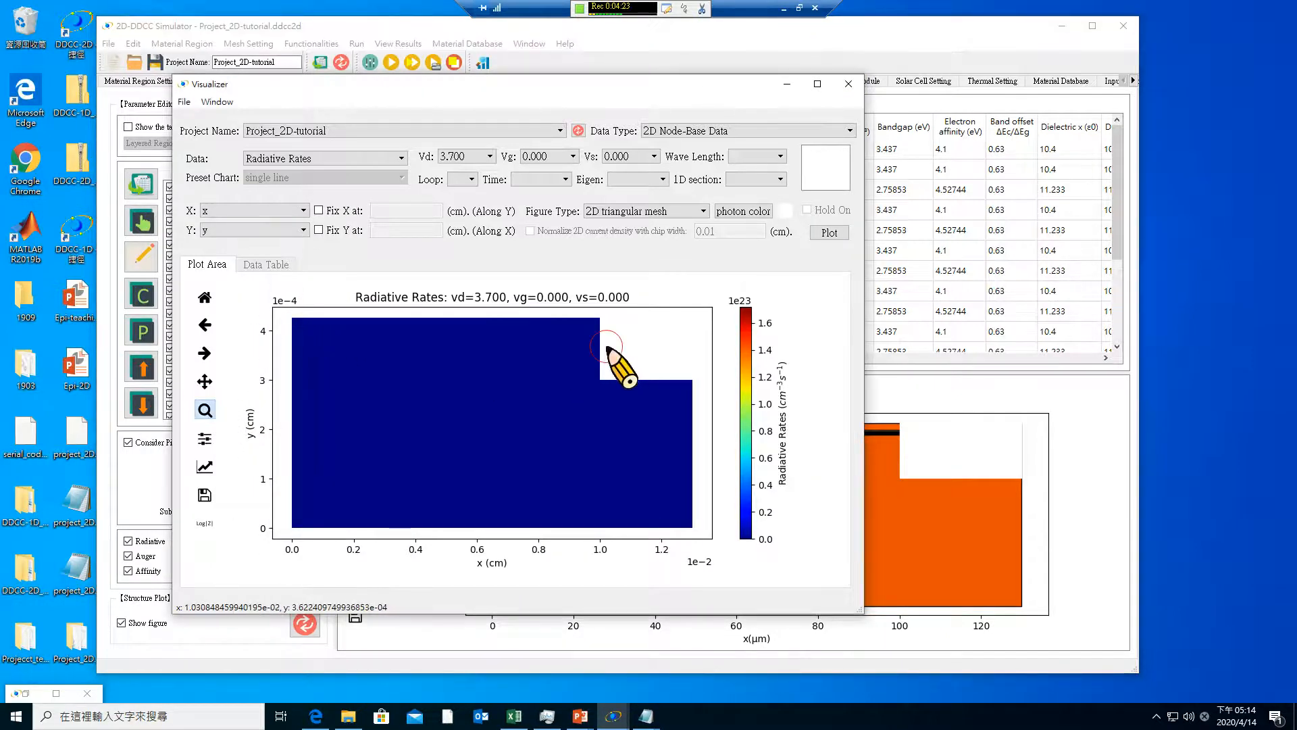
pyautogui.moveTo(607, 348); pyautogui.dragTo(284, 317)
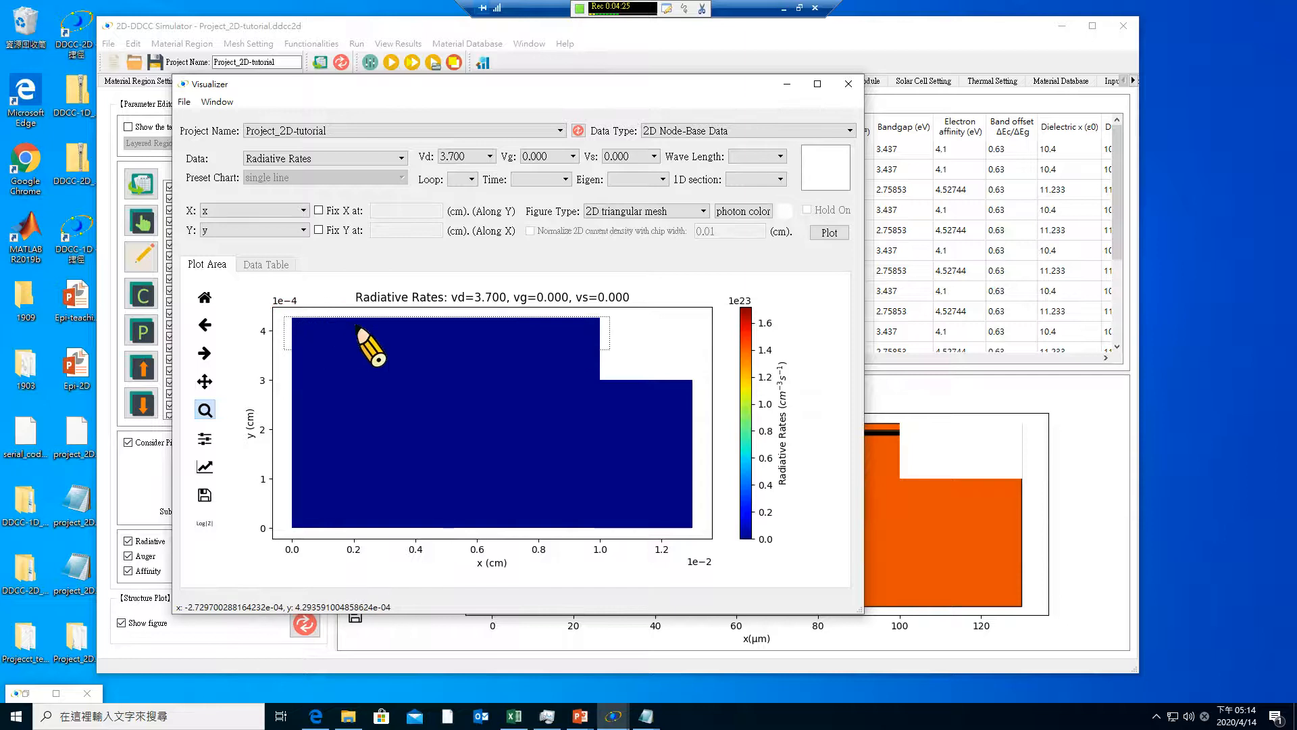
pyautogui.moveTo(273, 375); pyautogui.dragTo(707, 419)
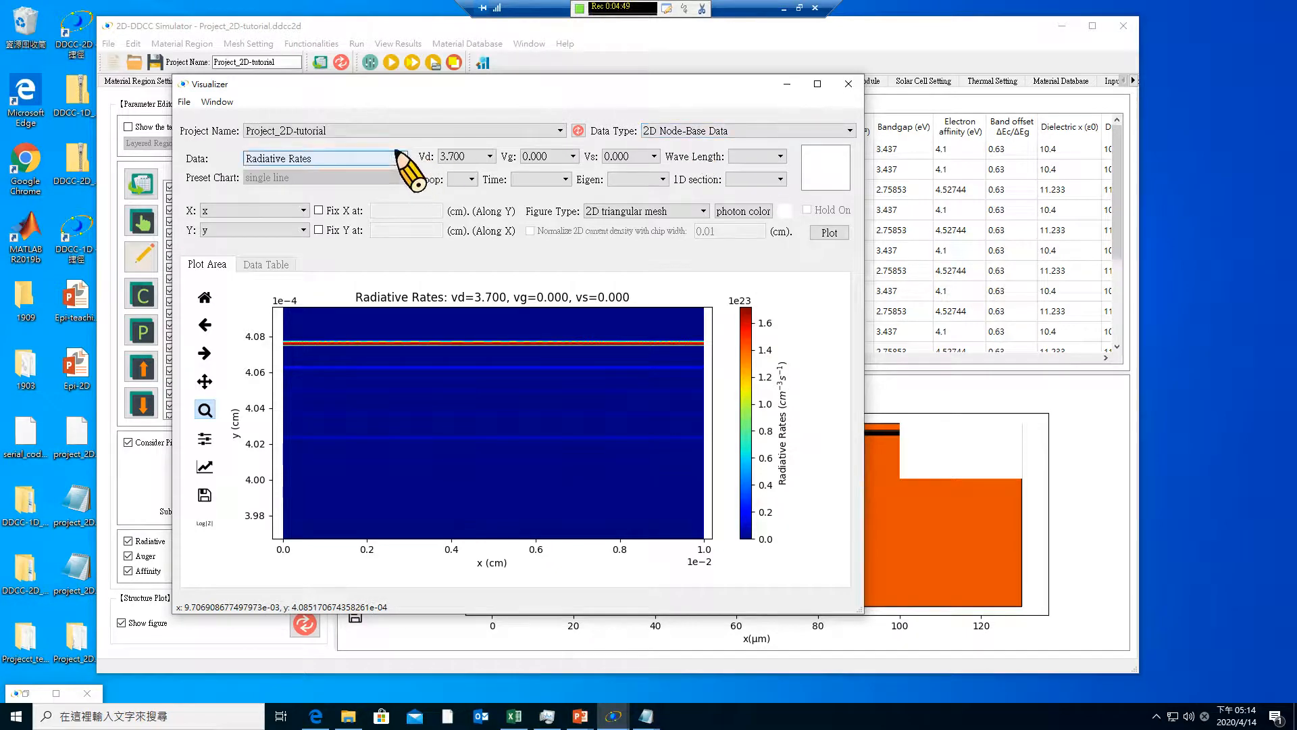
# Plot the electron current density |Jn| from the 2D Element-Base Data at Vd 3.000
pyautogui.click(760, 129)
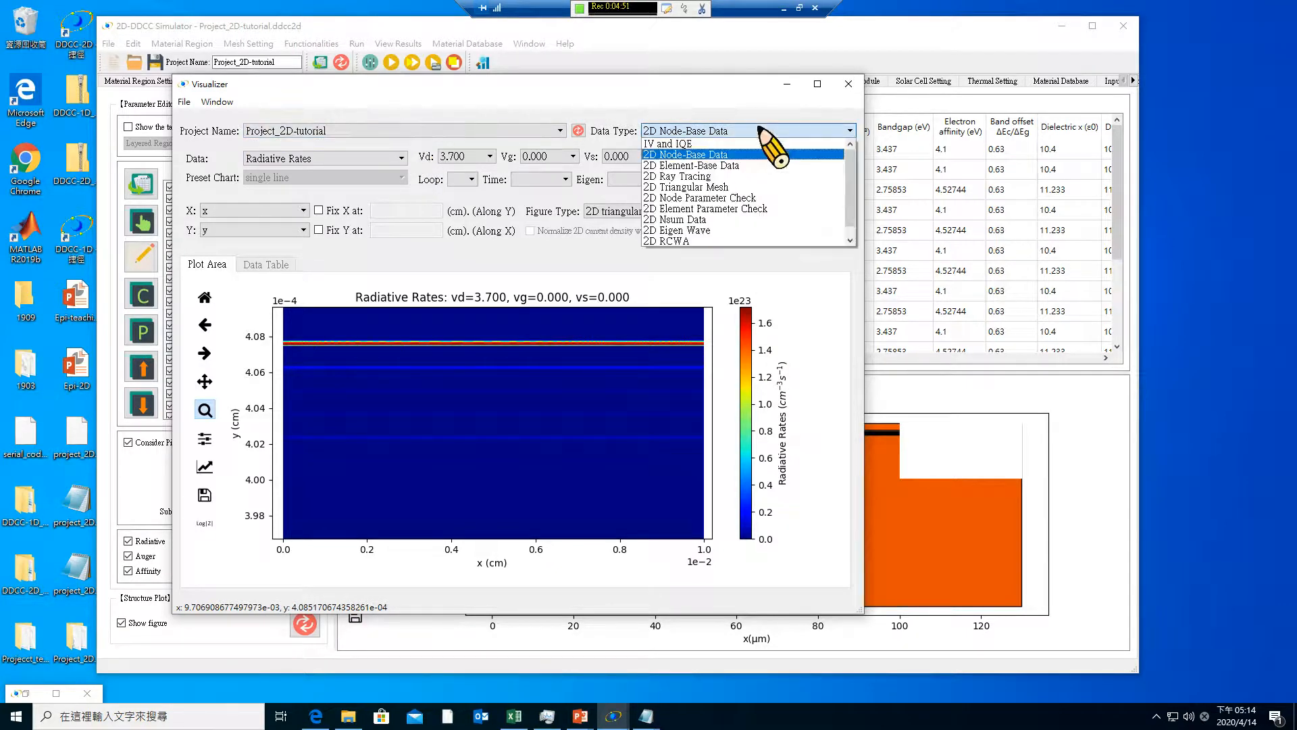
pyautogui.click(735, 165)
pyautogui.click(402, 158)
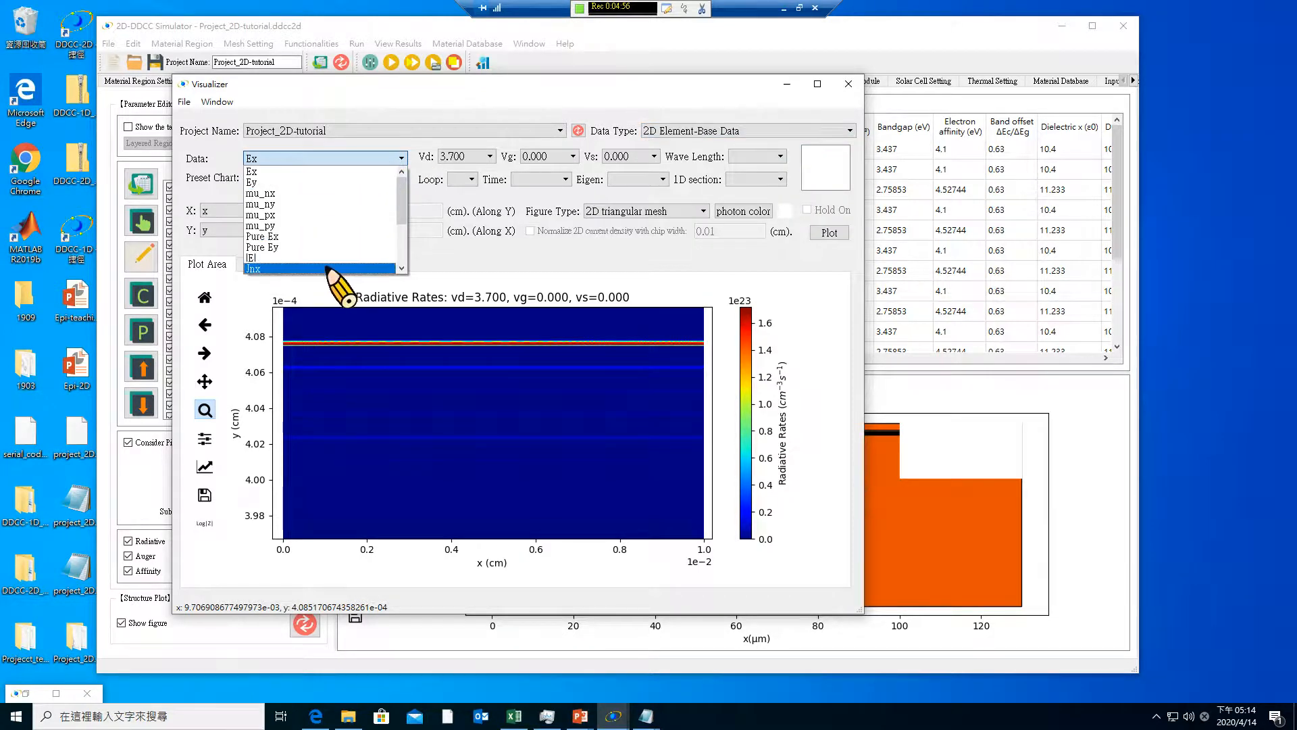
pyautogui.moveTo(401, 214); pyautogui.dragTo(421, 265)
pyautogui.click(367, 257)
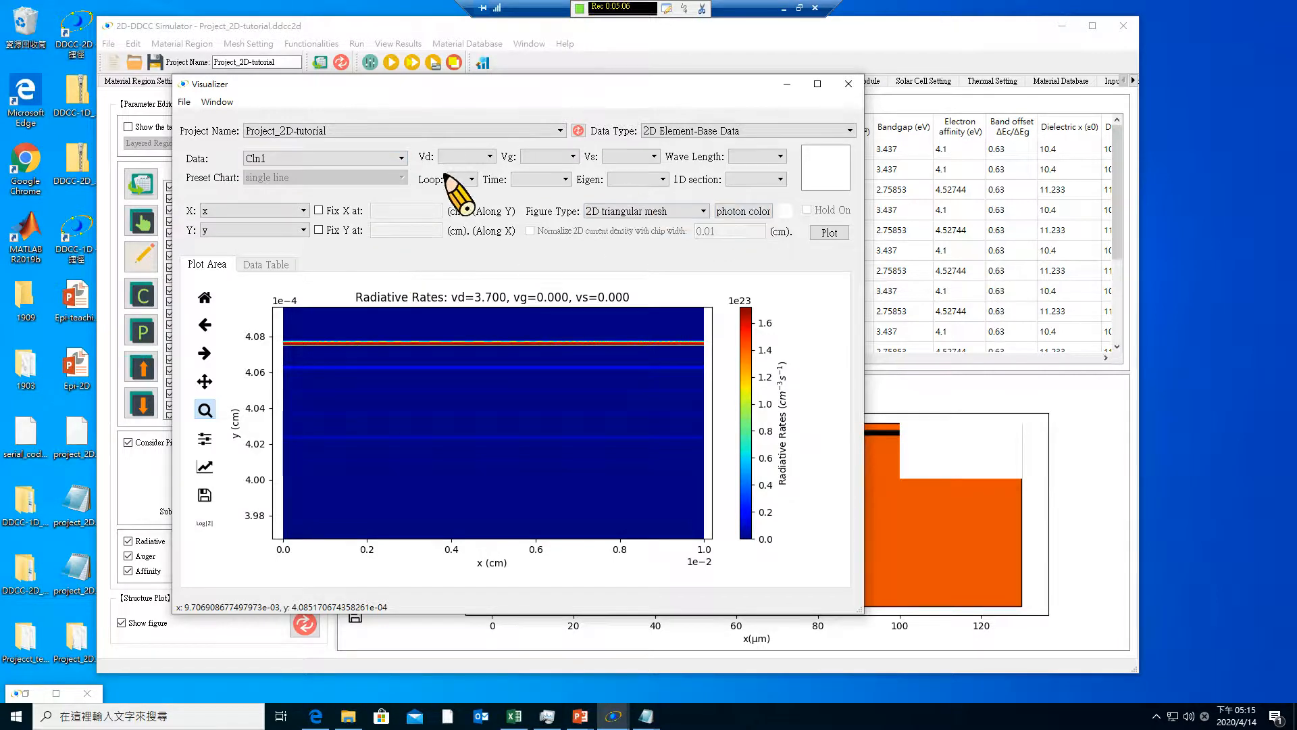
pyautogui.click(401, 159)
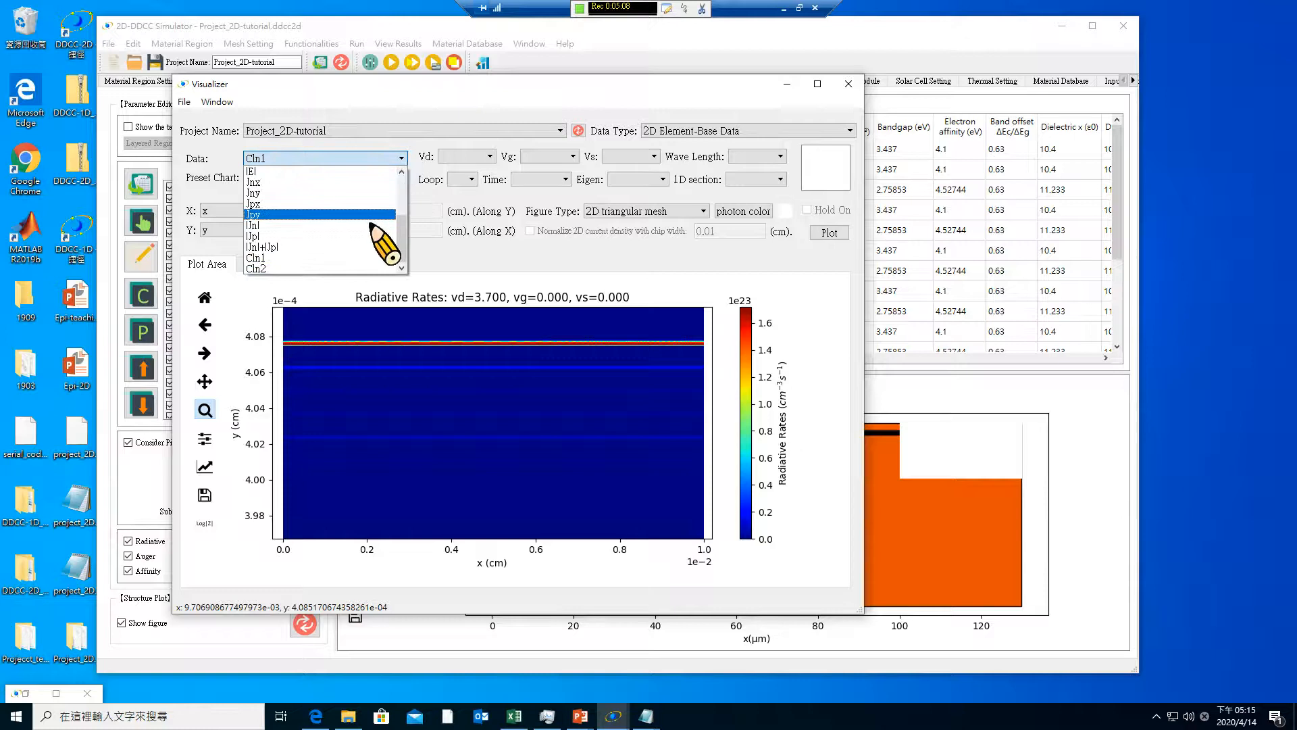
pyautogui.click(368, 227)
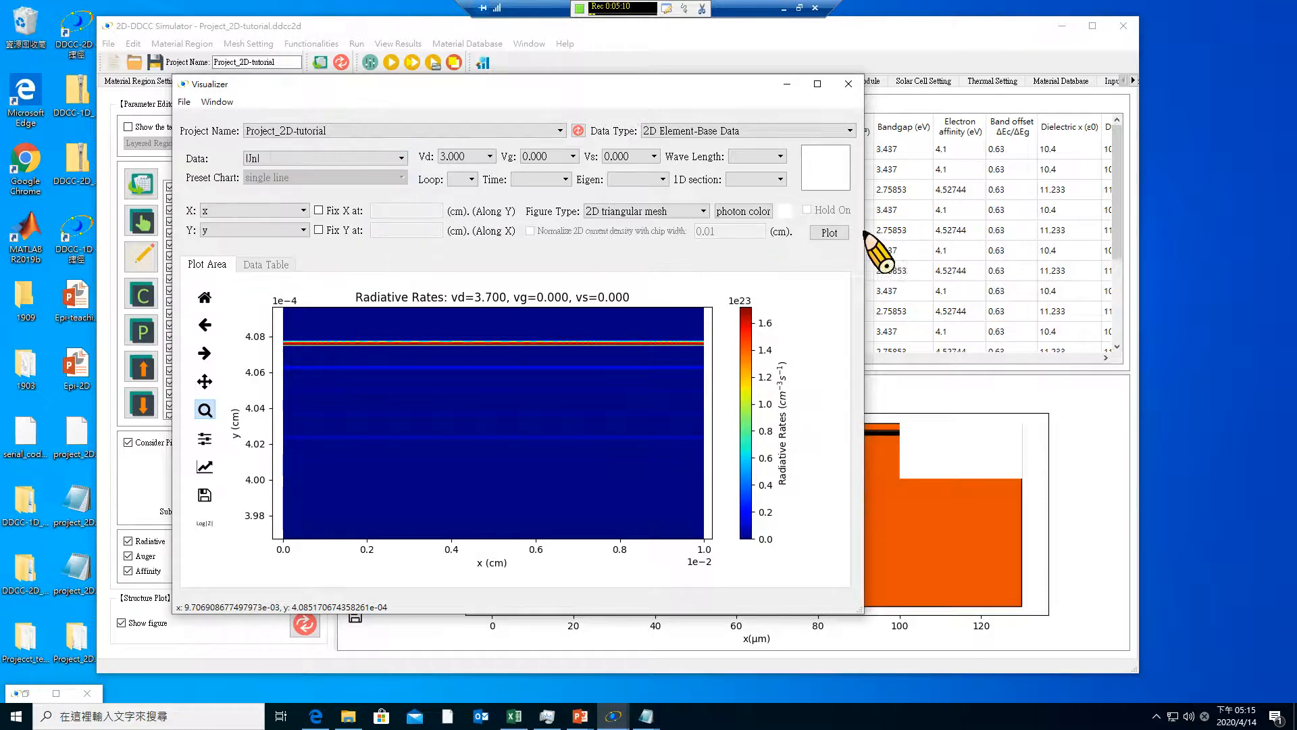
pyautogui.click(830, 233)
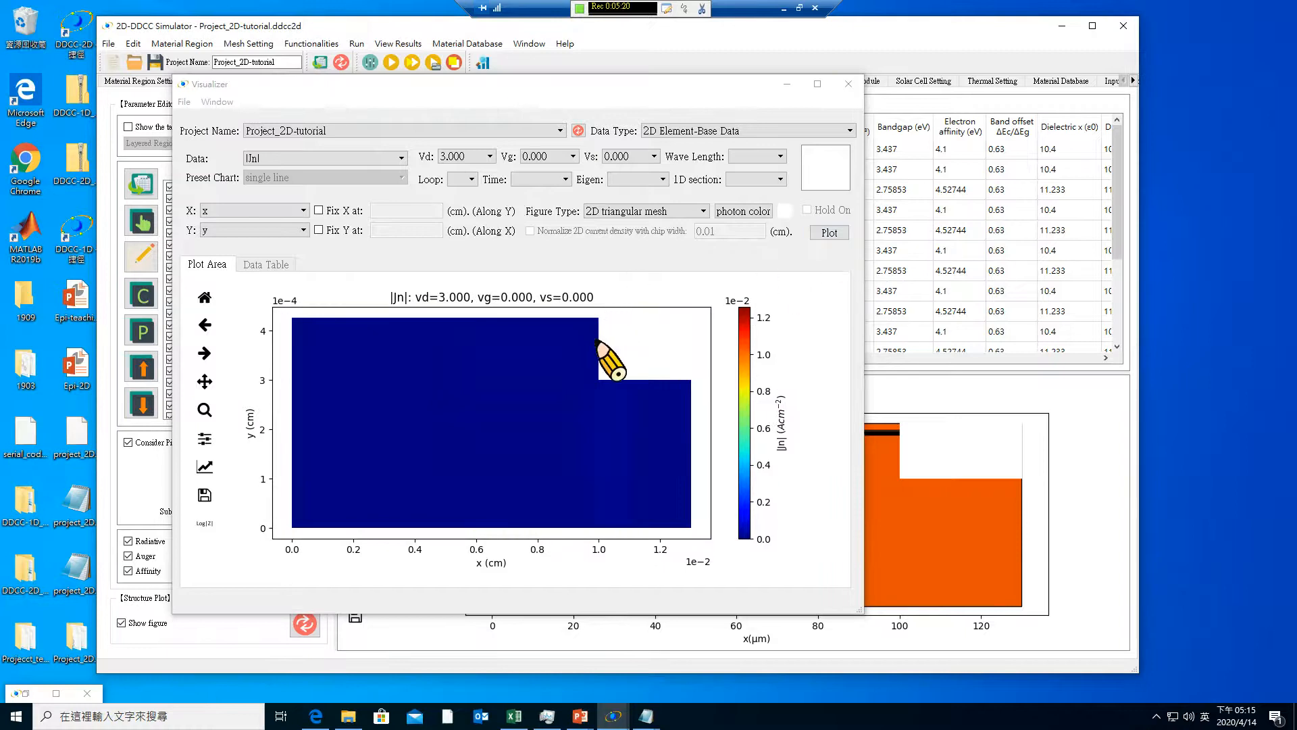
# Try to plot the Cln1 element data, and close the error log
pyautogui.click(336, 160)
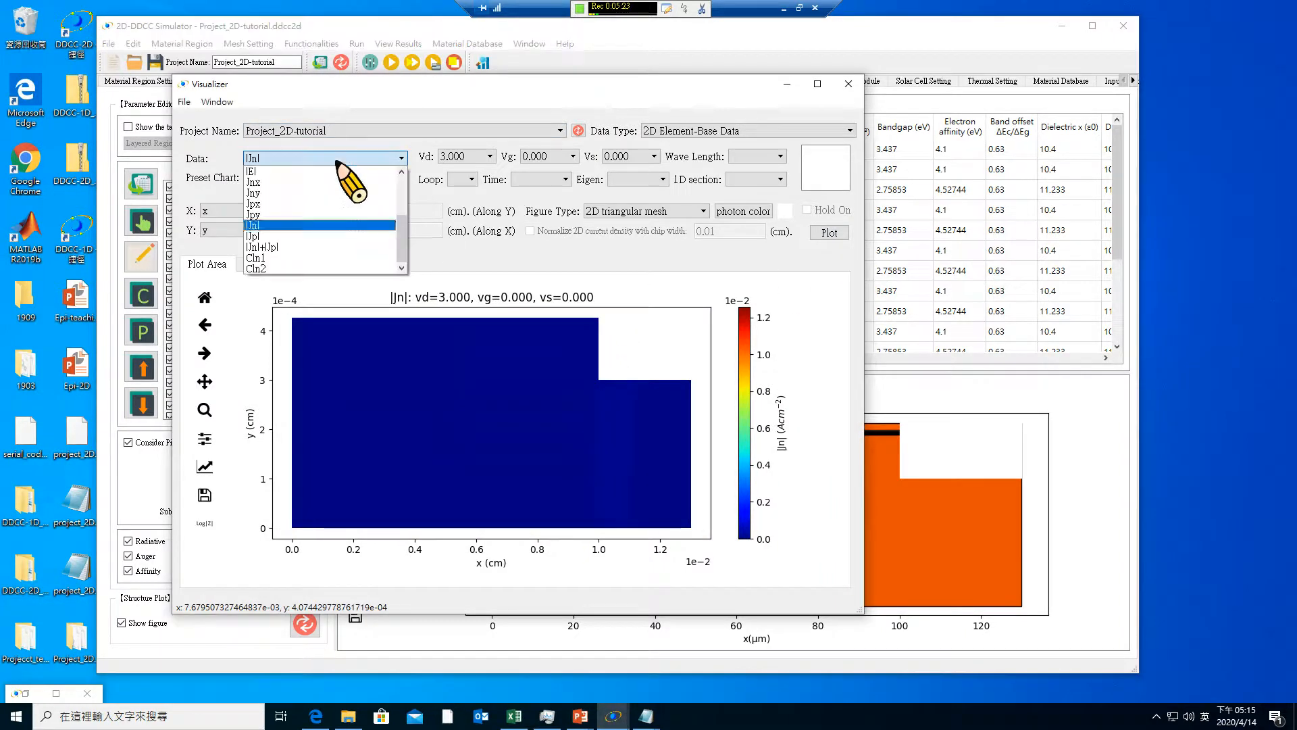
pyautogui.click(328, 258)
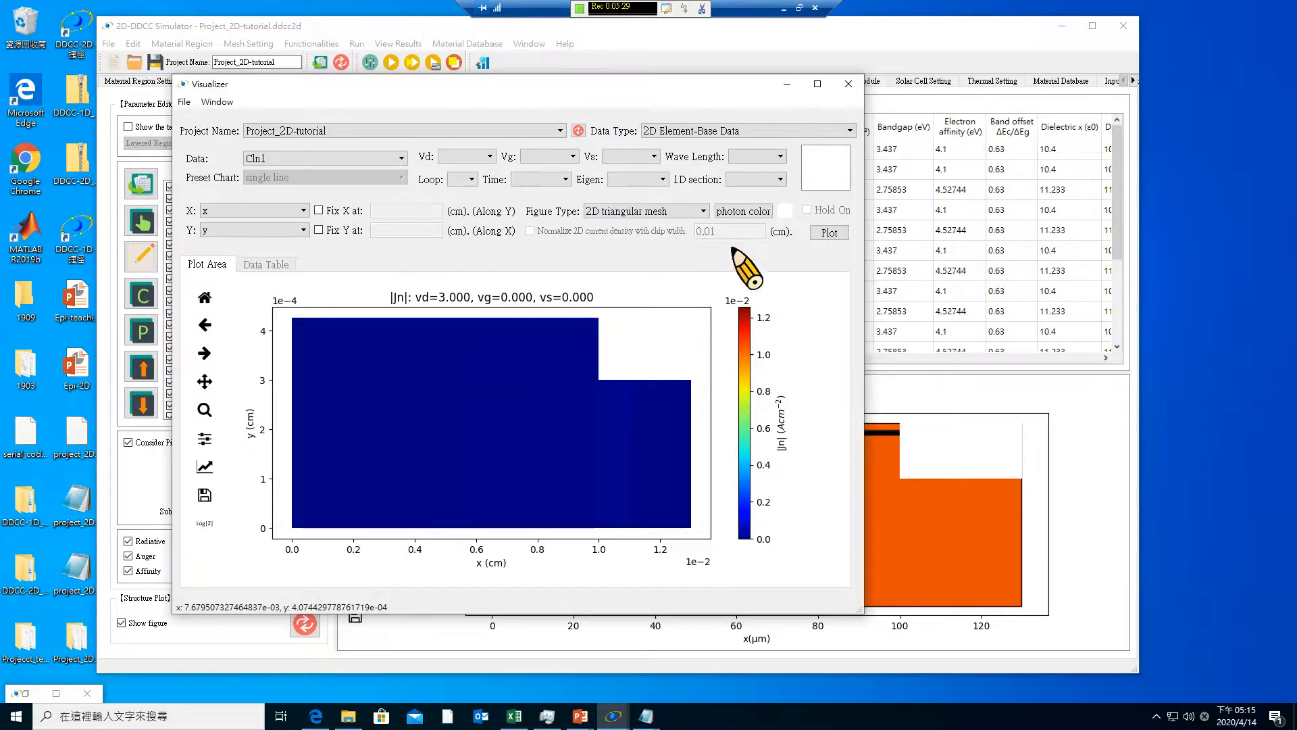
pyautogui.click(829, 233)
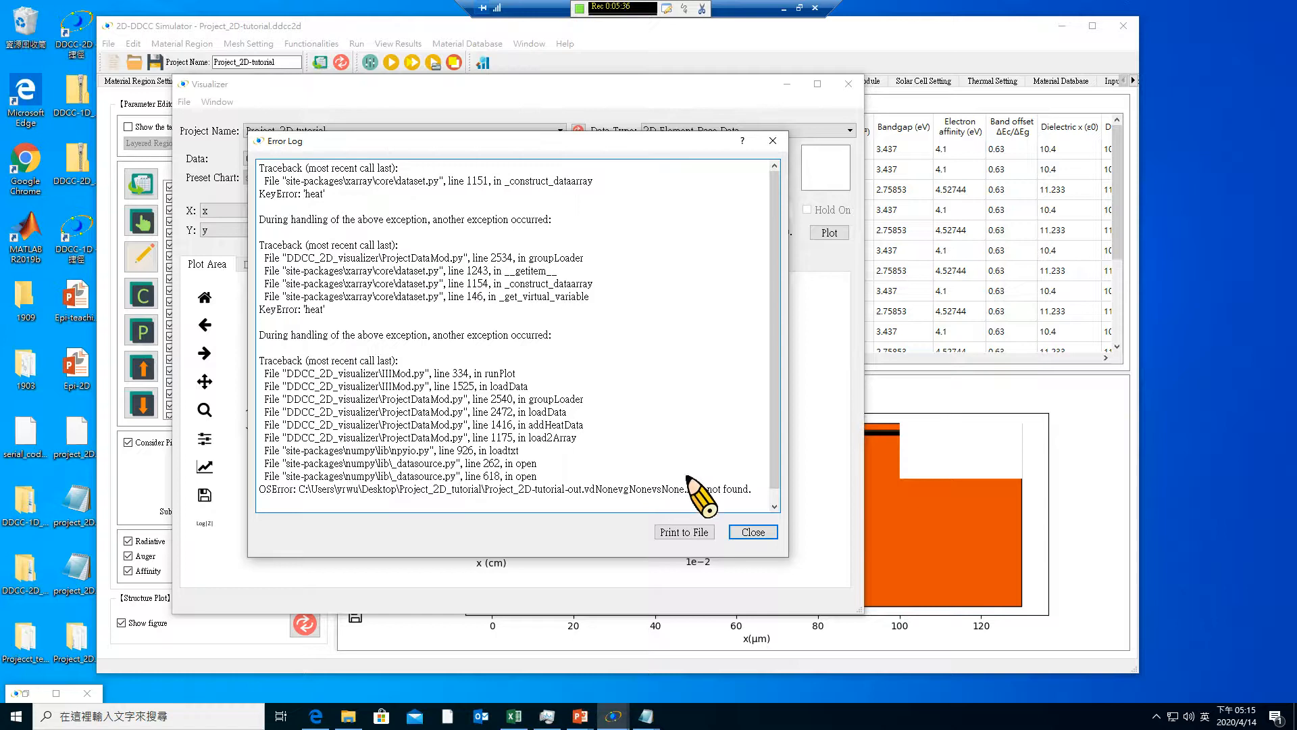
pyautogui.click(753, 534)
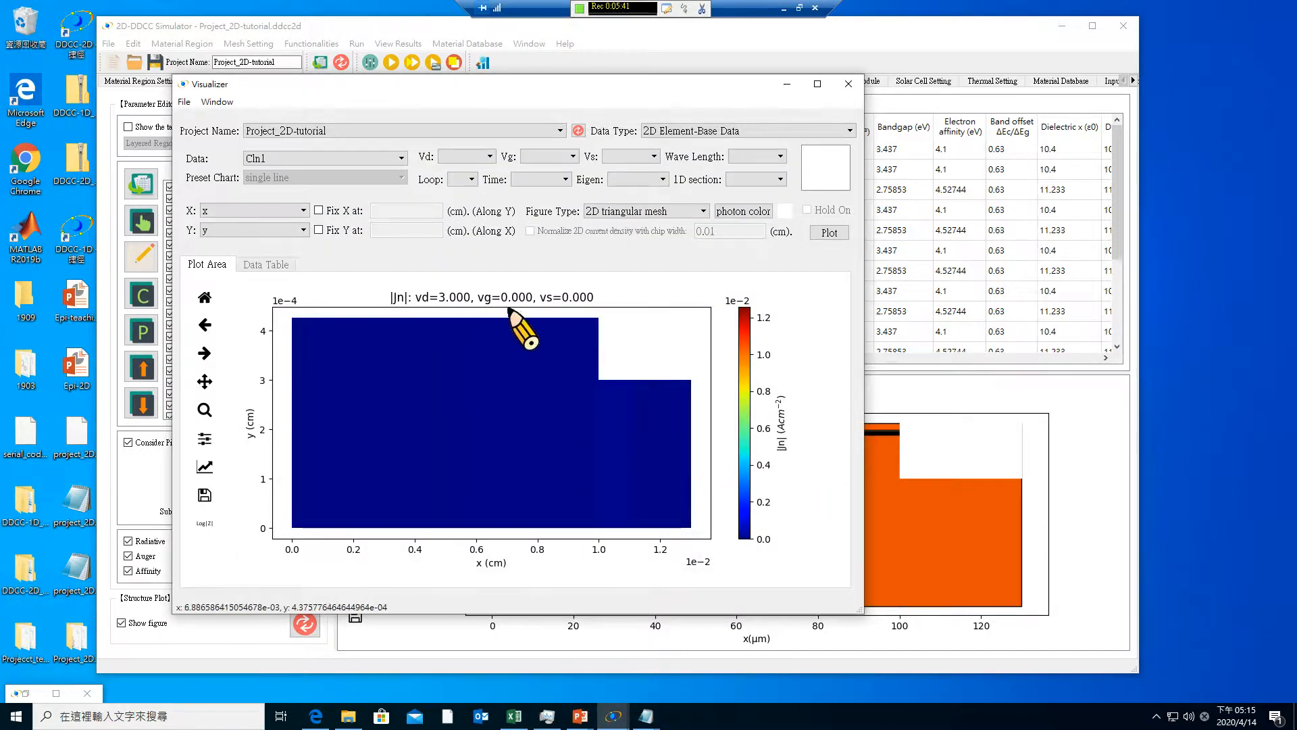
# Review the available result data types and the quantities offered for the 2D Element-Base Data
pyautogui.click(707, 130)
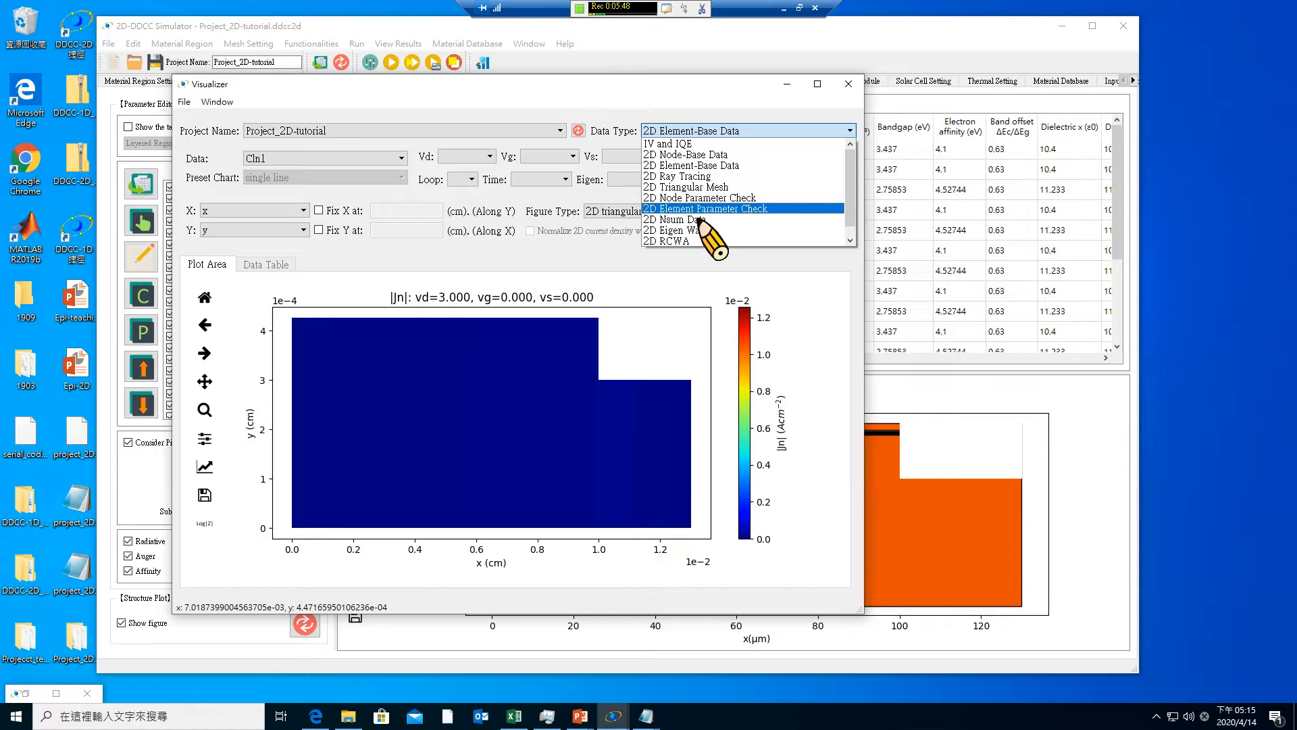
pyautogui.scroll(-1, 703, 215)
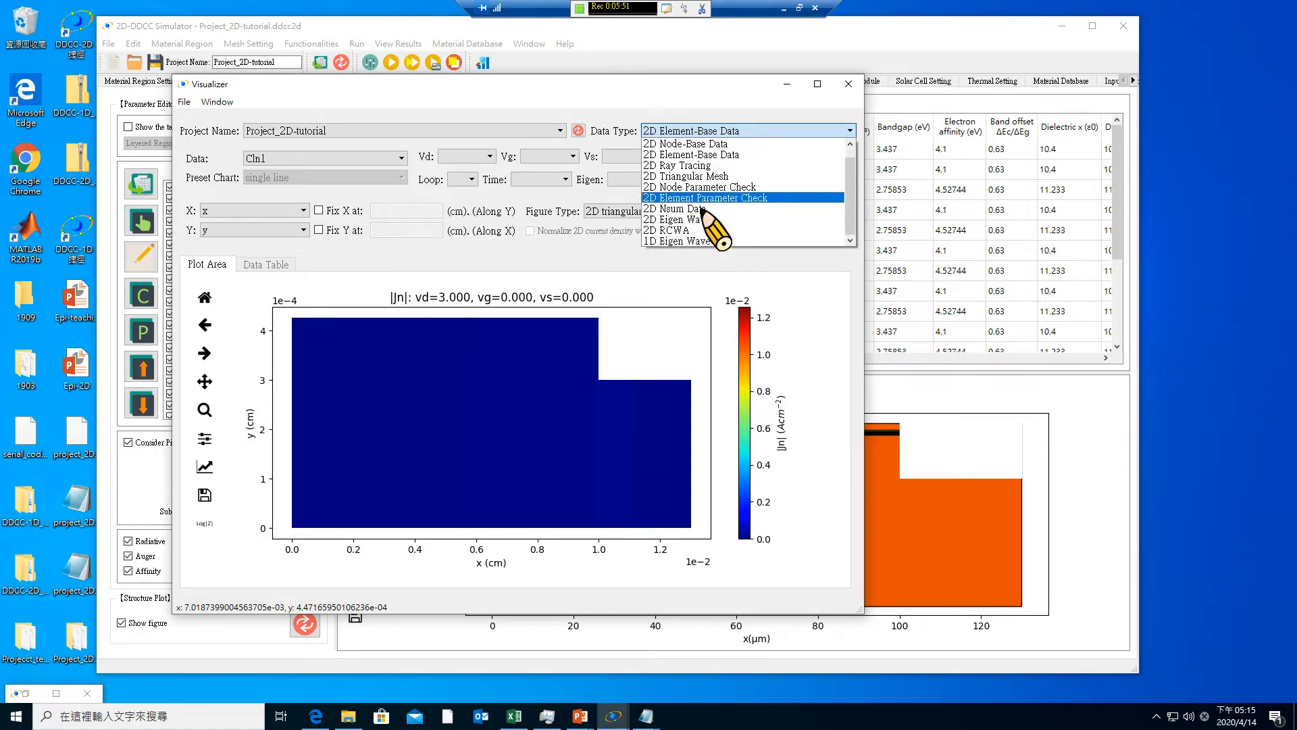
pyautogui.scroll(1, 702, 209)
pyautogui.scroll(-1, 703, 210)
pyautogui.scroll(1, 703, 210)
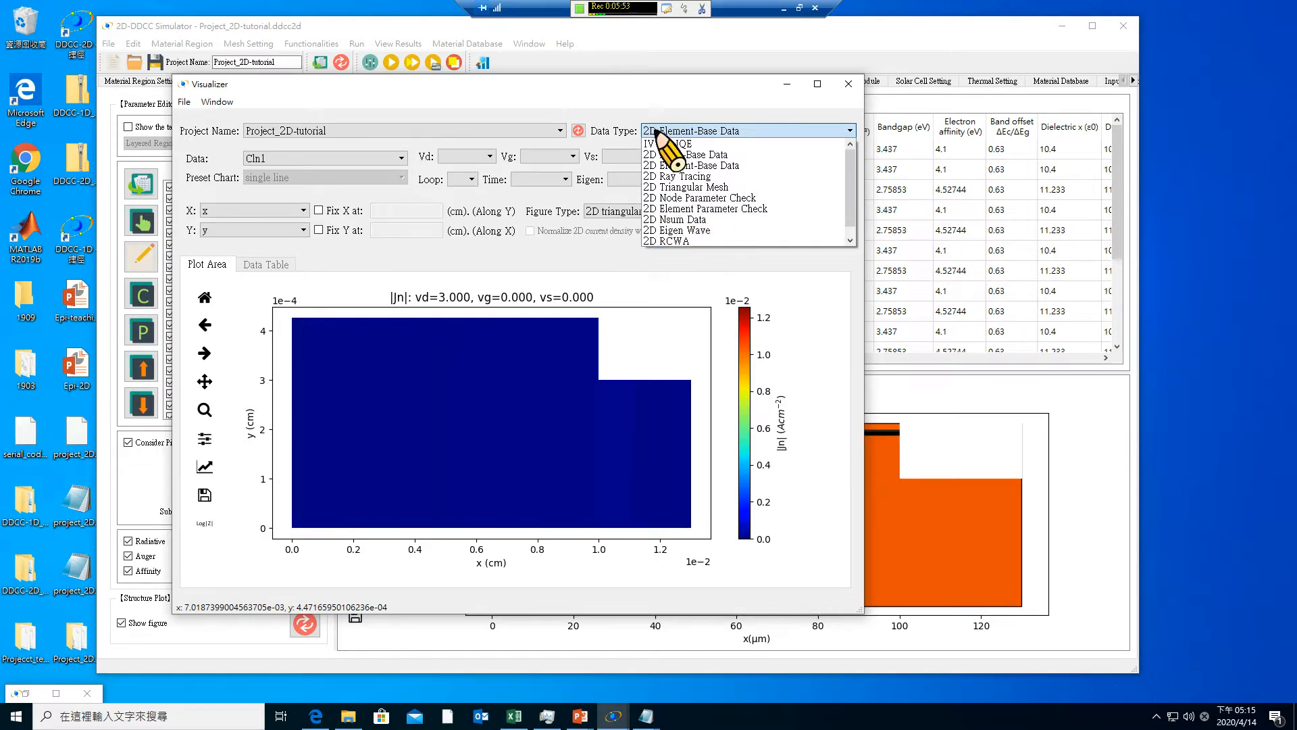
pyautogui.click(473, 141)
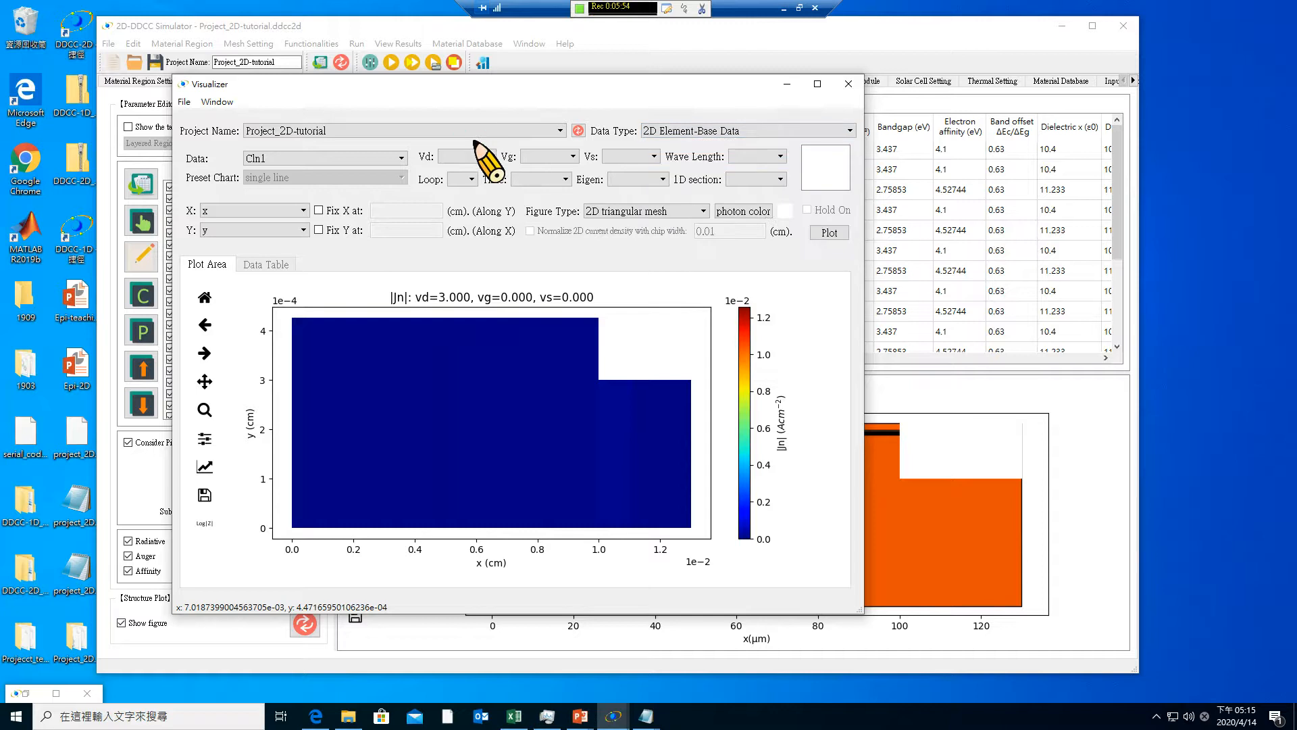
pyautogui.click(336, 154)
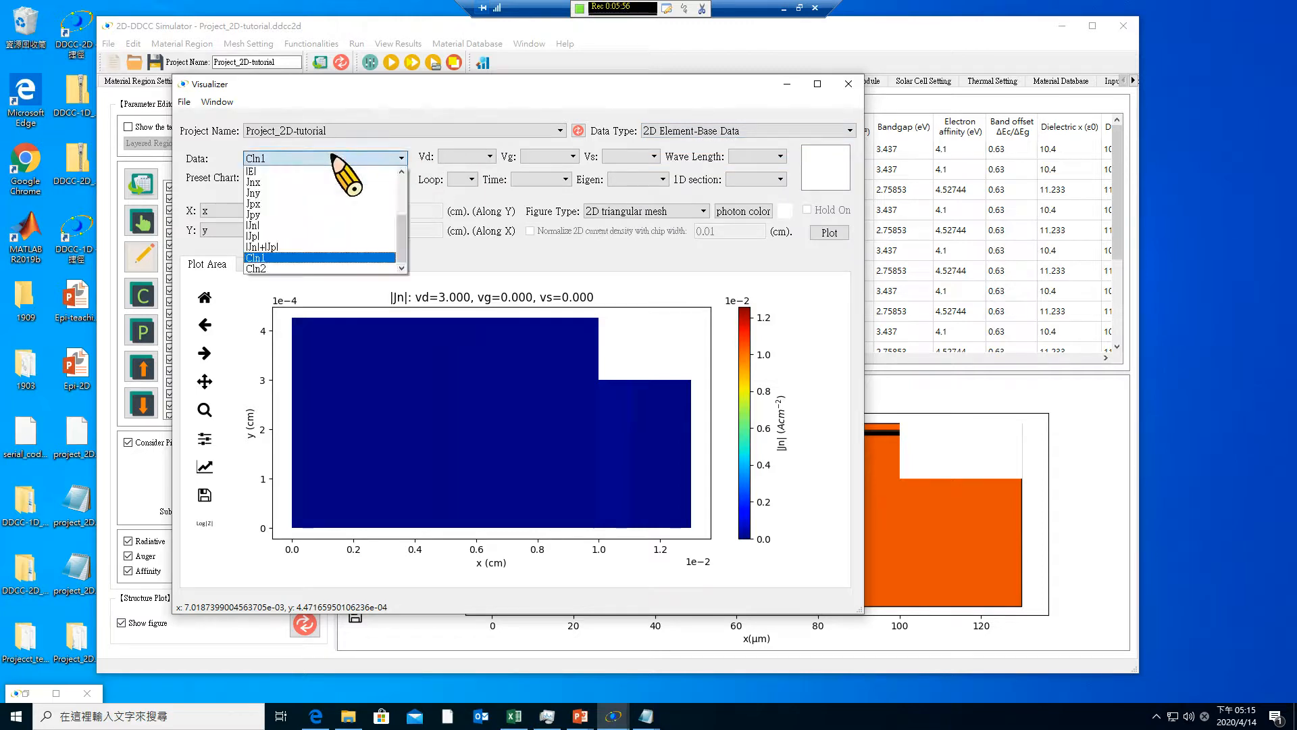
pyautogui.click(415, 139)
# Switch the data type to 2D Node-Base Data and look through its list of plottable quantities
pyautogui.click(732, 133)
pyautogui.click(747, 164)
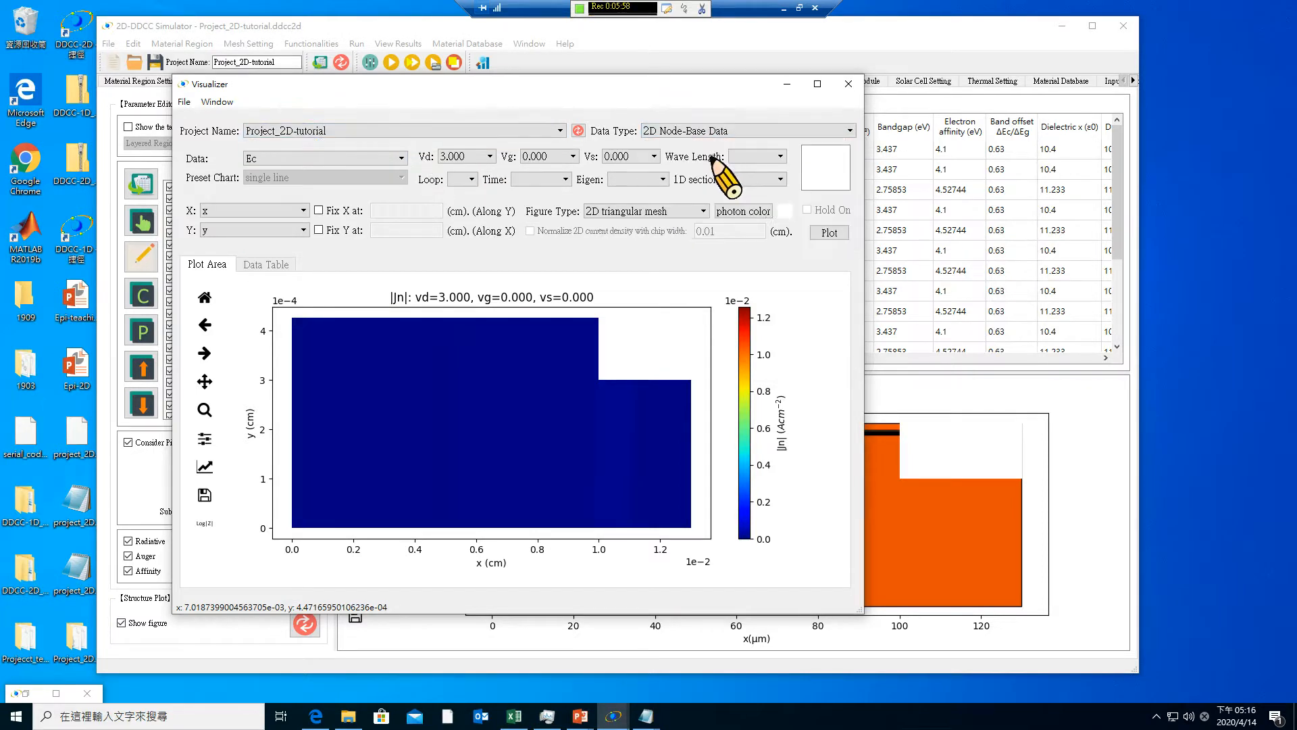
pyautogui.click(371, 160)
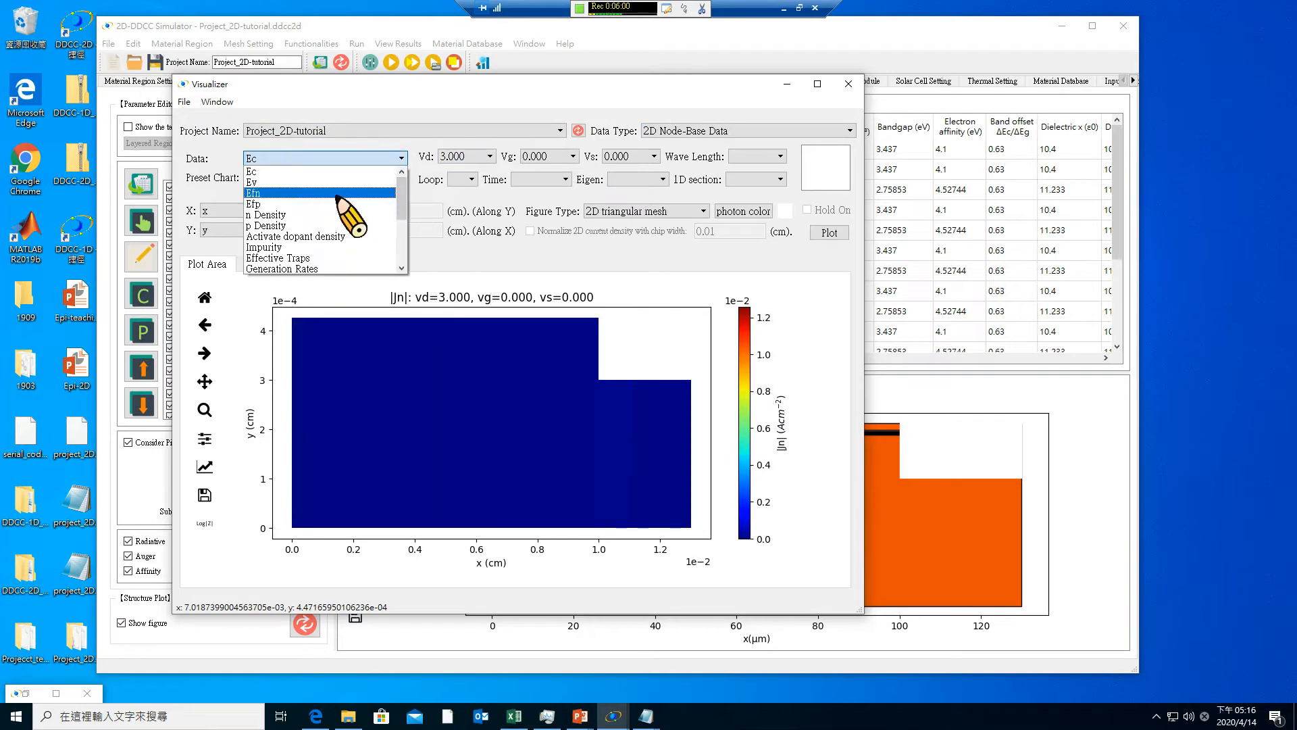
pyautogui.scroll(-1, 344, 226)
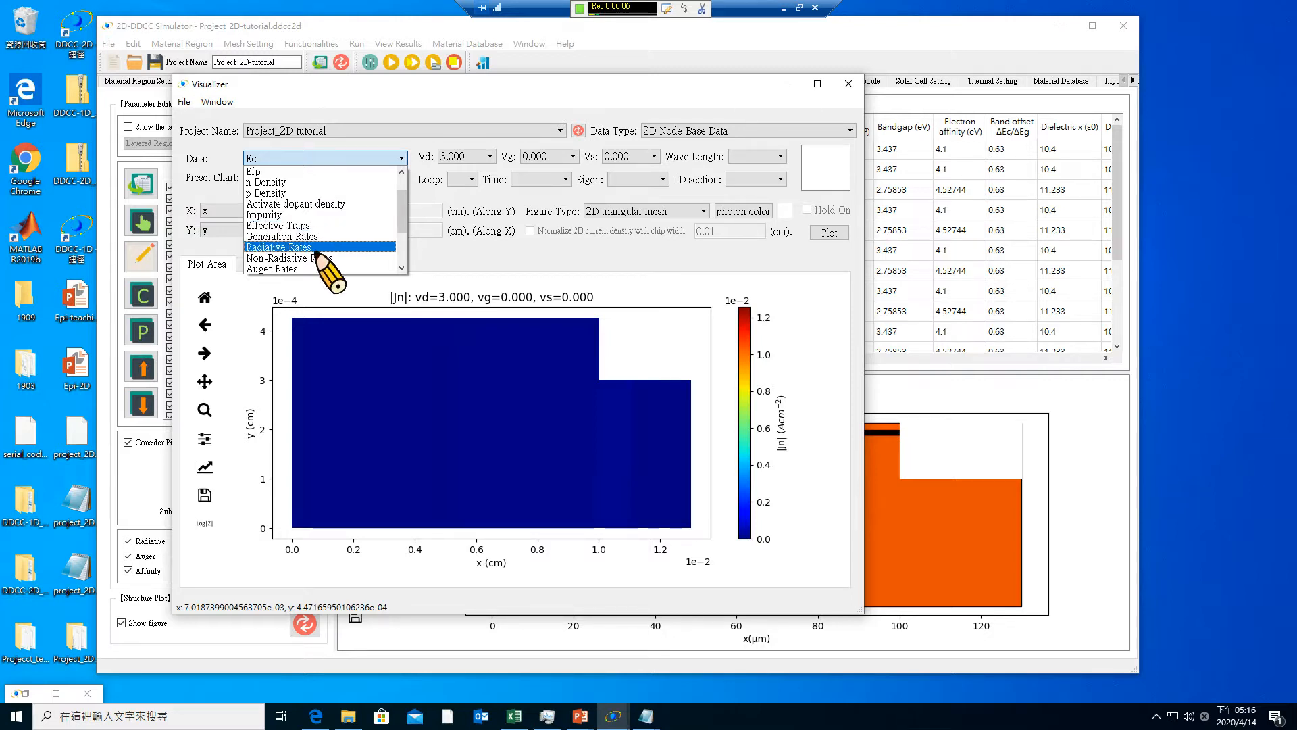
pyautogui.scroll(-1, 317, 247)
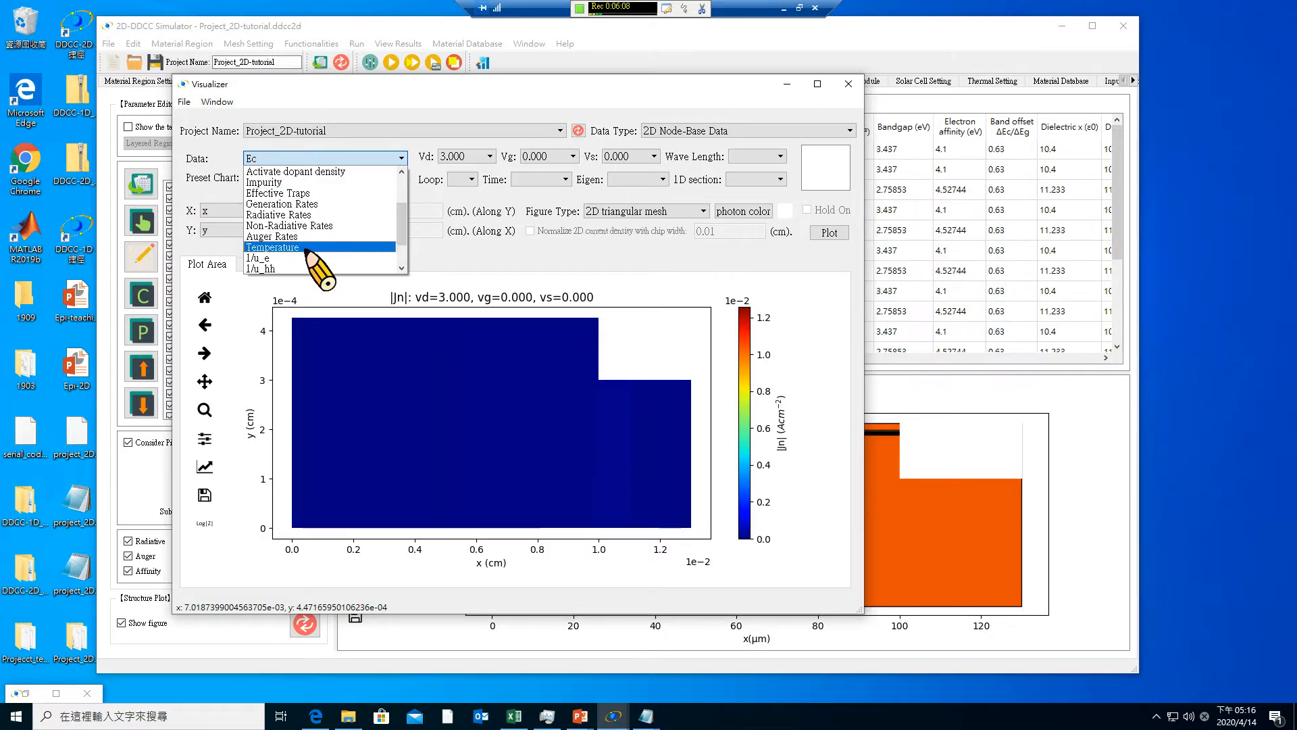
pyautogui.scroll(-2, 312, 254)
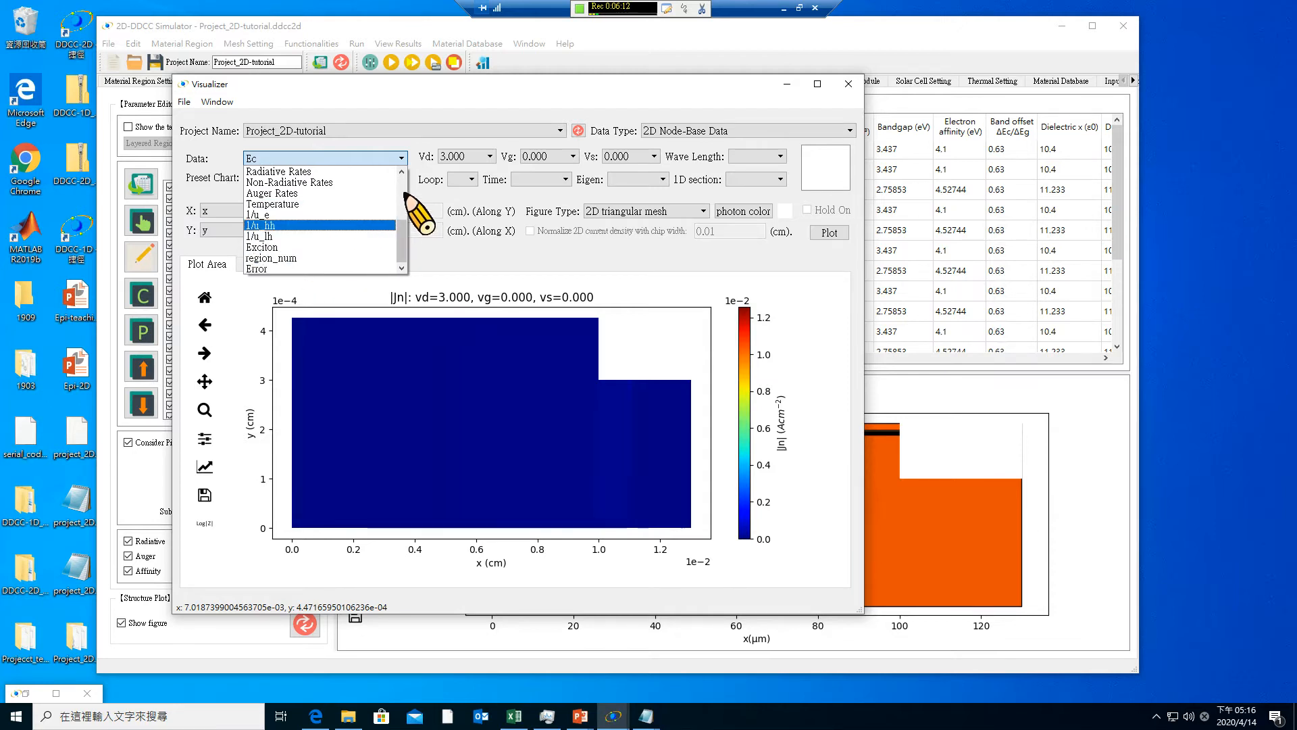
pyautogui.click(517, 250)
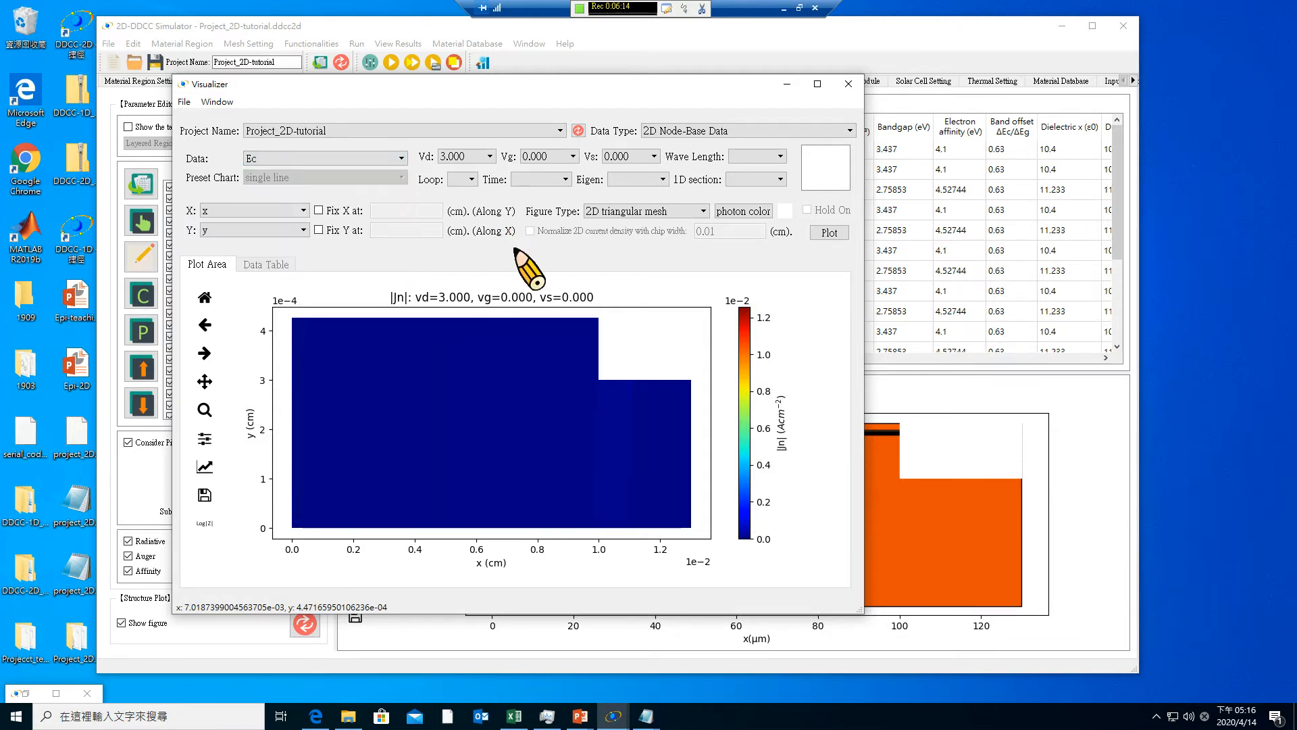